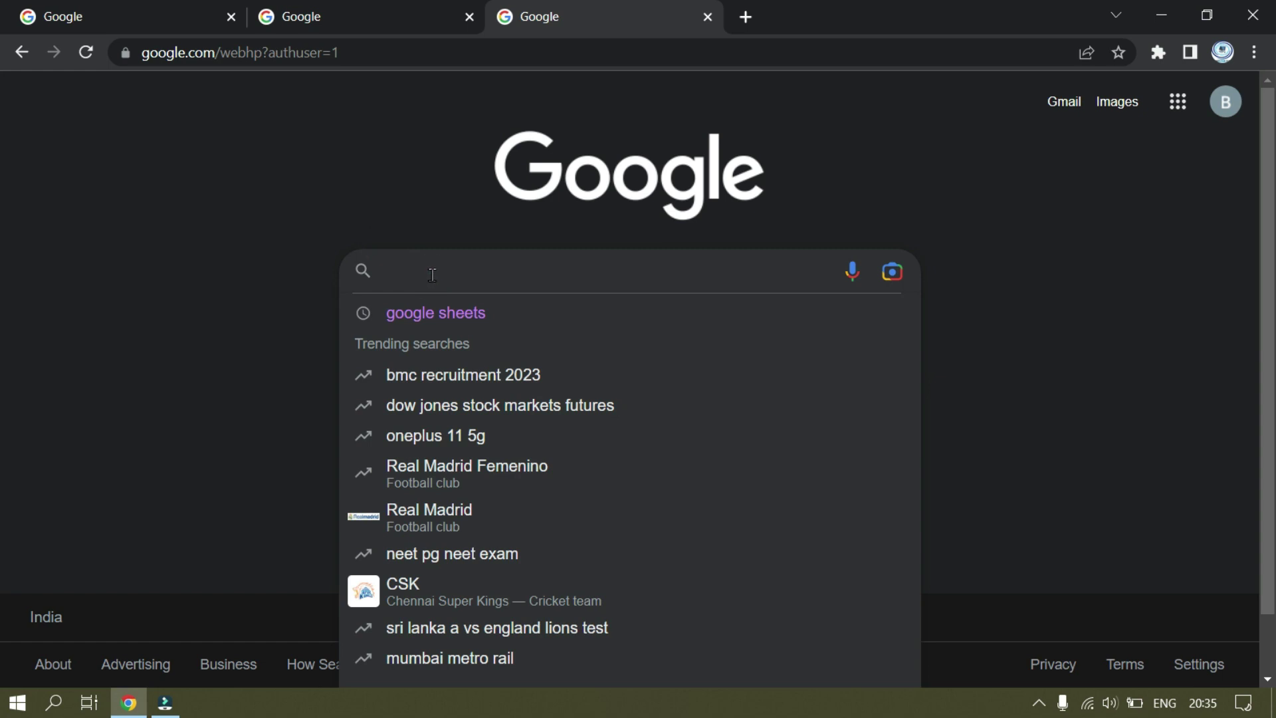
# Step: Search Google for "google sheets" using the earlier search suggestion
pyautogui.click(370, 174)
pyautogui.click(423, 269)
pyautogui.click(435, 312)
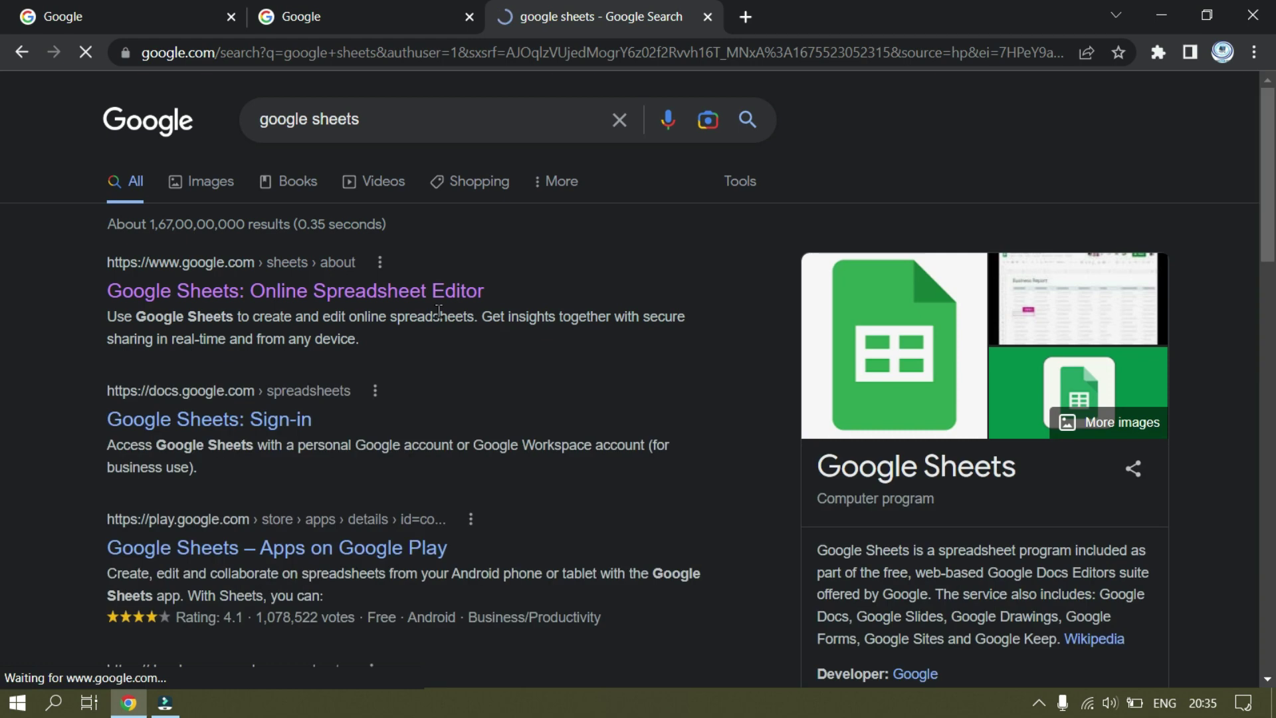
# Step: Open the "Google Sheets: Online Spreadsheet Editor" result and go to Sheets to start a new spreadsheet
pyautogui.click(213, 305)
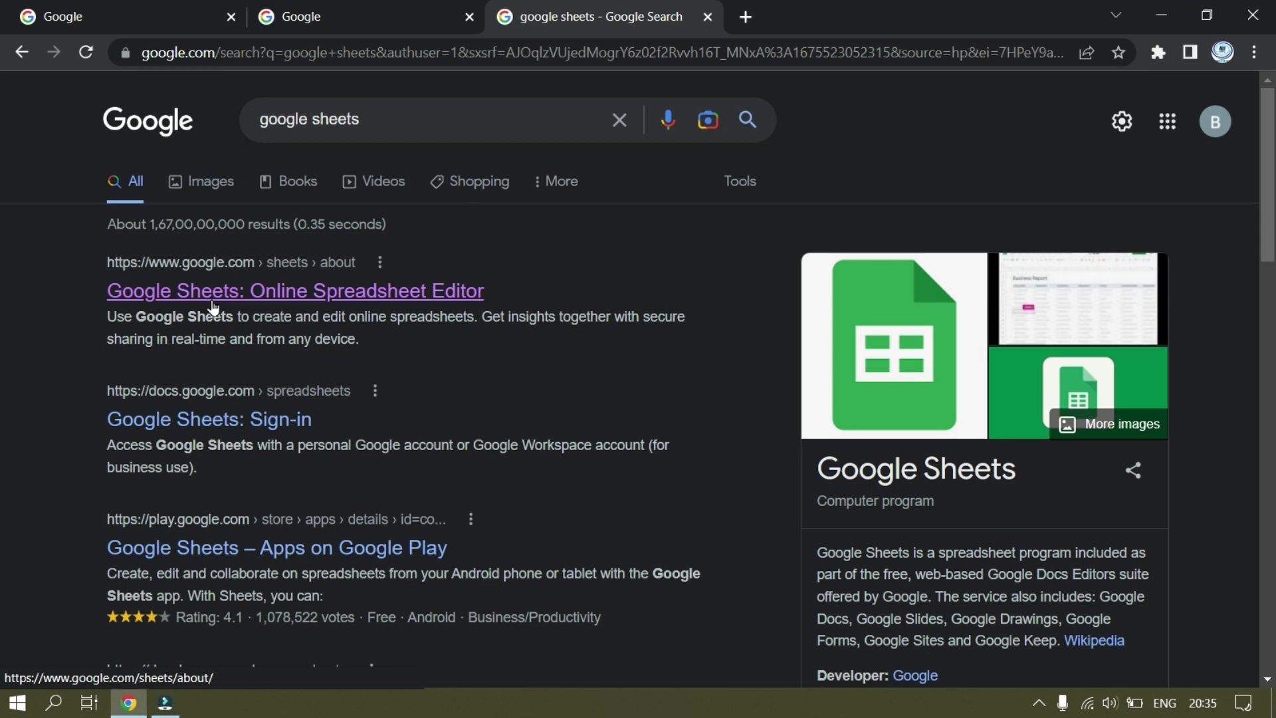
pyautogui.click(139, 297)
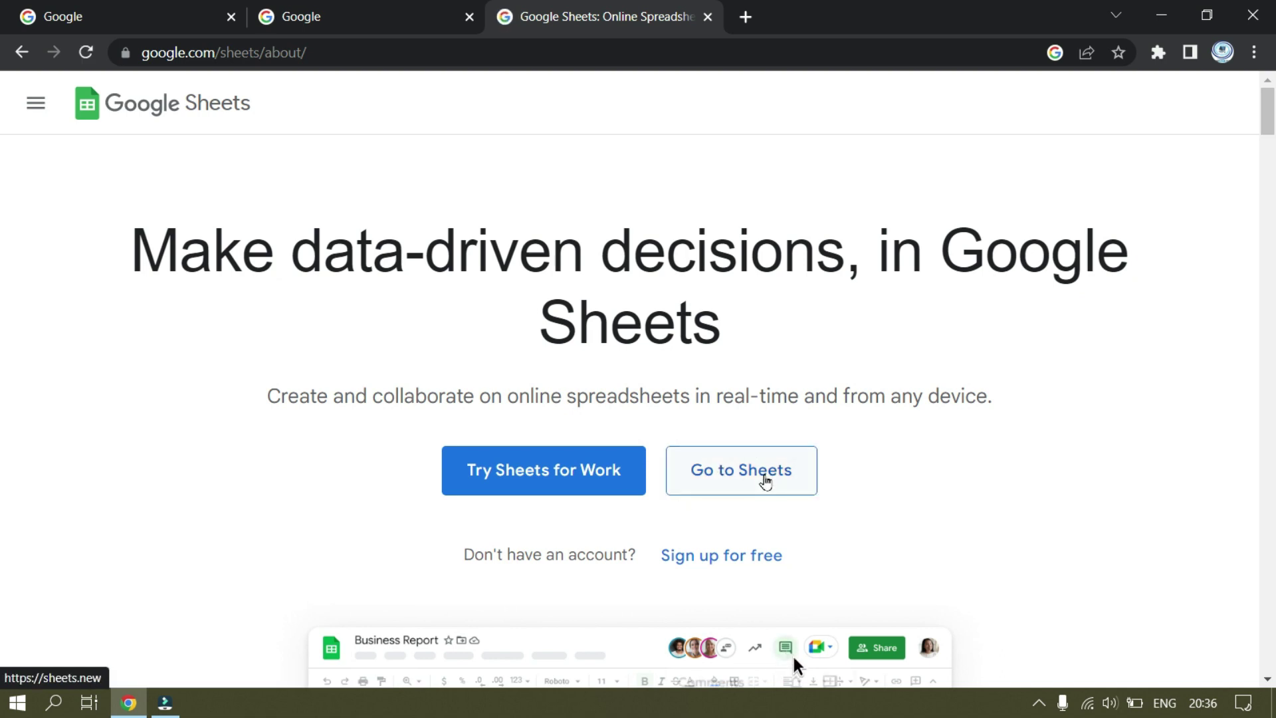
pyautogui.click(766, 477)
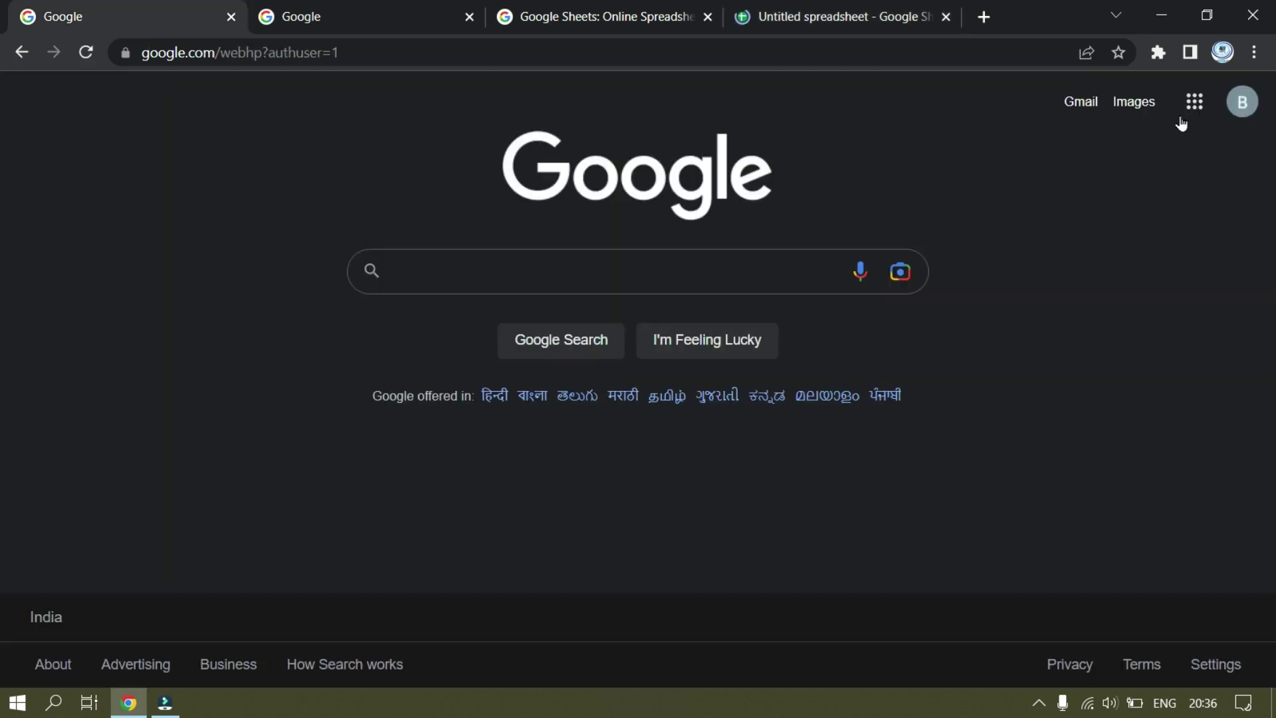
# Step: Open Google Drive from the Google apps list on the first Google page
pyautogui.click(1190, 109)
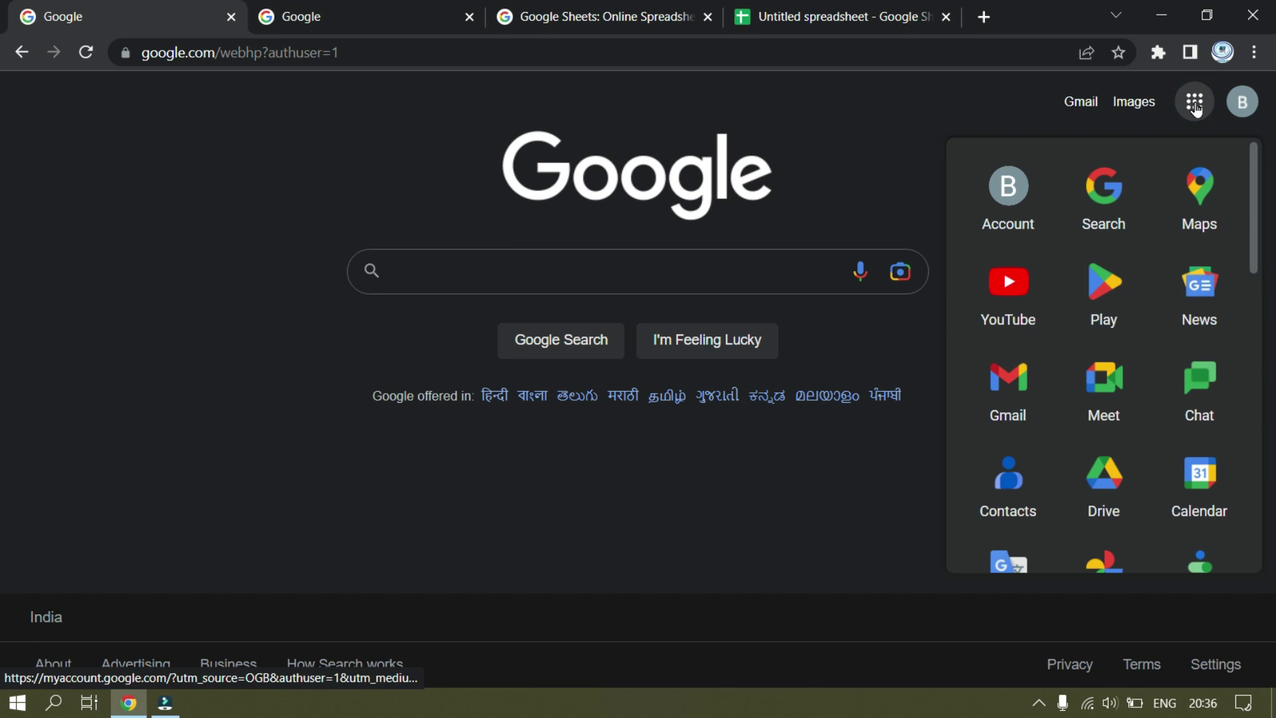
pyautogui.scroll(-3, 1191, 266)
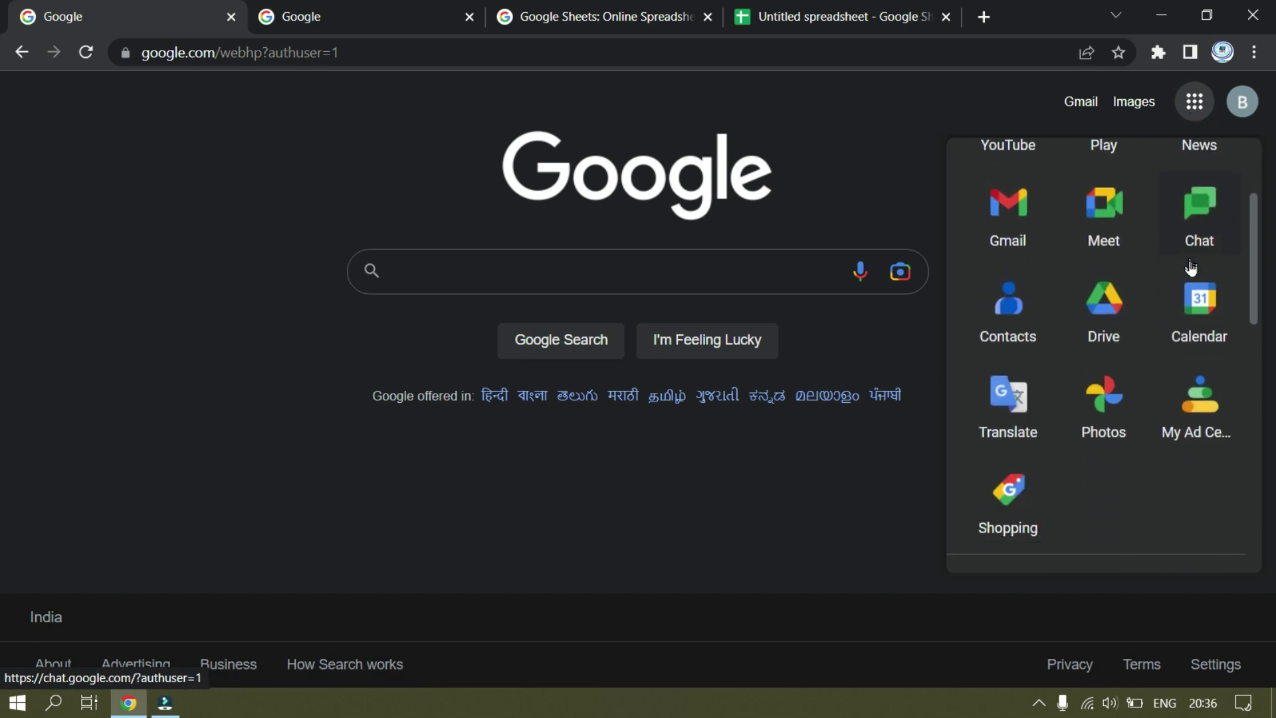
pyautogui.scroll(2, 1189, 279)
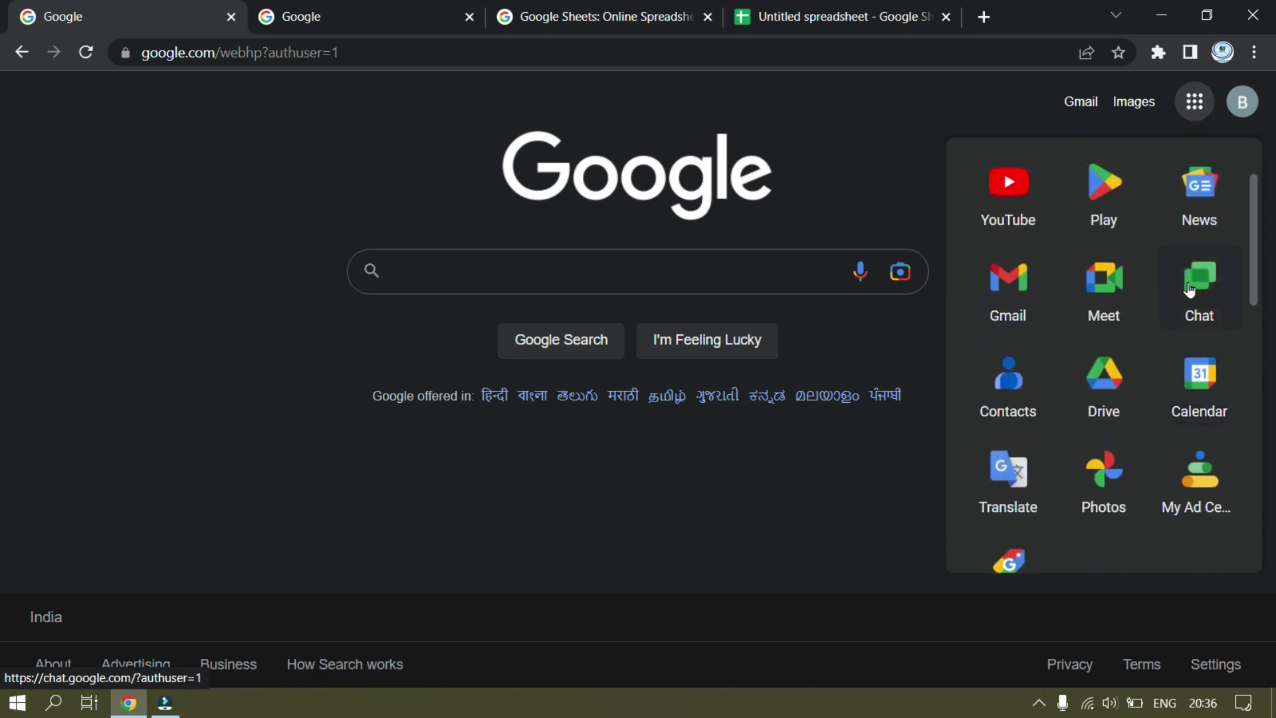
pyautogui.click(1089, 415)
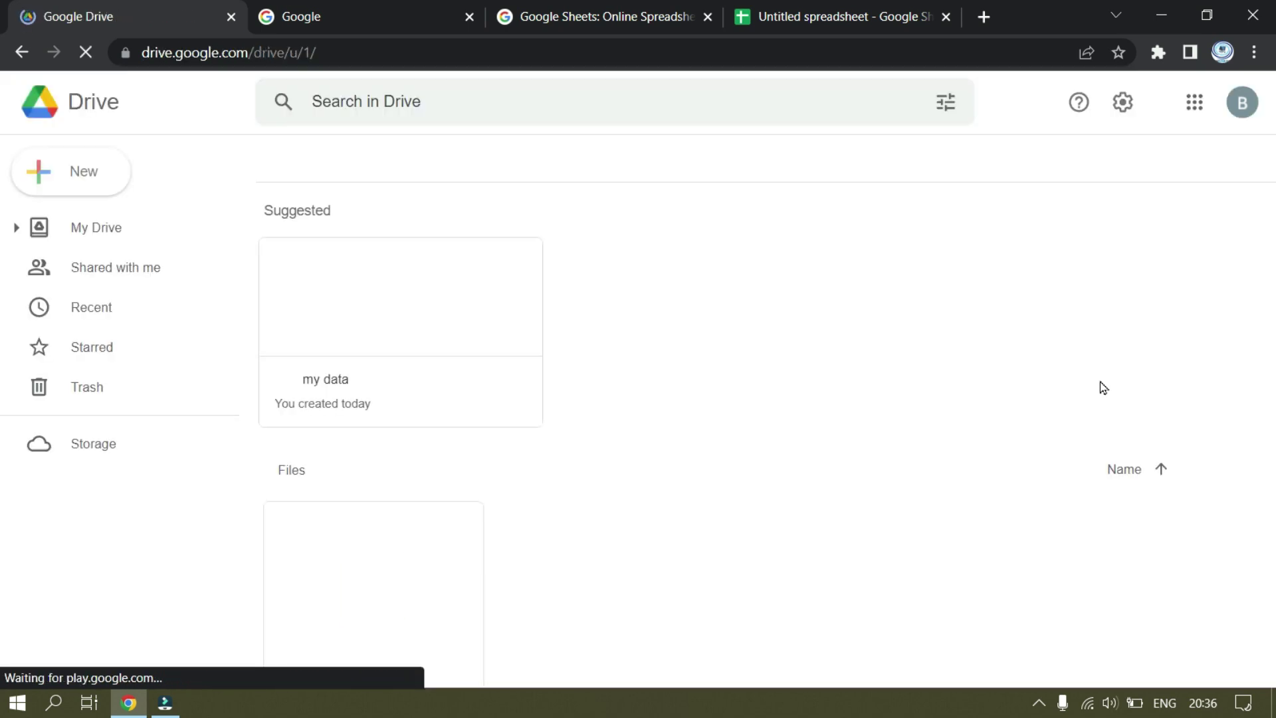
pyautogui.scroll(-2, 577, 334)
pyautogui.scroll(2, 582, 338)
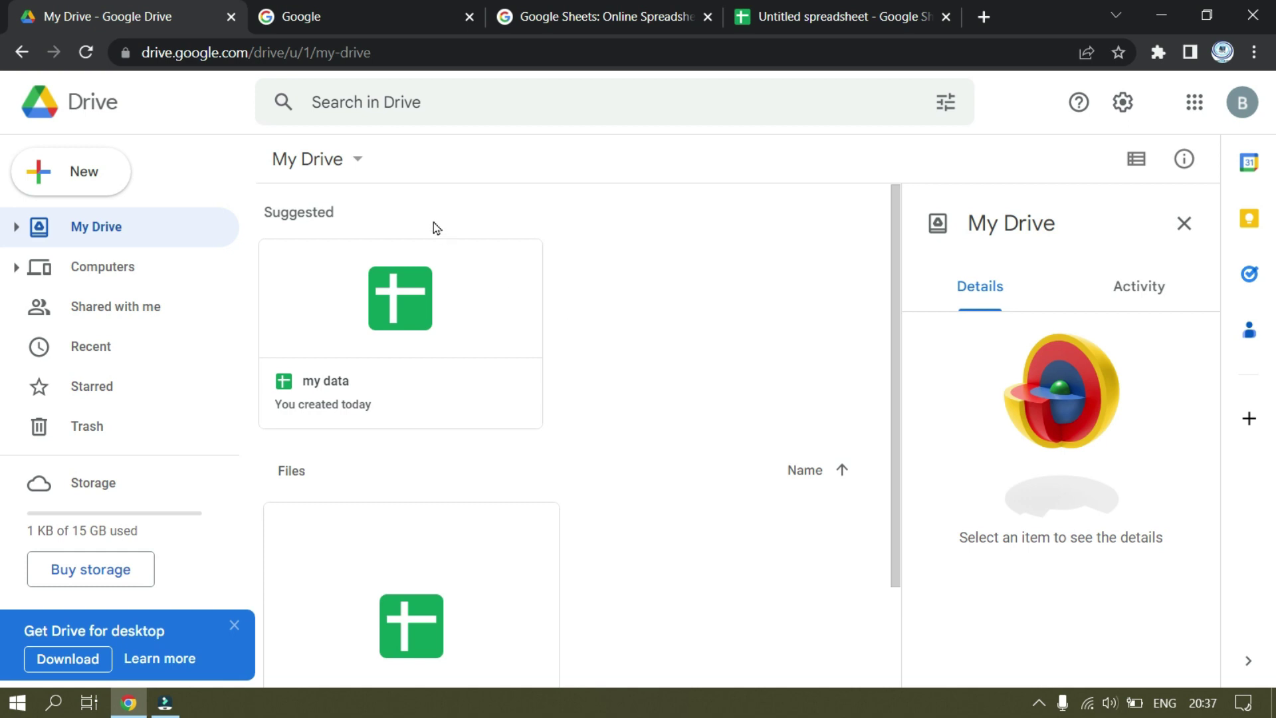
# Step: Create a blank Google Sheets spreadsheet in My Drive
pyautogui.click(357, 162)
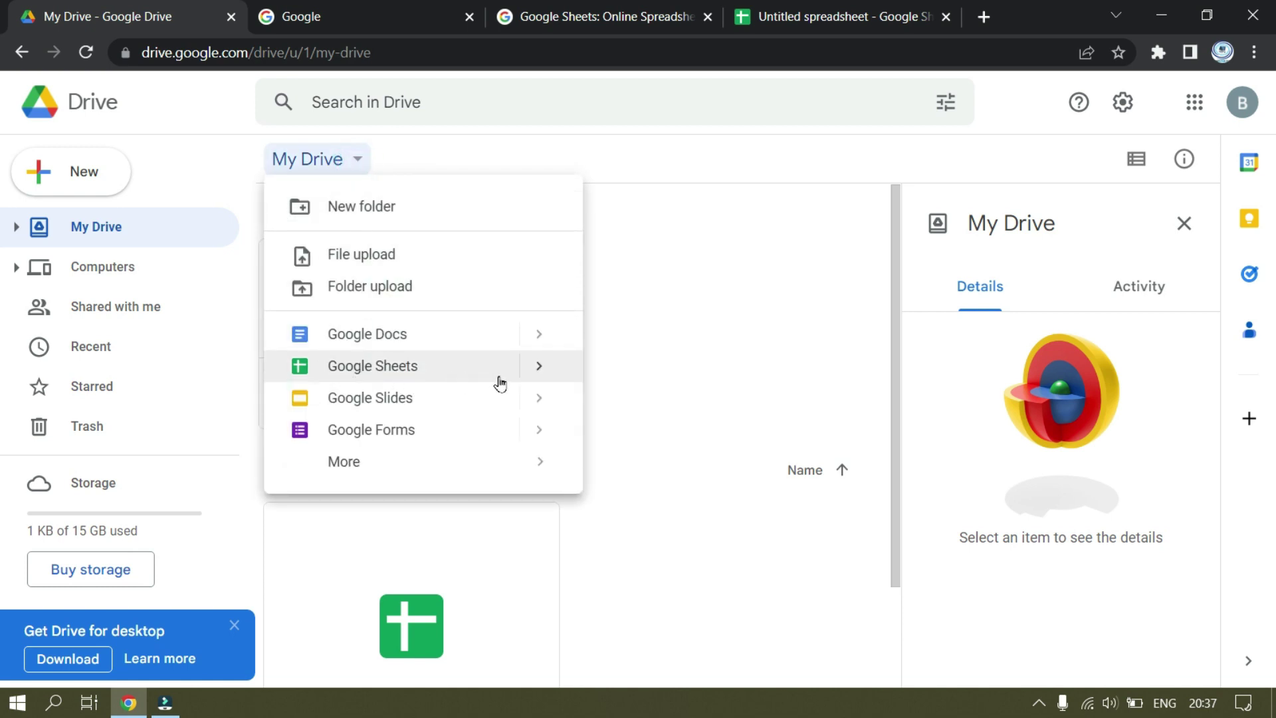
pyautogui.moveTo(539, 370)
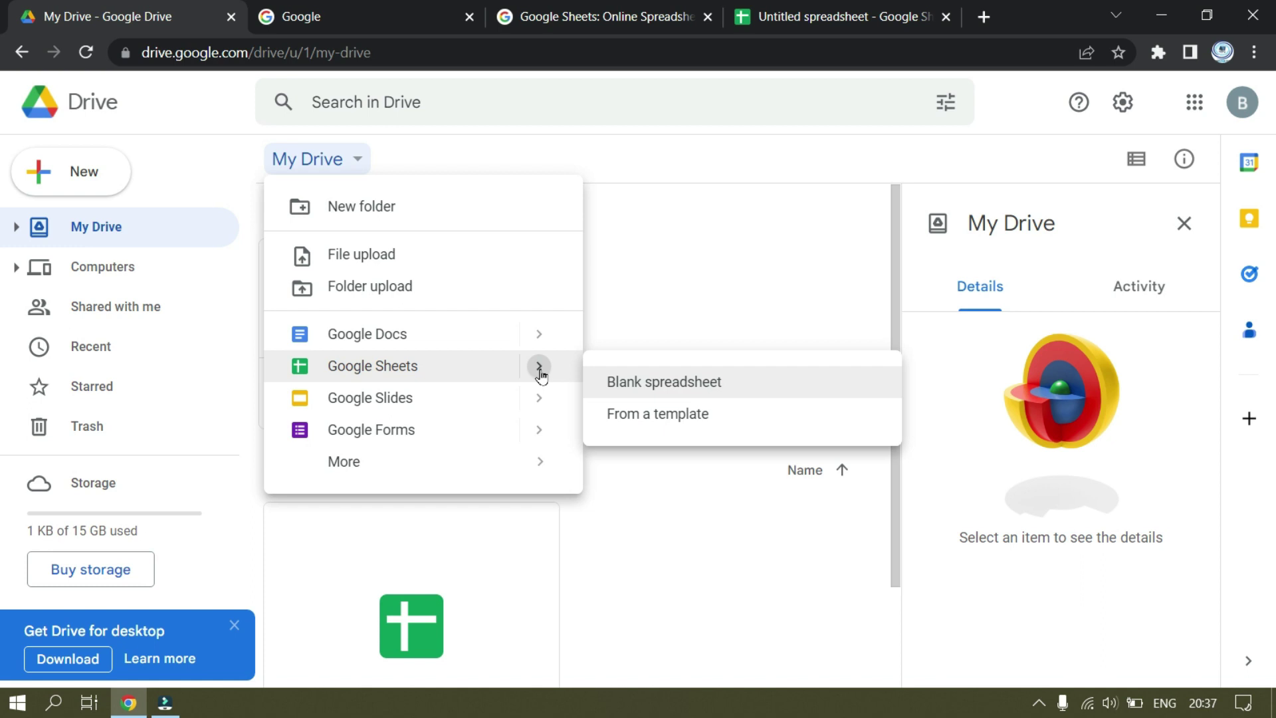
pyautogui.click(649, 391)
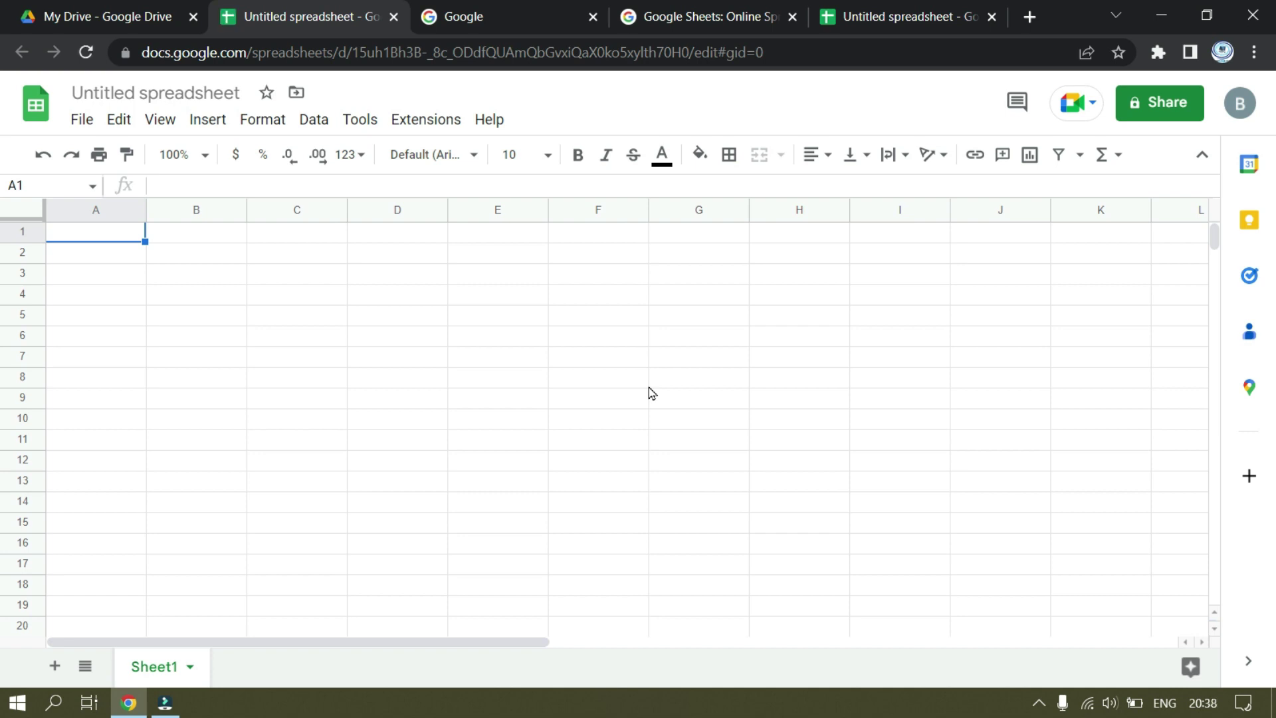
# Step: Switch to the remaining Google home page and open Sheets from the Google apps list
pyautogui.click(477, 15)
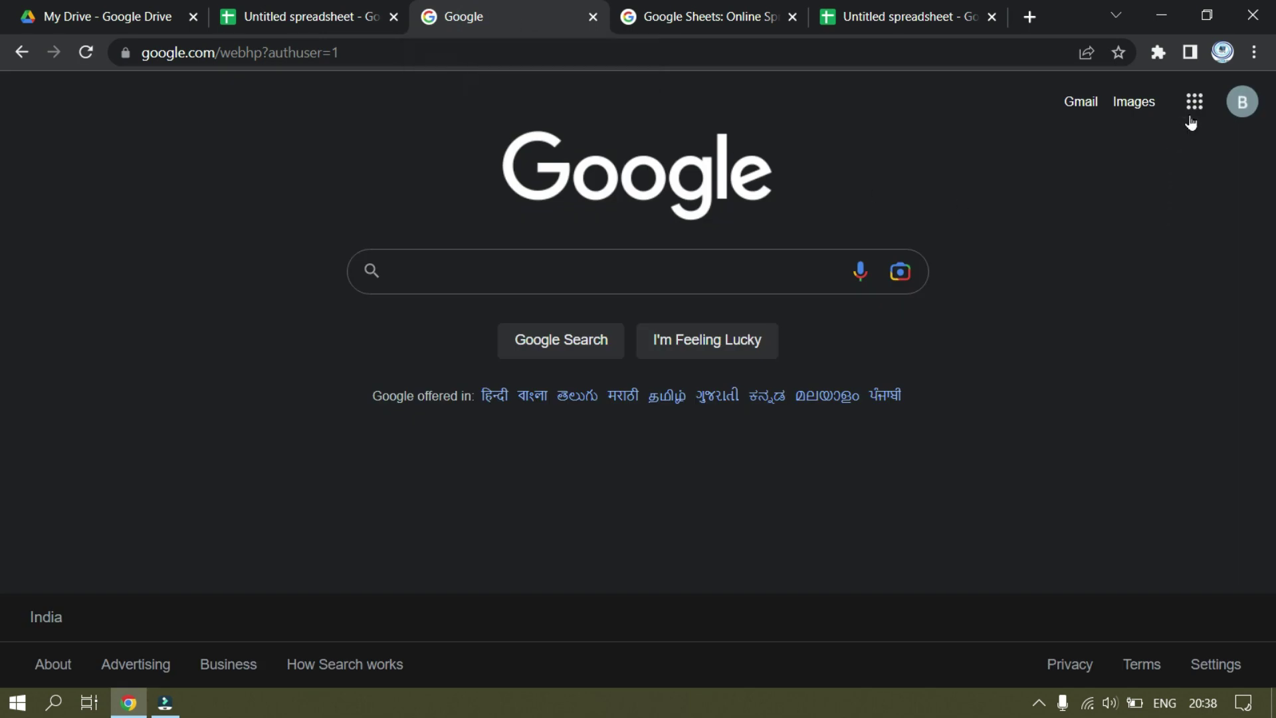
pyautogui.click(1194, 106)
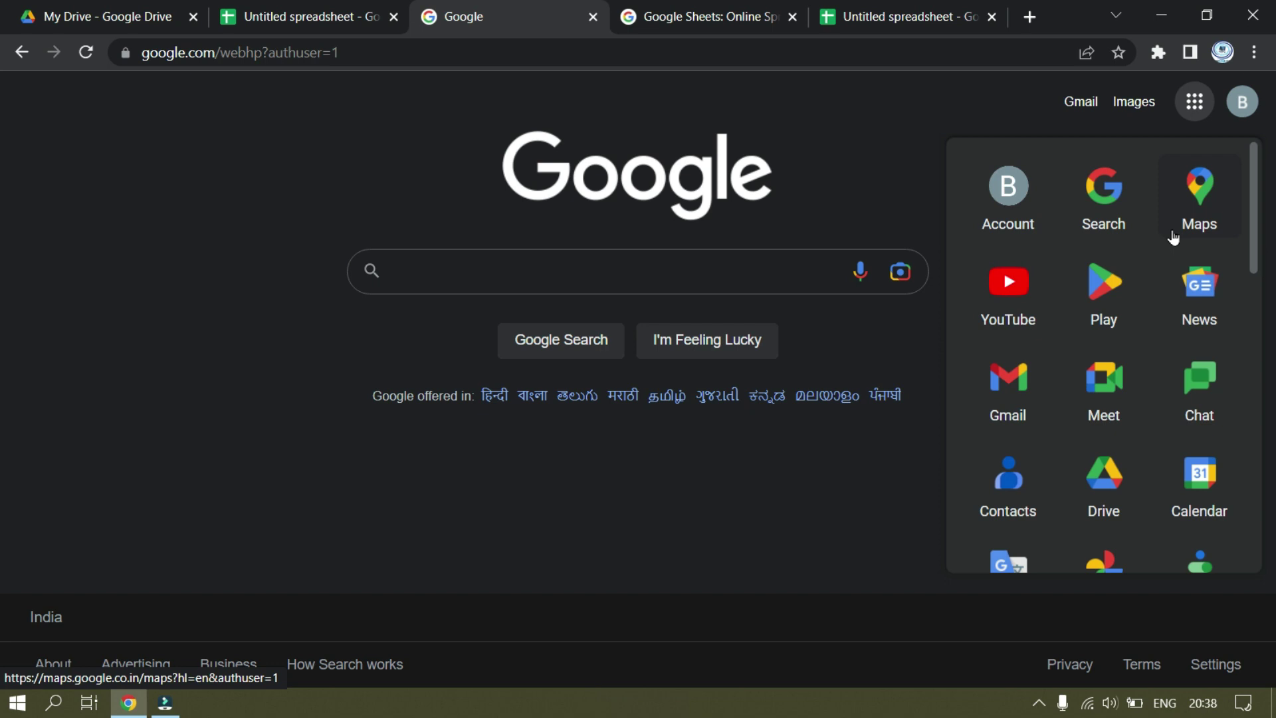
pyautogui.scroll(-3, 1181, 243)
pyautogui.scroll(-3, 1181, 243)
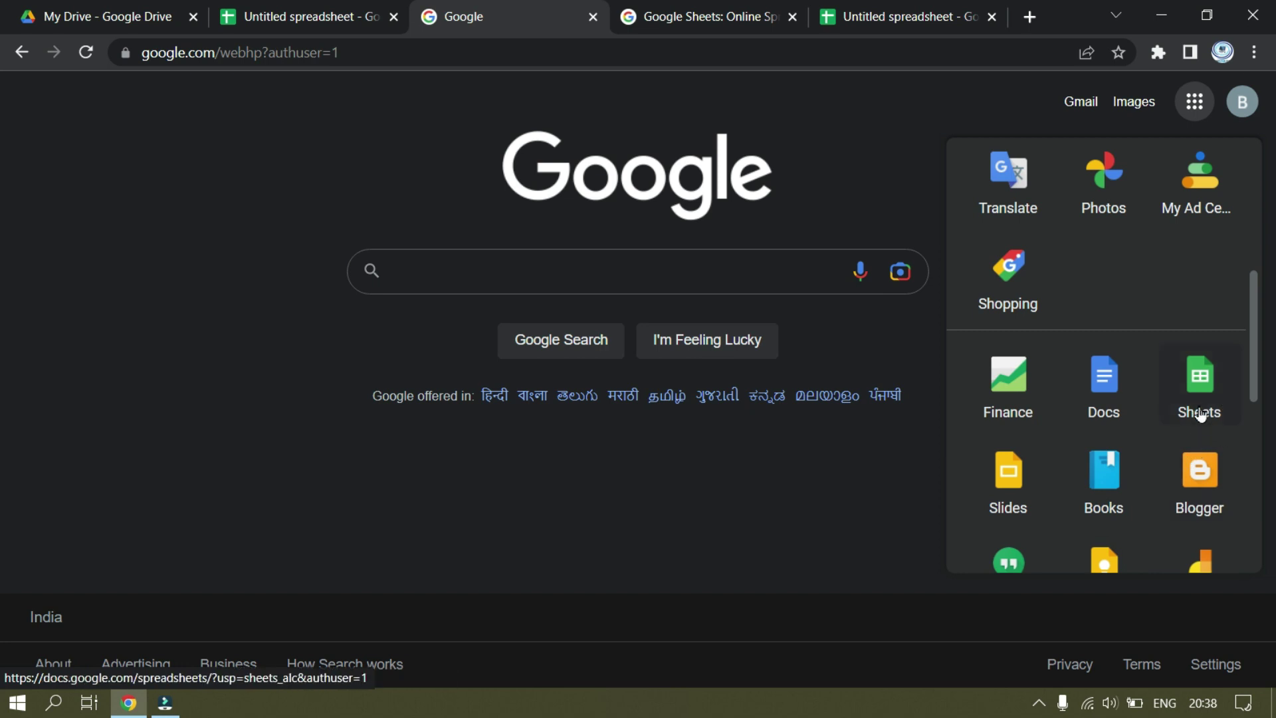
pyautogui.click(1195, 394)
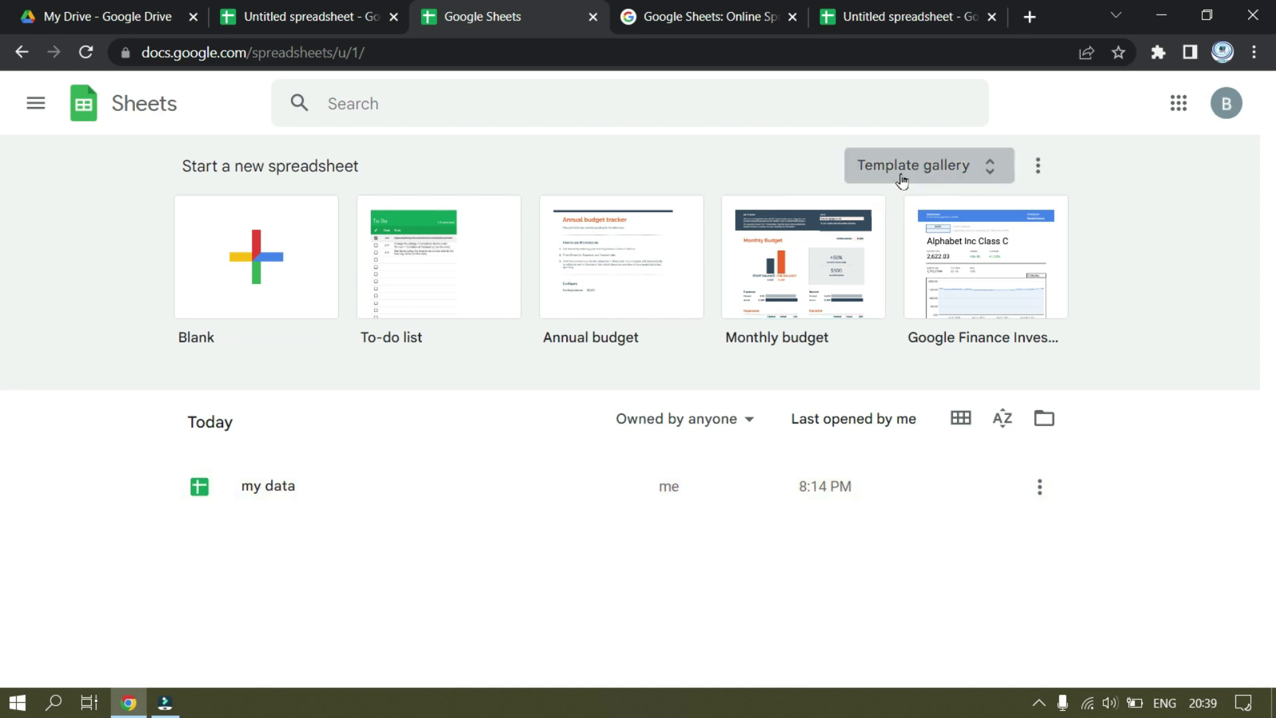
# Step: Browse the template gallery and create a new spreadsheet from the Blank template
pyautogui.click(990, 166)
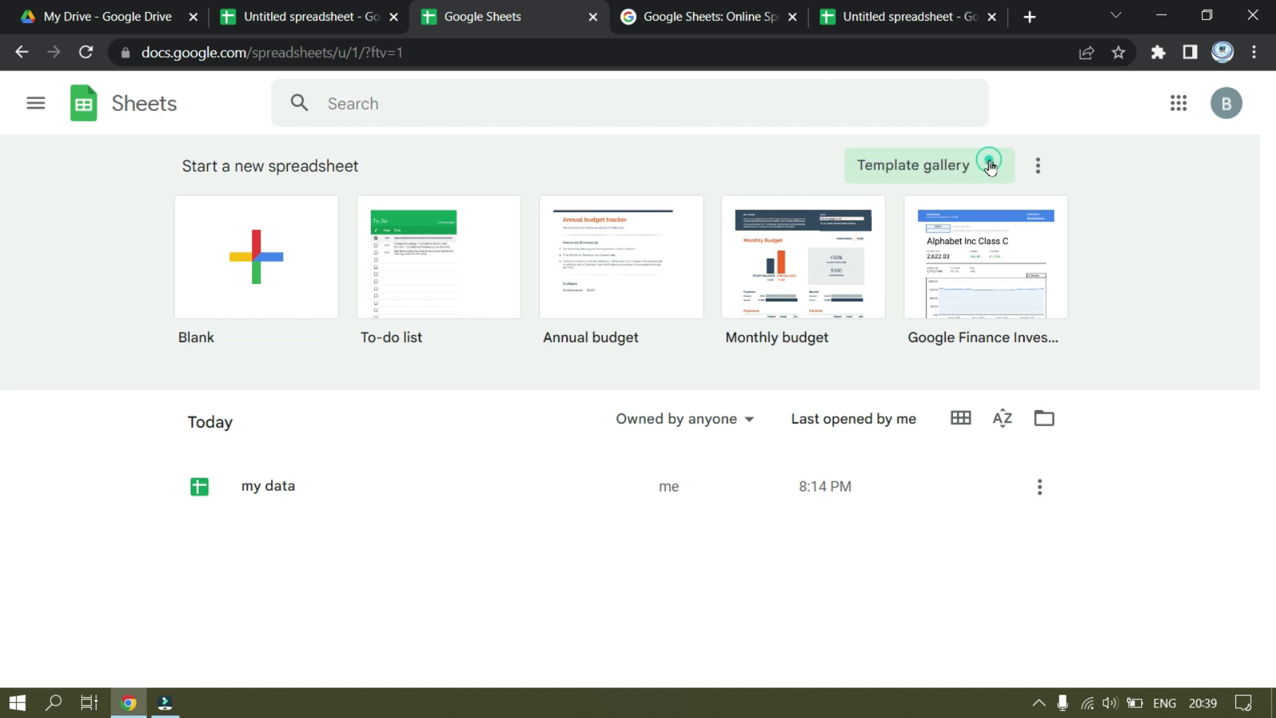
pyautogui.scroll(-3, 932, 294)
pyautogui.scroll(-3, 932, 294)
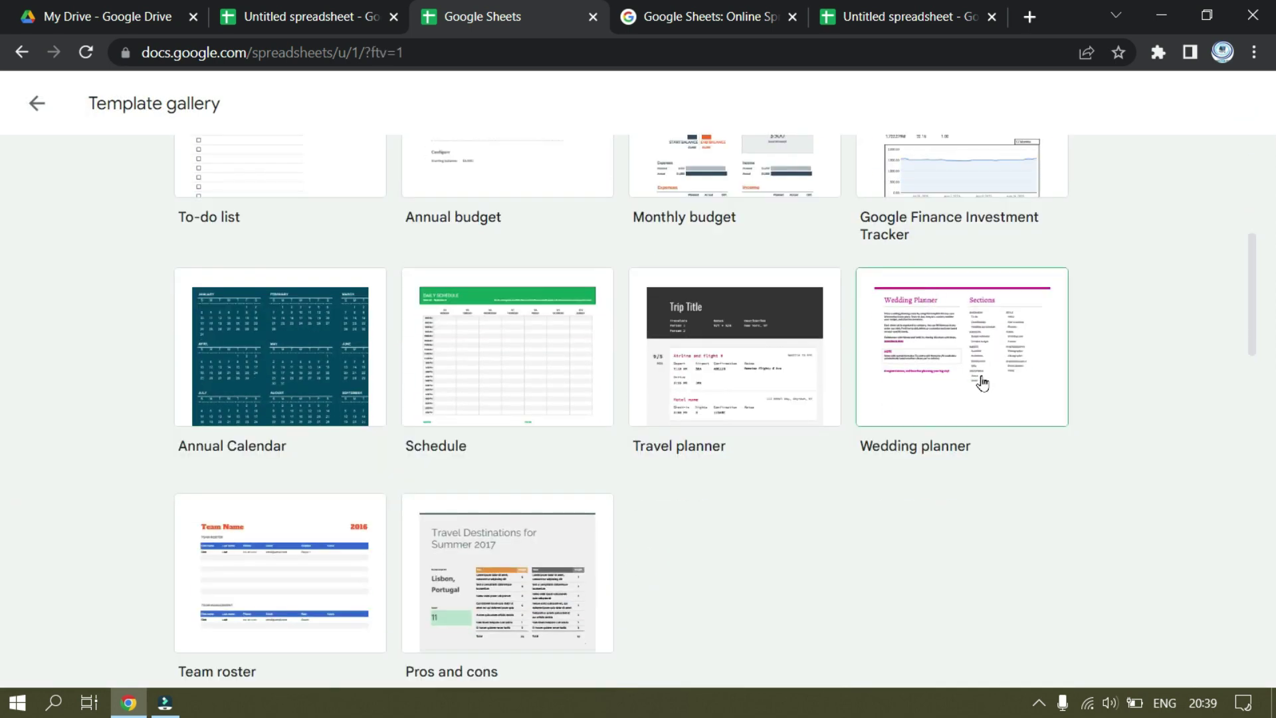
pyautogui.scroll(6, 982, 383)
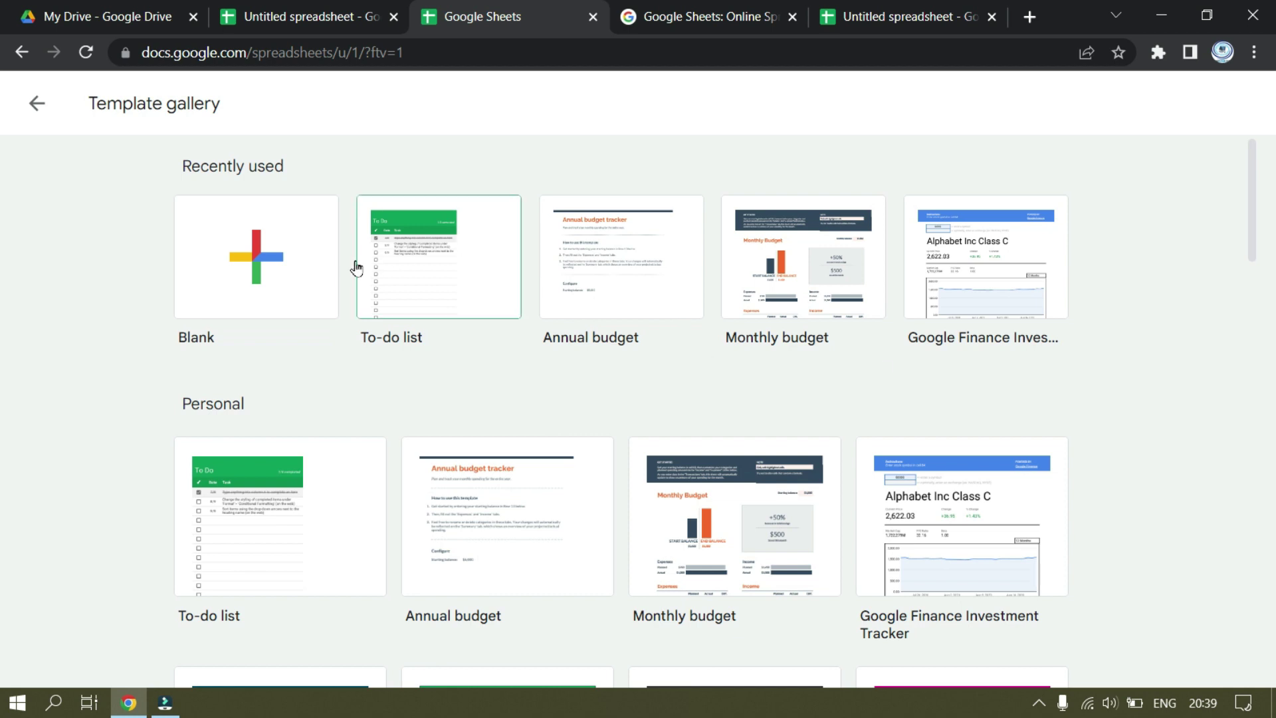
pyautogui.click(282, 290)
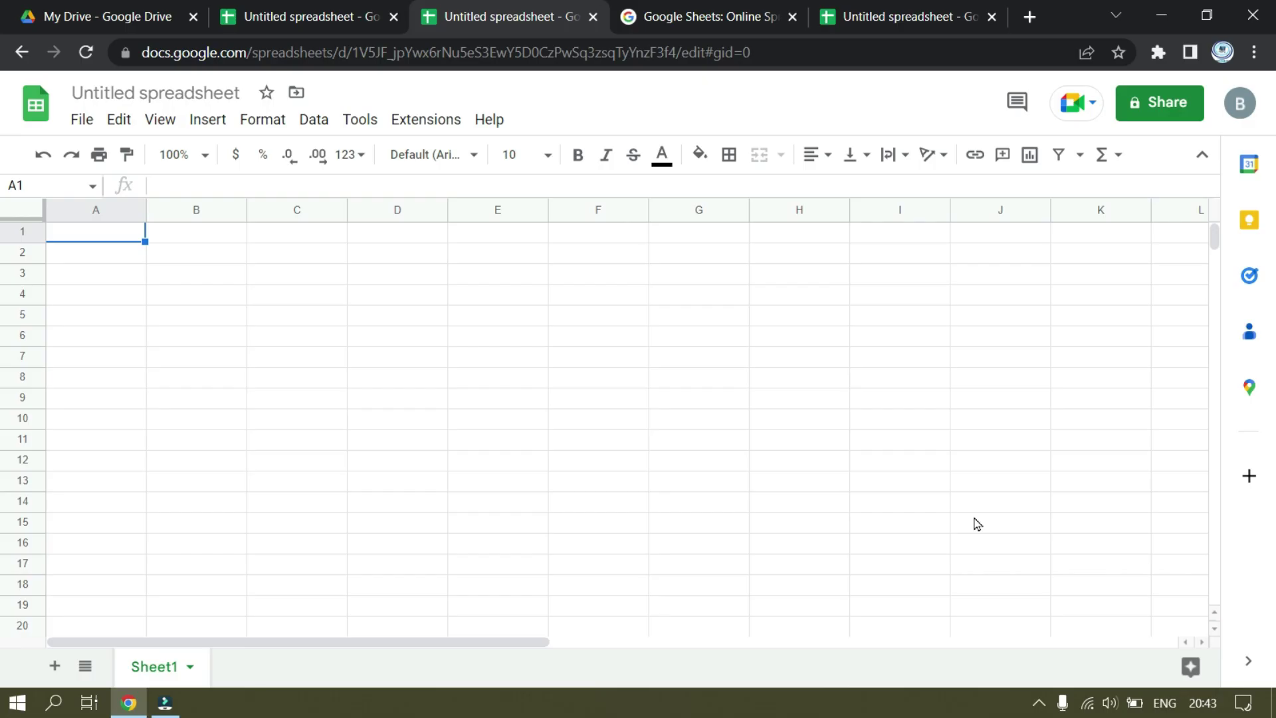
# Step: Rename the untitled spreadsheet as "First Day"
pyautogui.click(226, 97)
pyautogui.hotkey('ctrl', 'a')
pyautogui.press('BackSpace')
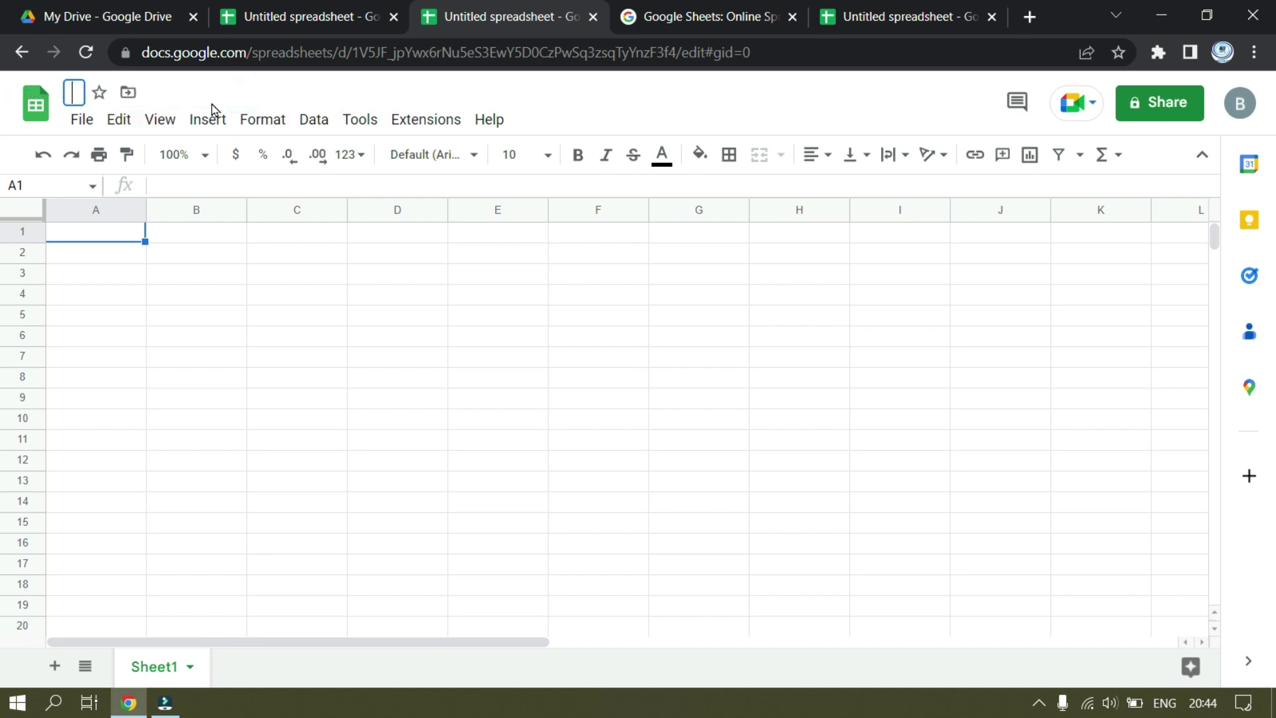
pyautogui.write('First ')
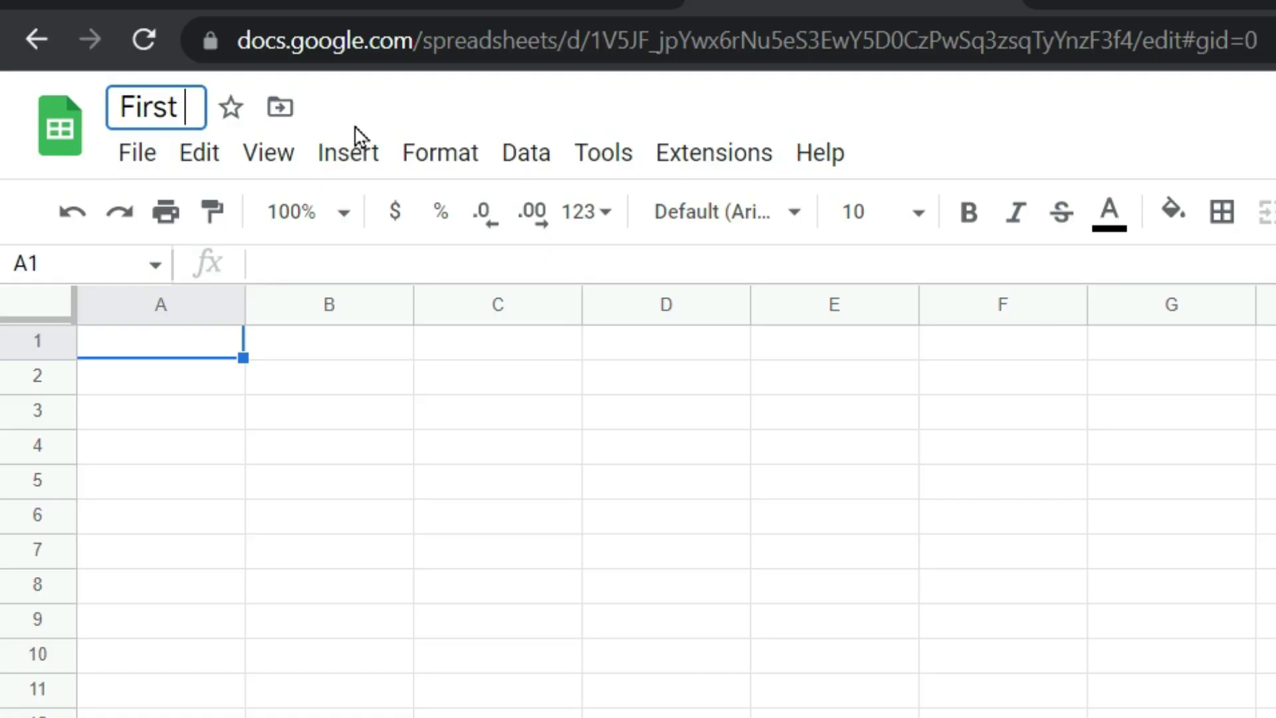
pyautogui.write('Day')
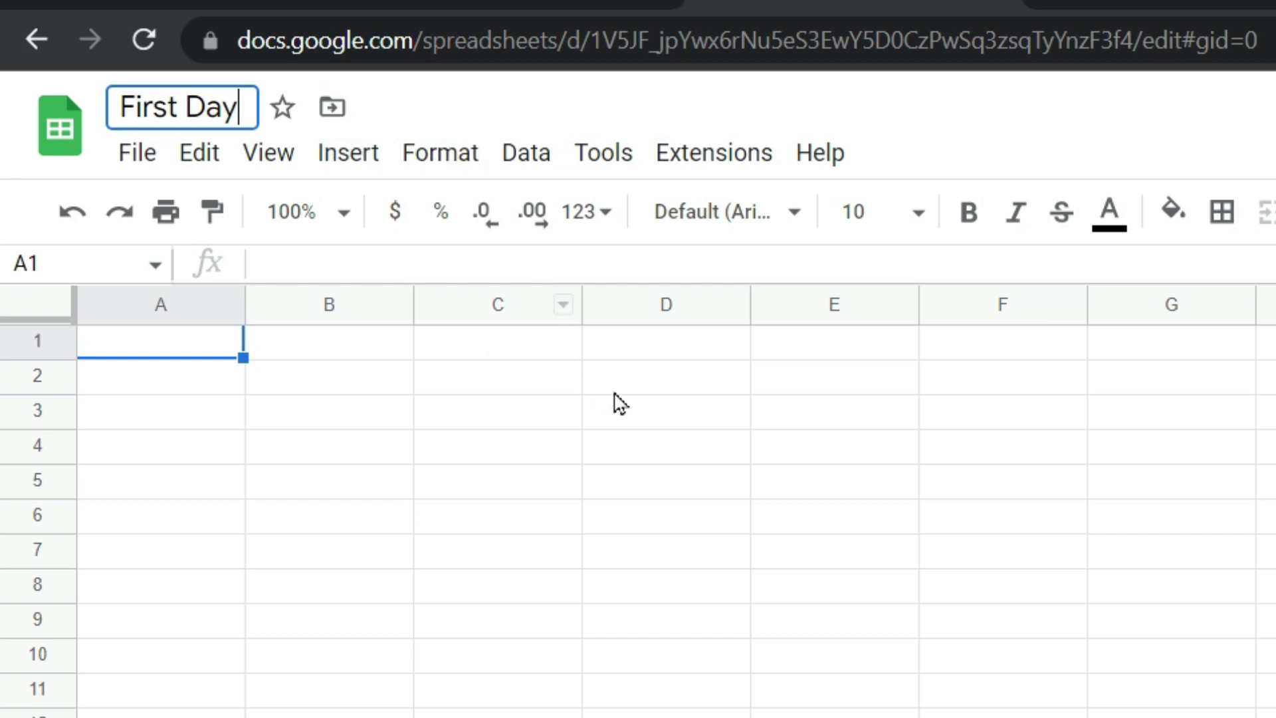
pyautogui.press('Return')
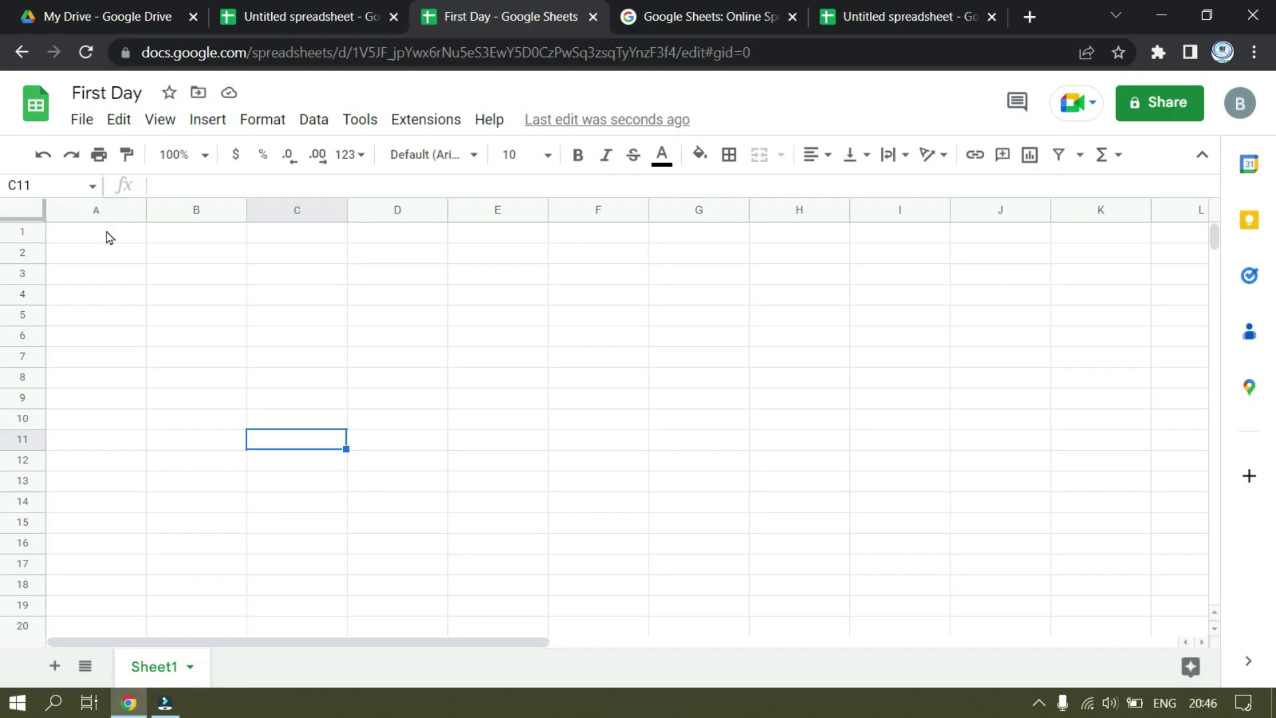
# Step: Select cell A1 and jump to the last column of row 1
pyautogui.click(107, 219)
pyautogui.click(138, 233)
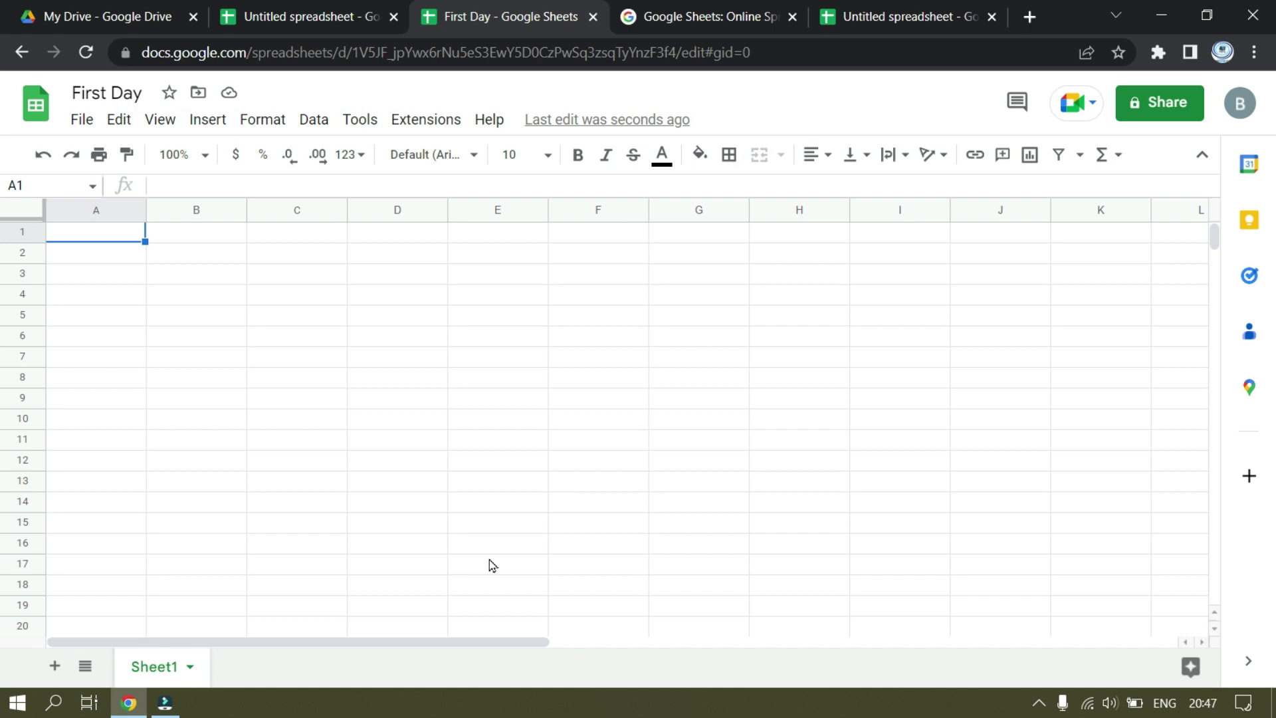
pyautogui.hotkey('ctrl', 'Right')
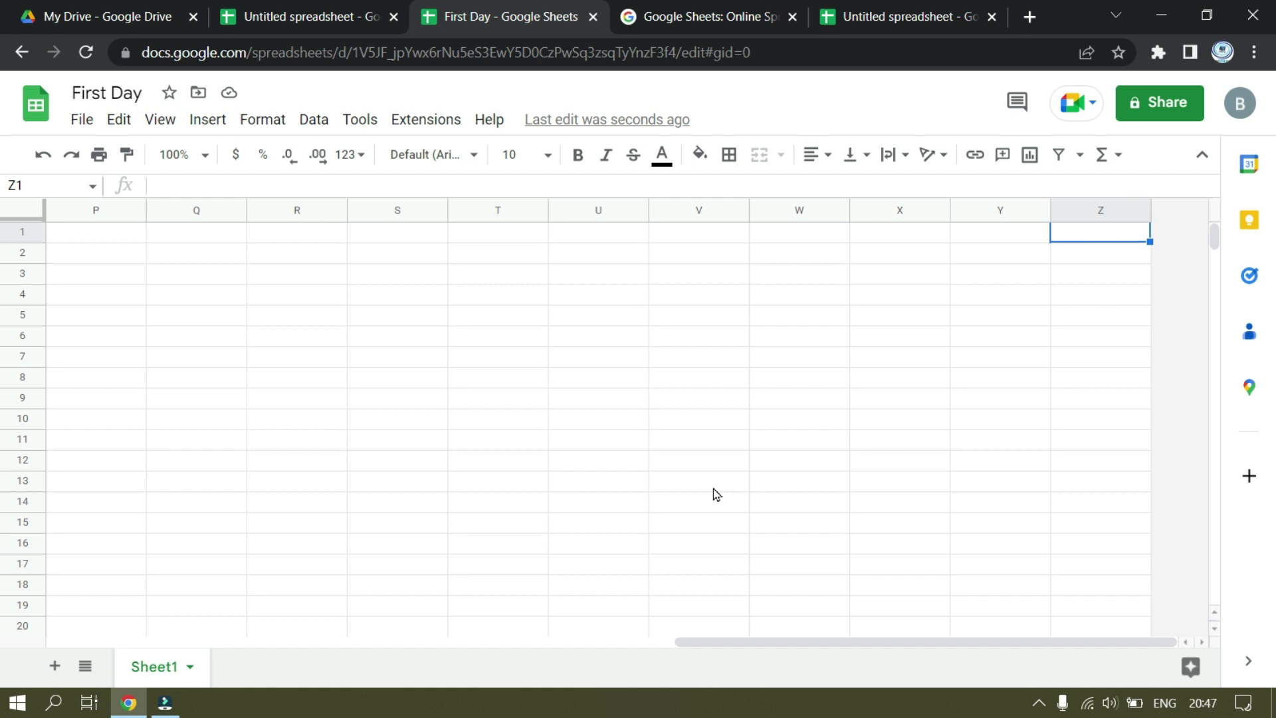
# Step: Insert one column to the right of column Z
pyautogui.click(1131, 291)
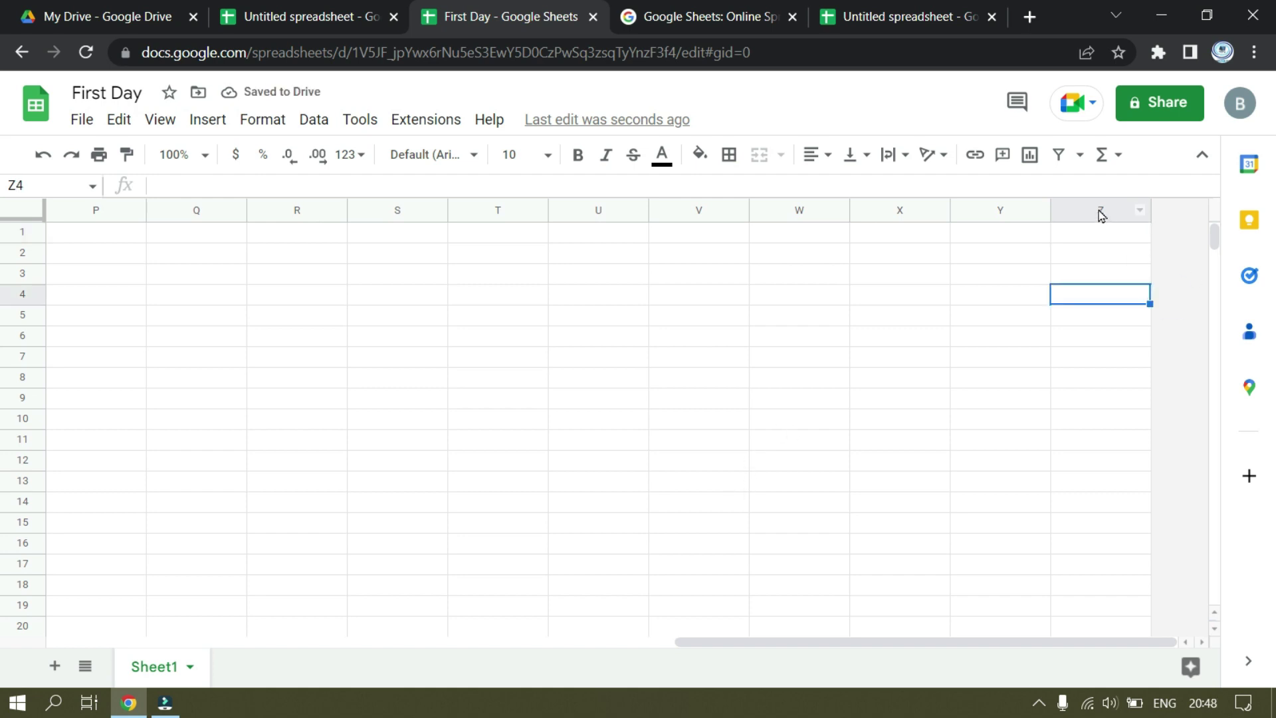
pyautogui.click(1099, 210)
pyautogui.click(1147, 269)
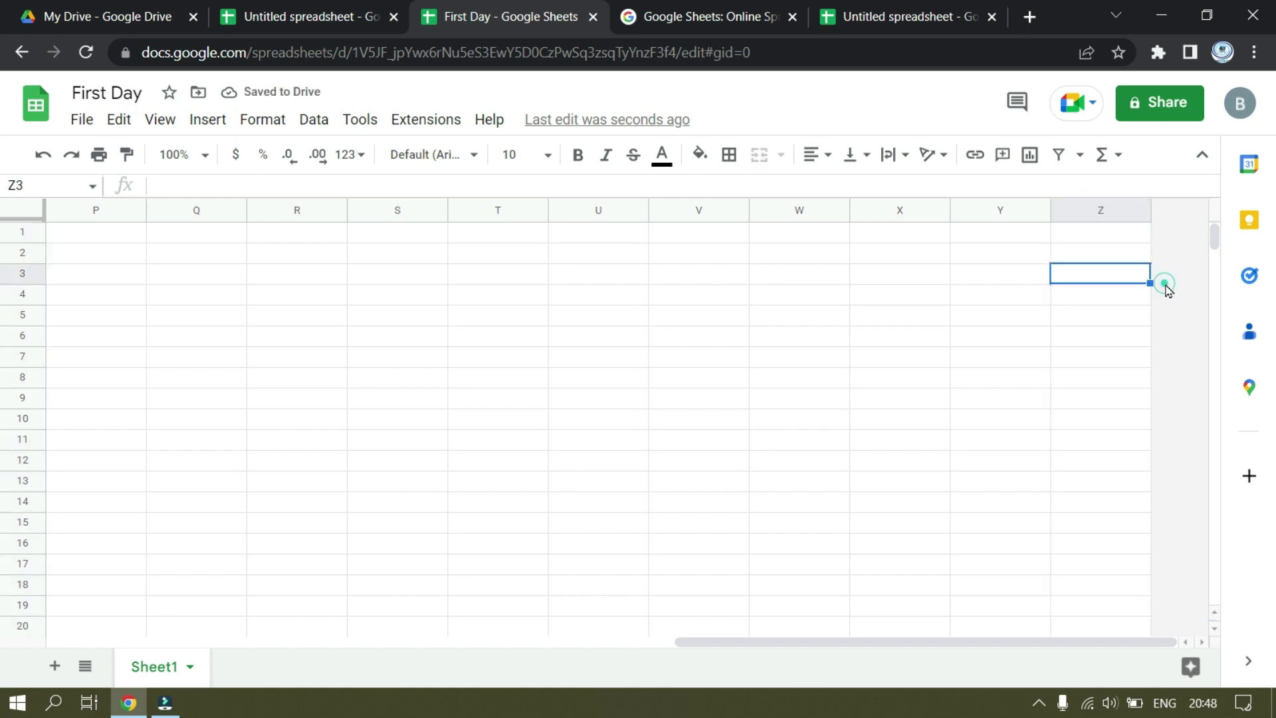
pyautogui.rightClick(1093, 211)
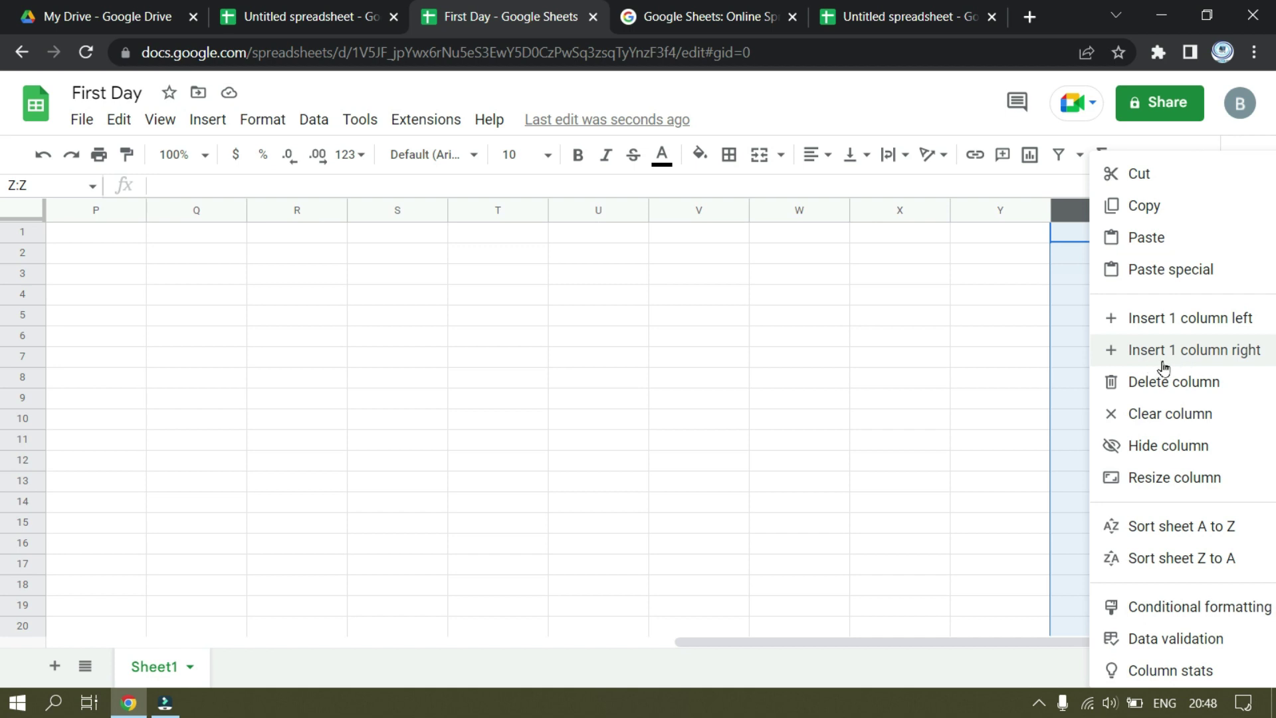
pyautogui.click(1229, 353)
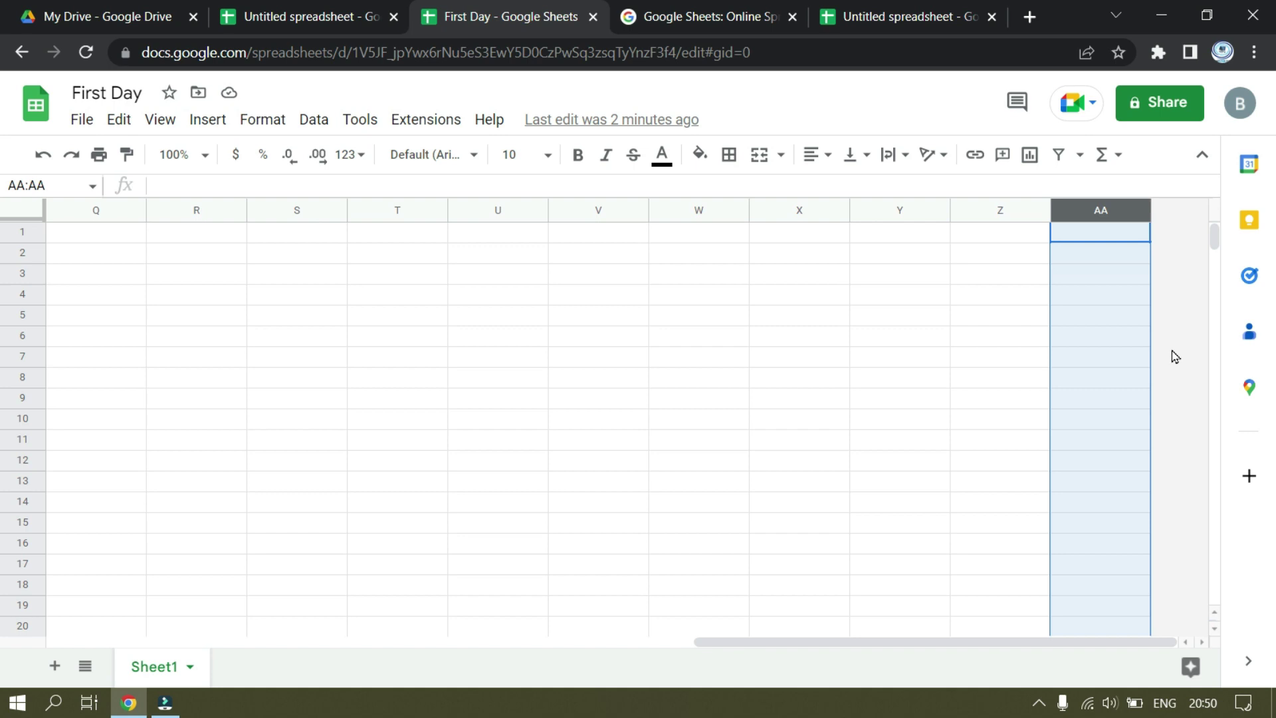
# Step: Return to cell A1 at the start of the sheet
pyautogui.hotkey('ctrl', 'Home')
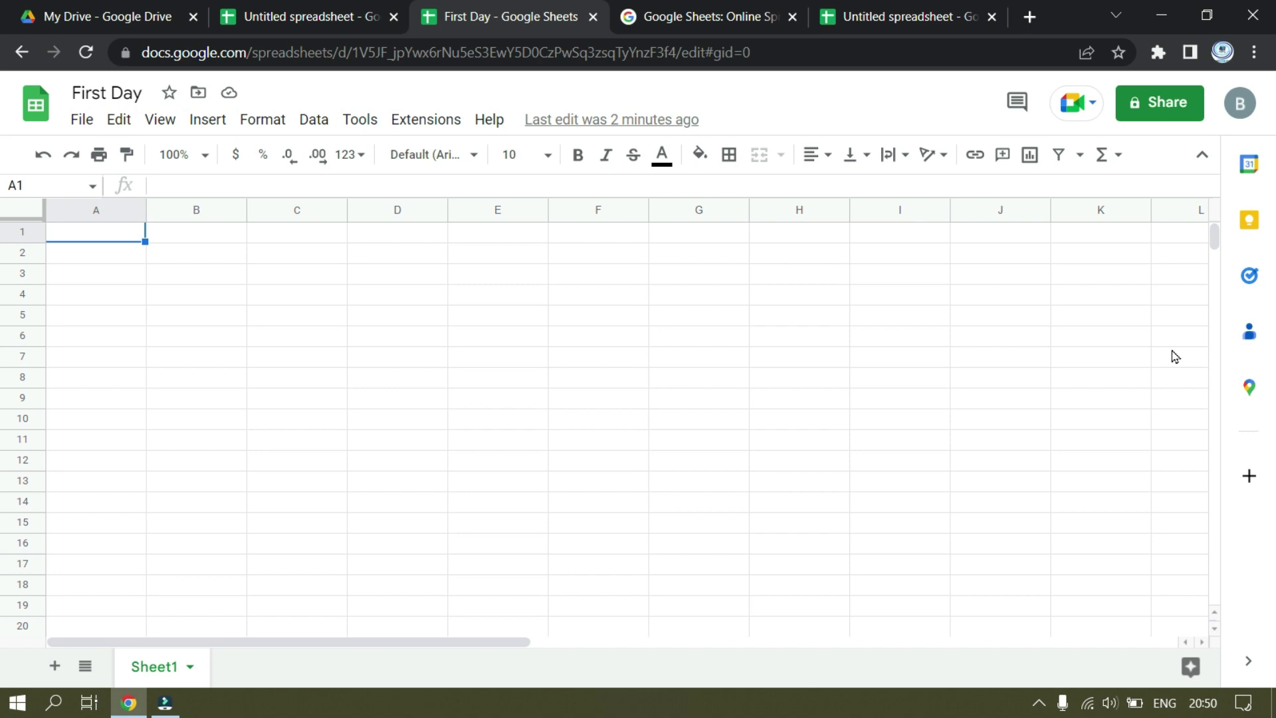
pyautogui.click(74, 296)
pyautogui.moveTo(71, 293); pyautogui.dragTo(638, 318)
pyautogui.moveTo(737, 325); pyautogui.dragTo(937, 319)
pyautogui.hotkey('ctrl', 'Home')
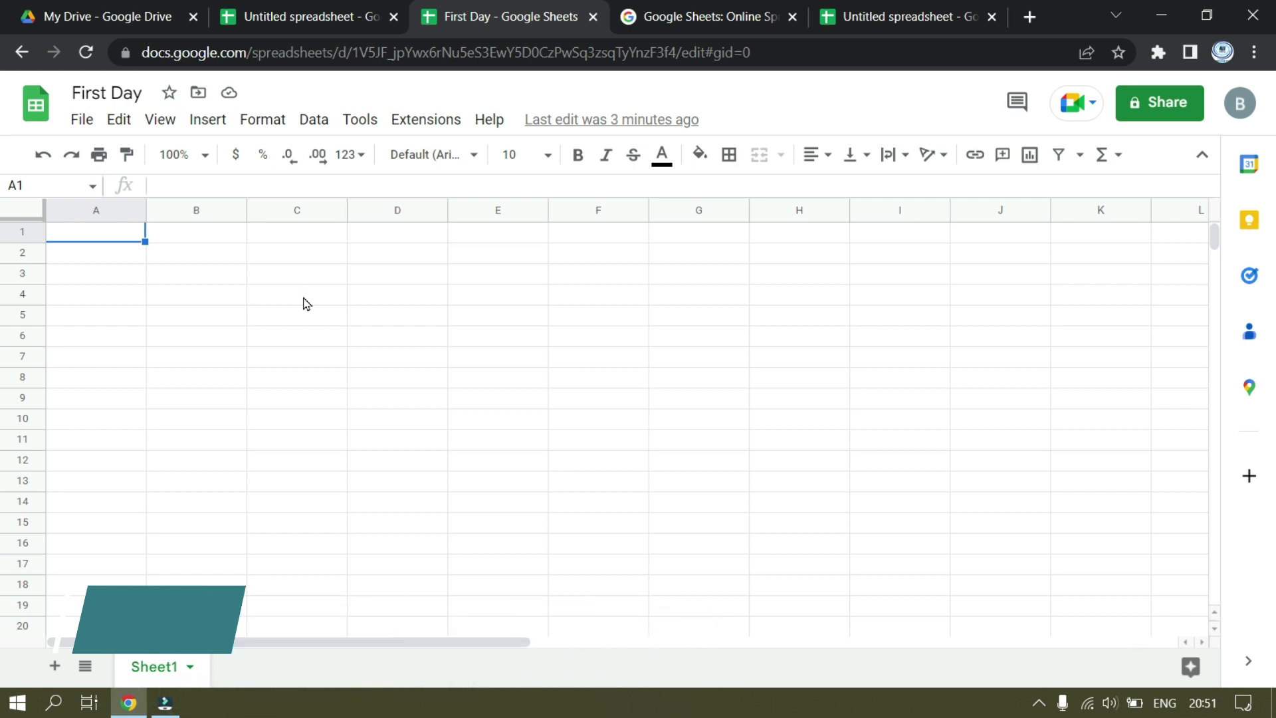
# Step: Add 500 more rows at the bottom of the sheet and return to the first row
pyautogui.hotkey('ctrl', 'Down')
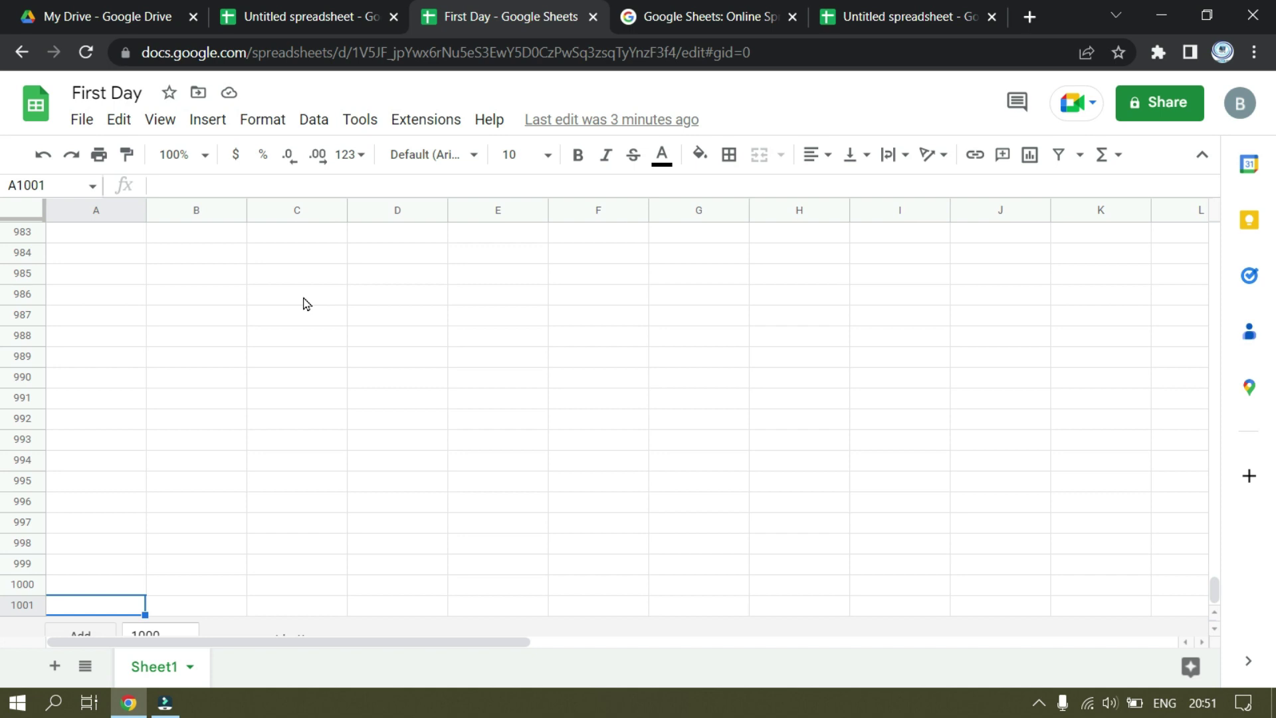
pyautogui.scroll(-1, 120, 547)
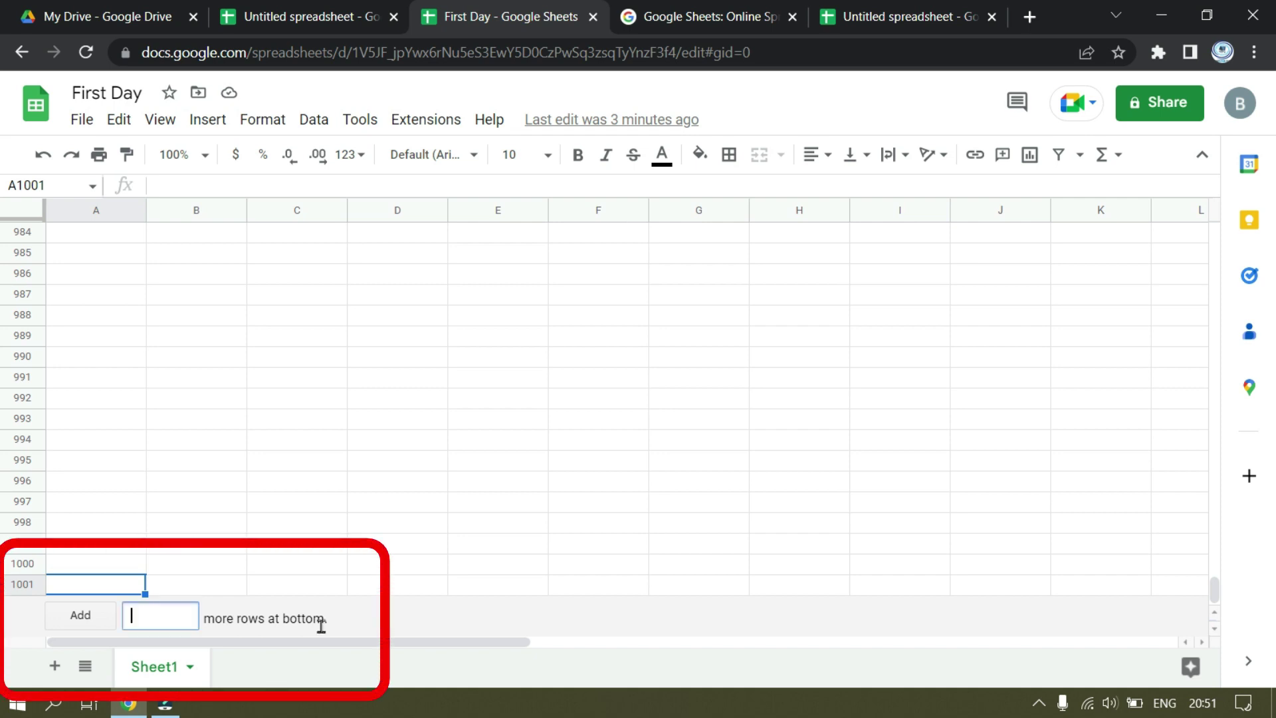
pyautogui.write('5')
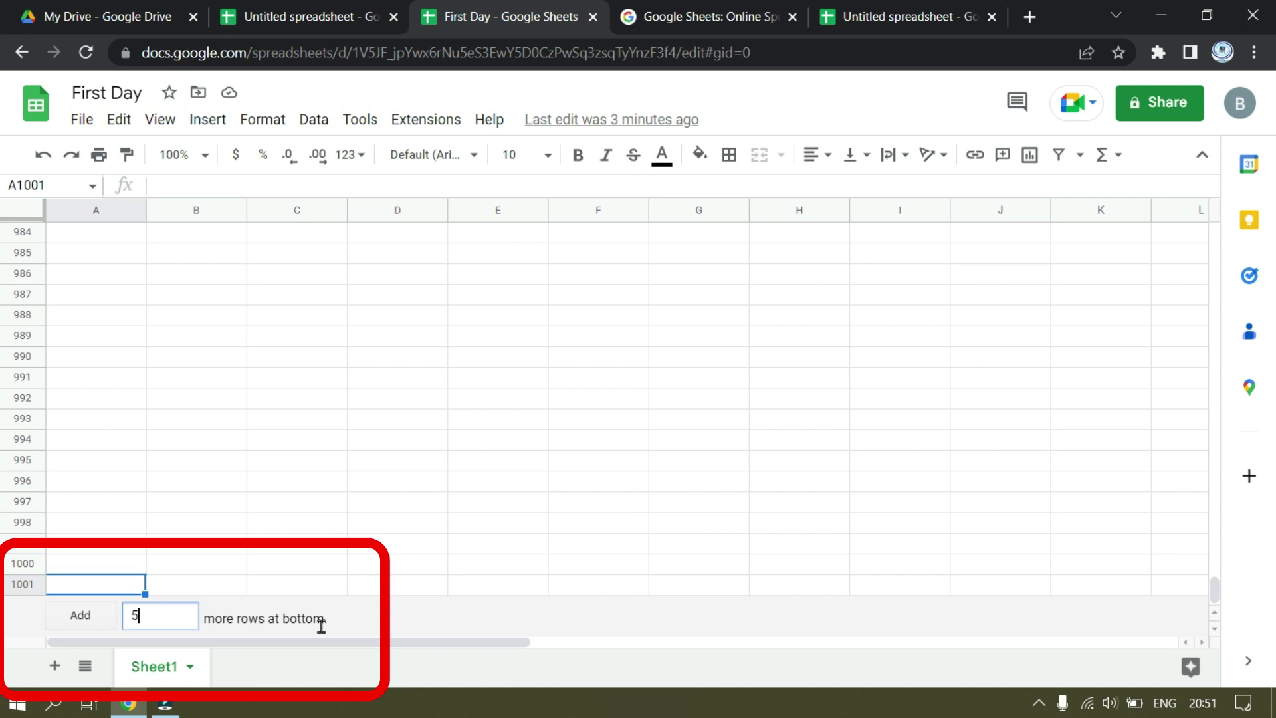
pyautogui.write('00')
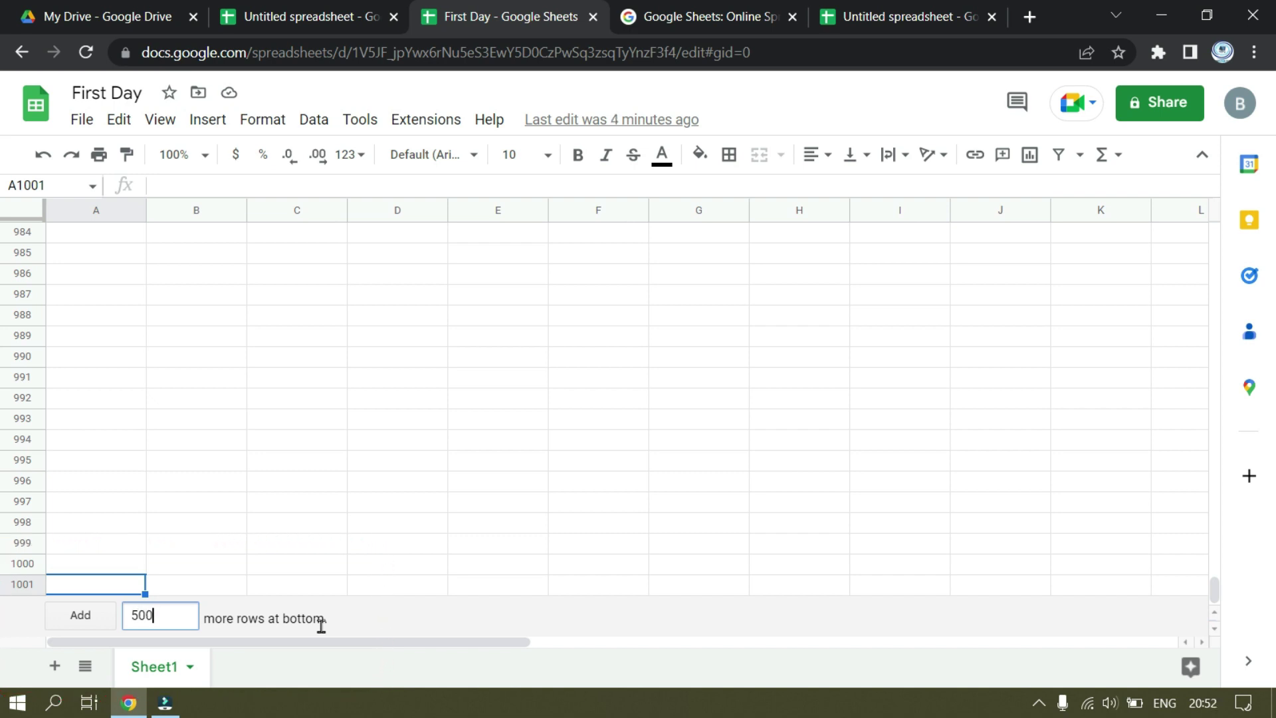
pyautogui.press('Return')
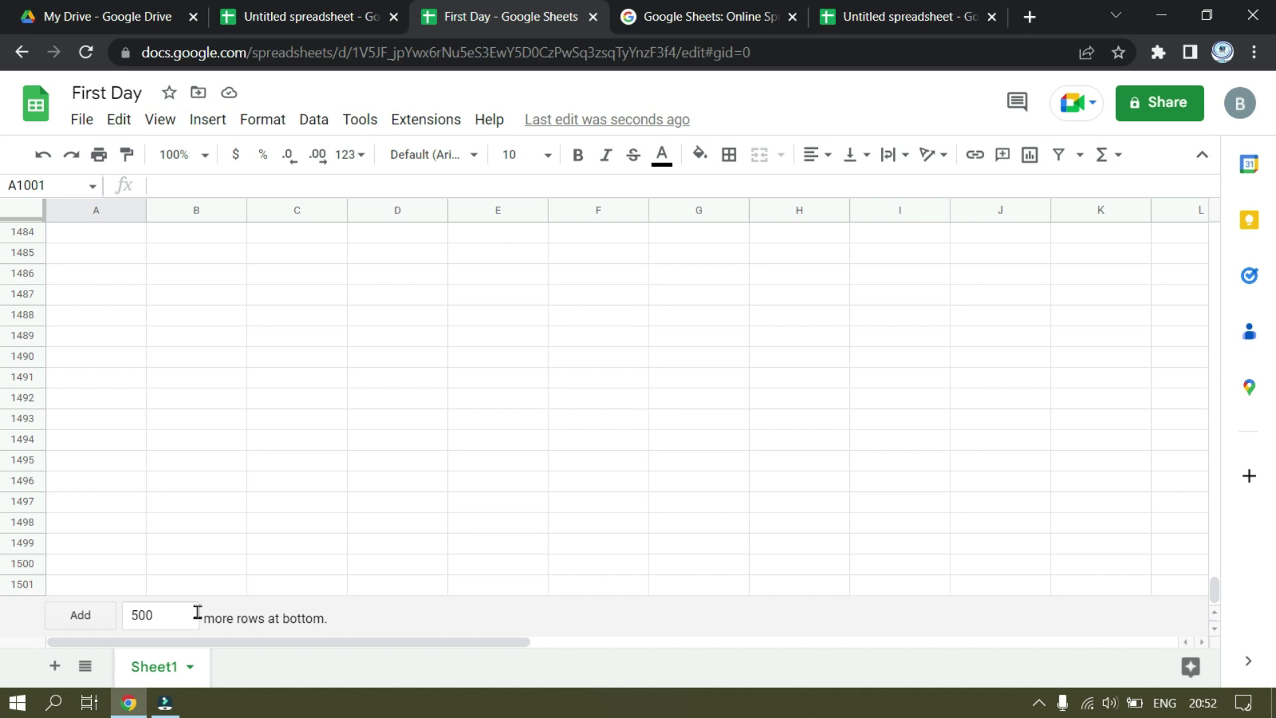
pyautogui.hotkey('ctrl', 'Home')
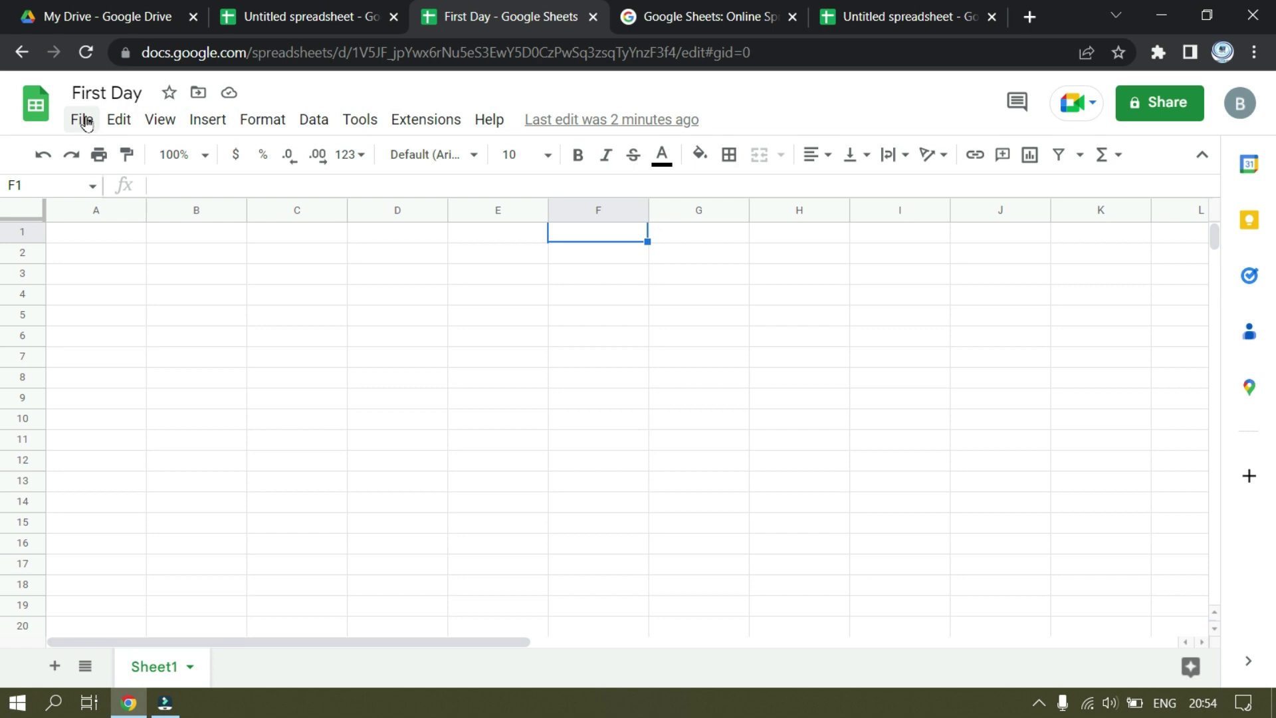
# Step: Examine the file and edit commands, the available fonts, the fill colors, the function list and the formula bar
pyautogui.click(85, 123)
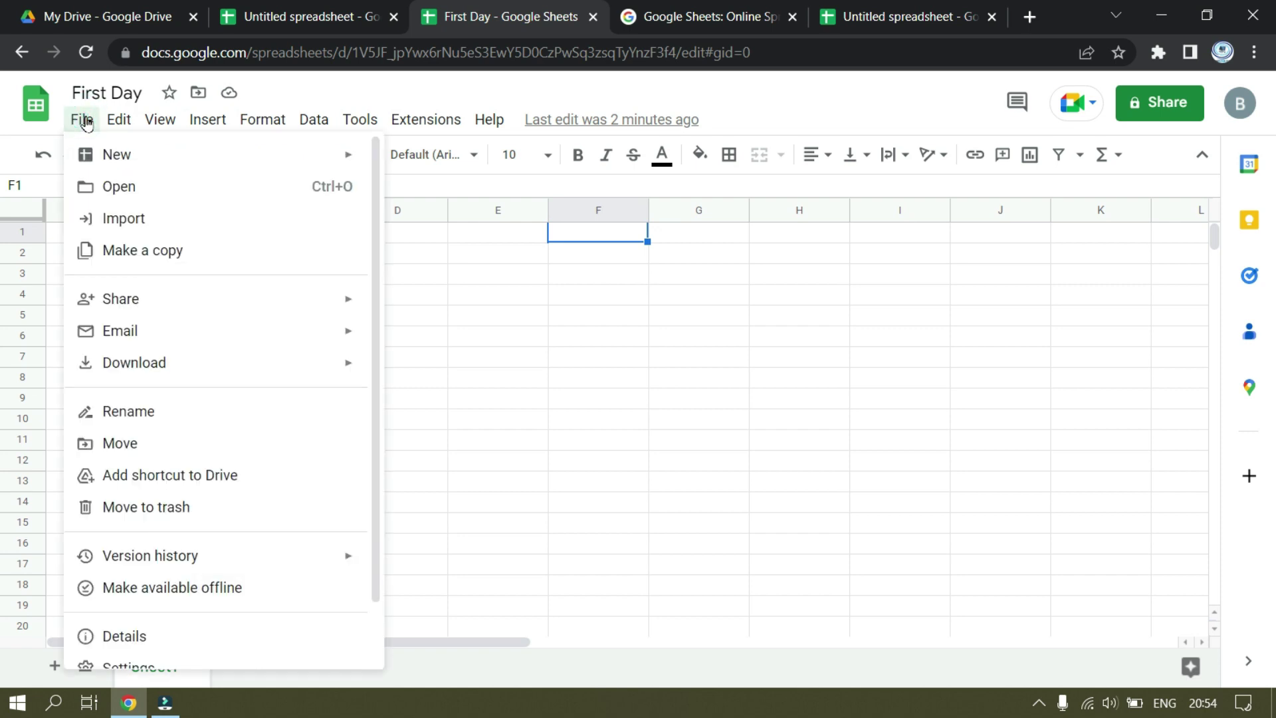
pyautogui.moveTo(144, 172)
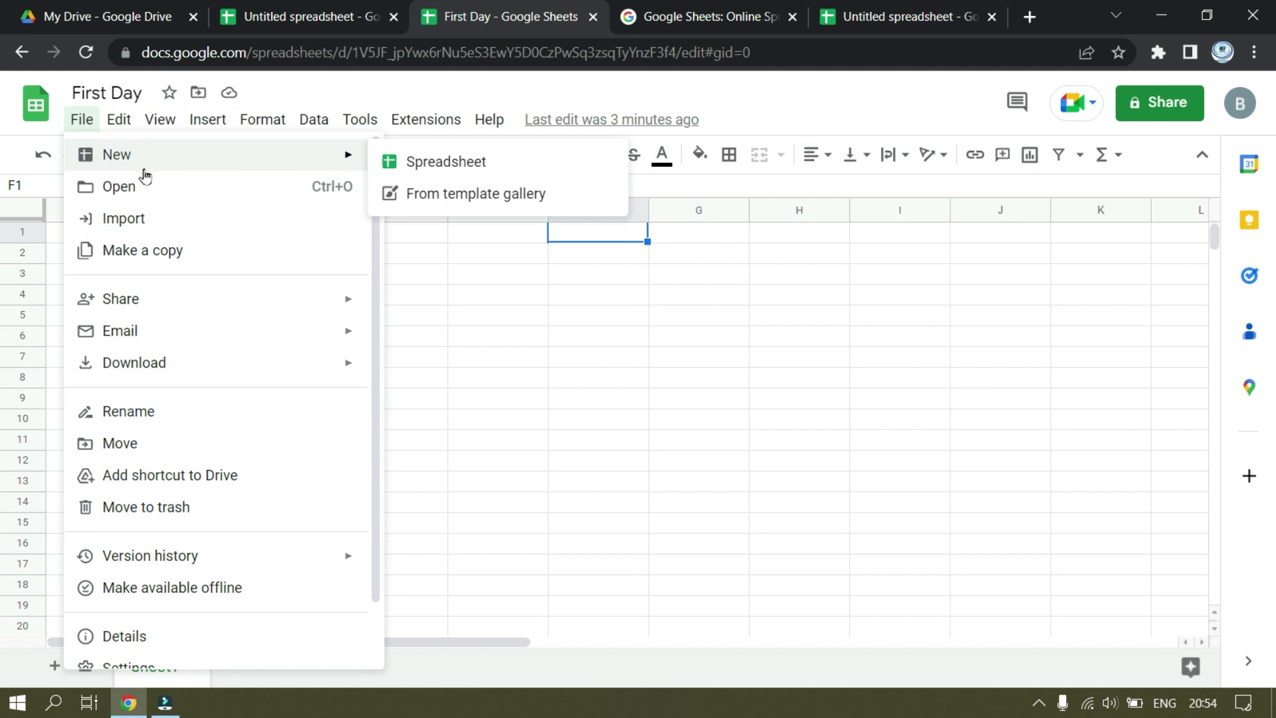
pyautogui.click(119, 122)
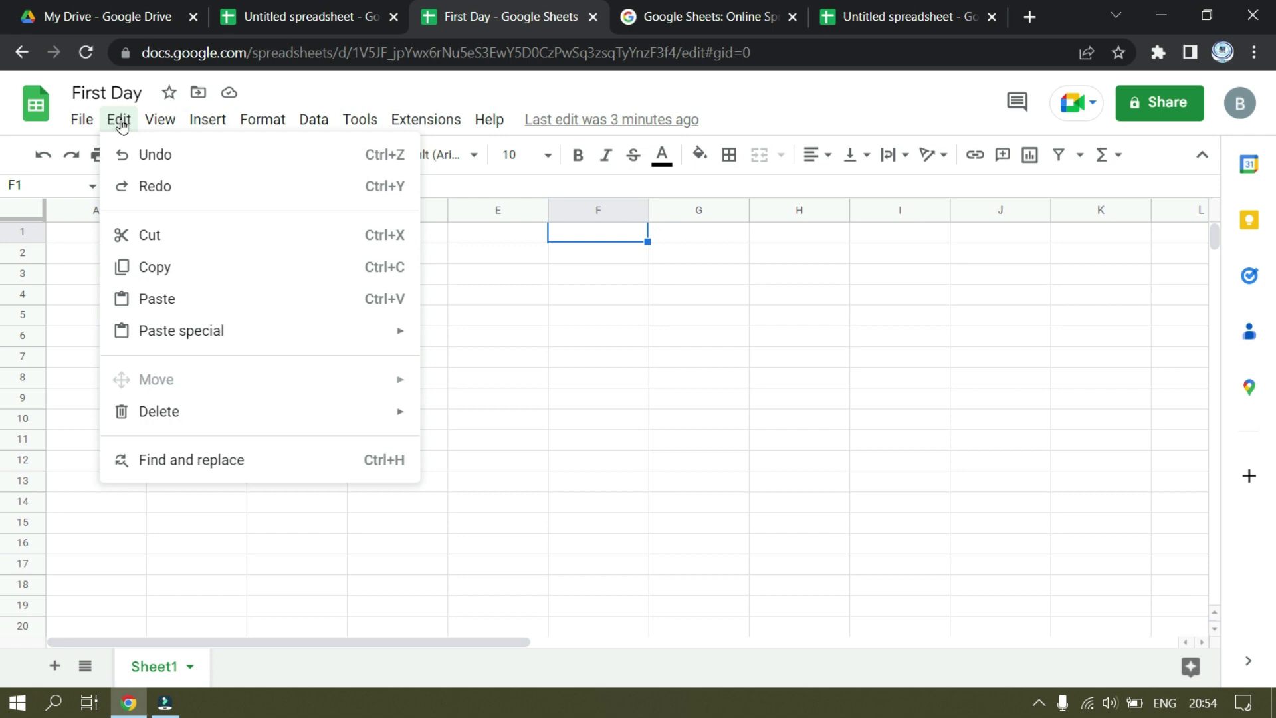
pyautogui.moveTo(269, 127)
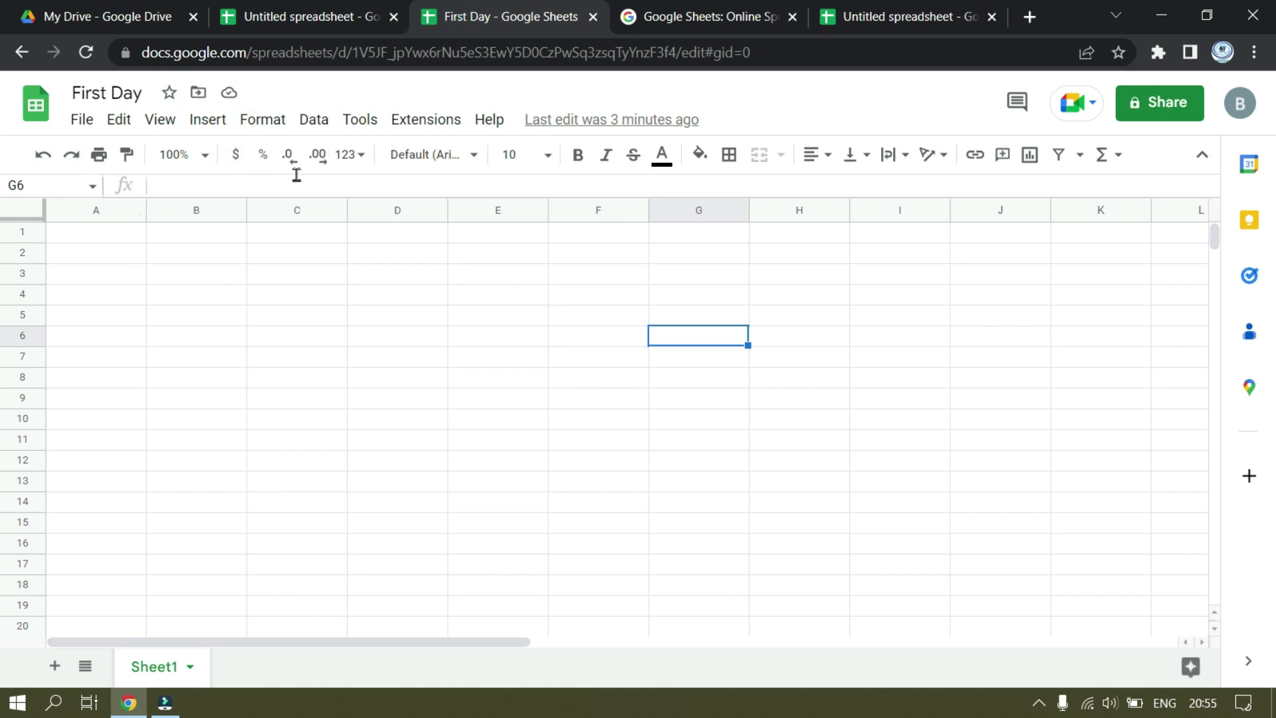
pyautogui.click(473, 156)
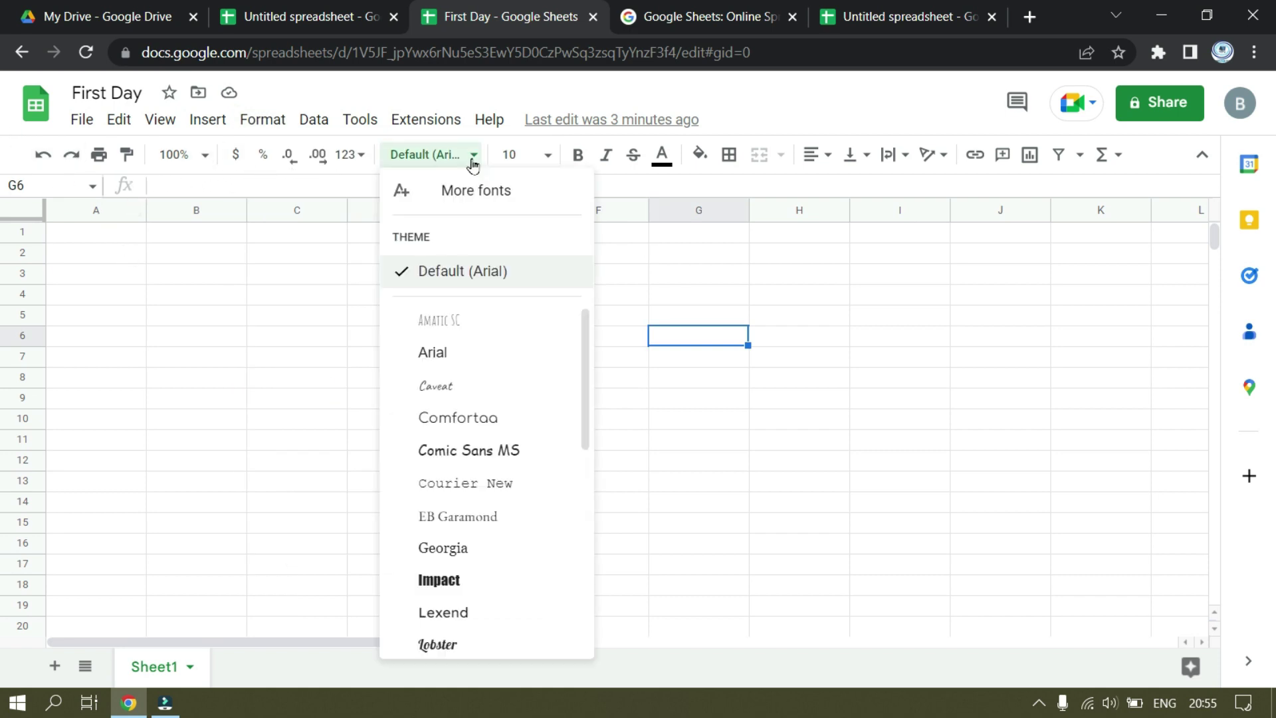
pyautogui.scroll(-7, 469, 452)
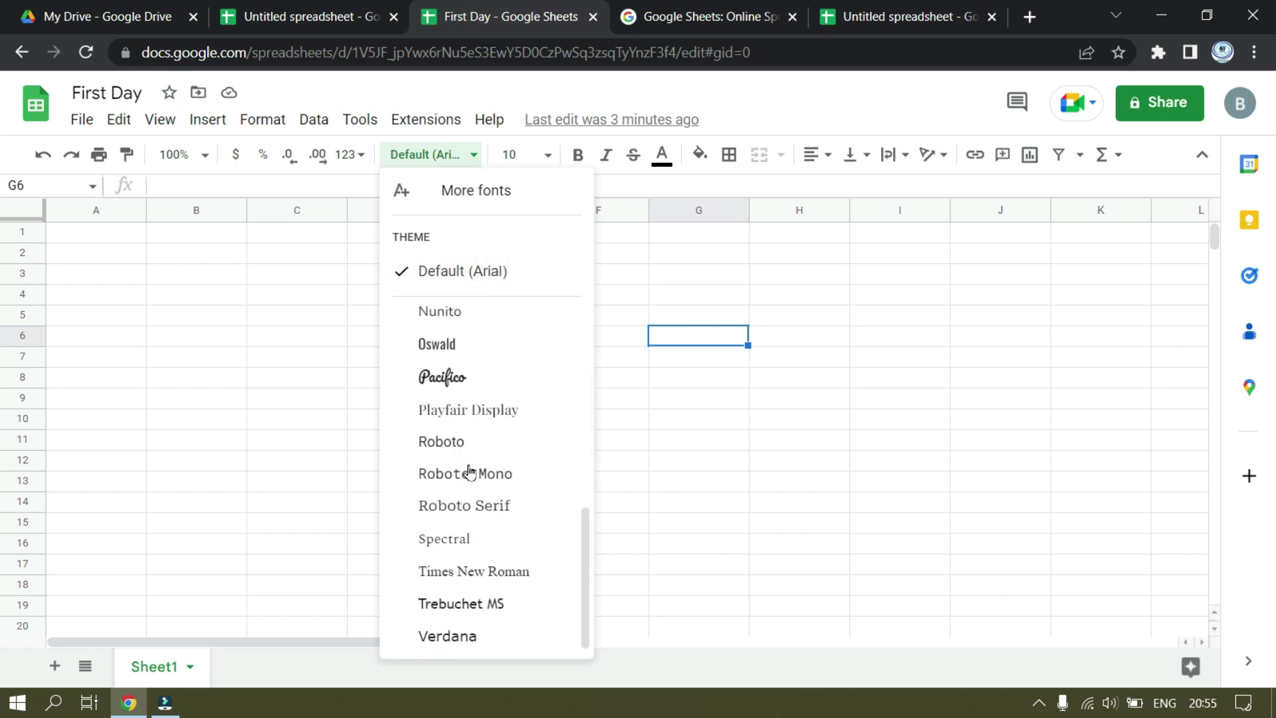
pyautogui.scroll(1, 531, 299)
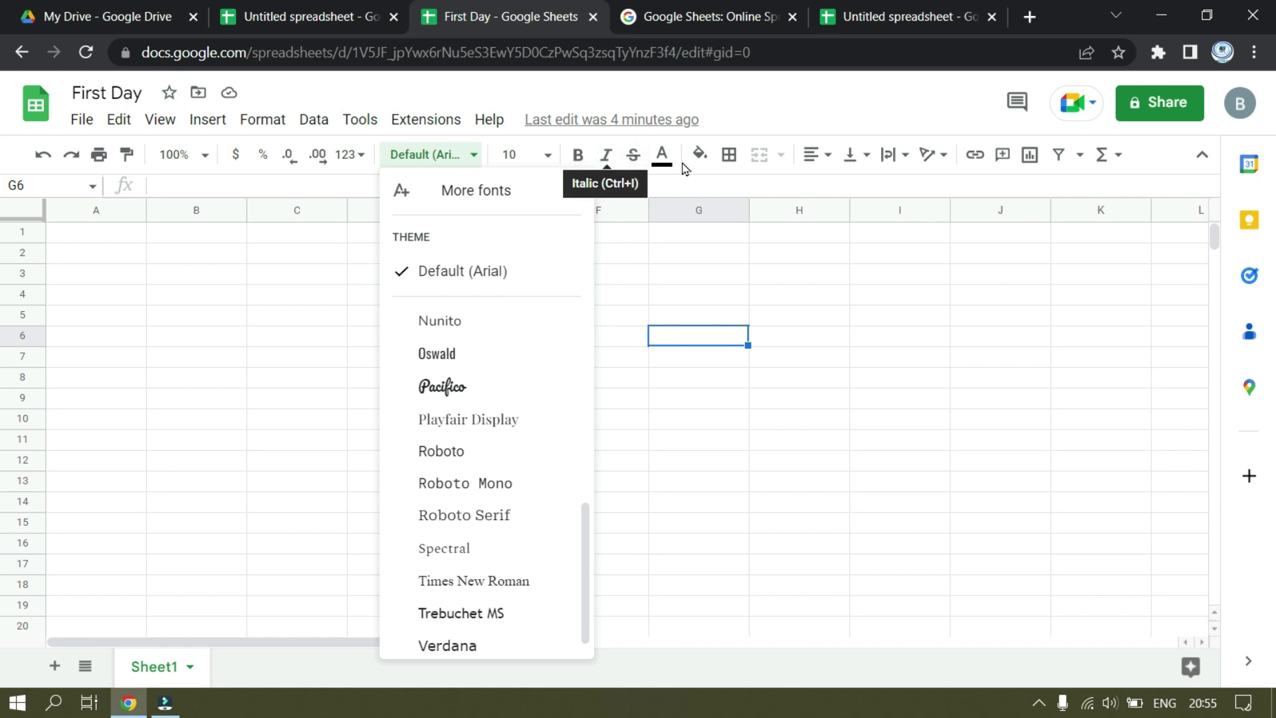
pyautogui.click(711, 158)
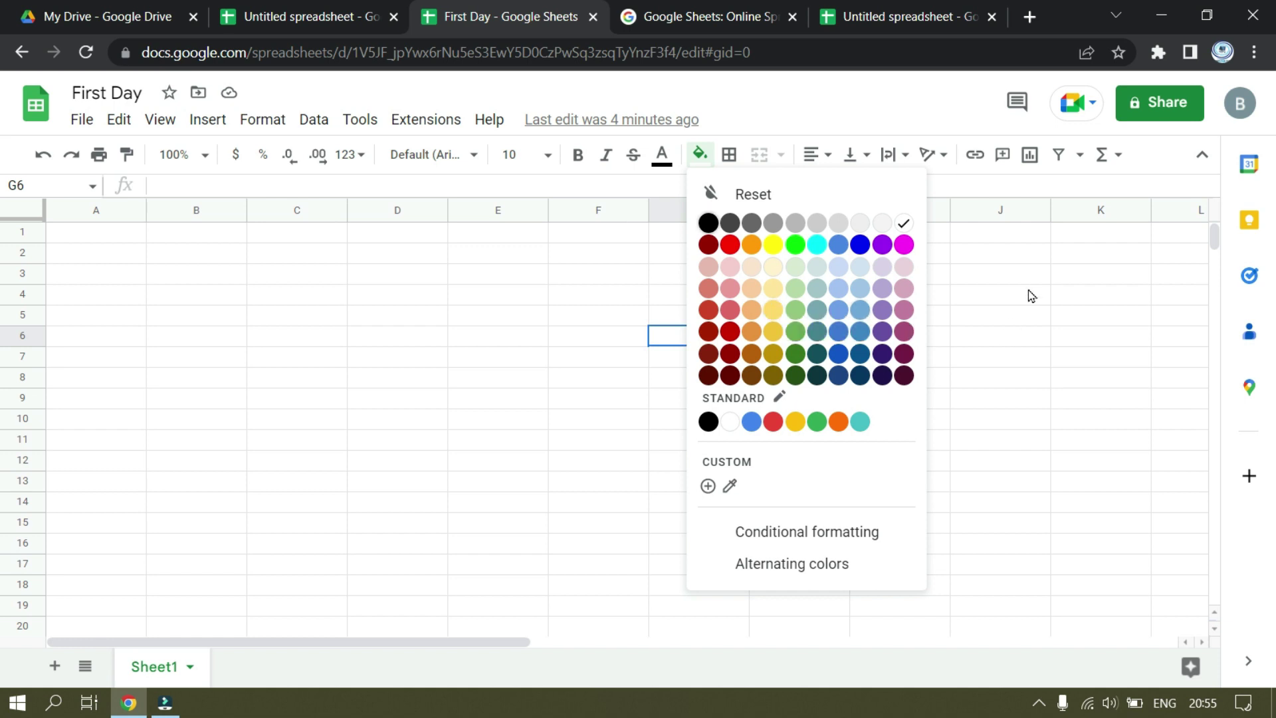
pyautogui.click(1118, 160)
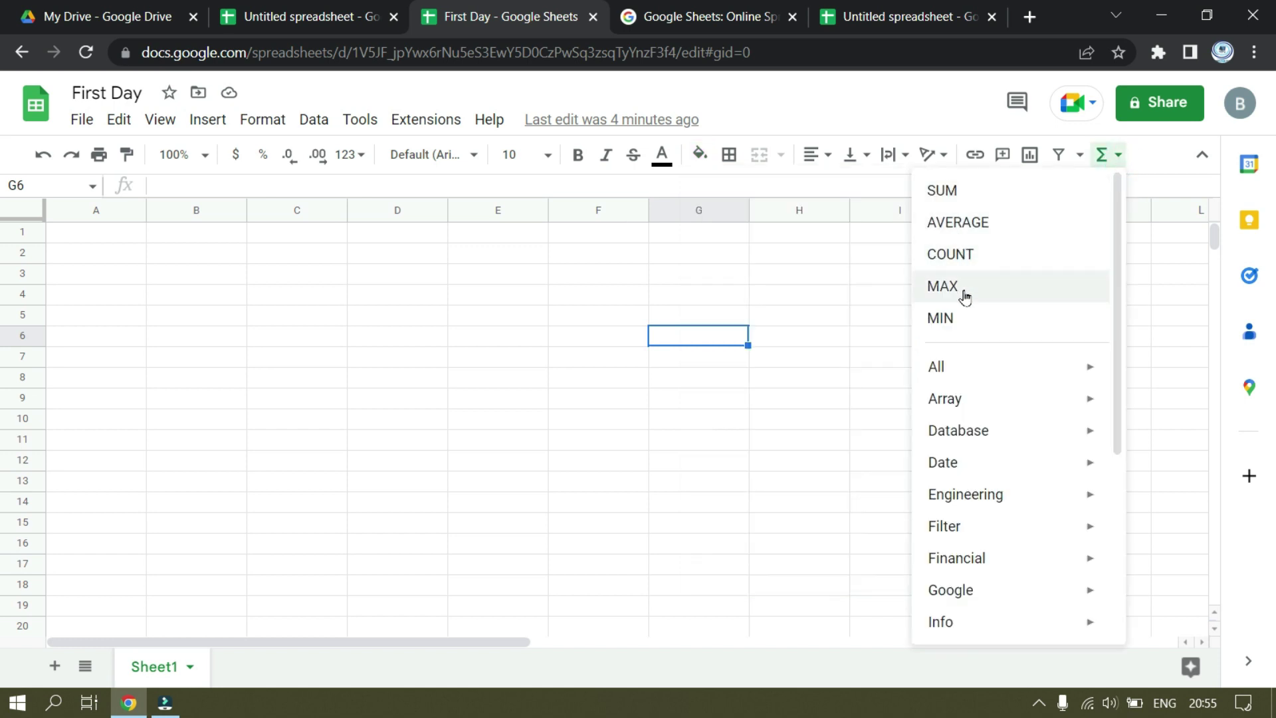
pyautogui.click(1122, 158)
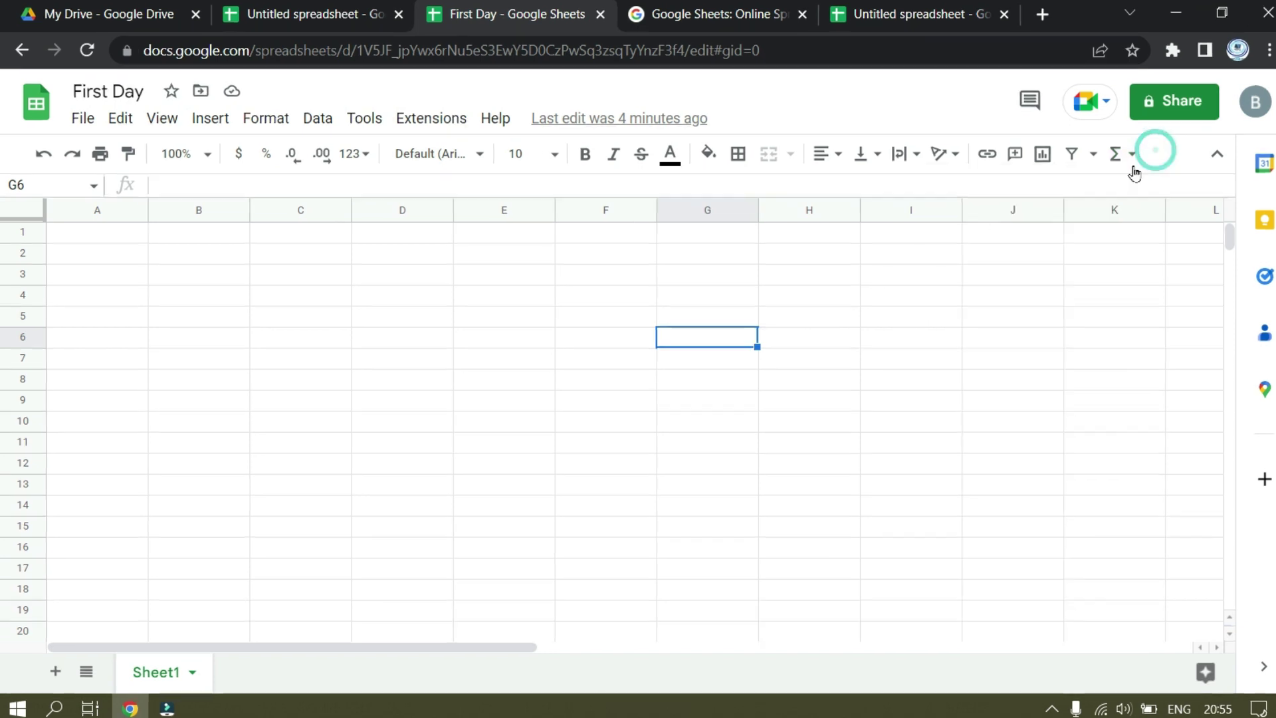
pyautogui.click(210, 232)
pyautogui.click(185, 185)
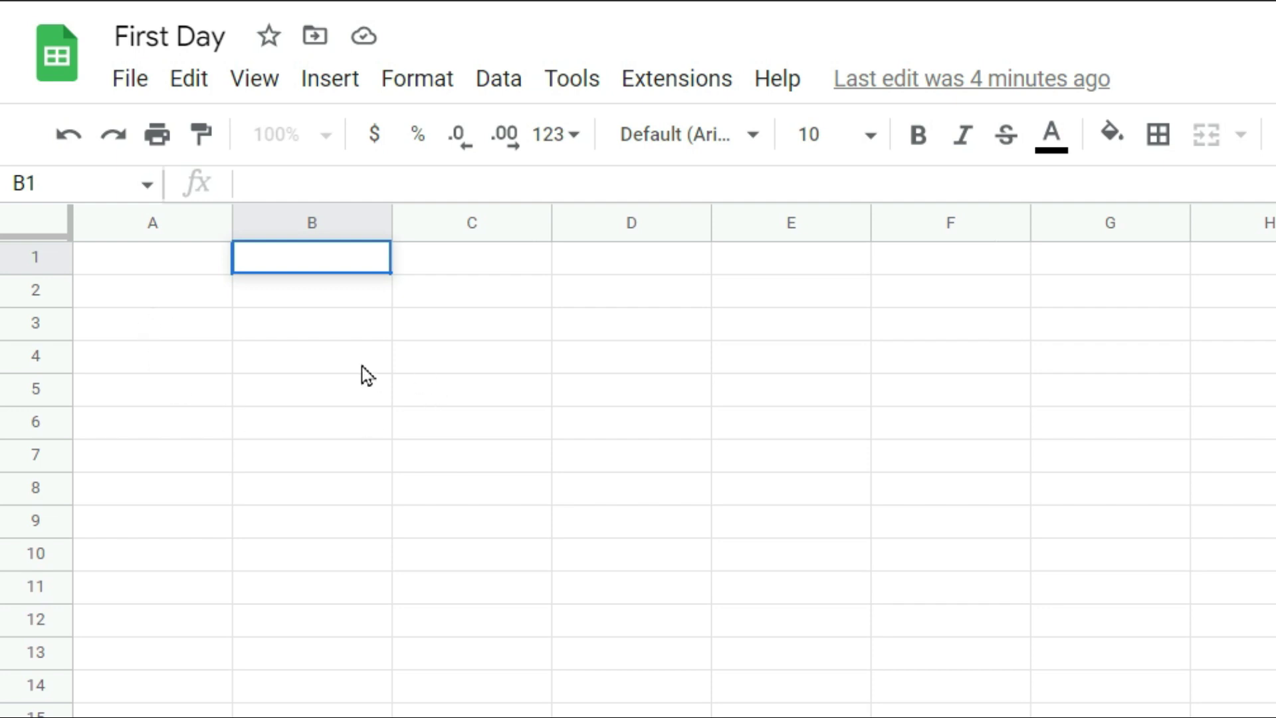
# Step: Enter 88 in cell B3 and 99 in cell B4
pyautogui.doubleClick(335, 326)
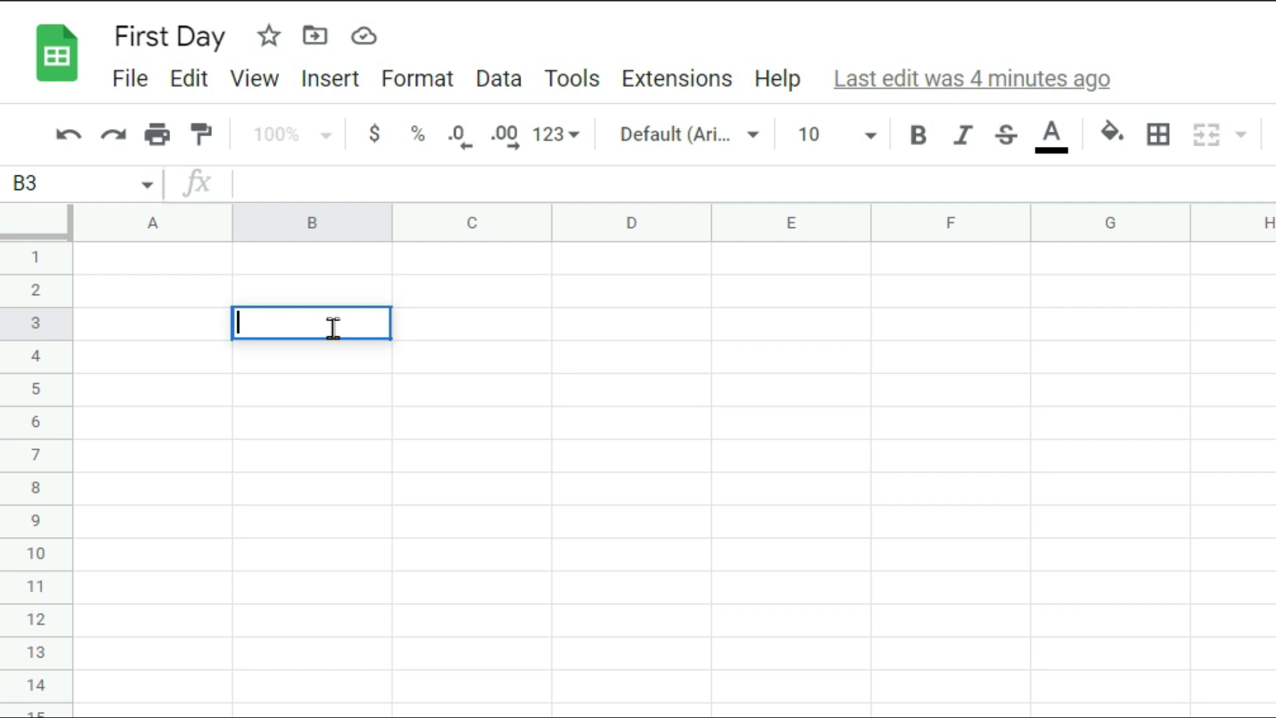
pyautogui.write('88')
pyautogui.press('Return')
pyautogui.write('99')
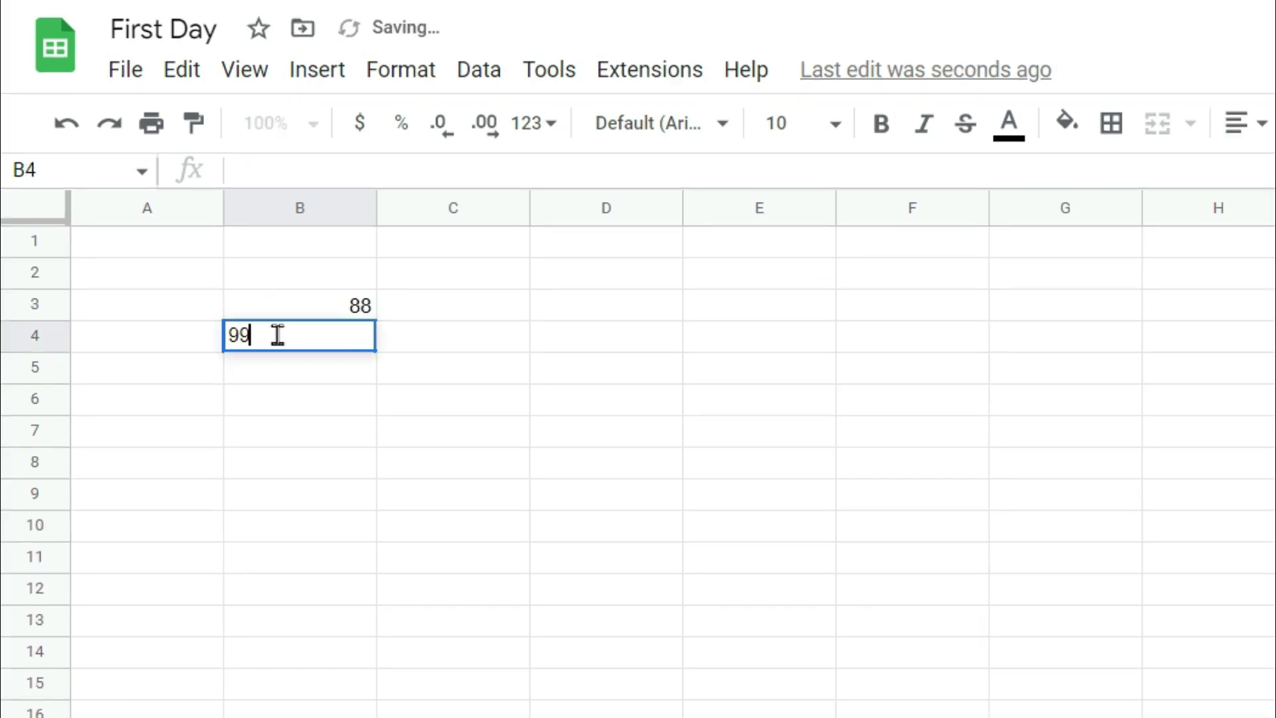
pyautogui.click(592, 435)
# Step: Add up the range B3:B5 with the SUM function in cell B6, and select that result cell
pyautogui.click(340, 300)
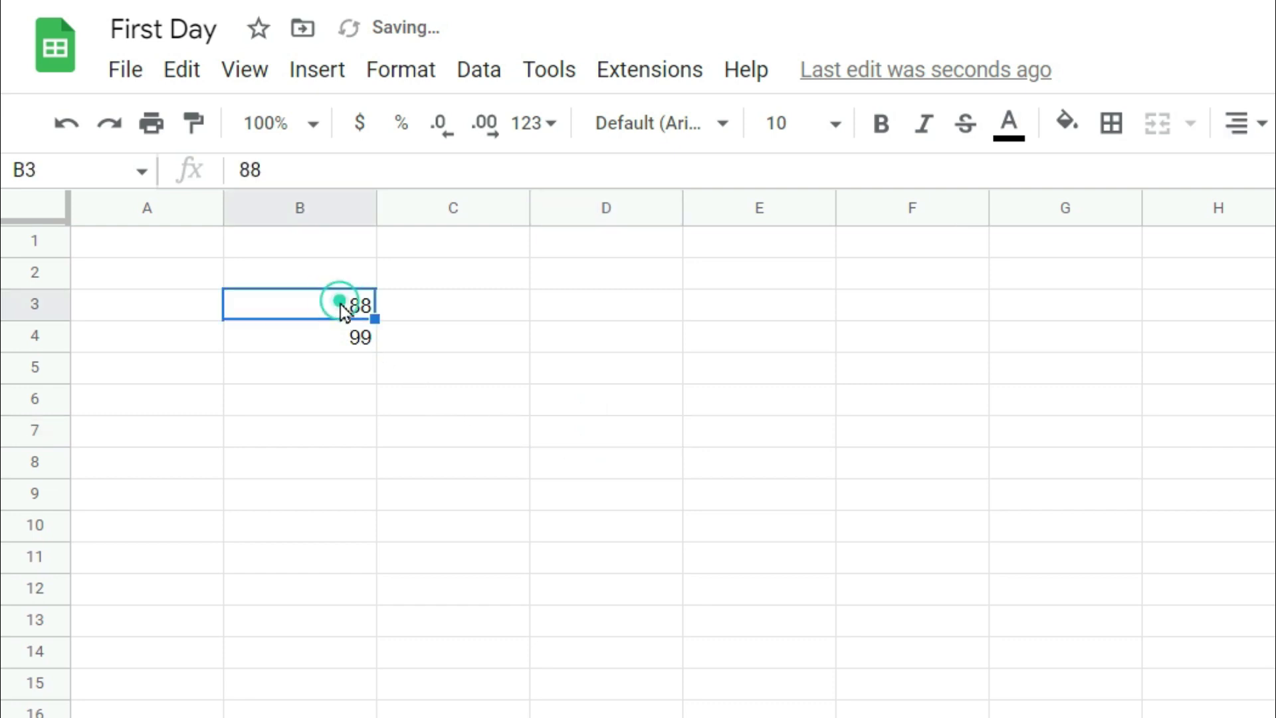
pyautogui.moveTo(329, 317); pyautogui.dragTo(332, 367)
pyautogui.click(1110, 154)
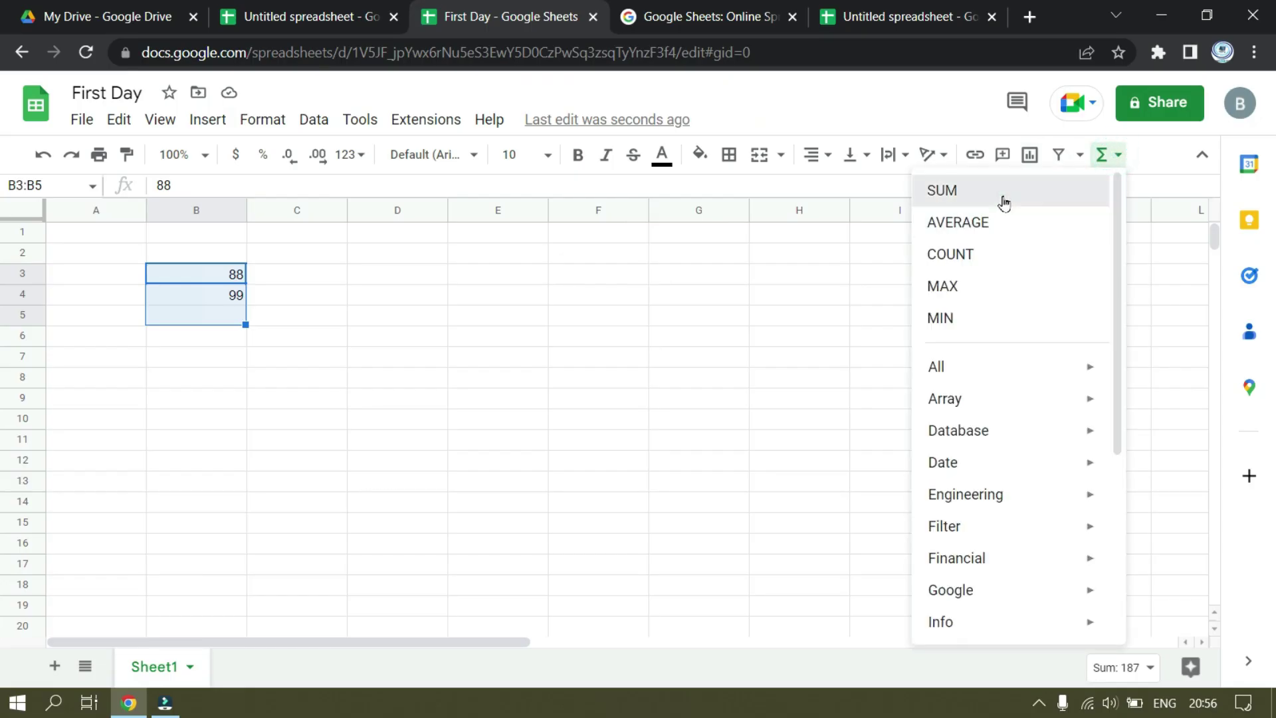
pyautogui.click(1003, 203)
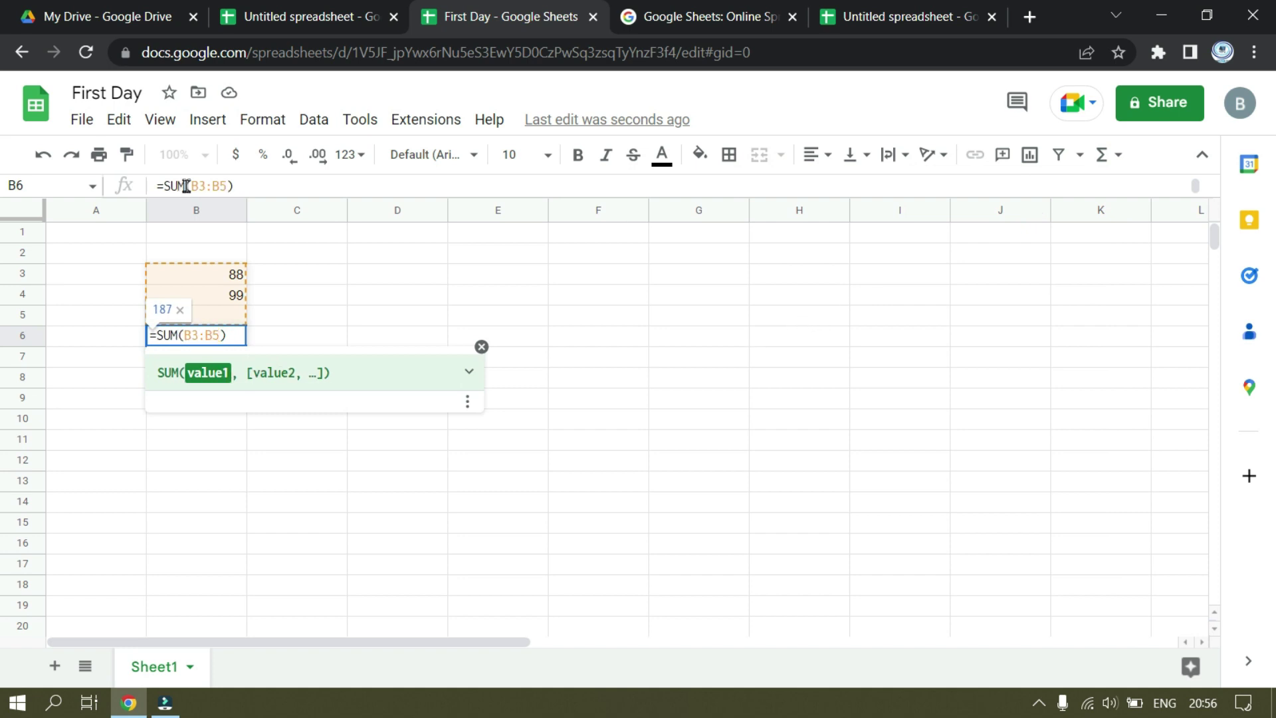
pyautogui.press('Return')
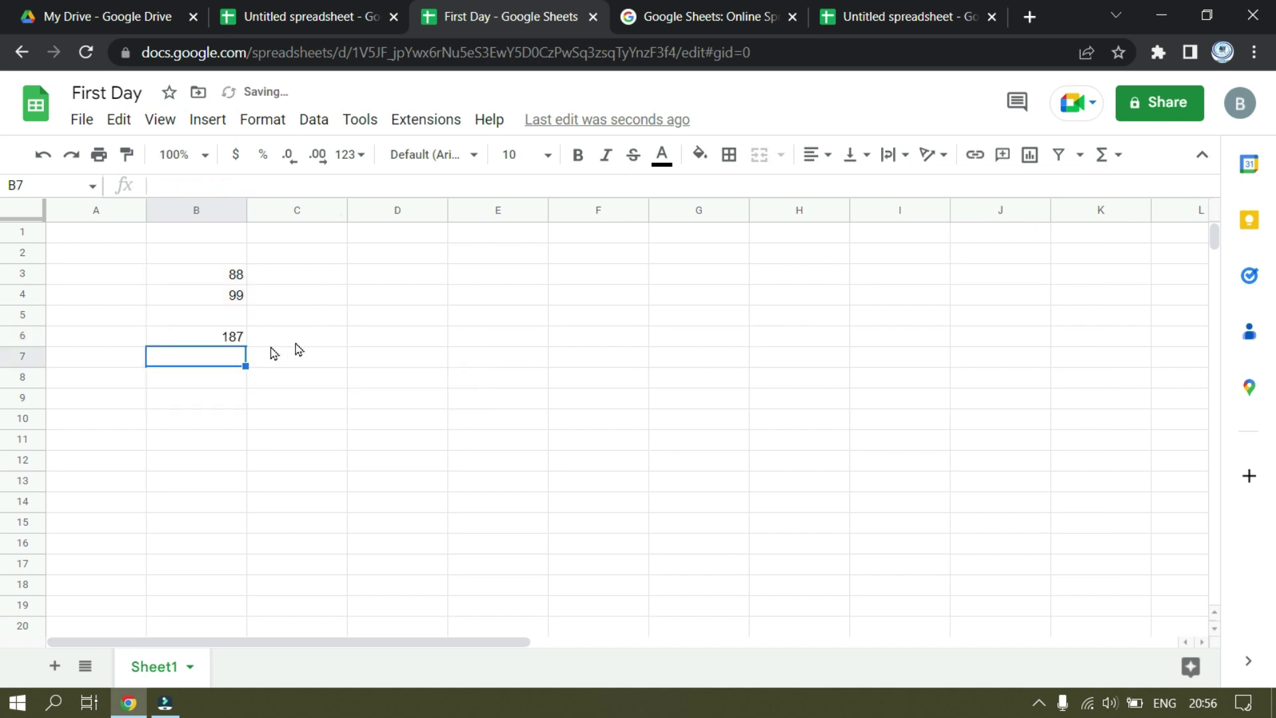
pyautogui.click(229, 341)
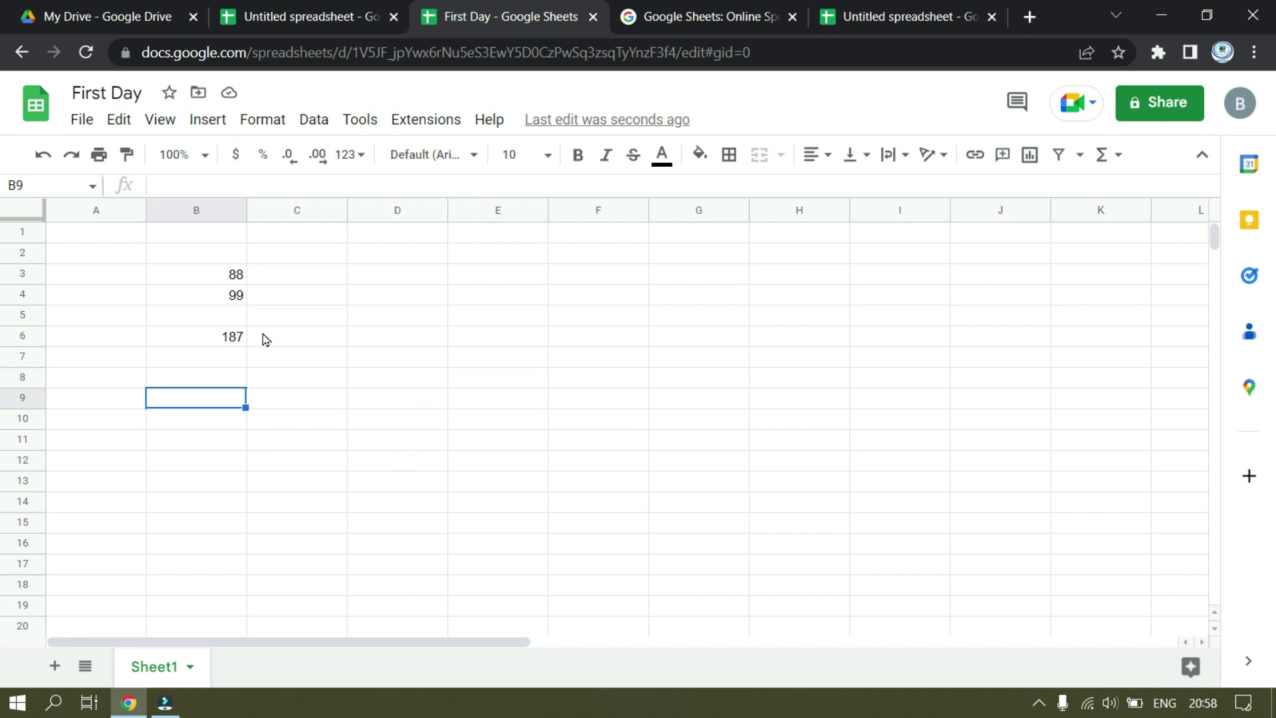
pyautogui.click(82, 121)
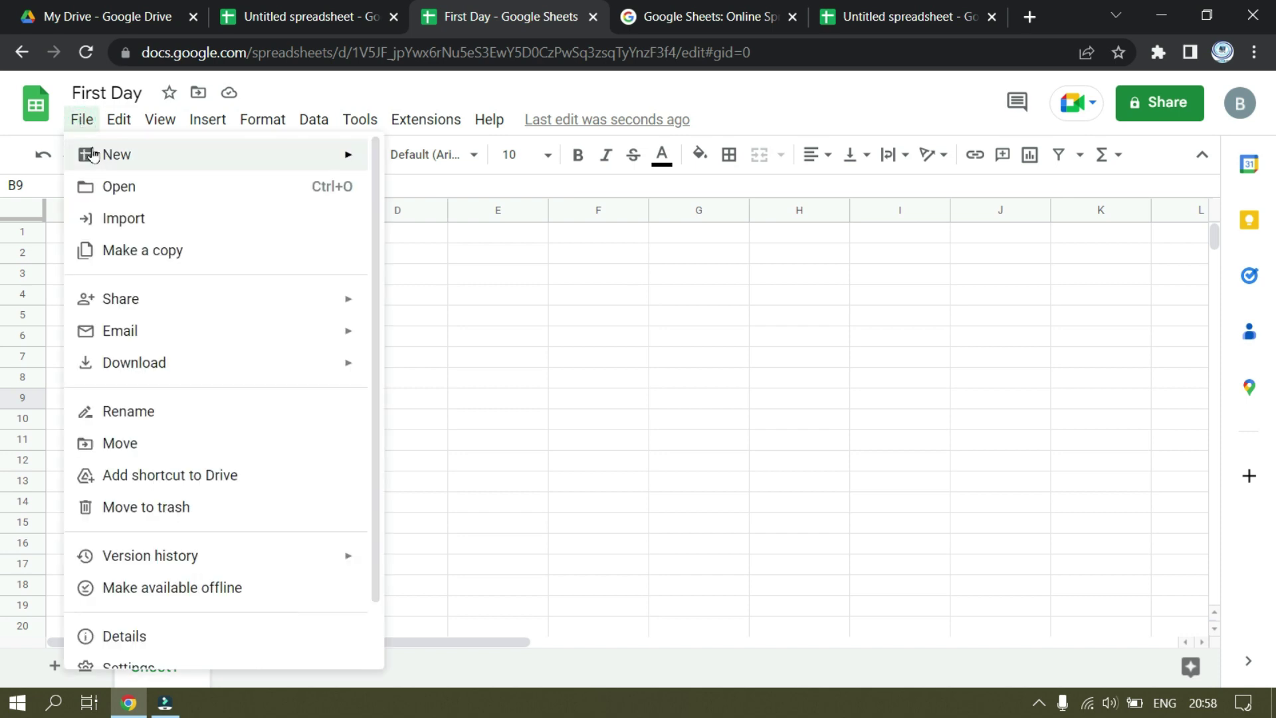
pyautogui.moveTo(100, 157)
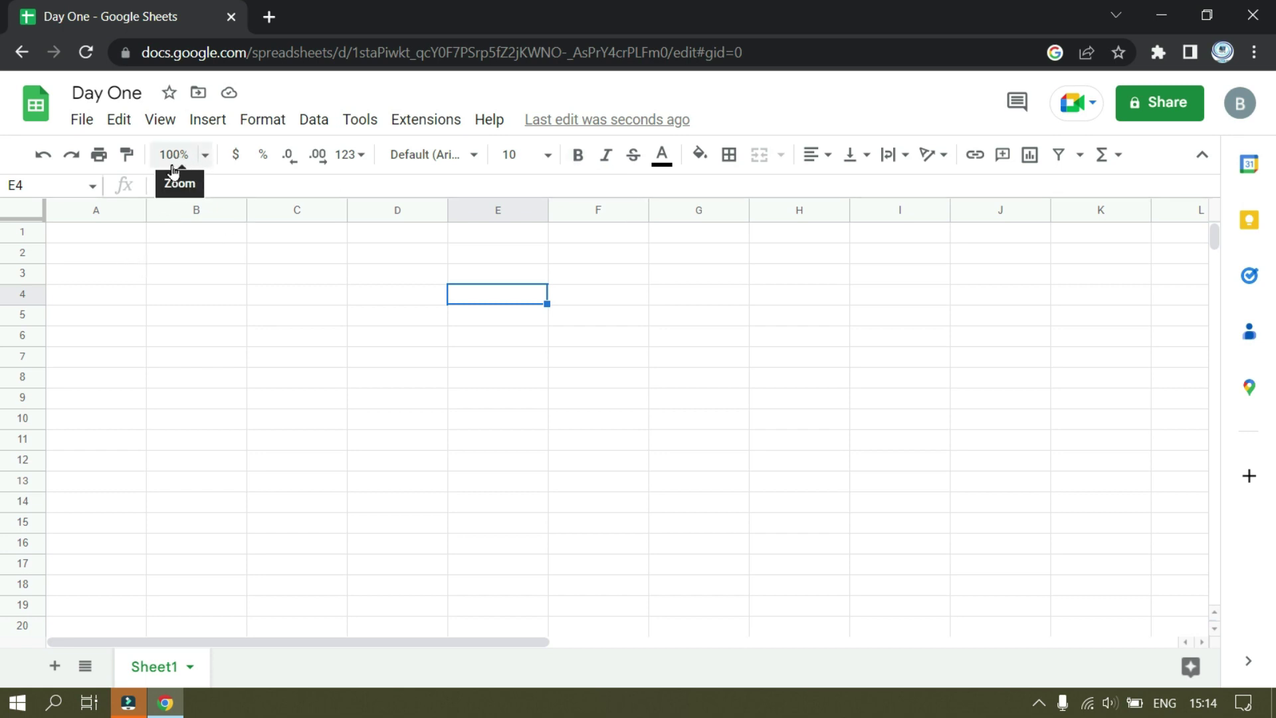
# Step: Zoom the Day One sheet to 125% and enter the header "Sale Person" in cell A2
pyautogui.click(206, 157)
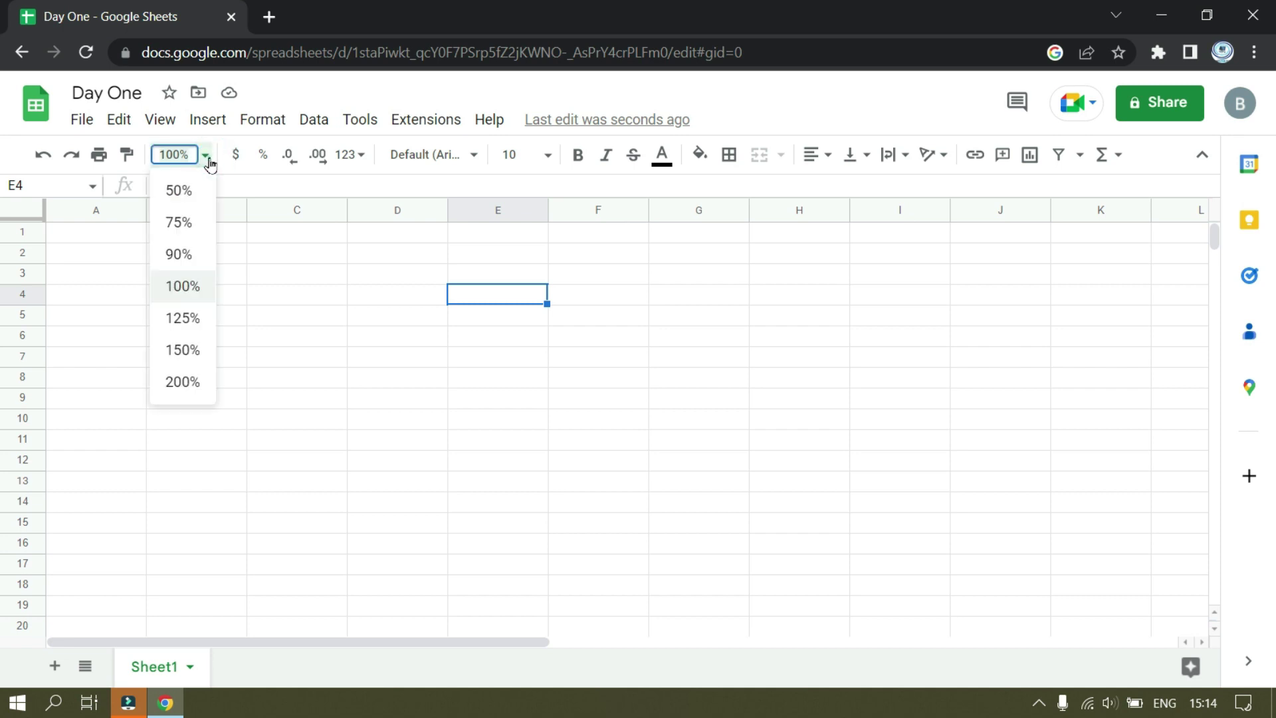
pyautogui.click(193, 320)
pyautogui.click(136, 279)
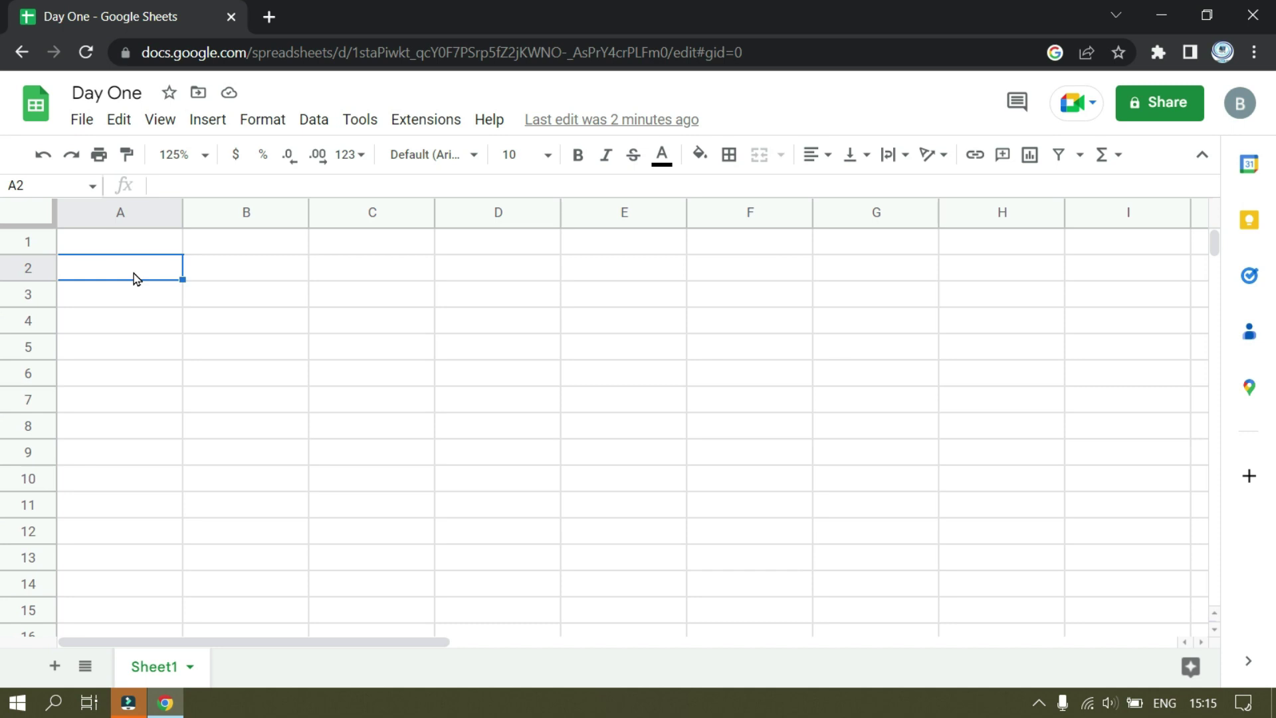
pyautogui.doubleClick(151, 267)
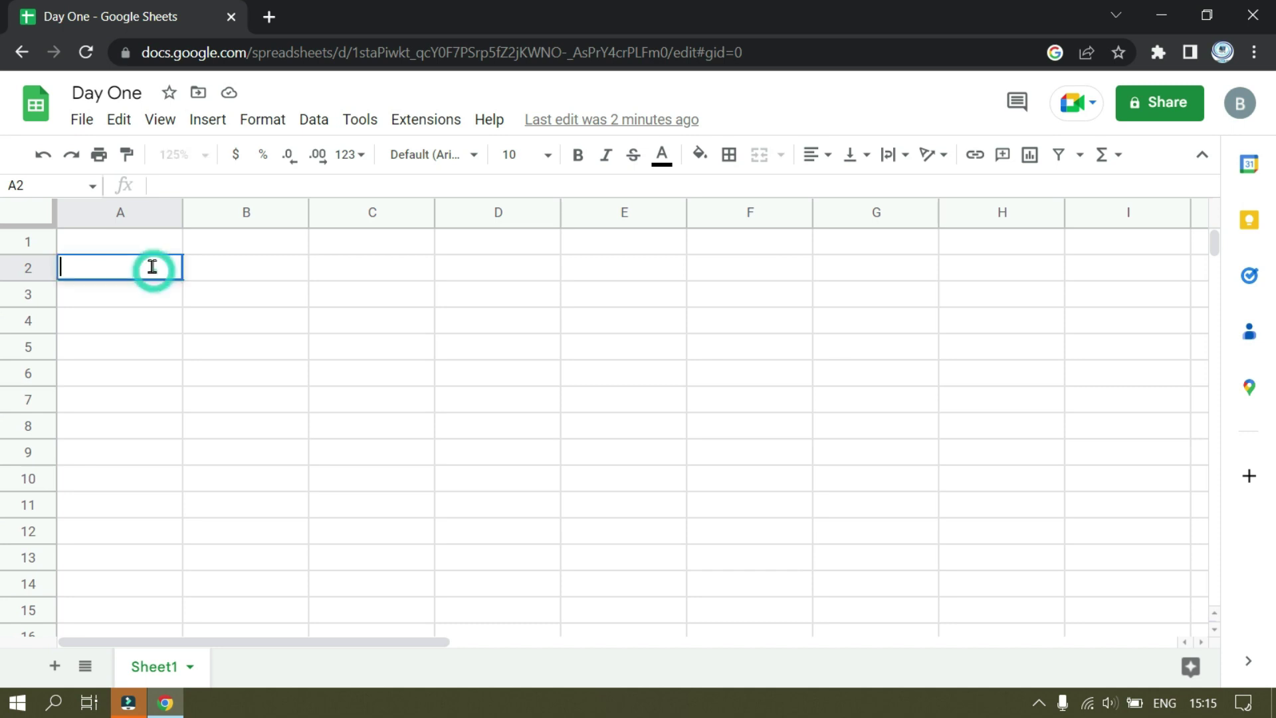
pyautogui.write('Sale Person')
# Step: Enter the header "Week 1" in cell B2
pyautogui.click(202, 272)
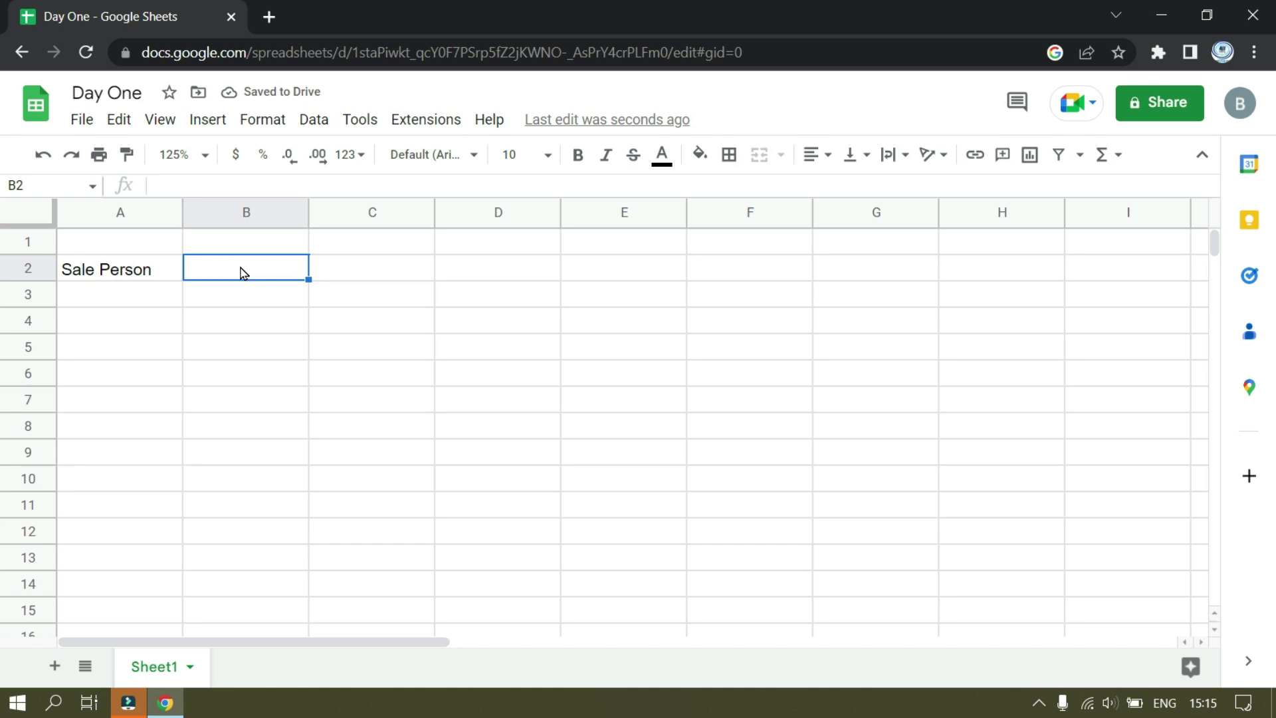
pyautogui.write('W')
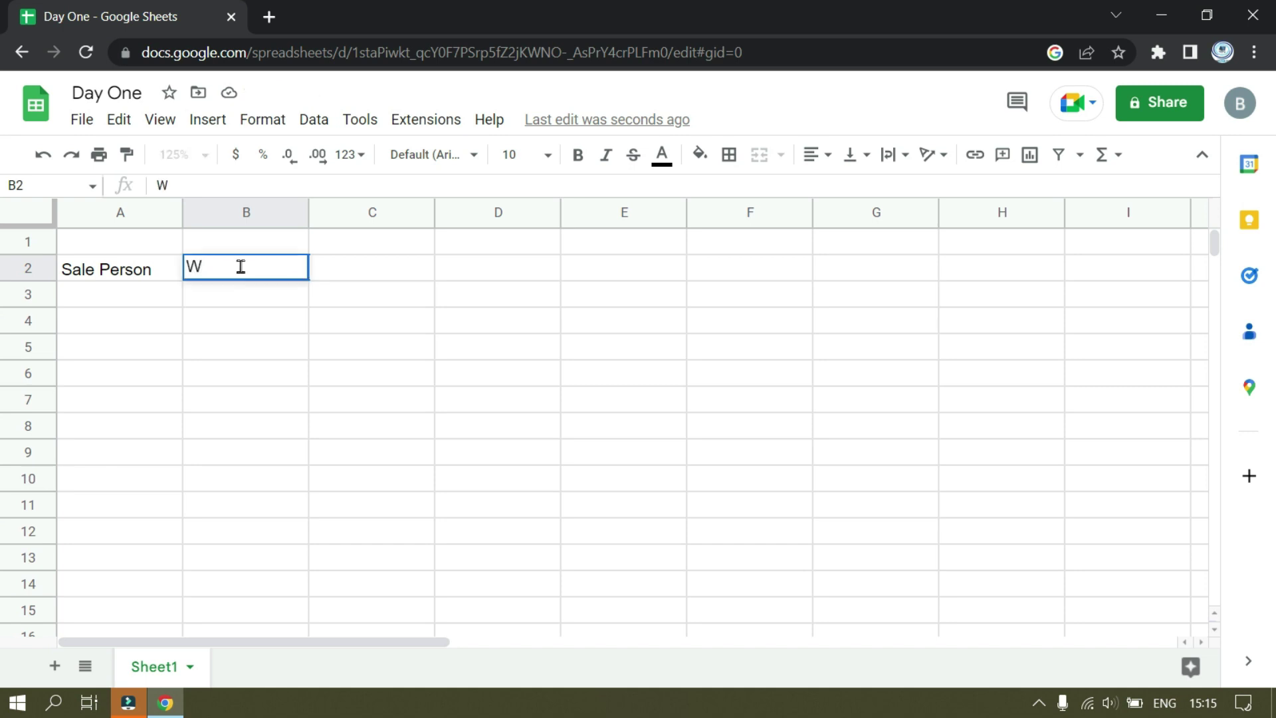
pyautogui.write('eek 1')
pyautogui.click(317, 302)
# Step: Autofill the week header from B2 across to E2, producing Week 2 through Week 4
pyautogui.click(262, 269)
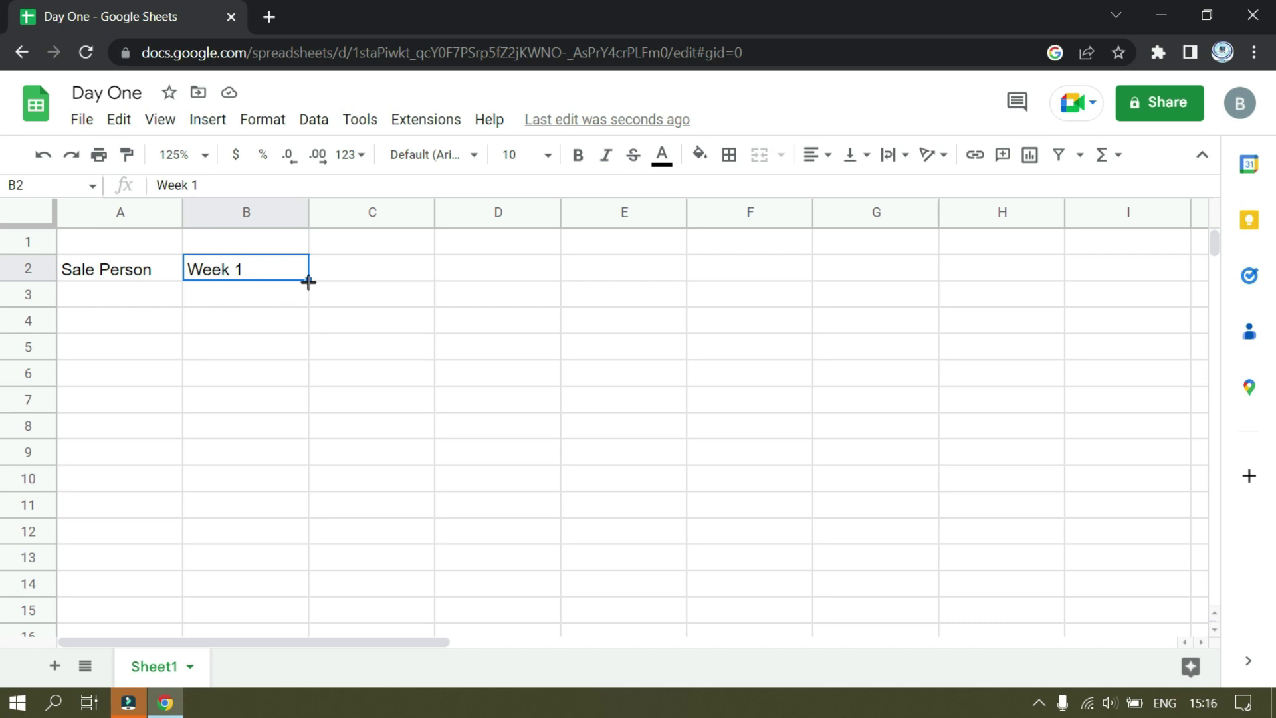
pyautogui.moveTo(309, 283); pyautogui.dragTo(618, 282)
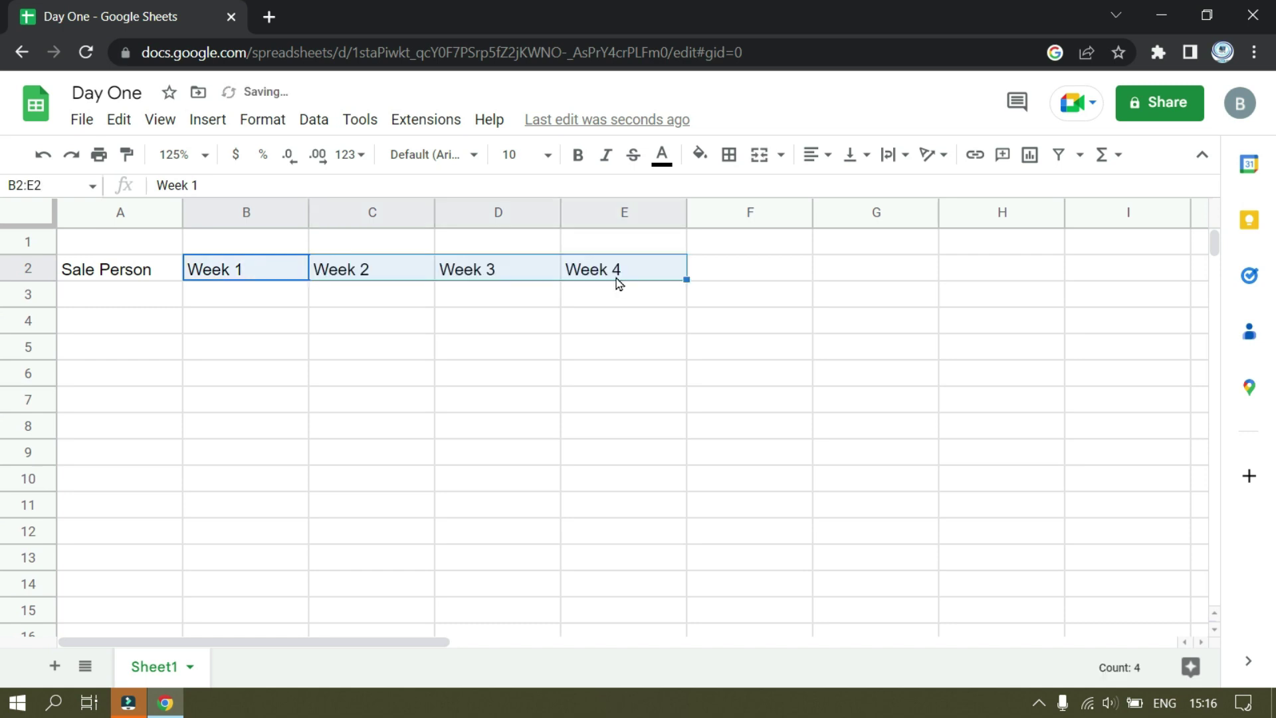
pyautogui.click(628, 321)
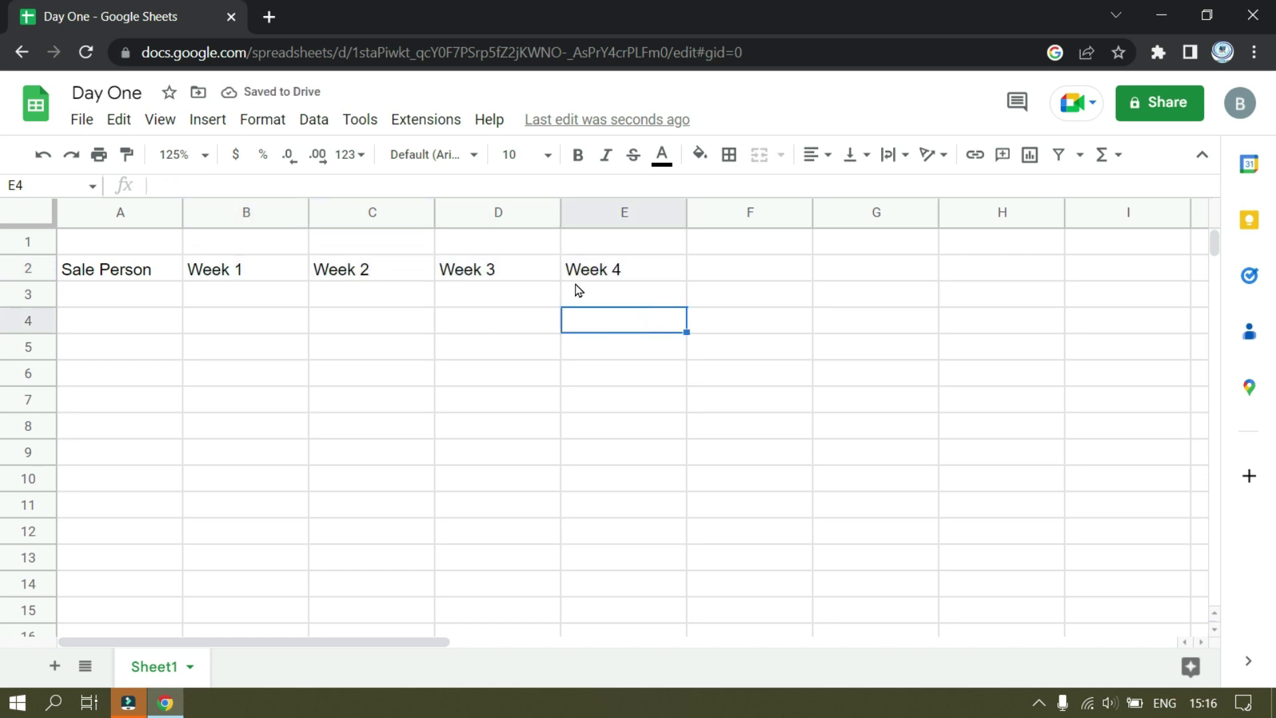
# Step: Enter the header "Total" in cell F2
pyautogui.click(697, 262)
pyautogui.write('Total')
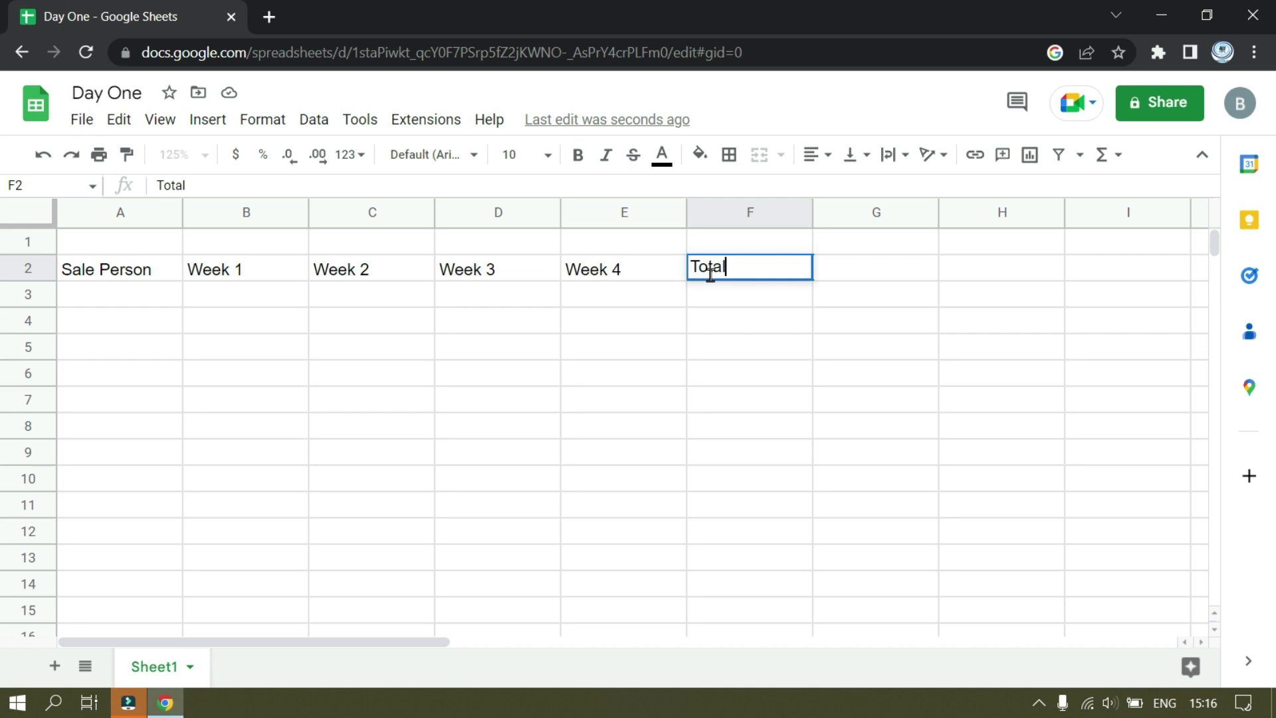
pyautogui.click(107, 270)
# Step: Make the header row A2:F2 bold and set its font size to 12
pyautogui.click(112, 317)
pyautogui.moveTo(107, 269); pyautogui.dragTo(713, 272)
pyautogui.click(213, 350)
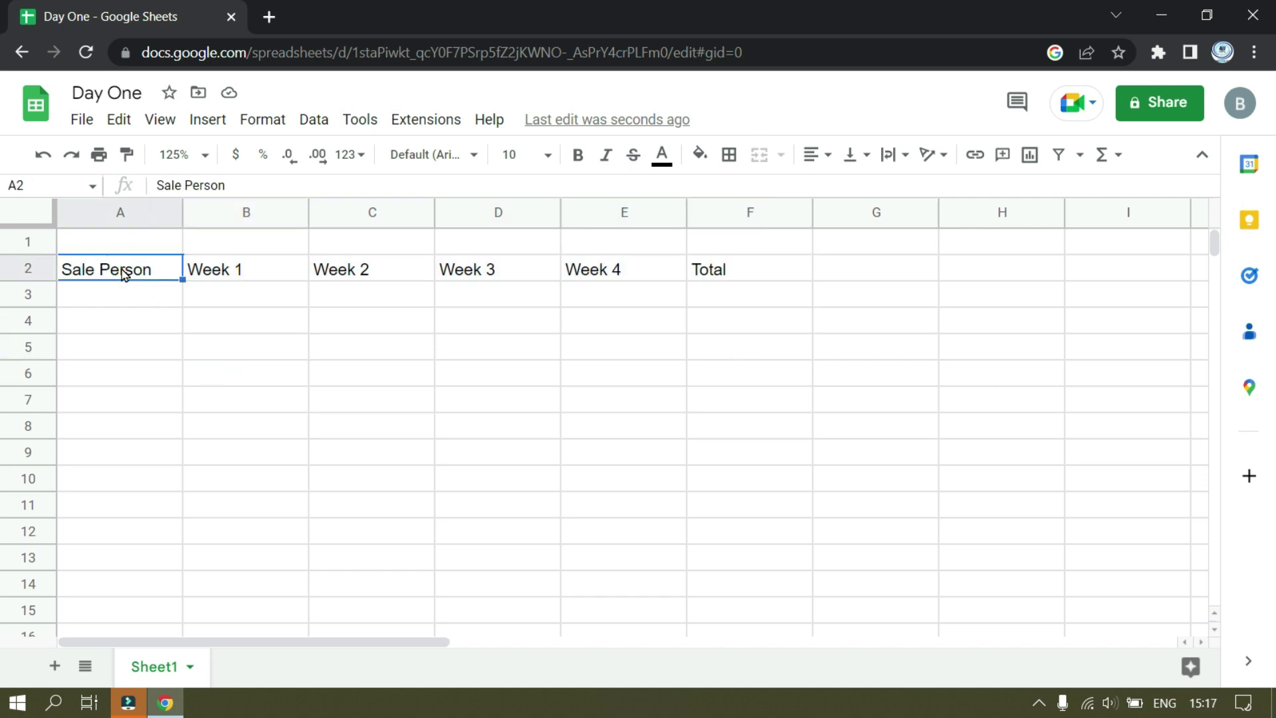
pyautogui.hotkey('ctrl', 'shift', 'Right')
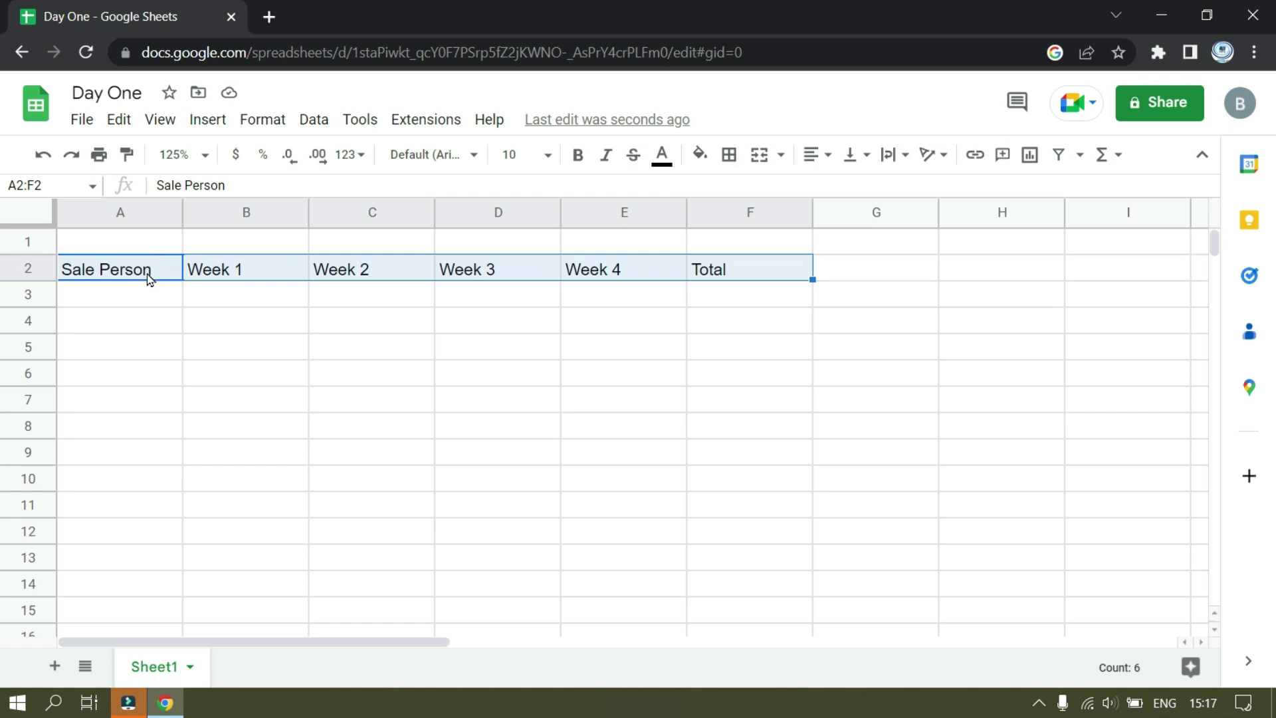
pyautogui.click(578, 159)
pyautogui.click(549, 157)
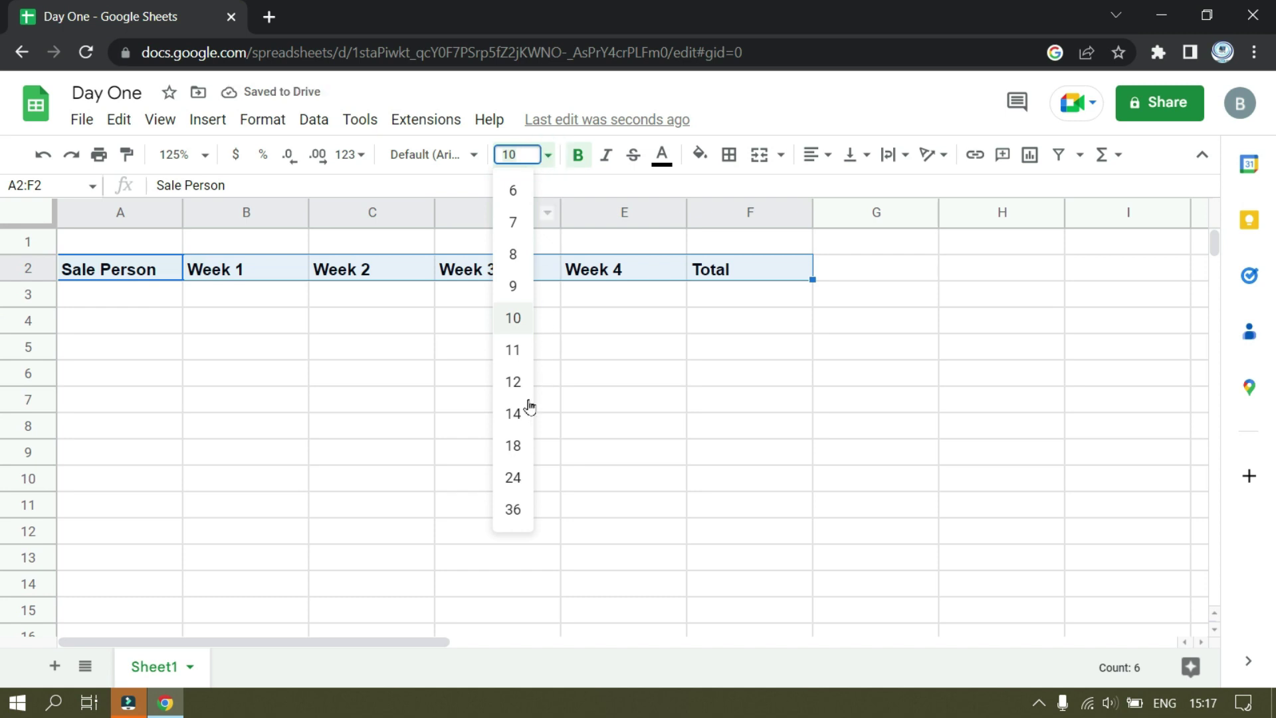
pyautogui.click(512, 382)
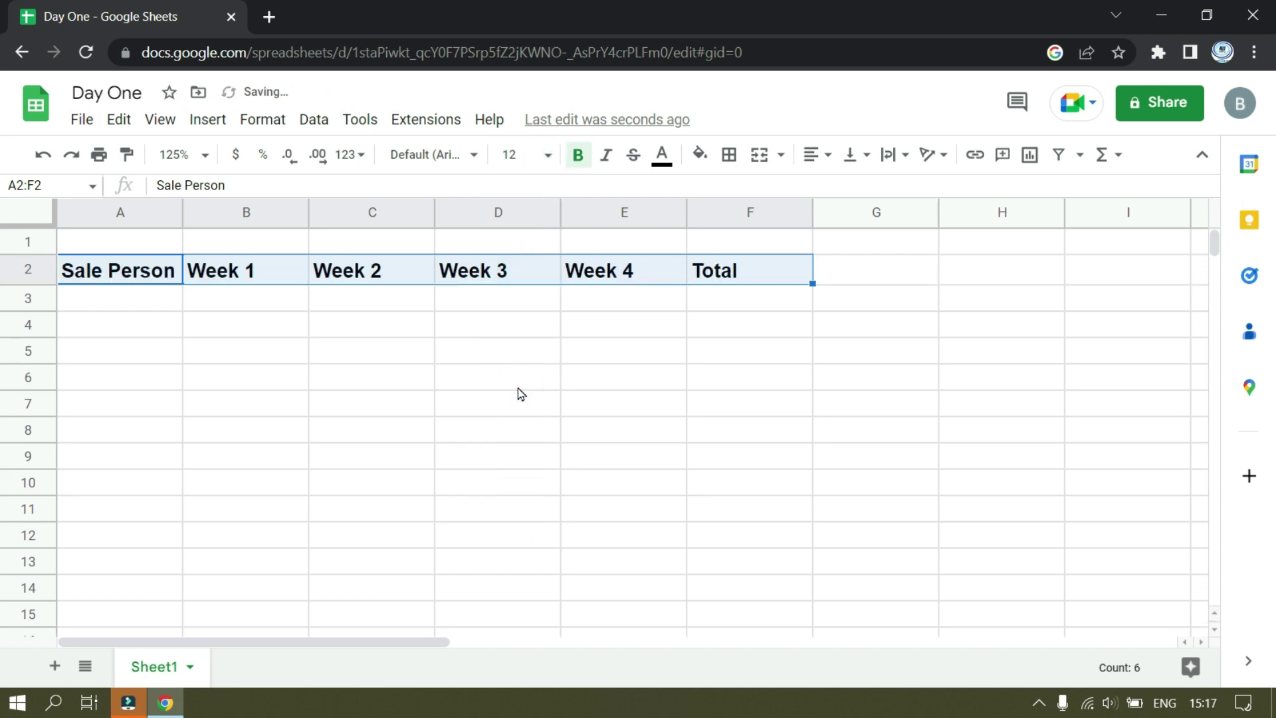
# Step: Color the header text in A2:F2 red and center it horizontally
pyautogui.click(669, 170)
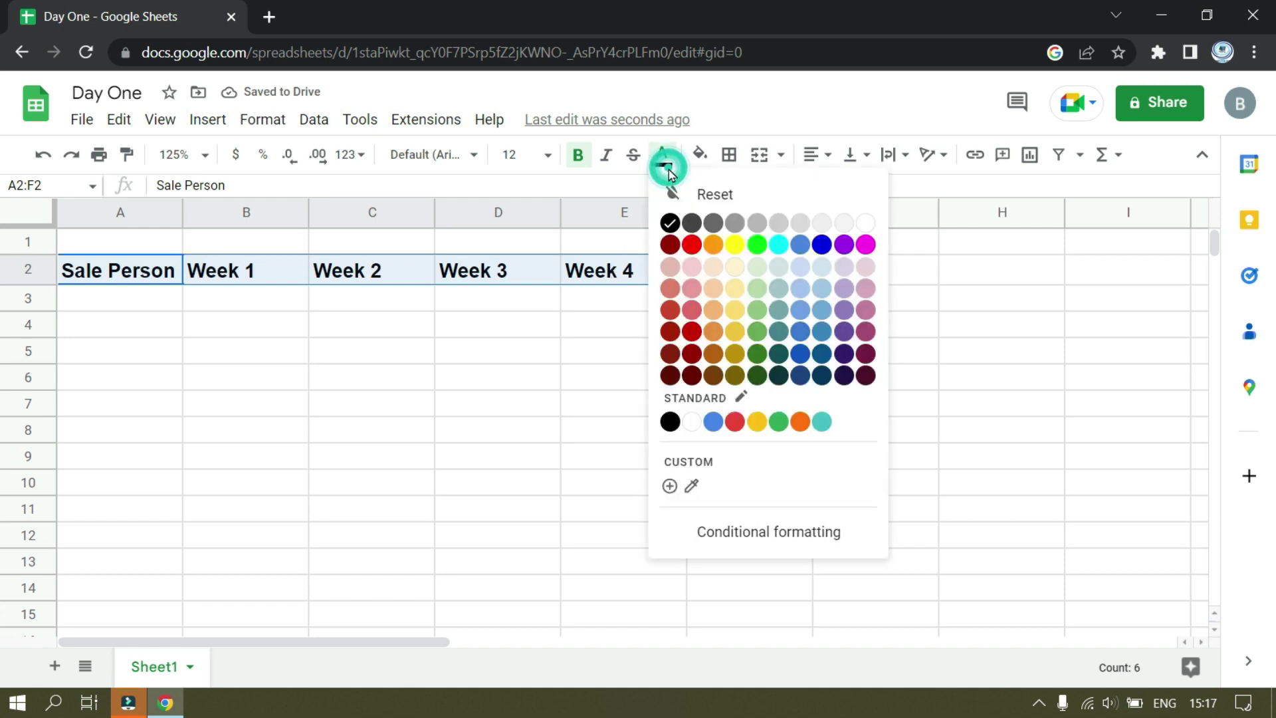
pyautogui.click(692, 245)
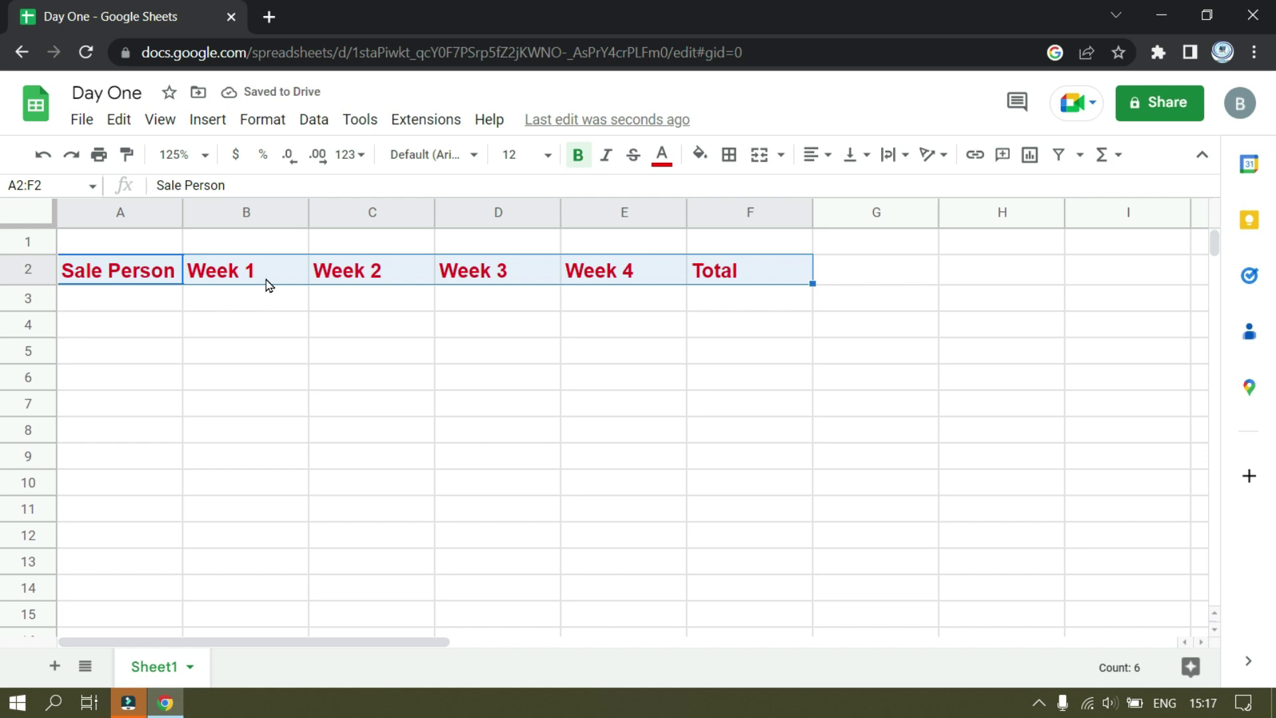
pyautogui.click(828, 155)
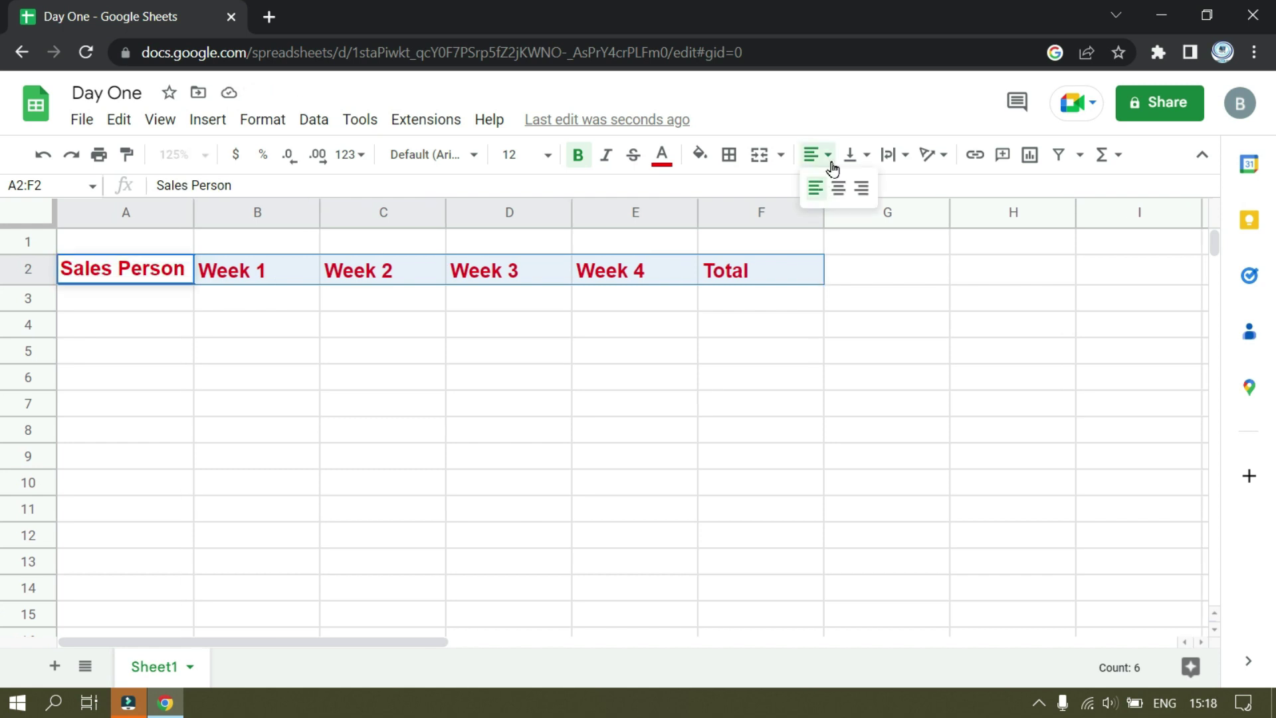
pyautogui.click(839, 188)
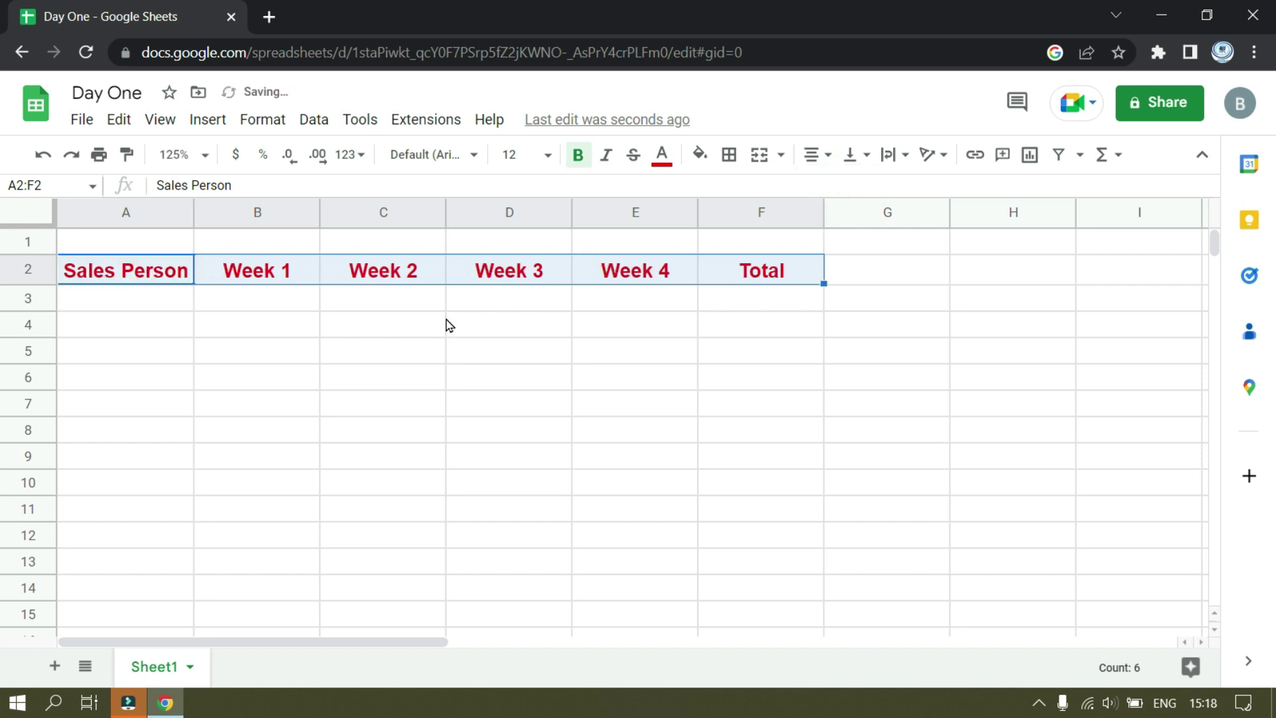
pyautogui.click(623, 371)
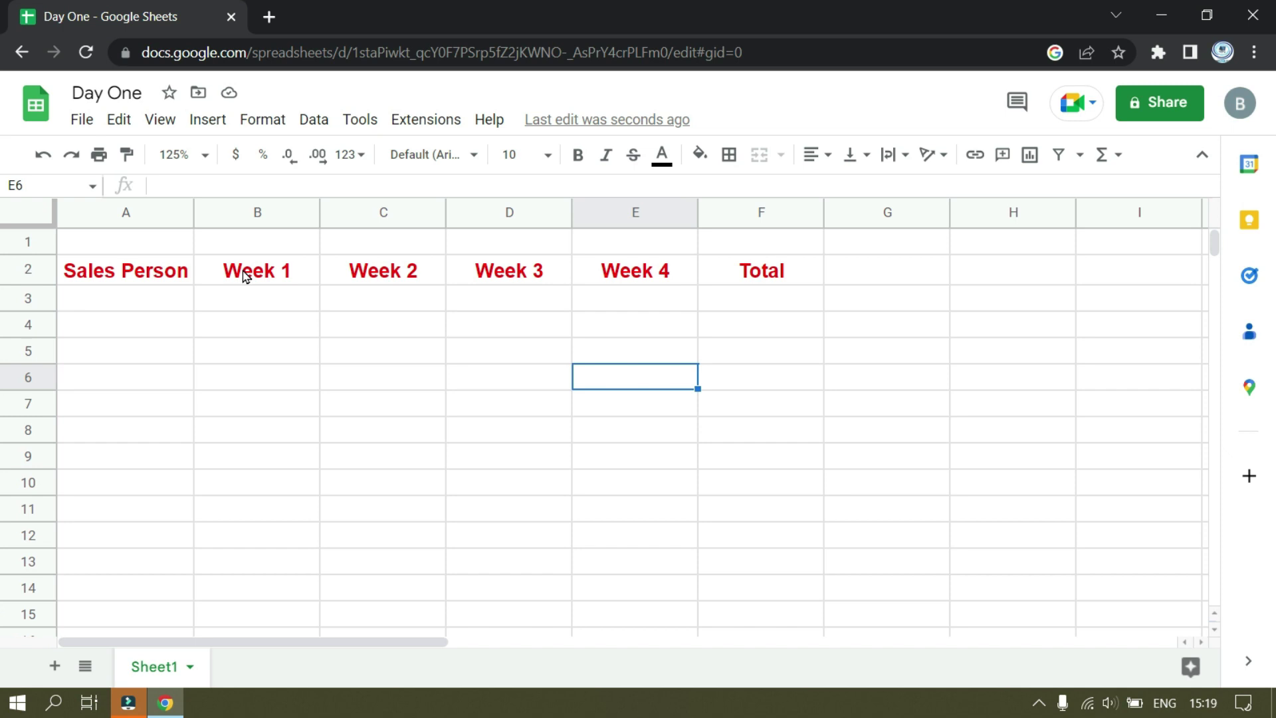
# Step: Merge cells A1:F1 above the header row into one title cell
pyautogui.click(126, 244)
pyautogui.moveTo(202, 246); pyautogui.dragTo(724, 242)
pyautogui.click(780, 154)
pyautogui.click(772, 123)
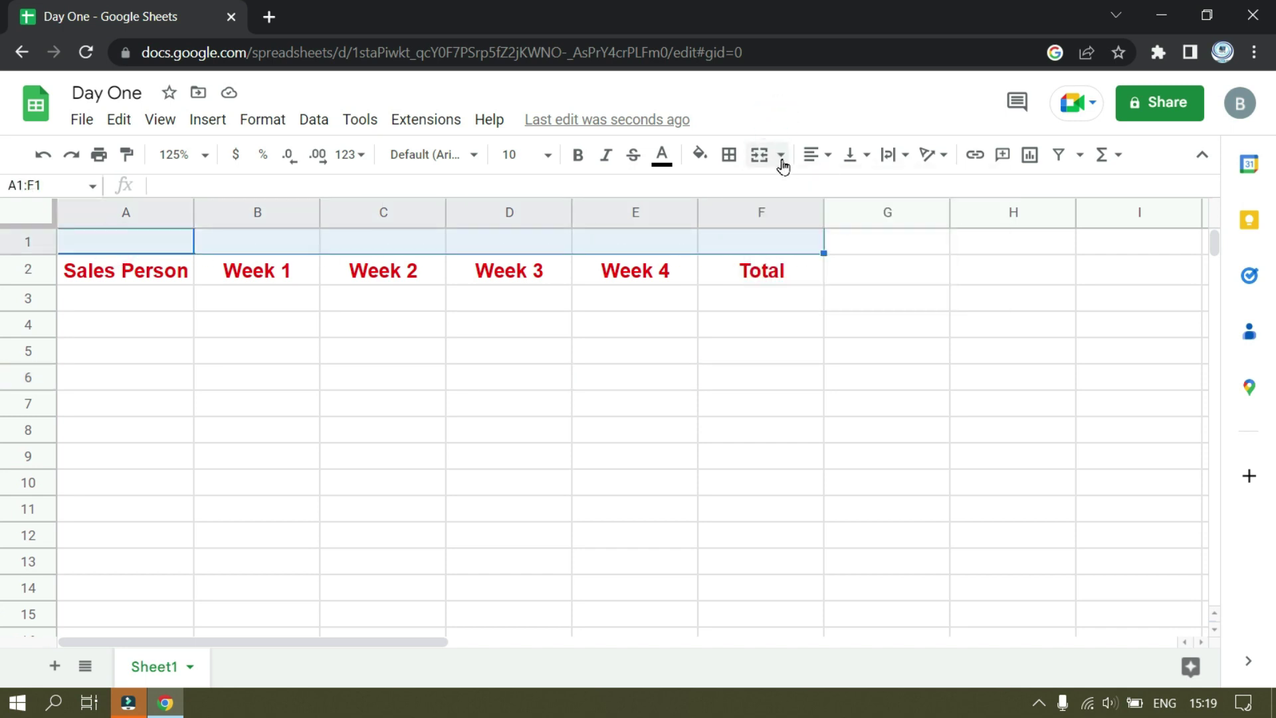
pyautogui.click(781, 158)
pyautogui.click(823, 192)
# Step: Enter the title "SALES RECORD" in the merged cell A1:F1
pyautogui.doubleClick(382, 244)
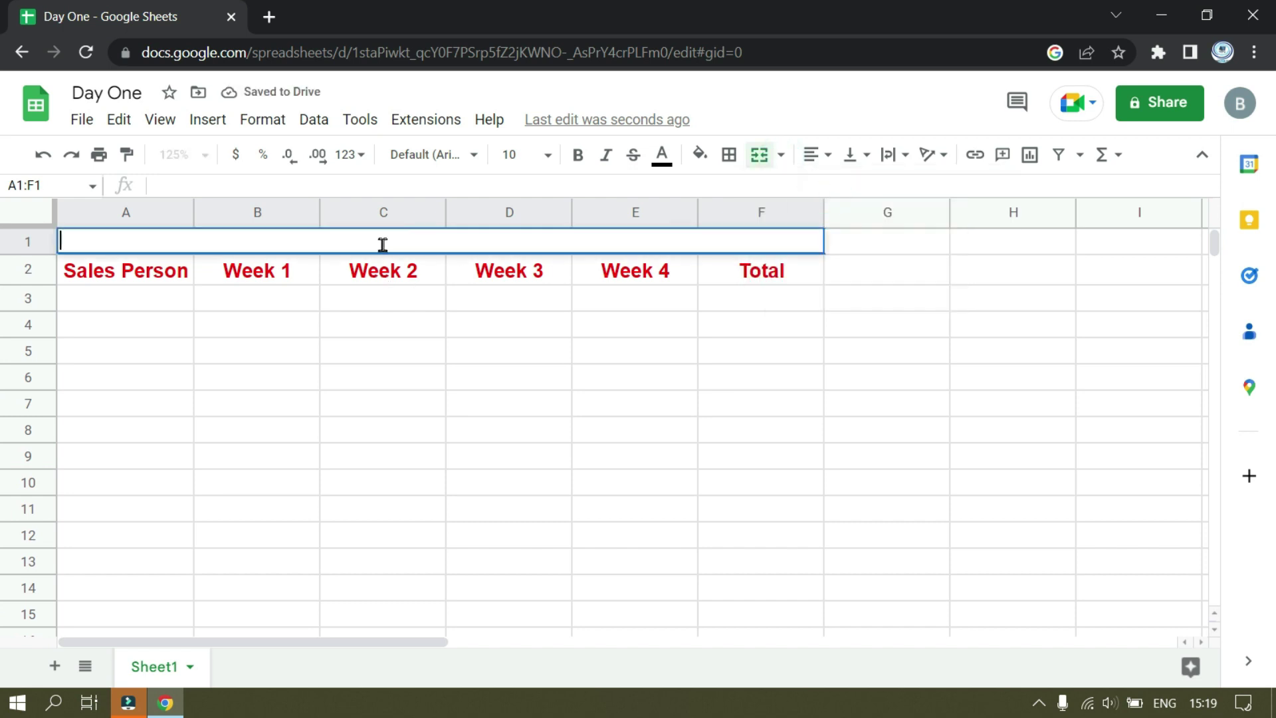
pyautogui.write('S')
pyautogui.press('capslock')
pyautogui.write('ALES')
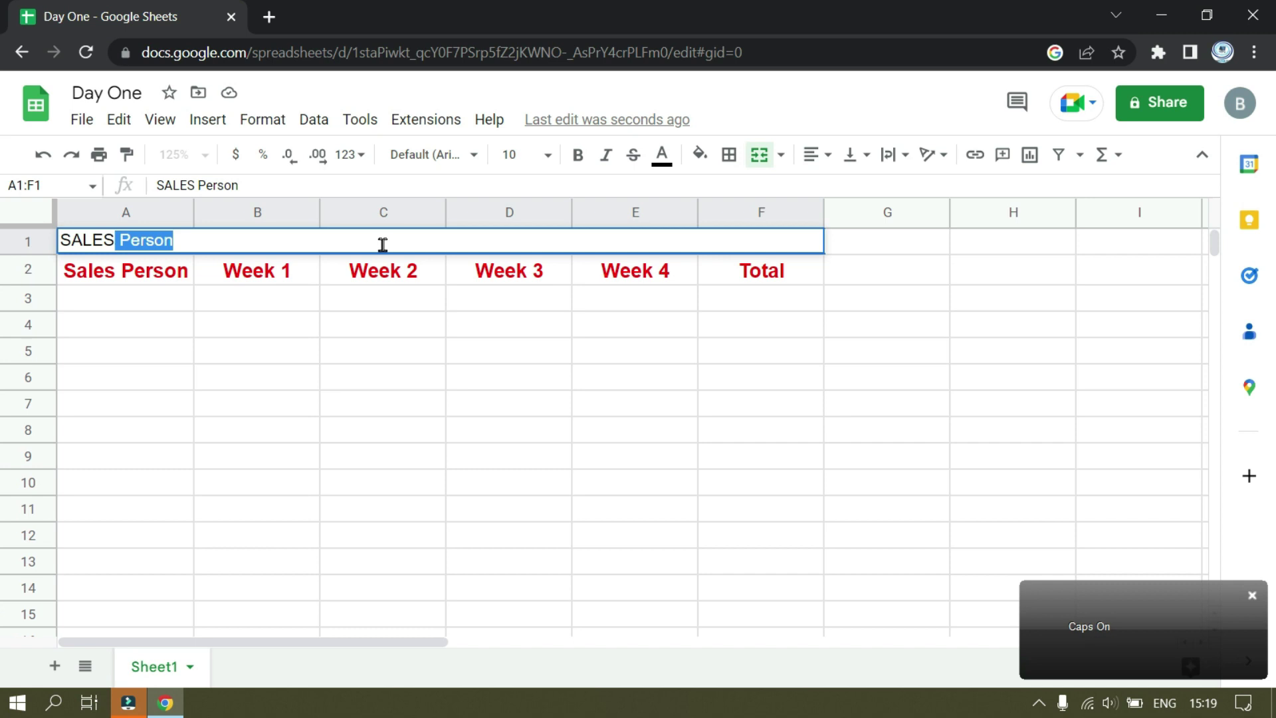
pyautogui.write(' RECORD')
pyautogui.click(309, 248)
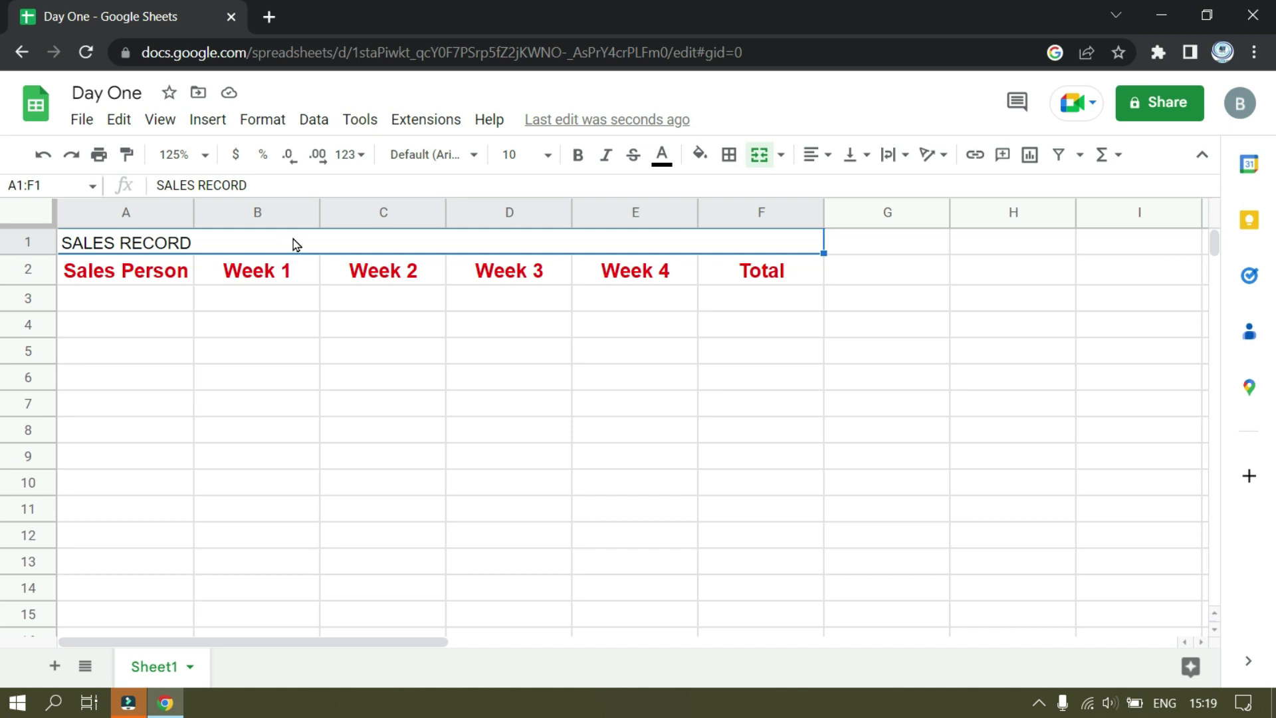
# Step: Format the "SALES RECORD" title as centered, bold text at font size 18
pyautogui.click(822, 156)
pyautogui.click(838, 190)
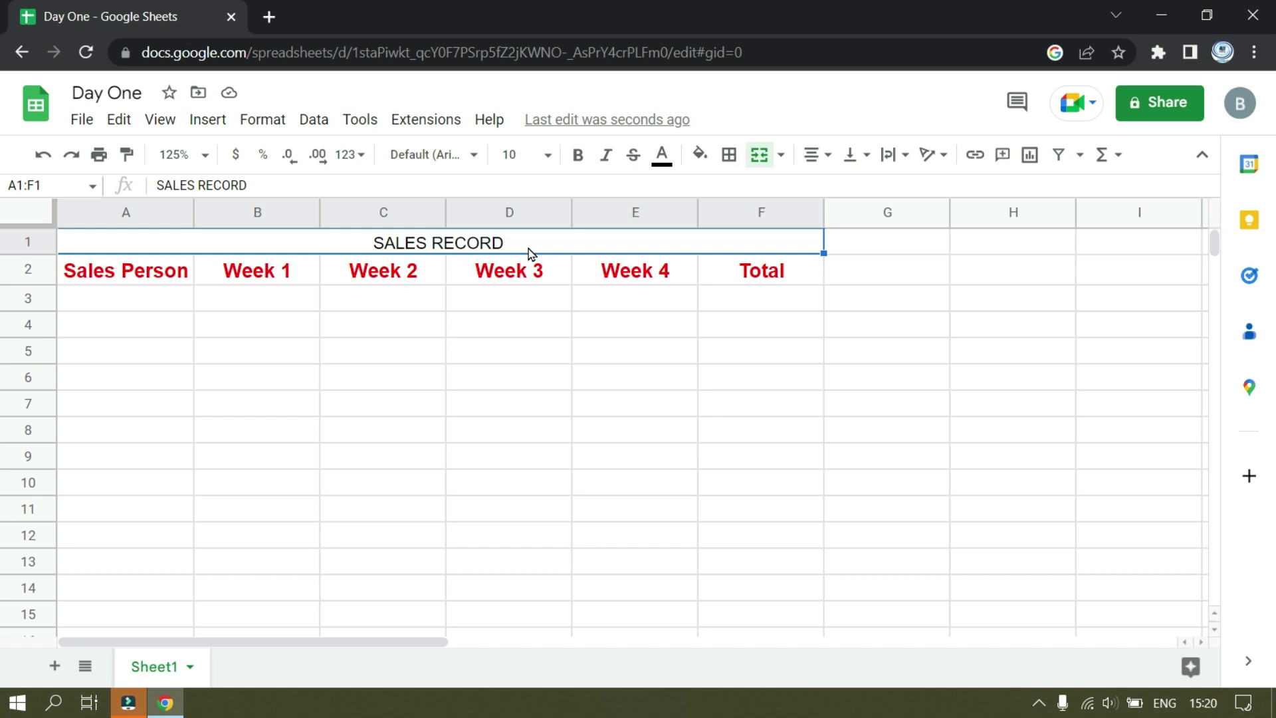
pyautogui.click(577, 155)
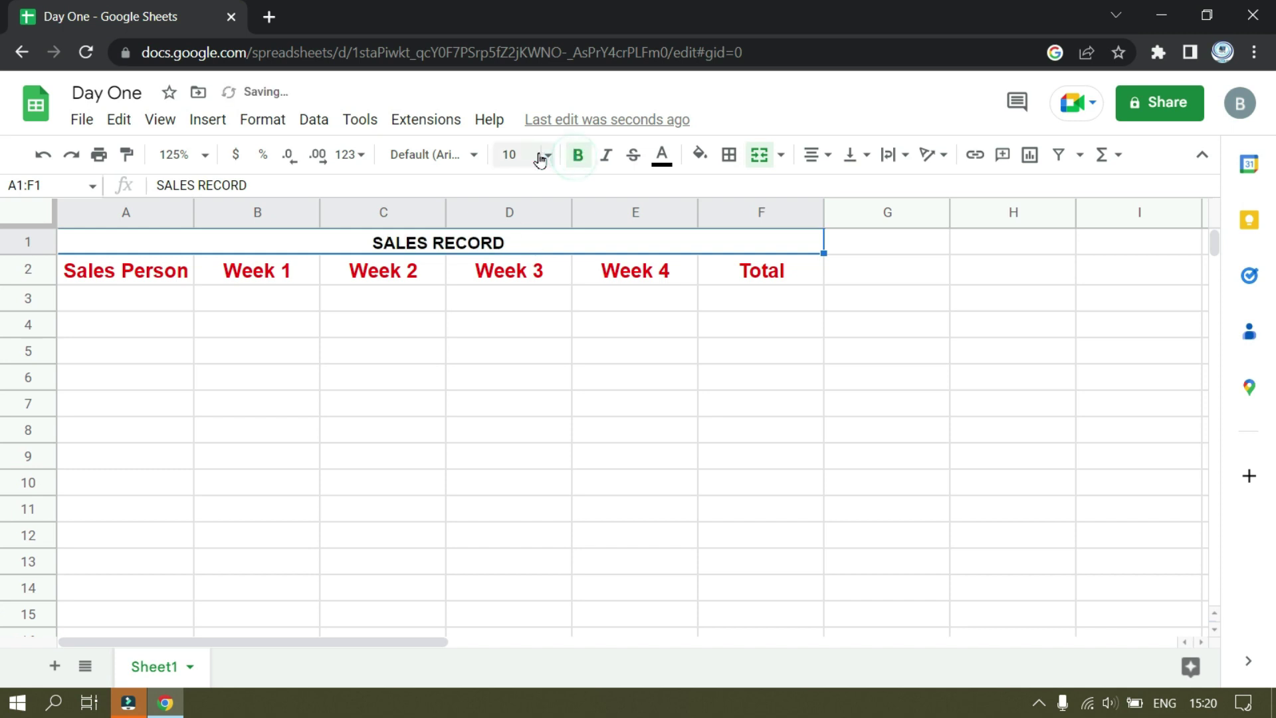
pyautogui.click(549, 156)
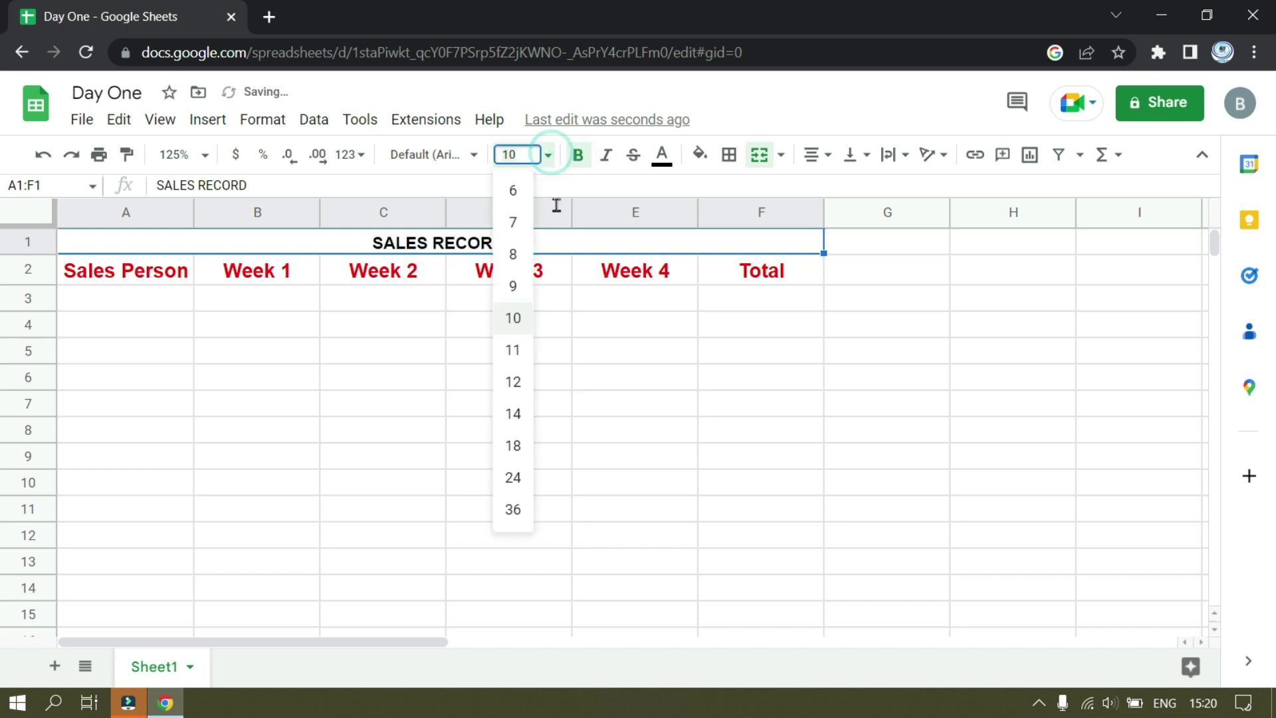
pyautogui.click(514, 444)
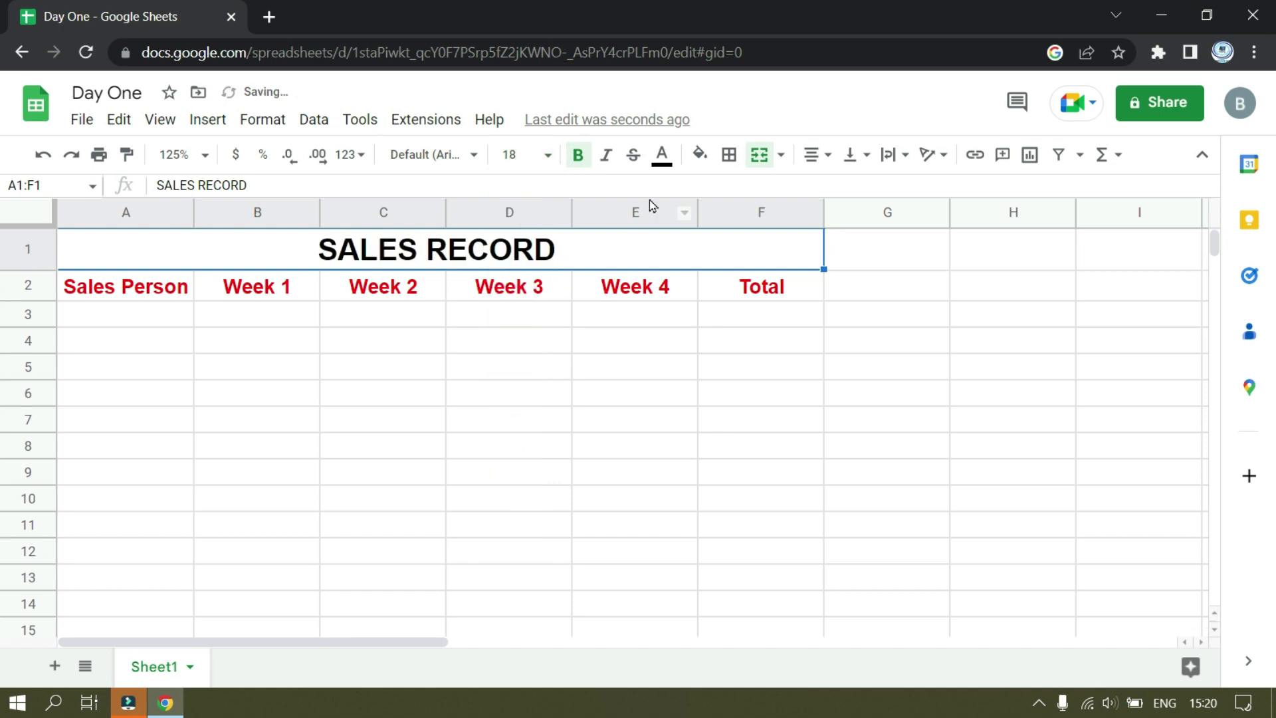
# Step: Fill the merged title cell with green
pyautogui.click(711, 166)
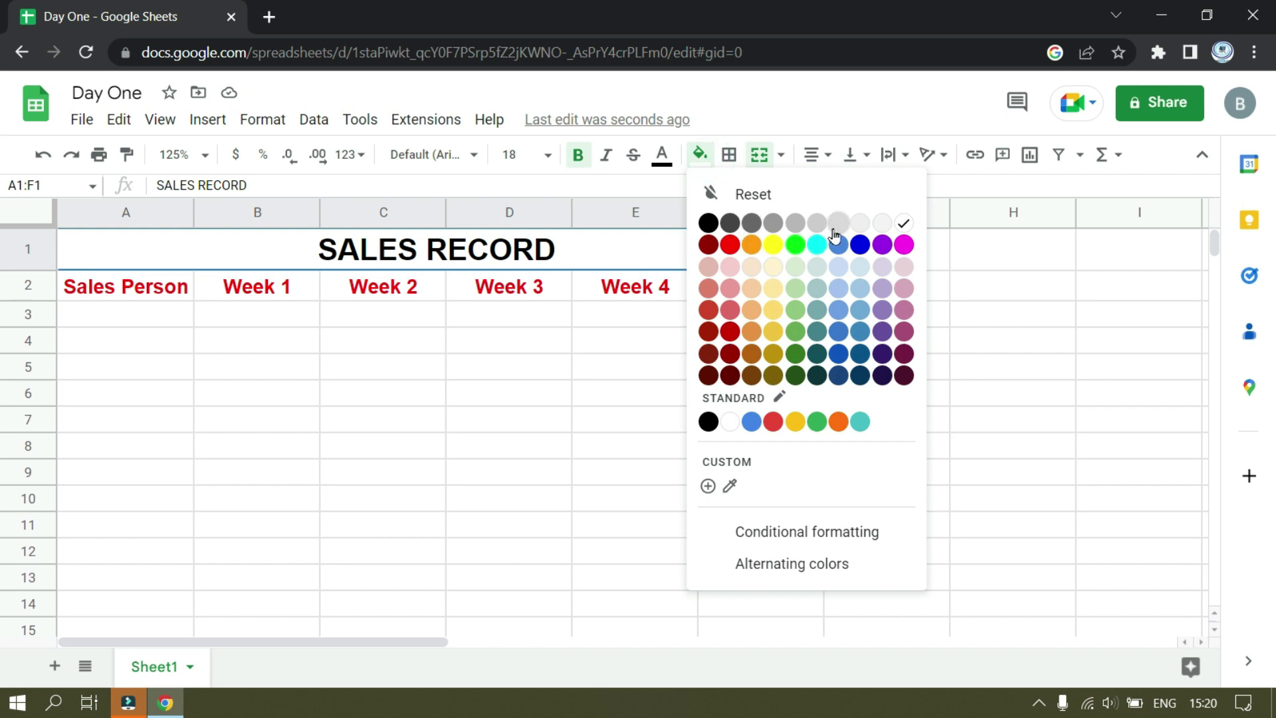
pyautogui.click(796, 333)
pyautogui.click(744, 332)
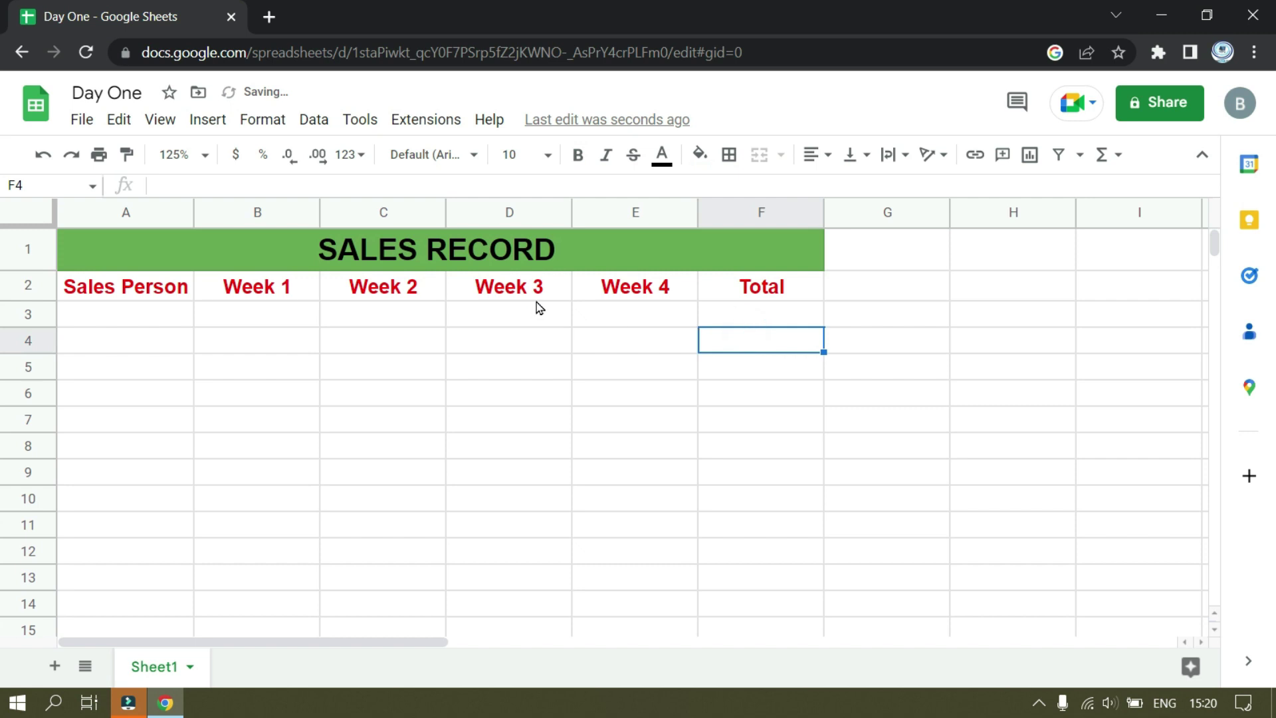
# Step: Fill row 3 with the first salesperson's name and weekly sales of 2500, 6900, 6000 and 5000
pyautogui.click(157, 326)
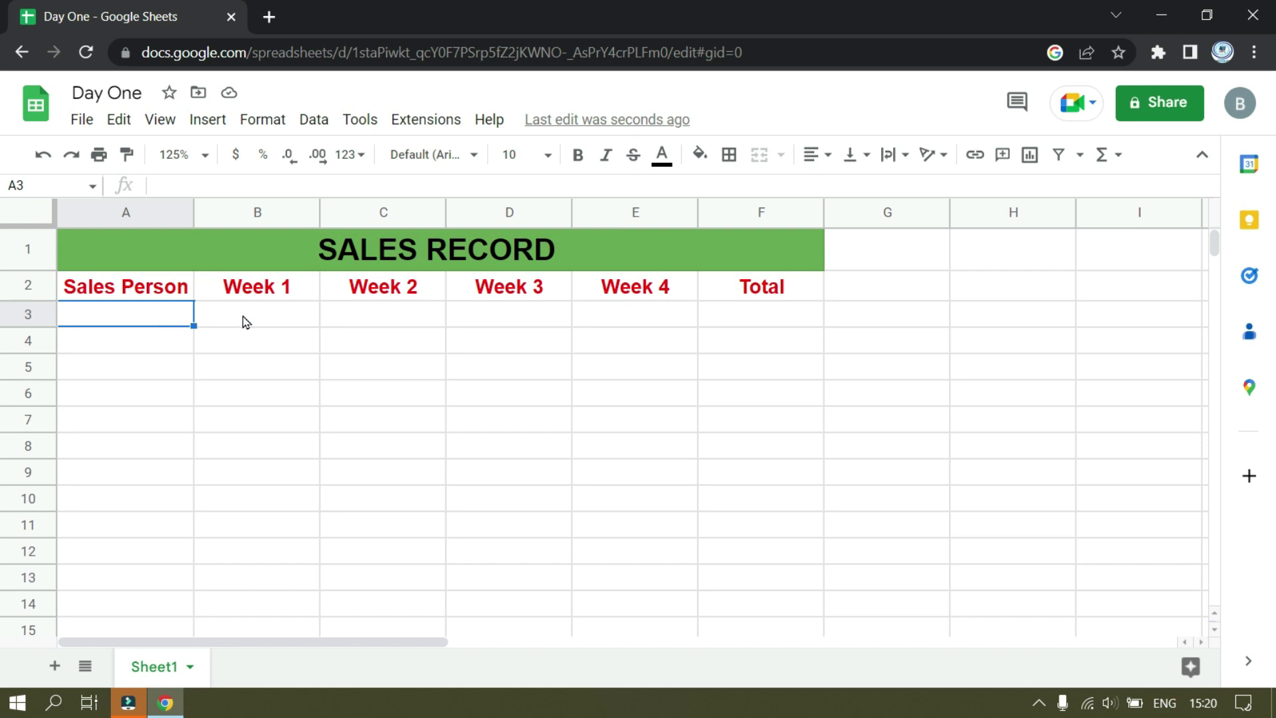
pyautogui.doubleClick(140, 313)
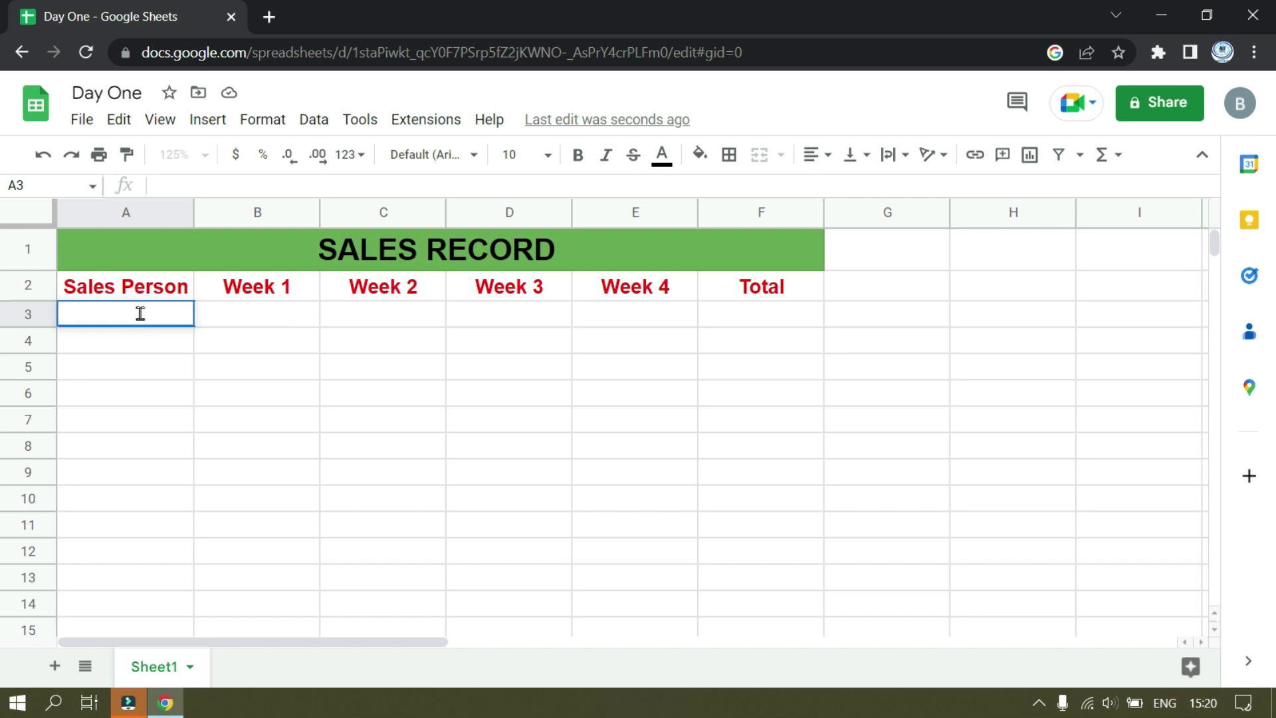
pyautogui.write('Lal Singh')
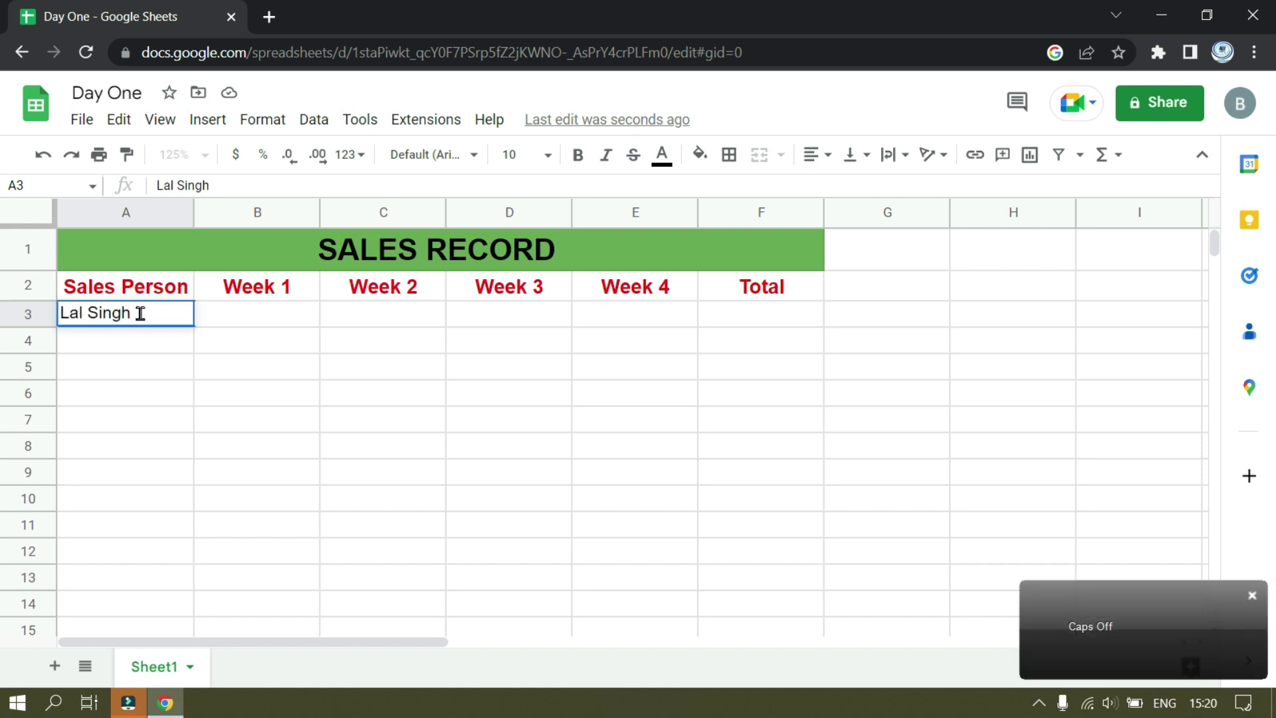
pyautogui.press('Tab')
pyautogui.write('2500')
pyautogui.press('Tab')
pyautogui.write('6900')
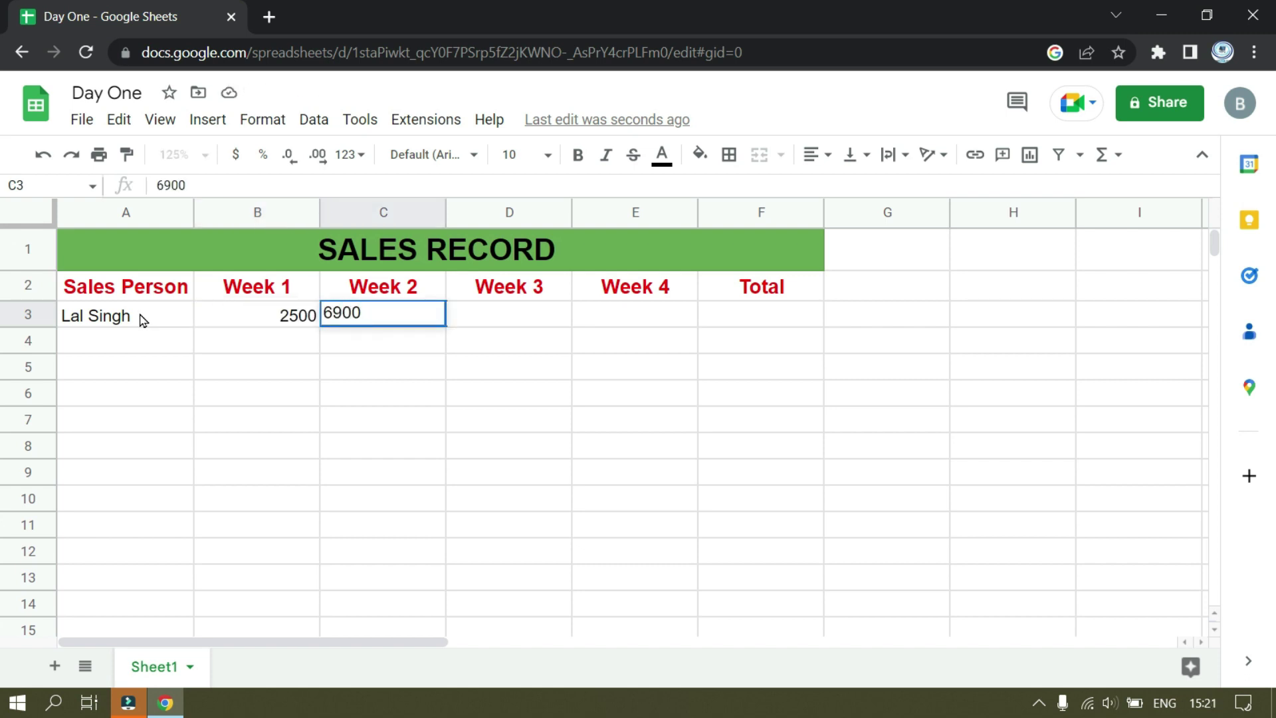
pyautogui.press('Tab')
pyautogui.write('6000')
pyautogui.press('Tab')
pyautogui.write('5000')
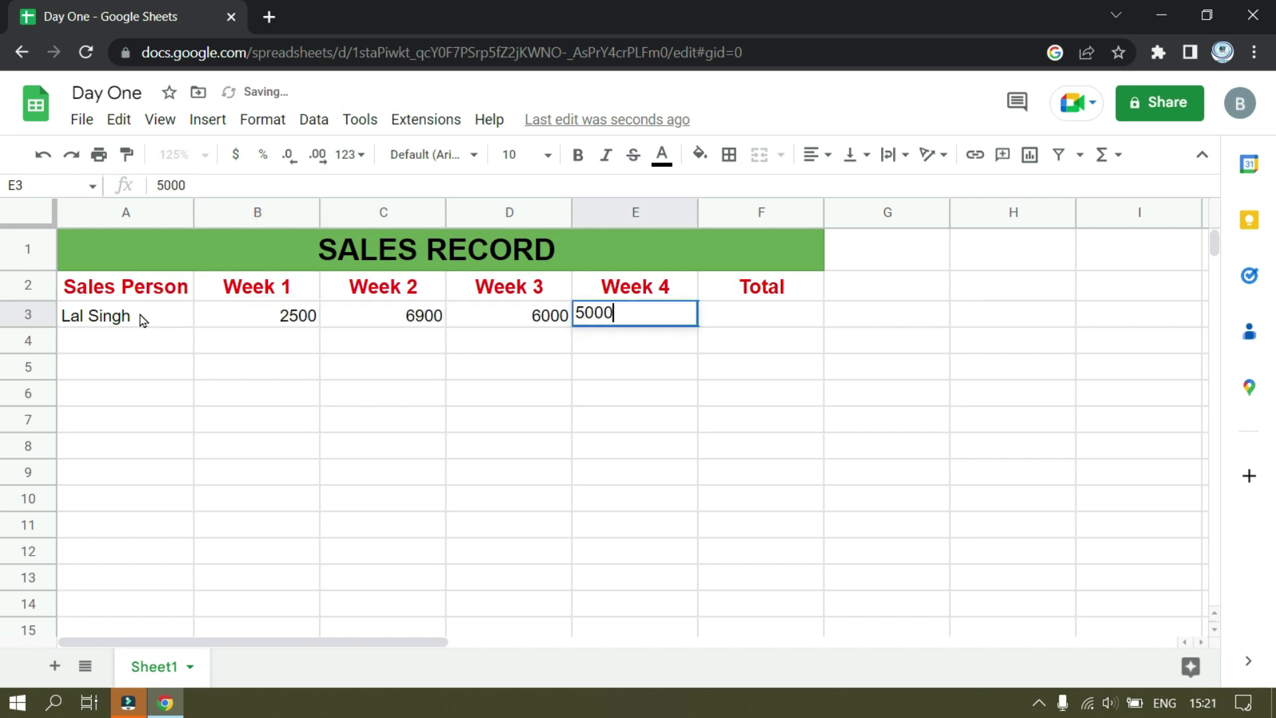
pyautogui.press('Return')
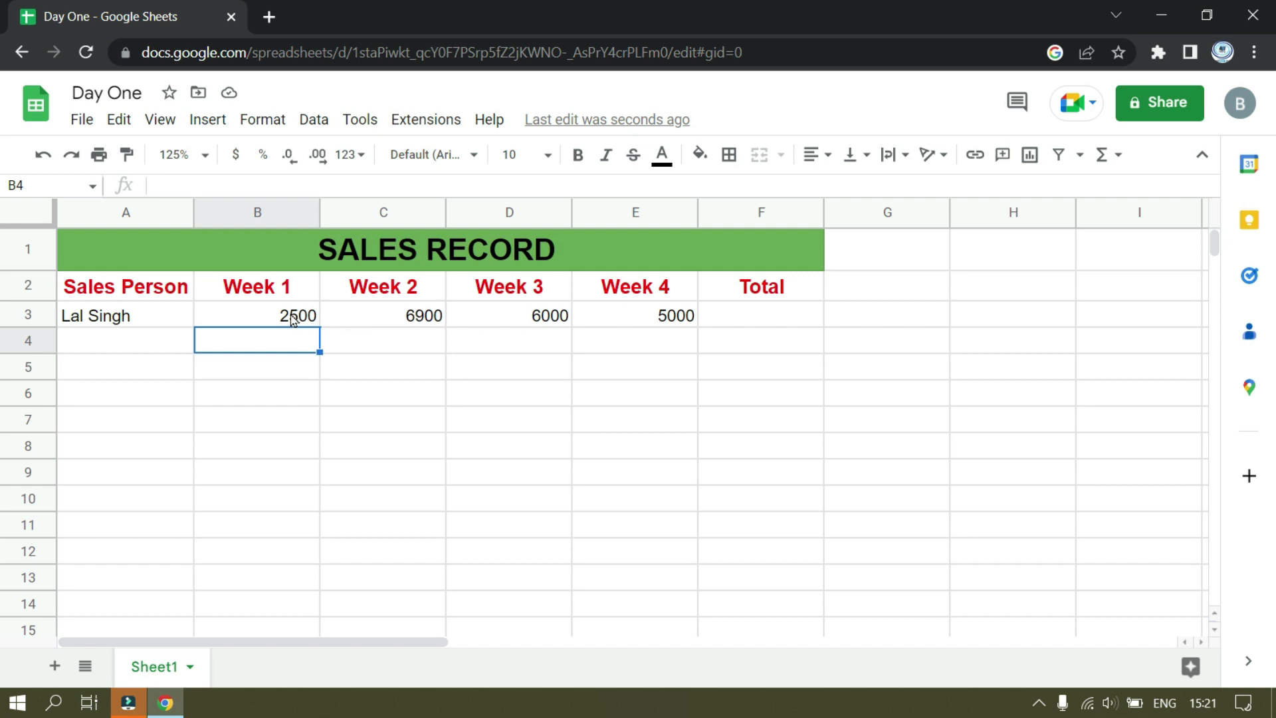
pyautogui.click(757, 314)
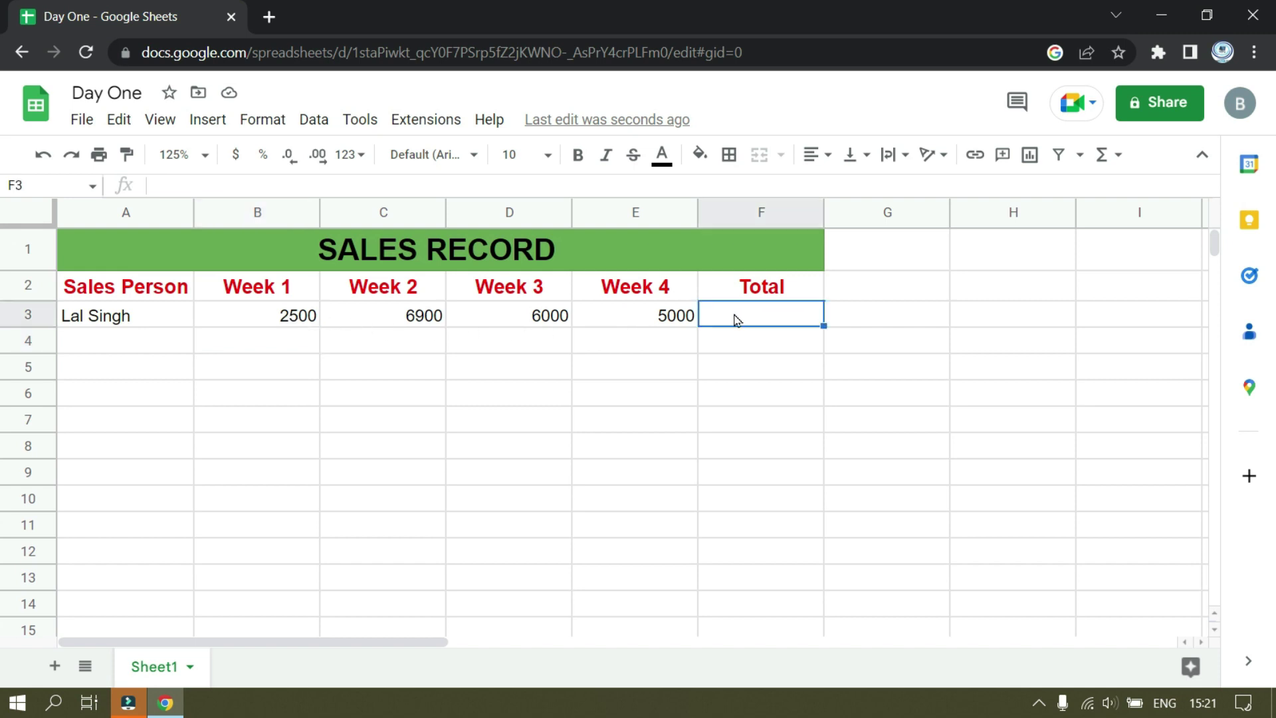
pyautogui.click(100, 345)
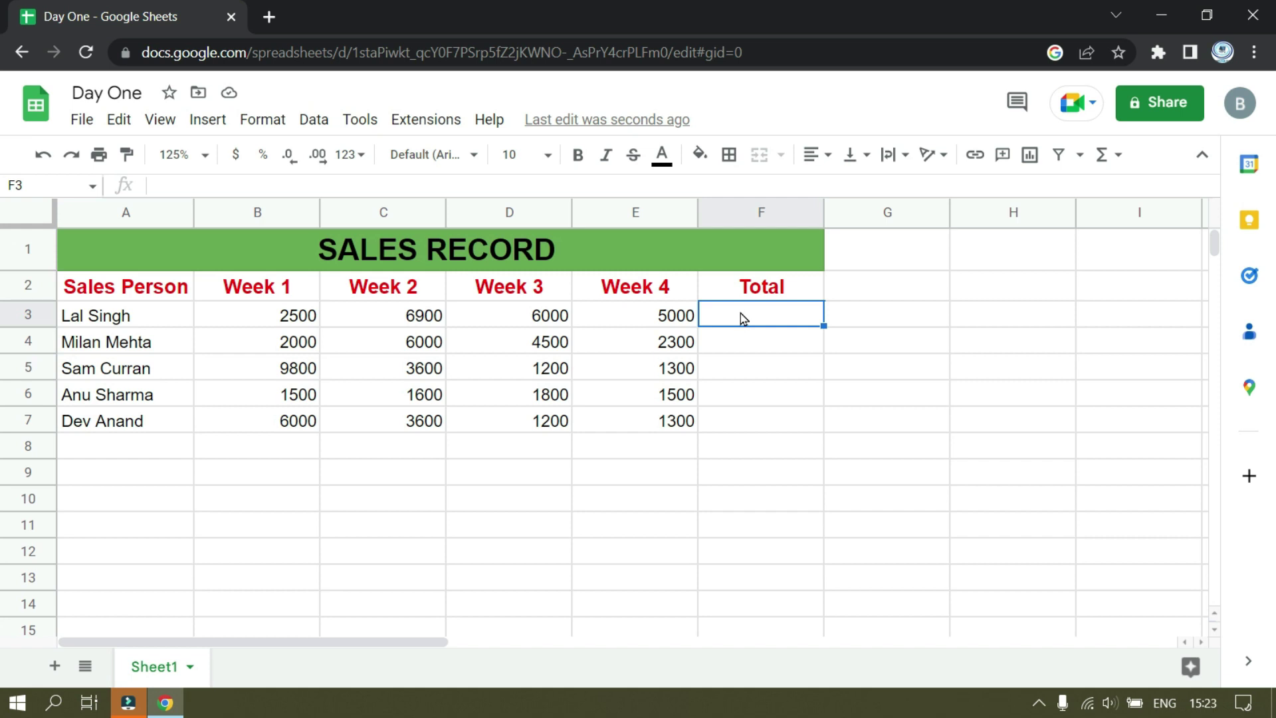
# Step: Center the names and sales figures in the range A3:F7 horizontally
pyautogui.moveTo(93, 315); pyautogui.dragTo(732, 421)
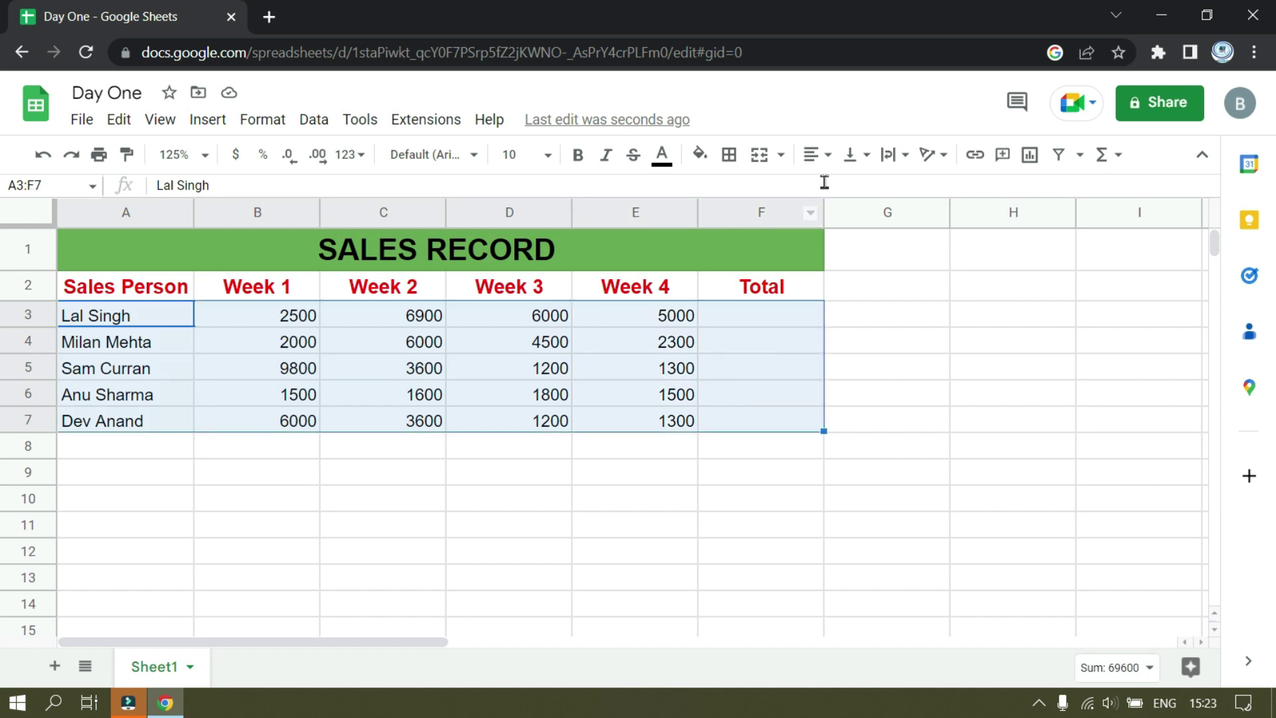
pyautogui.click(828, 165)
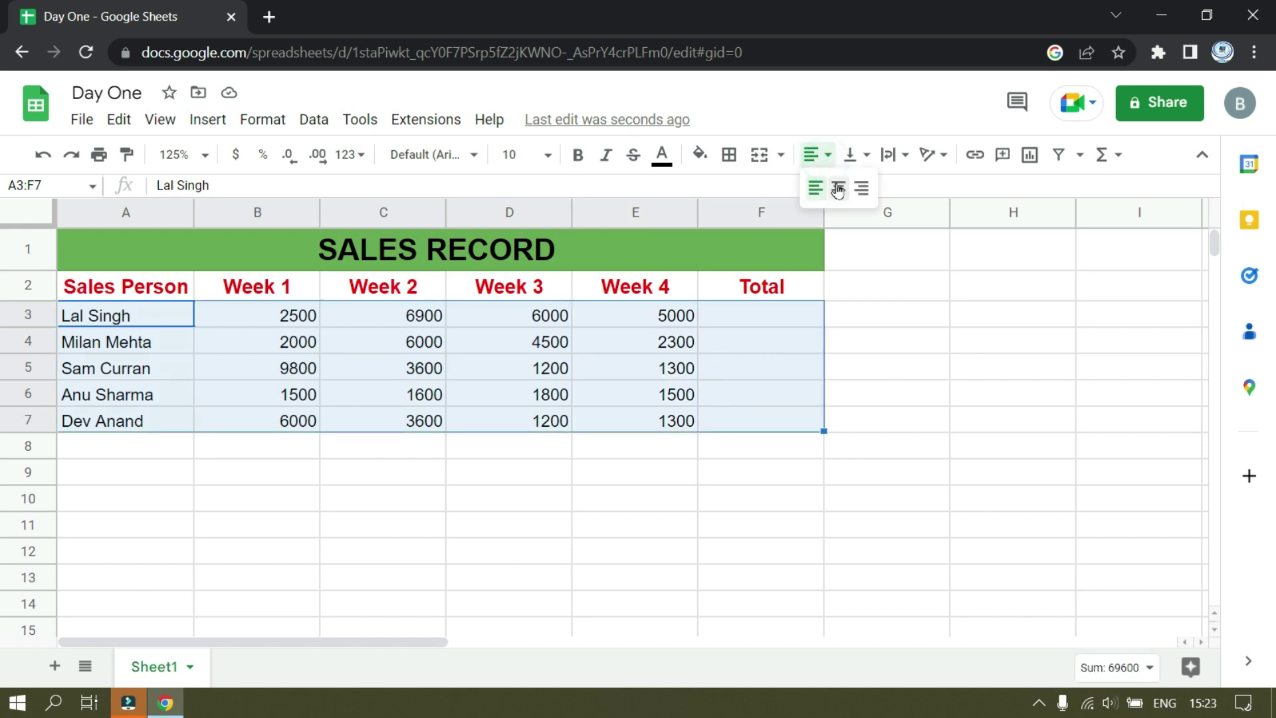
pyautogui.click(836, 187)
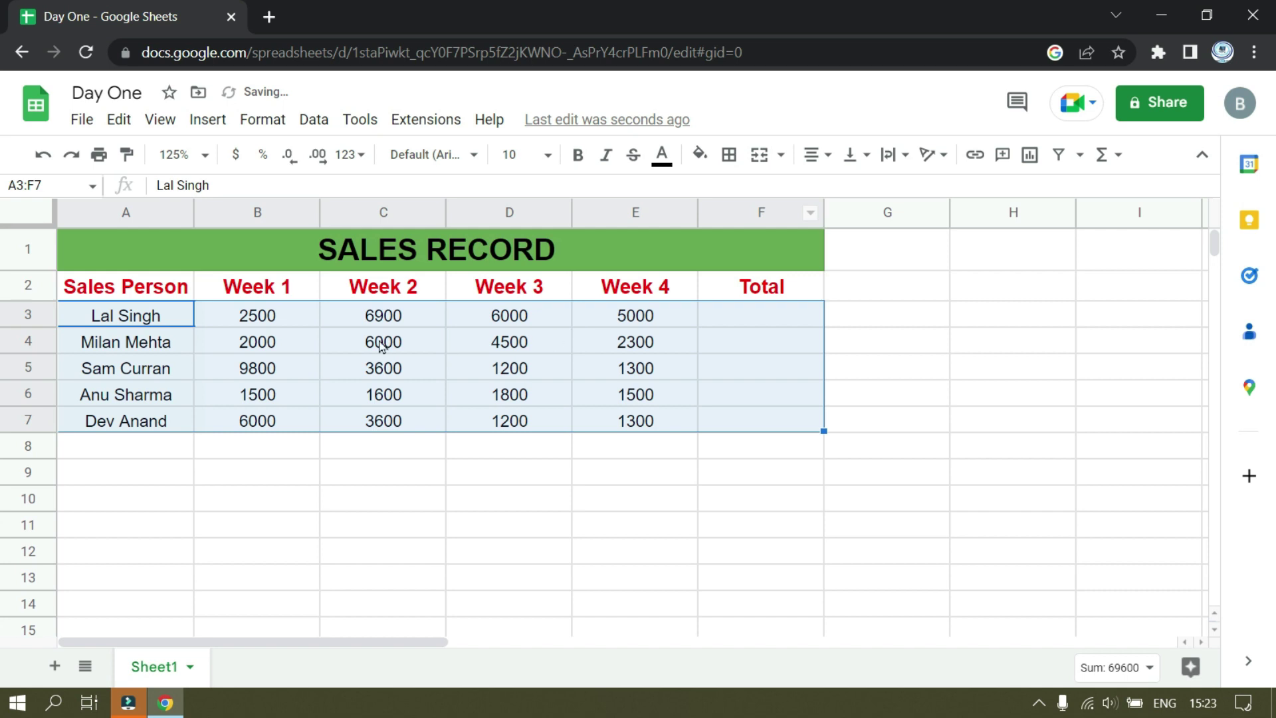
pyautogui.click(940, 349)
# Step: Total B3:E3 in cell F3 with the SUM function and accept the suggested autofill for F4:F7
pyautogui.click(763, 313)
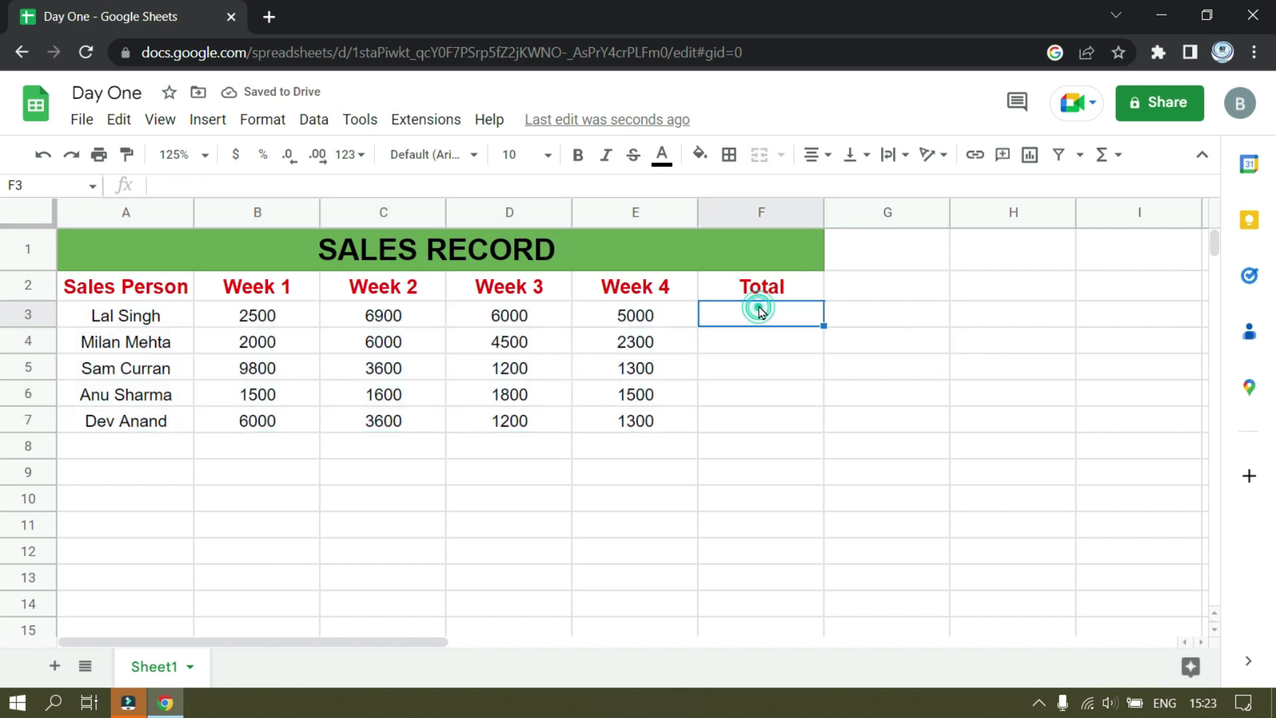
pyautogui.click(1103, 154)
pyautogui.click(1059, 189)
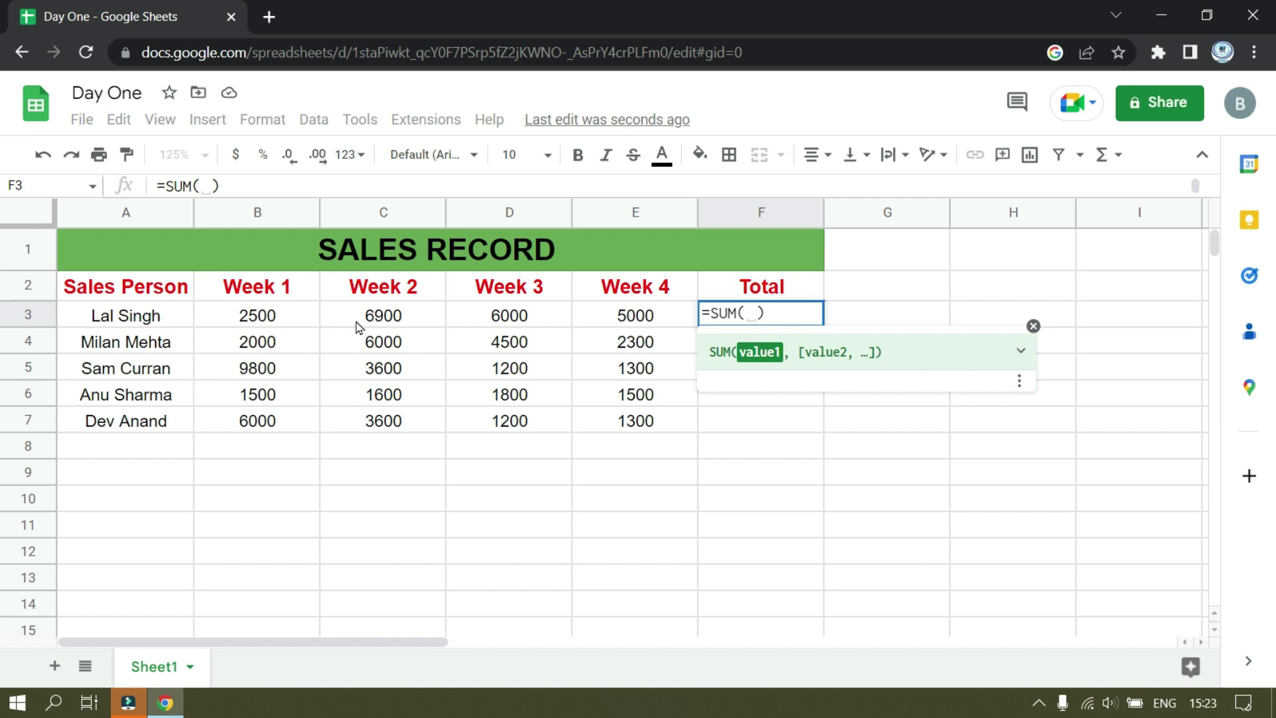
pyautogui.moveTo(264, 316); pyautogui.dragTo(650, 316)
pyautogui.press('Return')
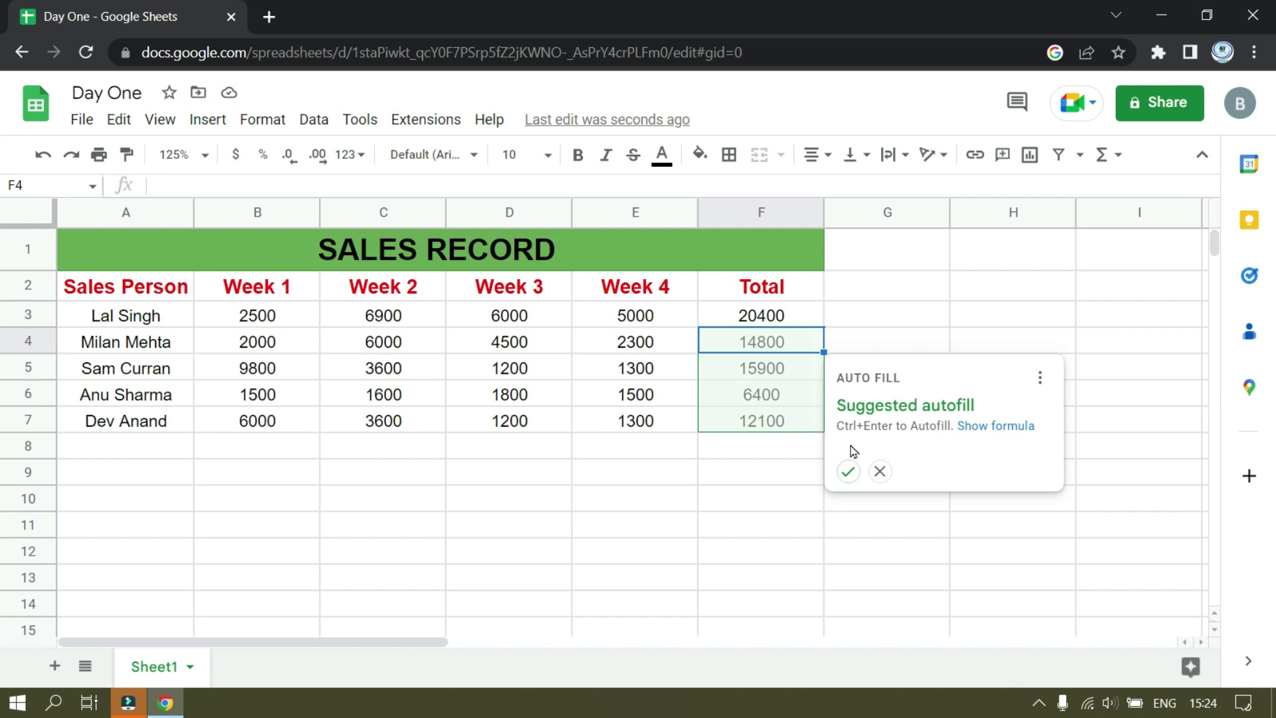
pyautogui.click(847, 471)
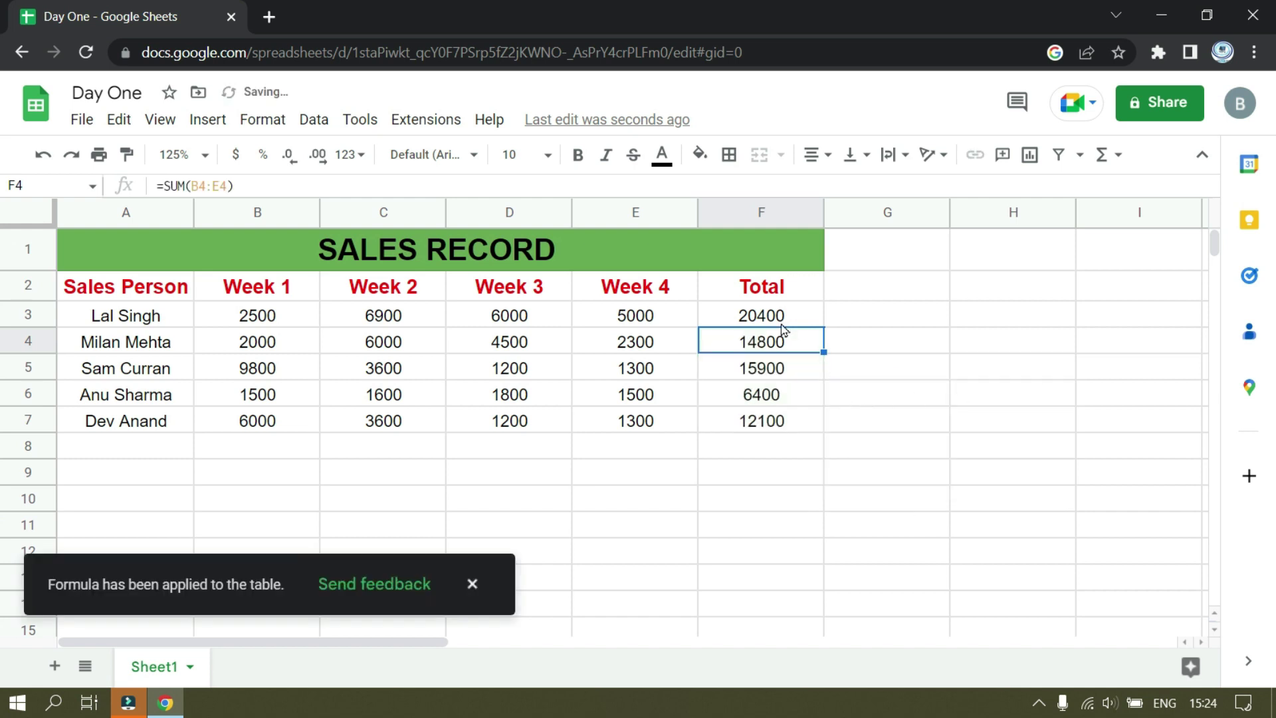
# Step: Replace the totals in F3:F7 by entering =sum(B3:E3) in F3 and filling it down to F7
pyautogui.moveTo(794, 319); pyautogui.dragTo(782, 419)
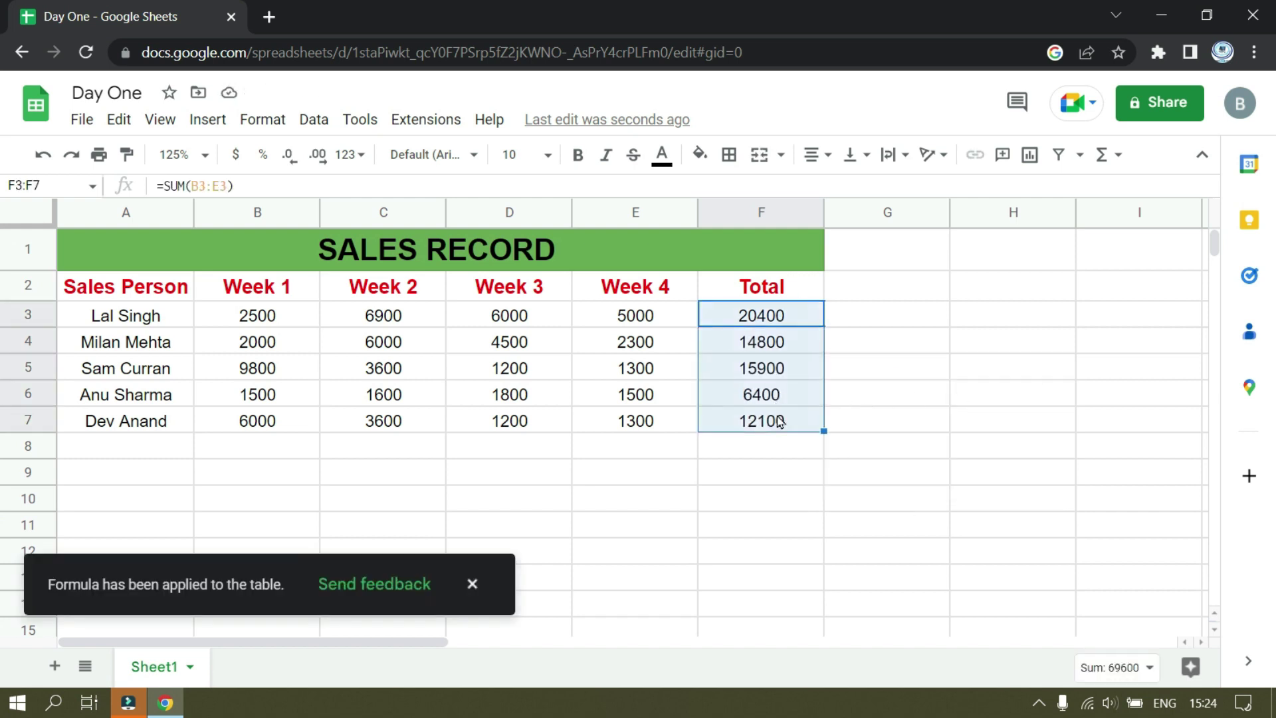
pyautogui.press('Delete')
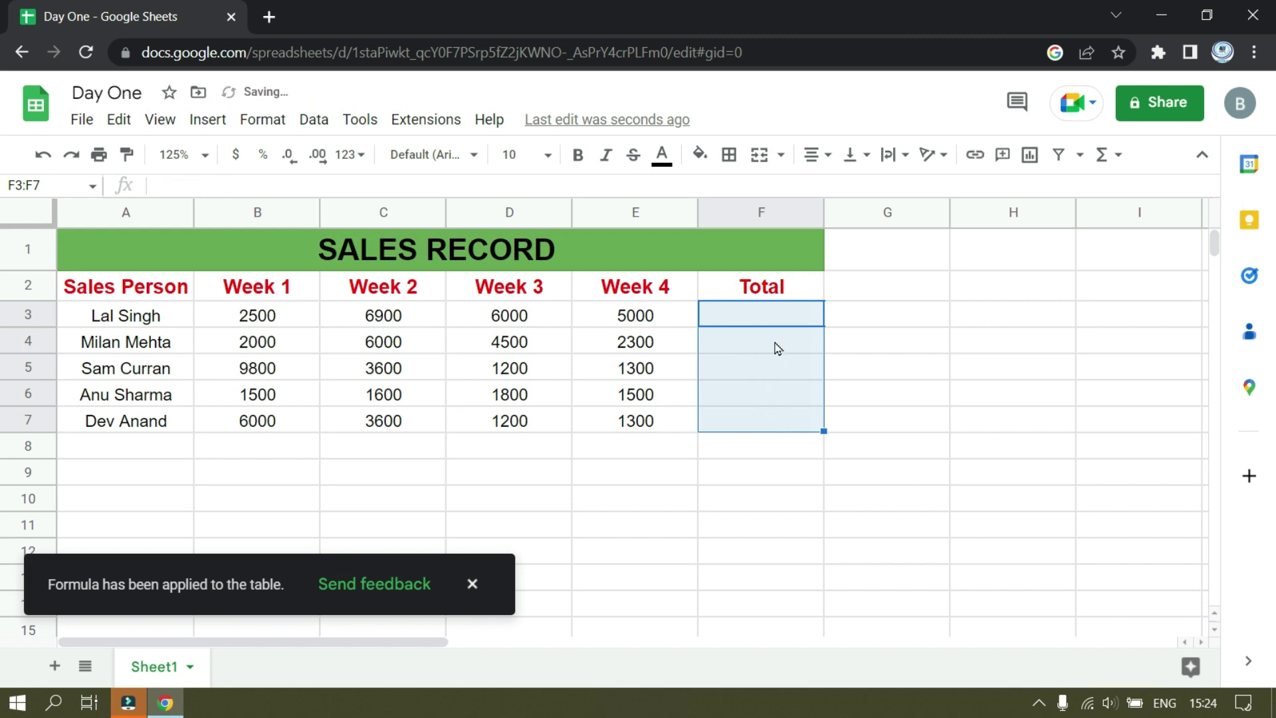
pyautogui.click(768, 320)
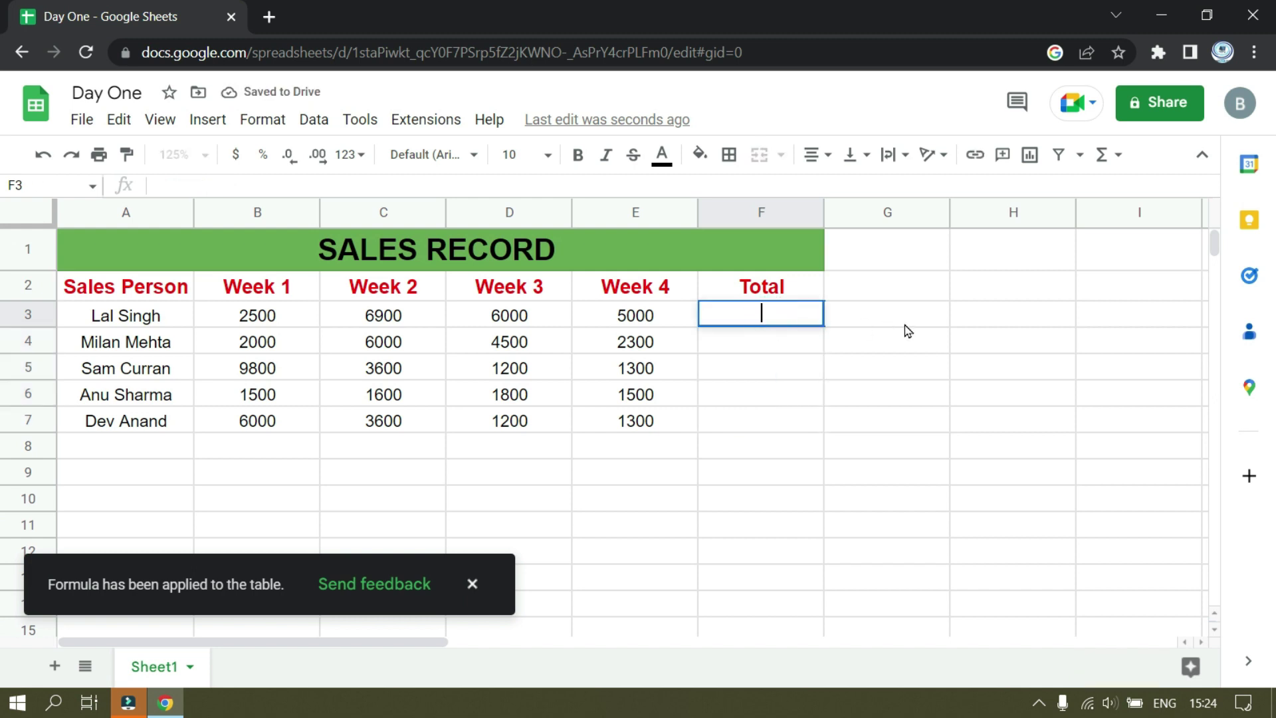
pyautogui.write('=sum(B3:E3)')
pyautogui.click(817, 344)
pyautogui.moveTo(824, 327); pyautogui.dragTo(829, 421)
pyautogui.click(867, 337)
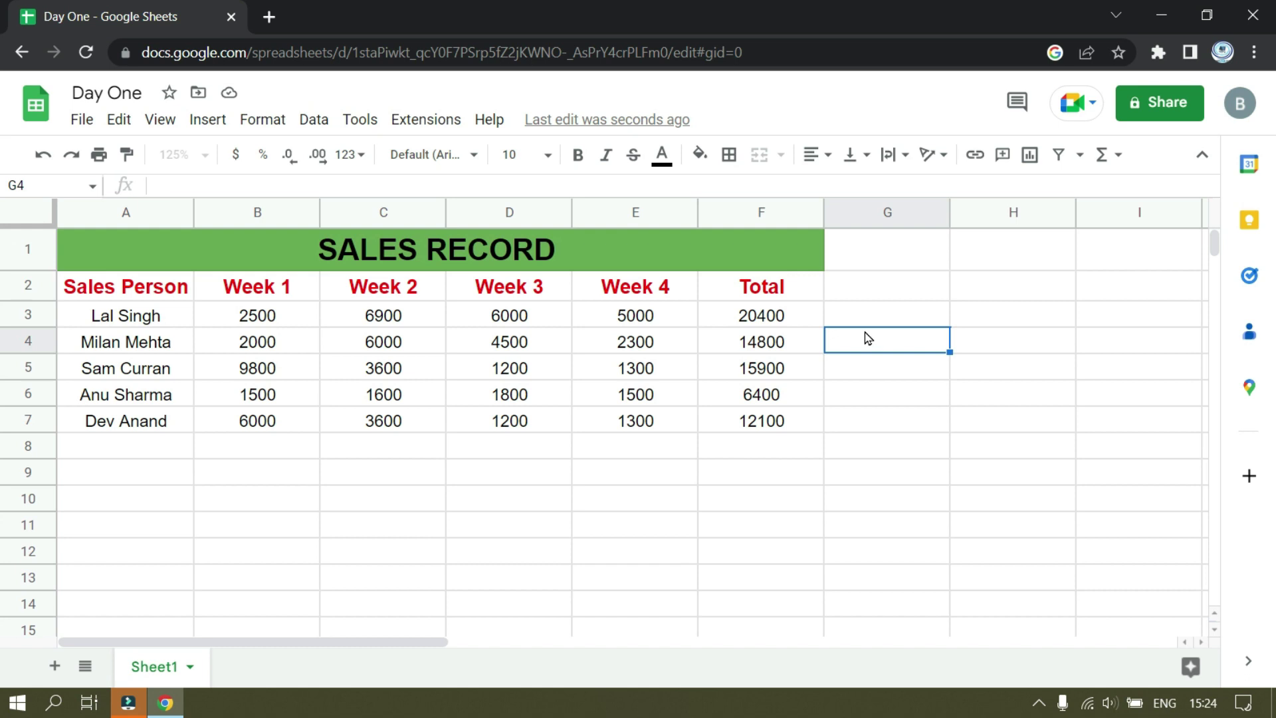
# Step: Apply borders to all cells of the sales table in the range A1:F7
pyautogui.moveTo(107, 255); pyautogui.dragTo(148, 413)
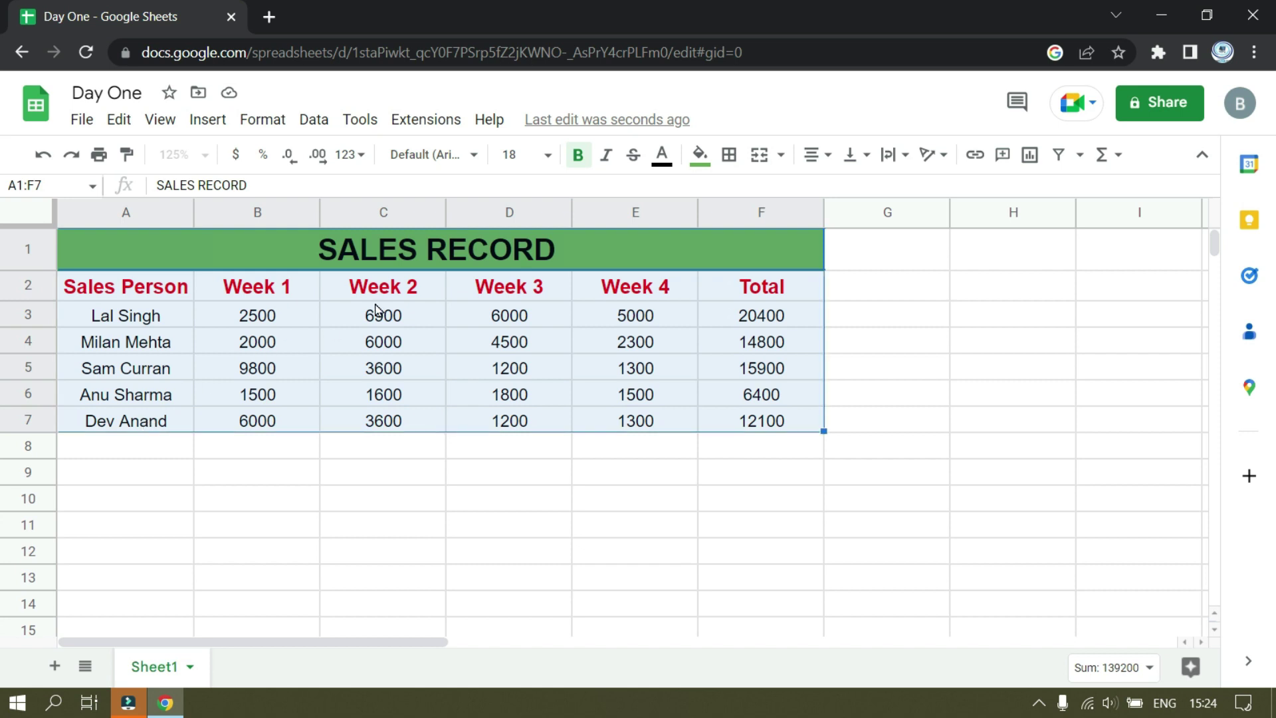
pyautogui.click(727, 154)
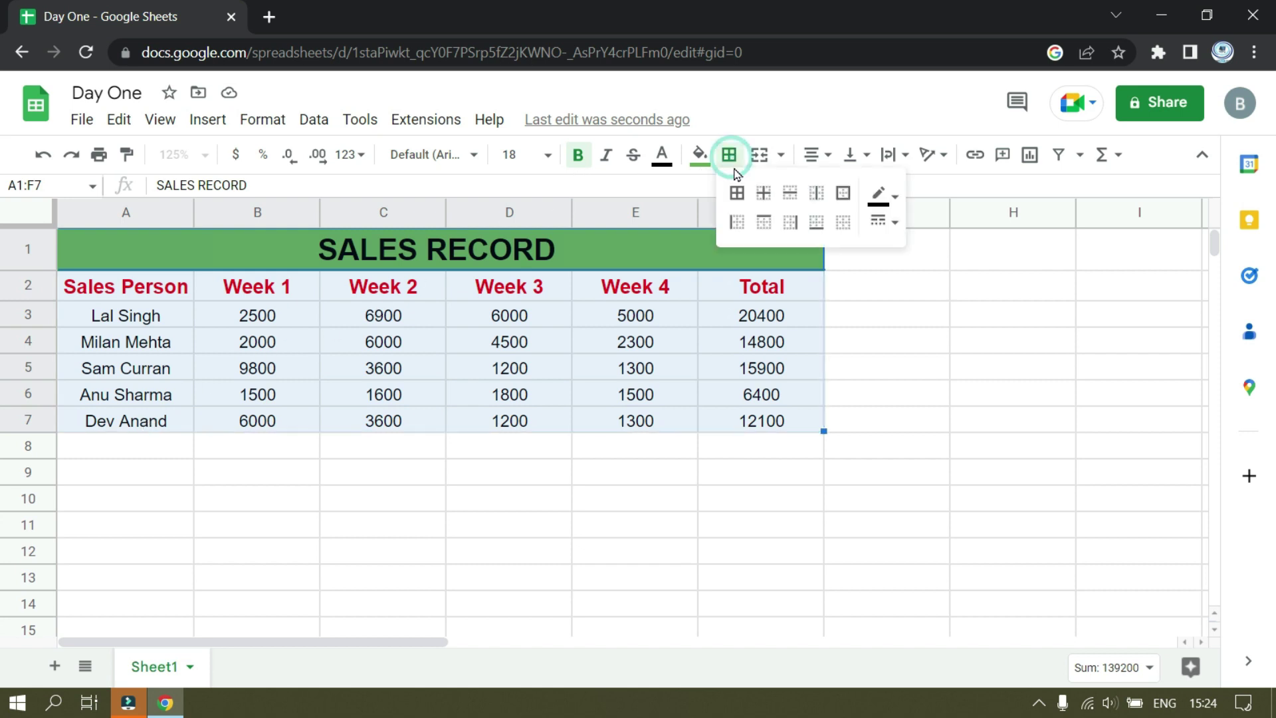
pyautogui.click(734, 192)
pyautogui.click(877, 340)
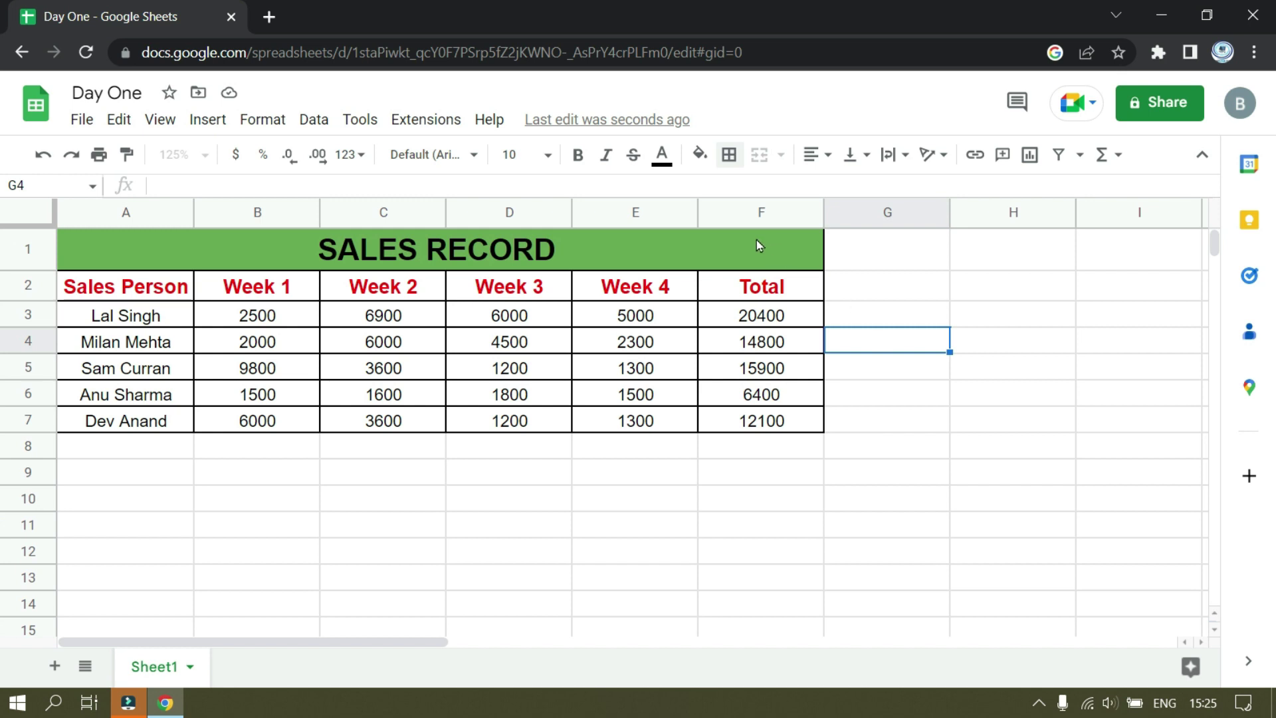
# Step: Format the sales figures and totals in B3:F7 to show two decimal places
pyautogui.moveTo(265, 319); pyautogui.dragTo(780, 417)
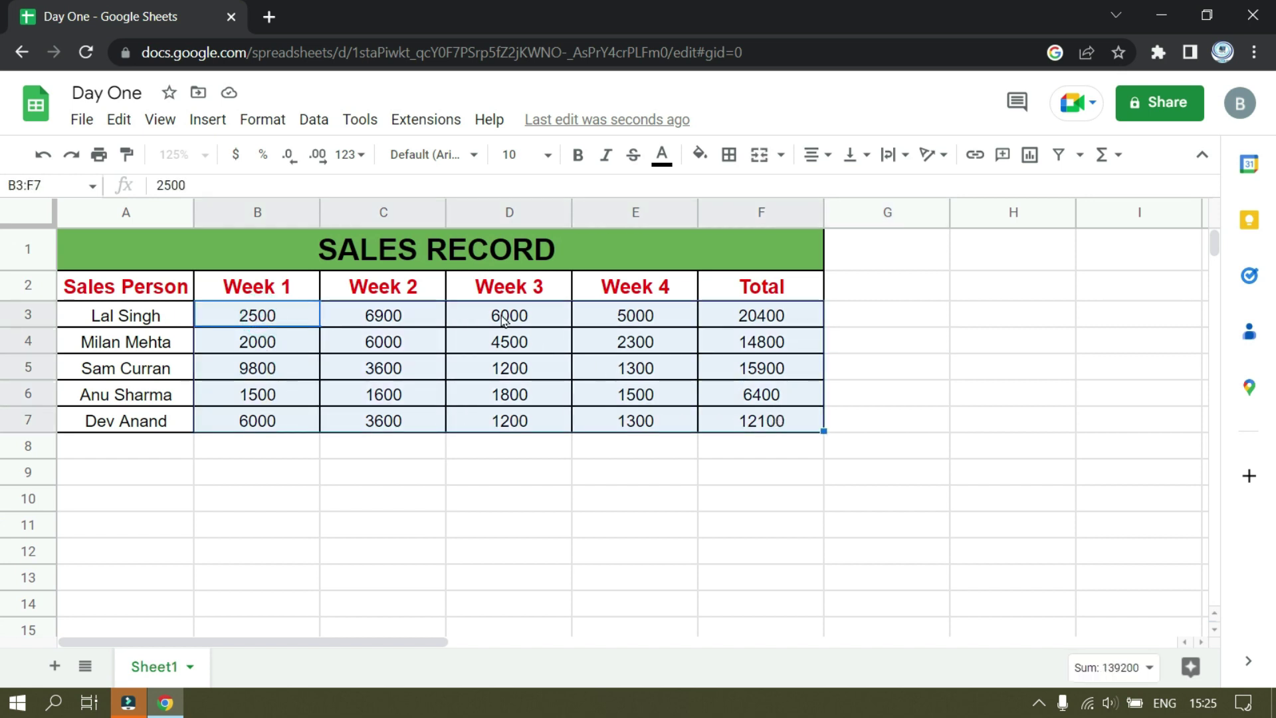
pyautogui.click(319, 157)
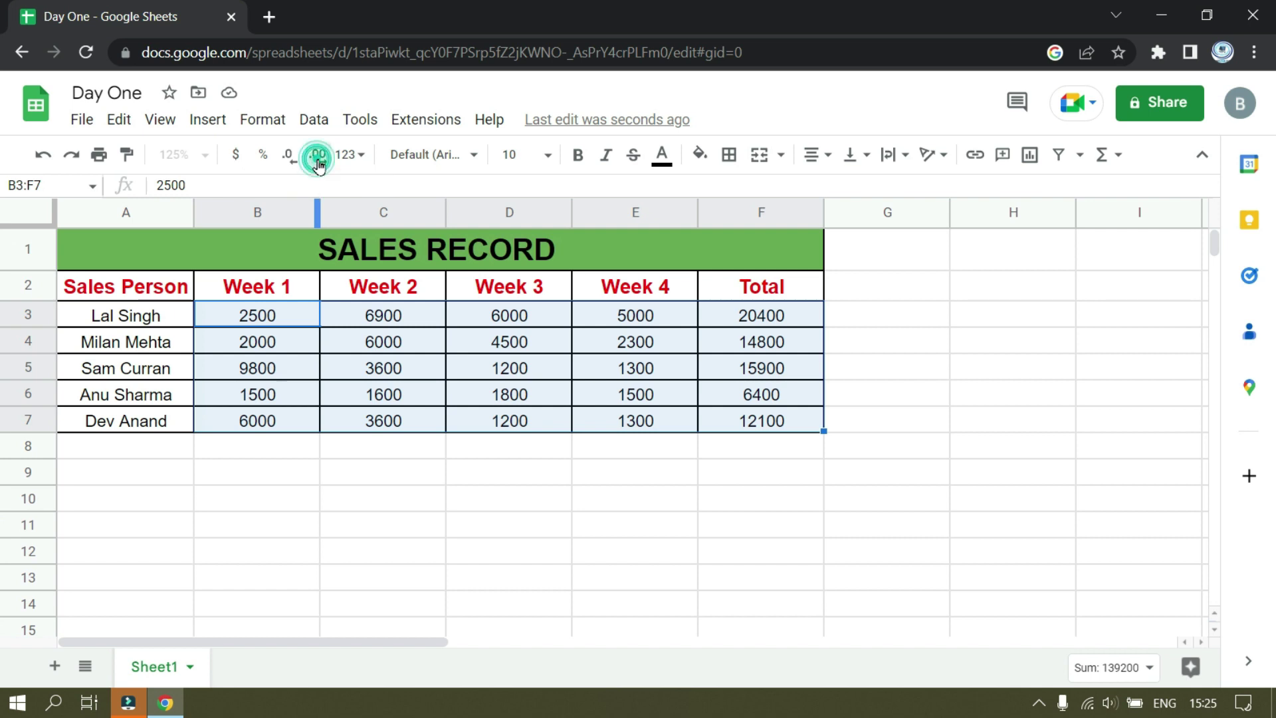
pyautogui.click(318, 156)
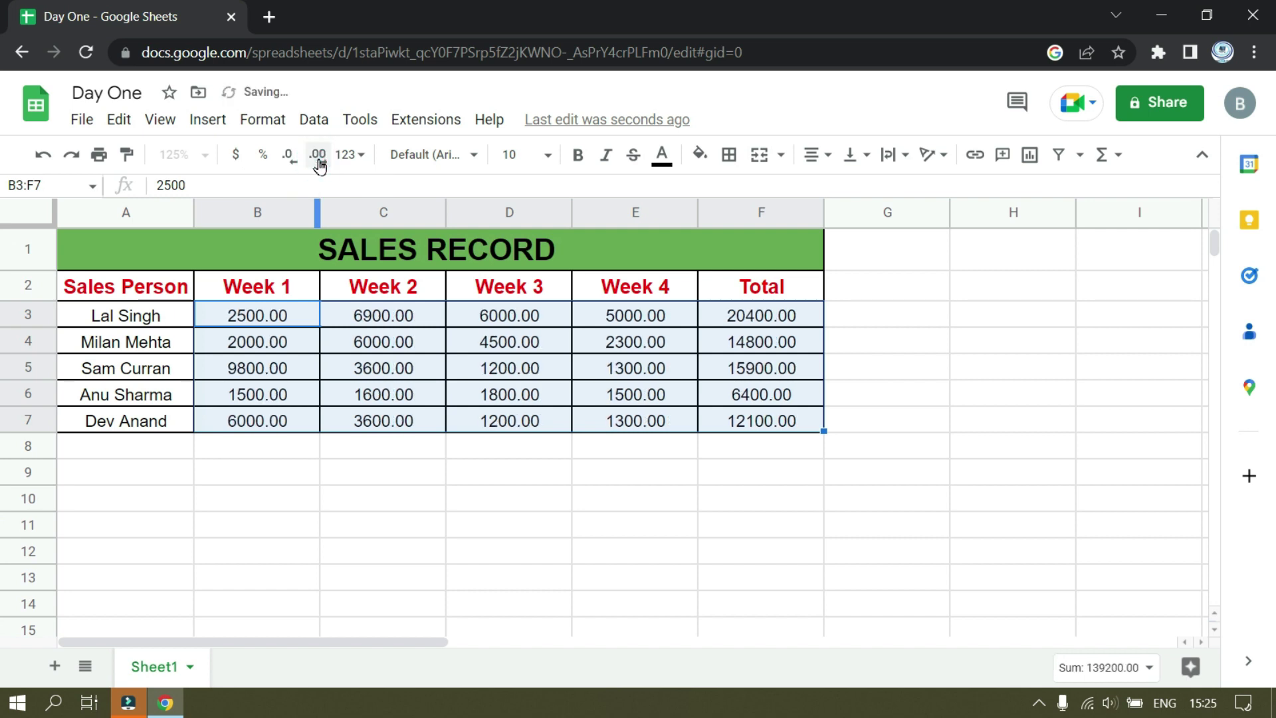
pyautogui.click(236, 157)
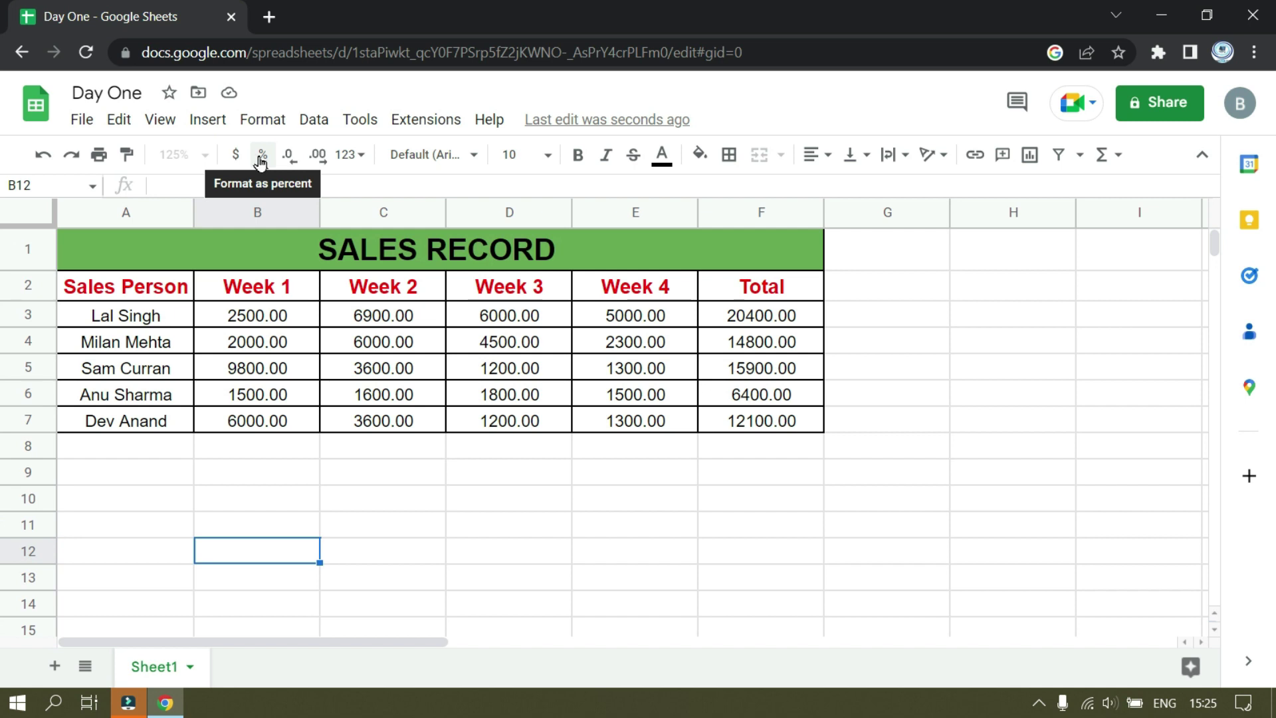
# Step: Set the font of the merged SALES RECORD title to Oswald
pyautogui.click(538, 234)
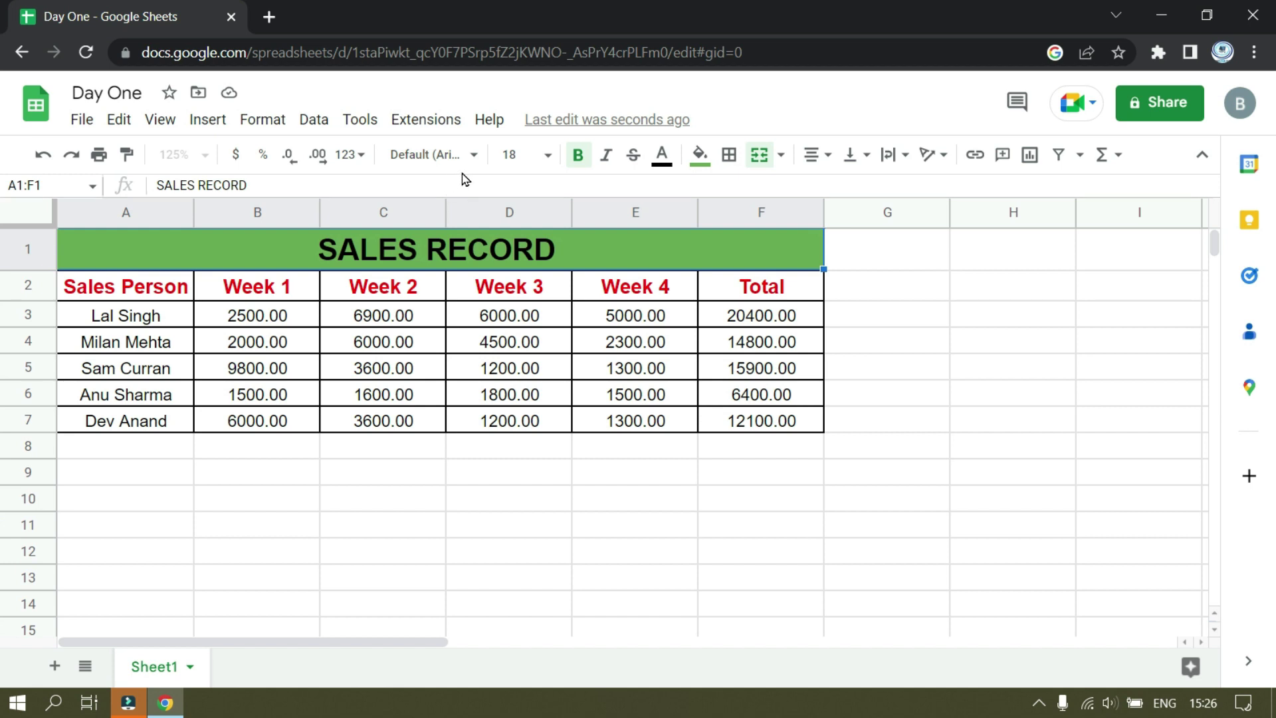
pyautogui.click(461, 156)
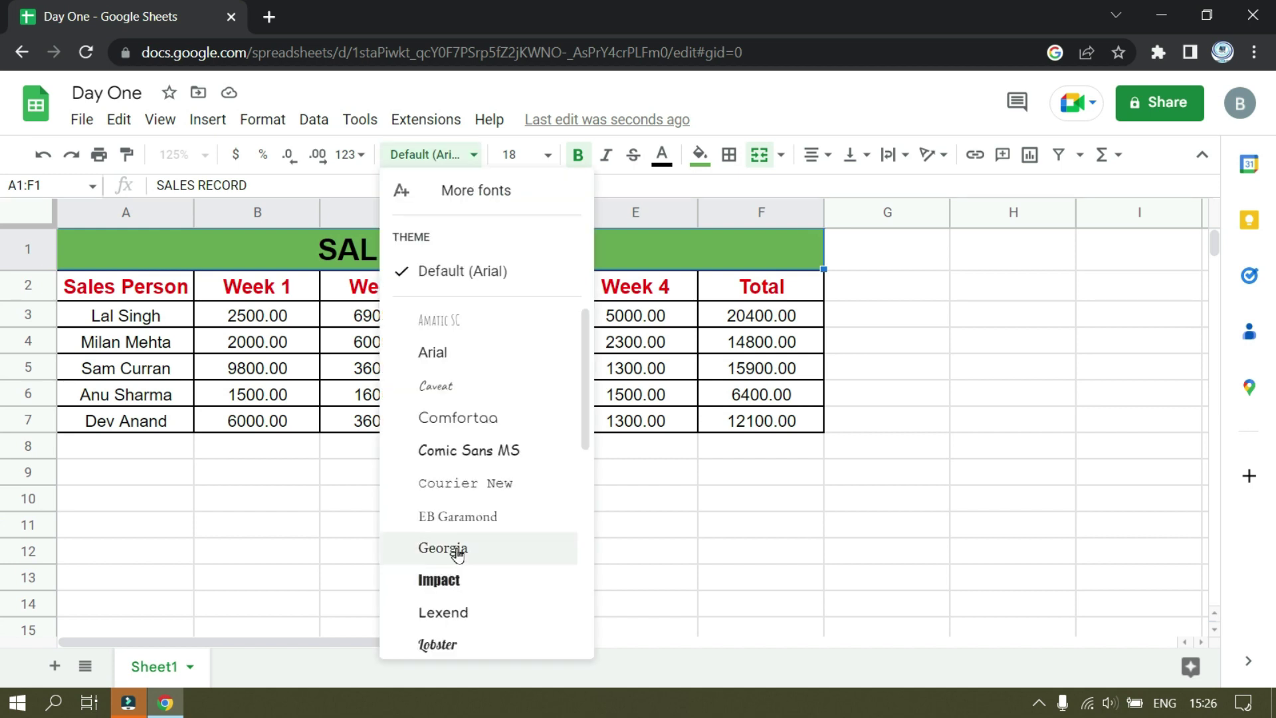
pyautogui.scroll(-3, 457, 552)
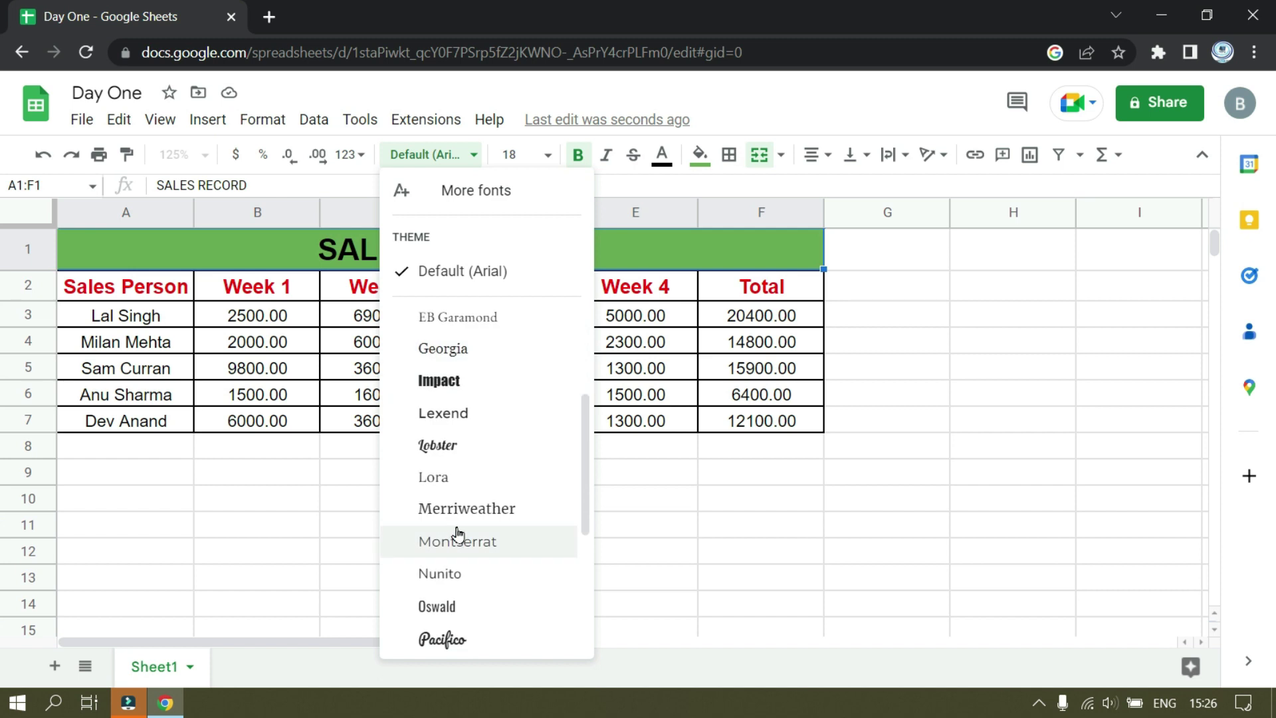
pyautogui.scroll(-4, 457, 531)
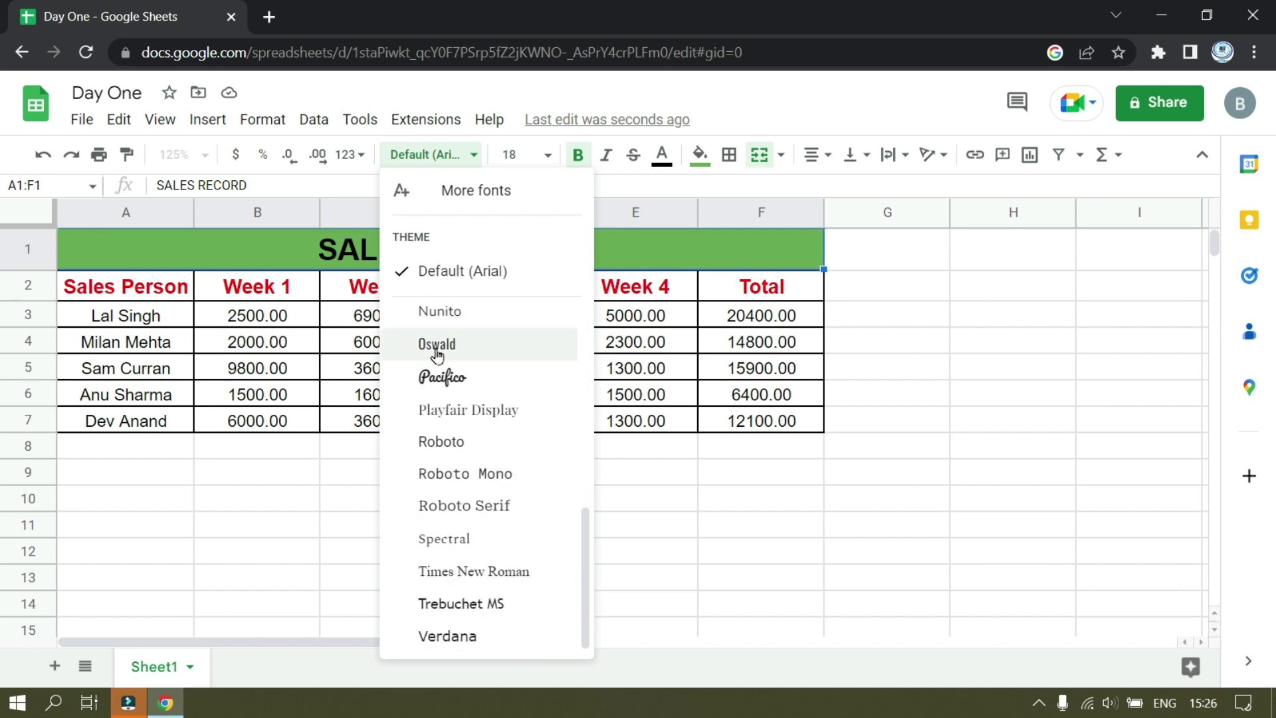
pyautogui.click(471, 356)
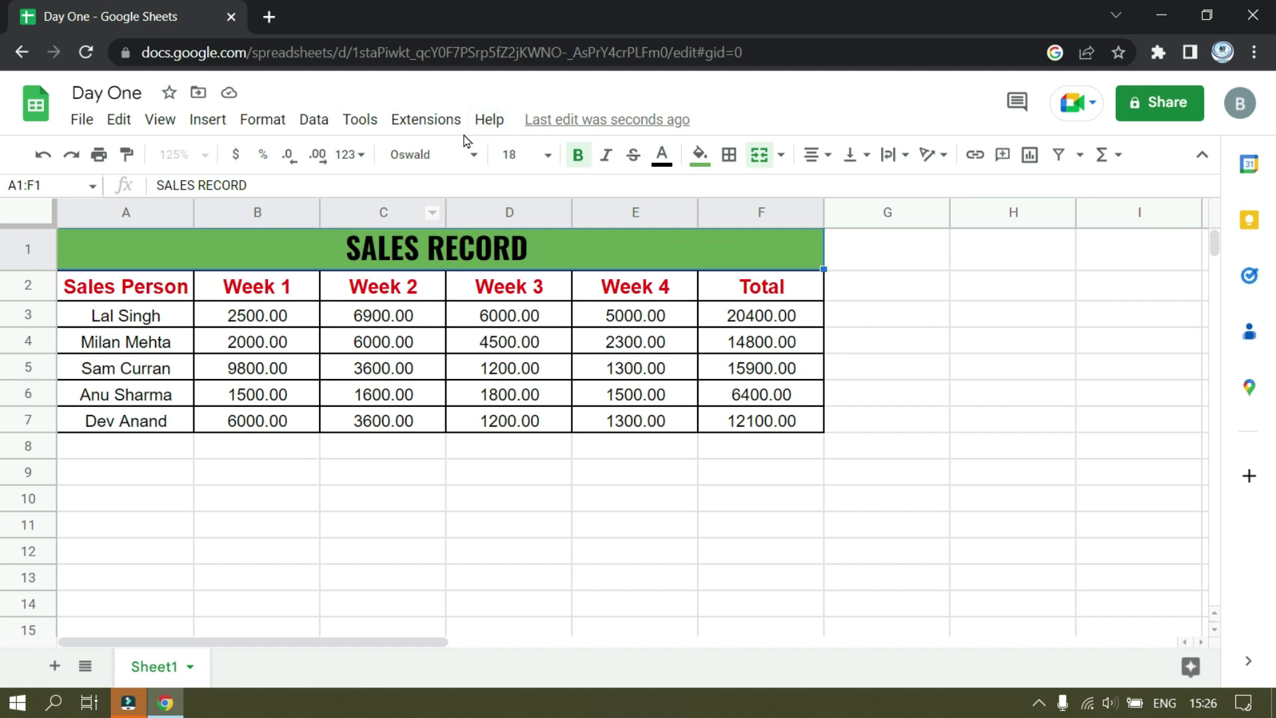
# Step: Search the menu commands for "Bold" through the help search, and clear the search without applying a command
pyautogui.click(487, 120)
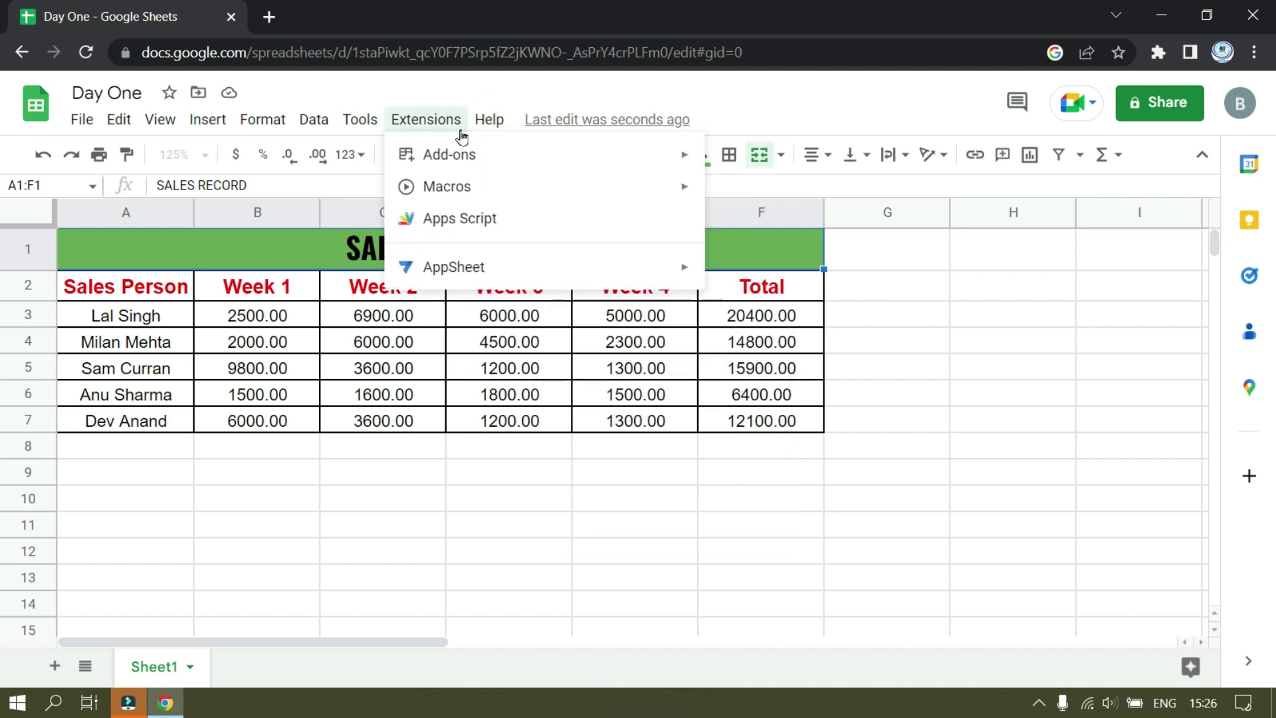
pyautogui.click(487, 120)
pyautogui.click(488, 120)
pyautogui.click(557, 175)
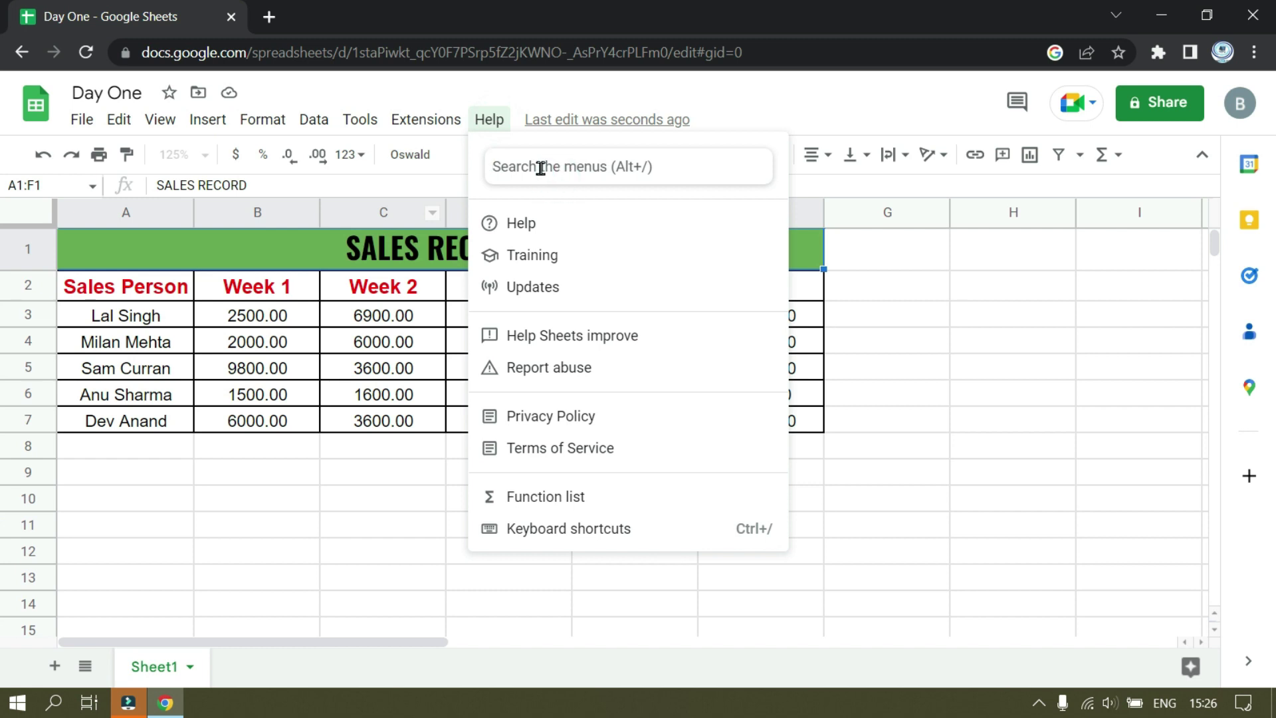
pyautogui.write('Bo')
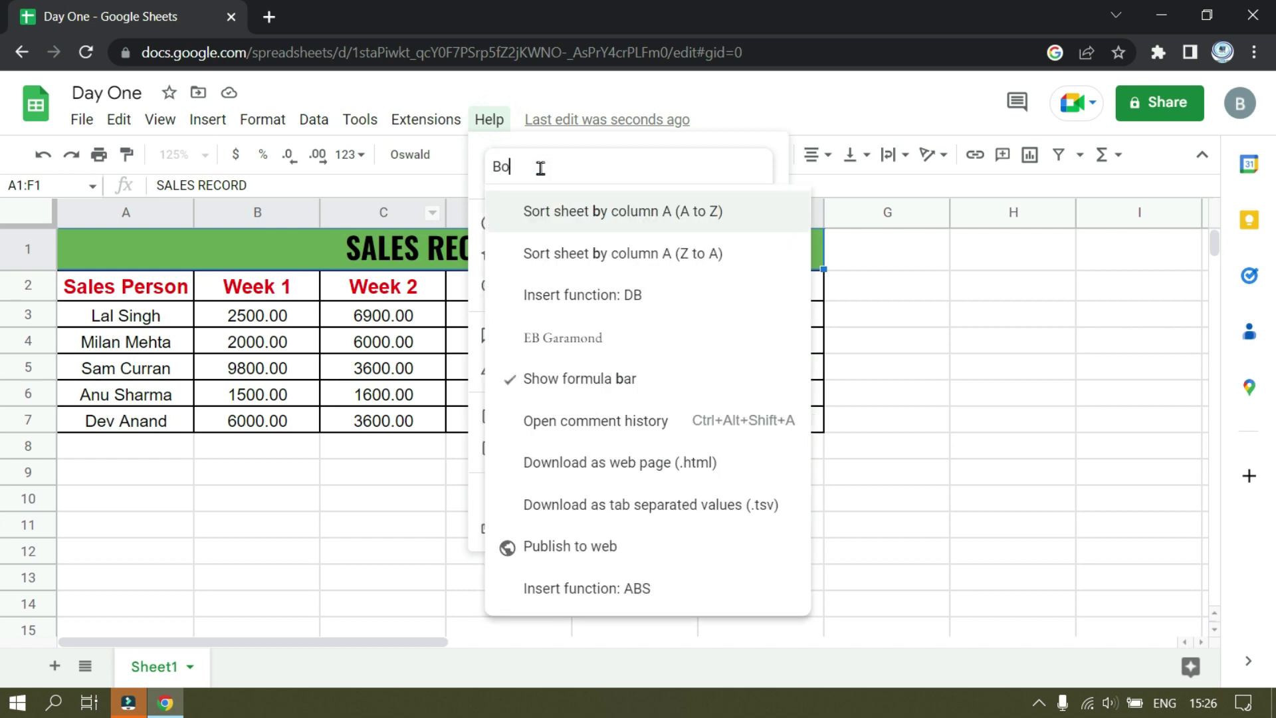
pyautogui.write('ld')
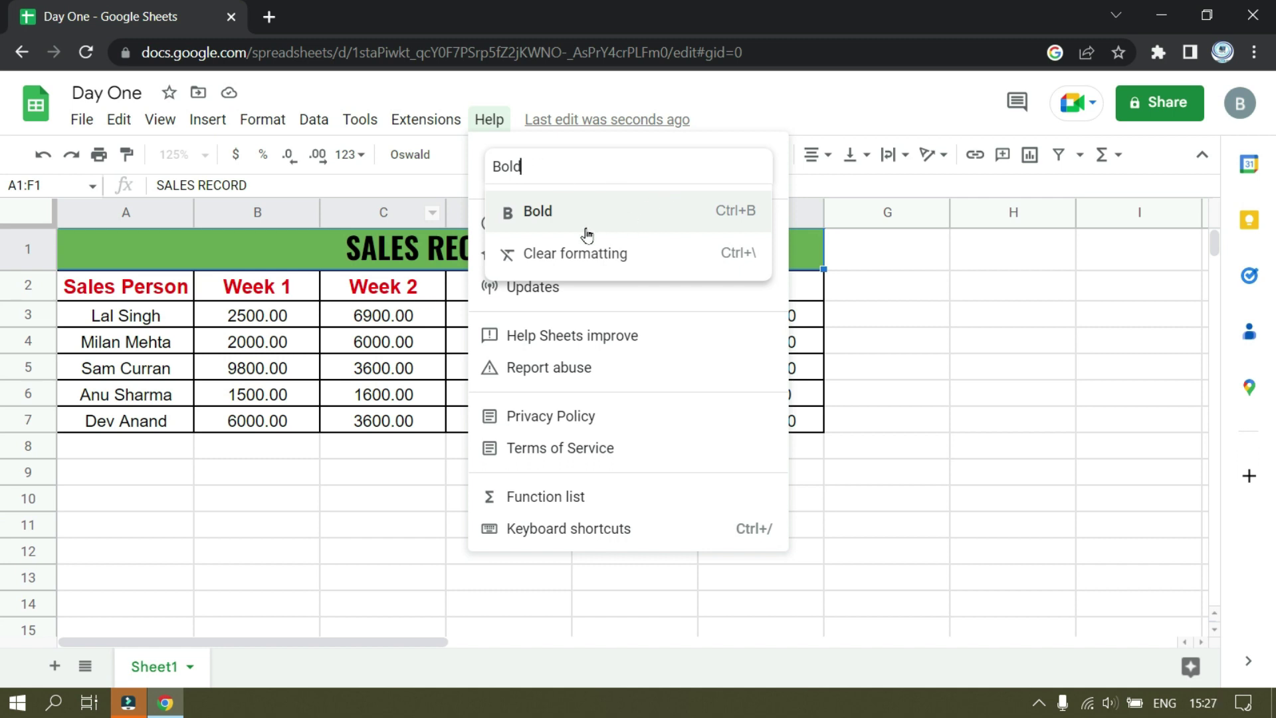
pyautogui.press('BackSpace')
pyautogui.press('BackSpace')
pyautogui.press('BackSpace')
pyautogui.press('BackSpace')
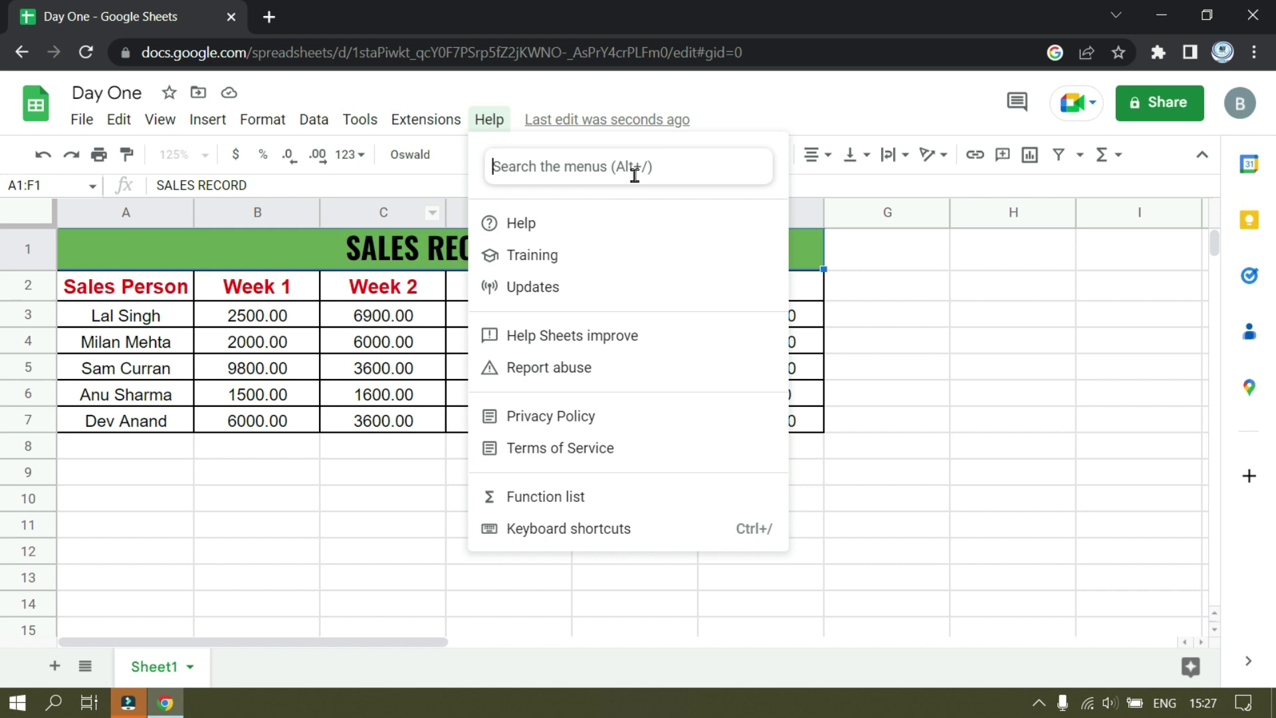
pyautogui.click(952, 258)
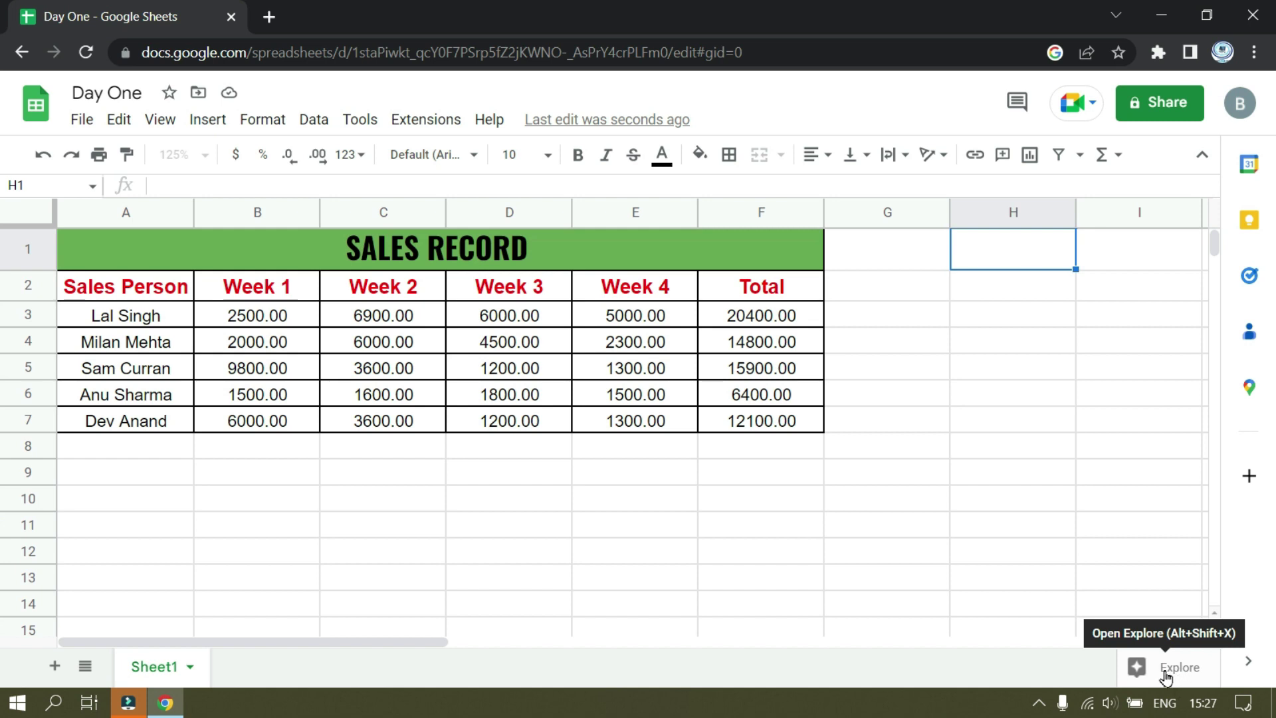
# Step: Open Explore and apply the suggested black and grey alternating colors to A2:F7
pyautogui.click(1165, 670)
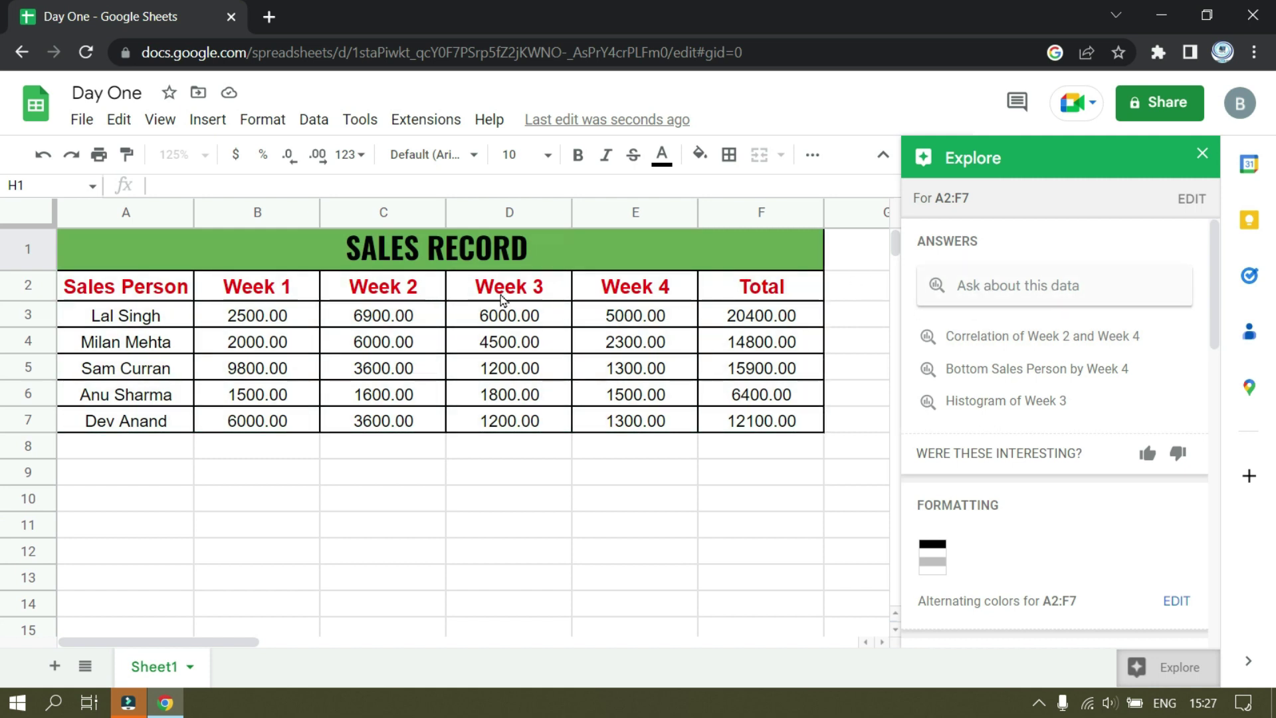
pyautogui.scroll(-1, 983, 399)
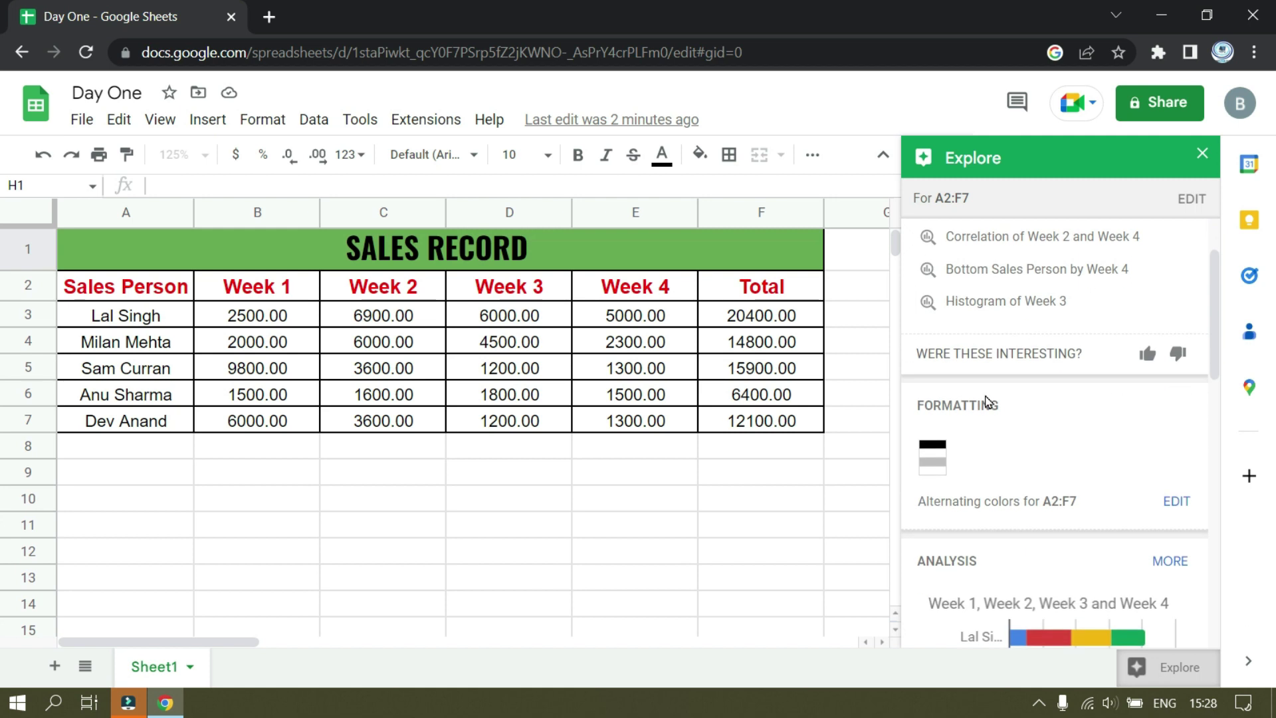
pyautogui.click(926, 469)
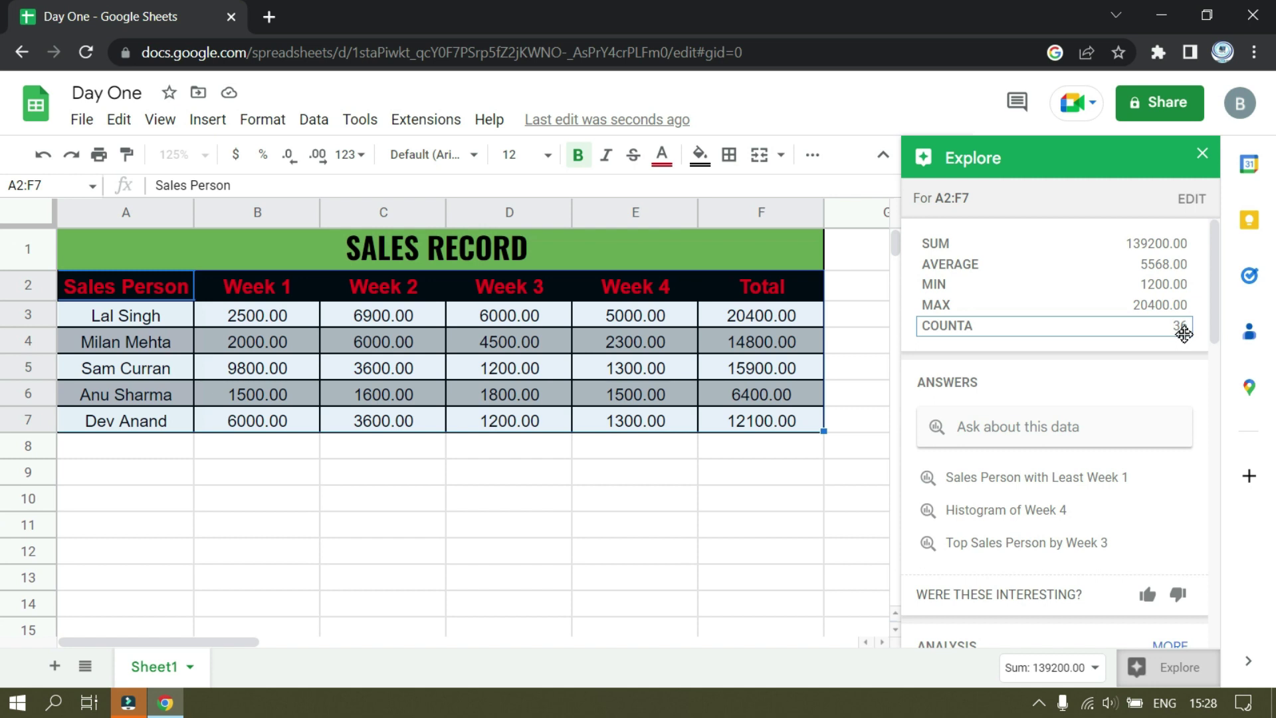
# Step: Insert Explore's suggested stacked bar chart of Week 1 to Week 4 and Total, reposition it over the sheet, and delete it
pyautogui.scroll(-3, 1035, 451)
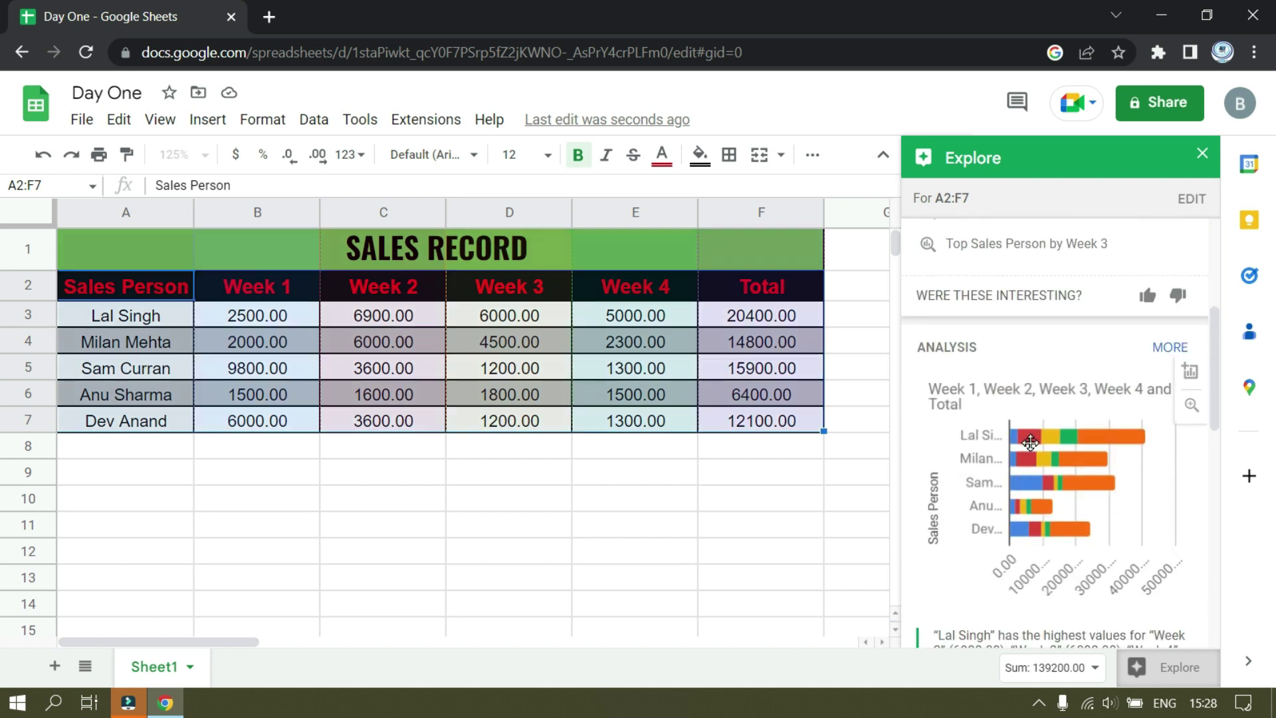
pyautogui.scroll(-3, 1030, 442)
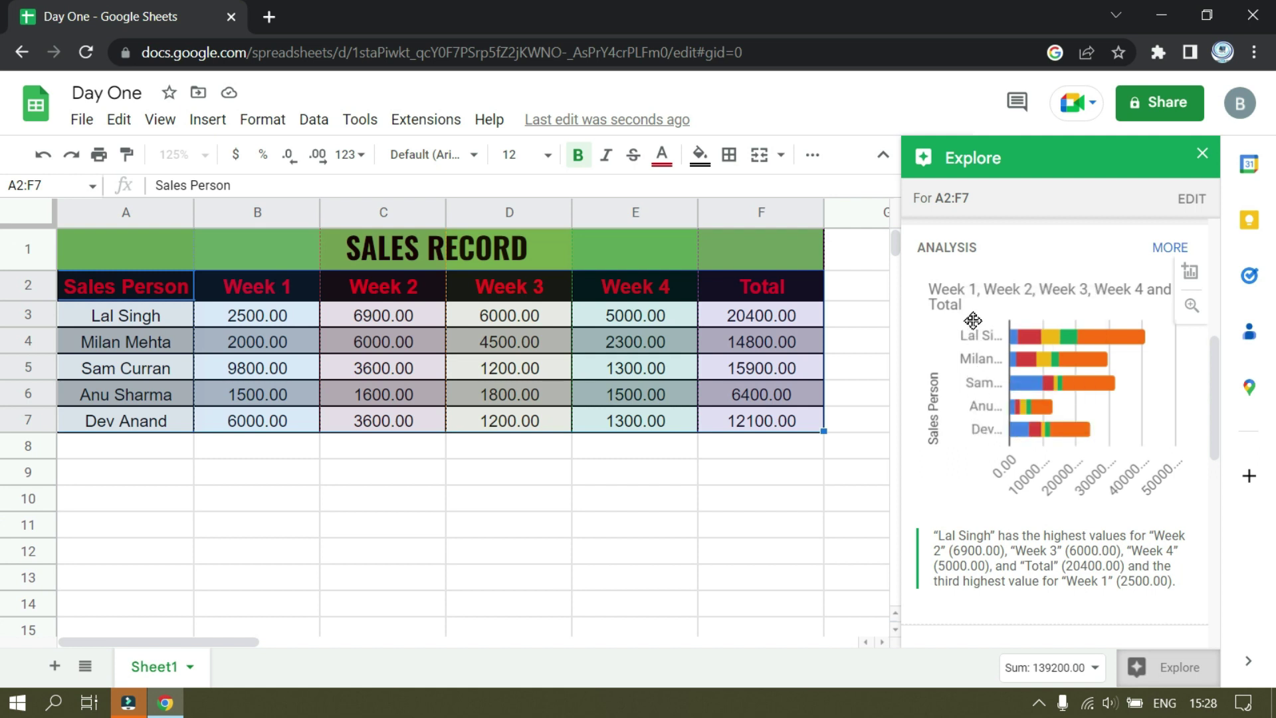
pyautogui.click(1052, 377)
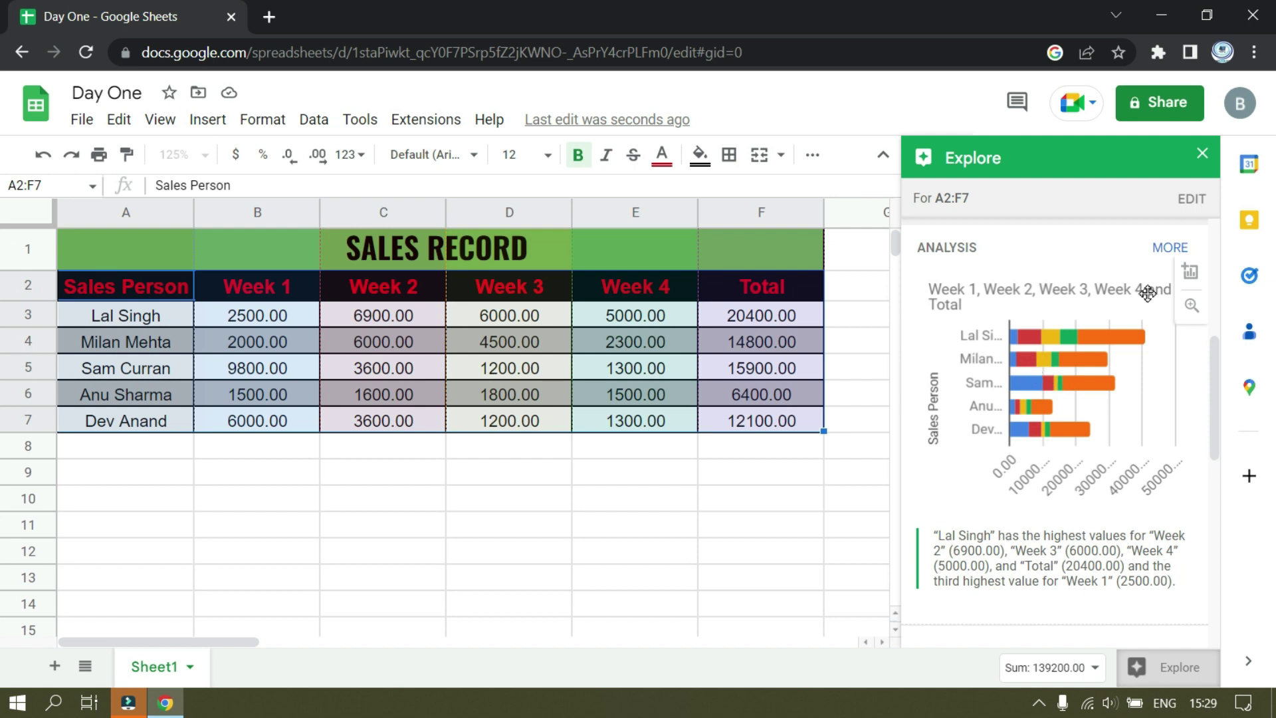
pyautogui.click(1189, 272)
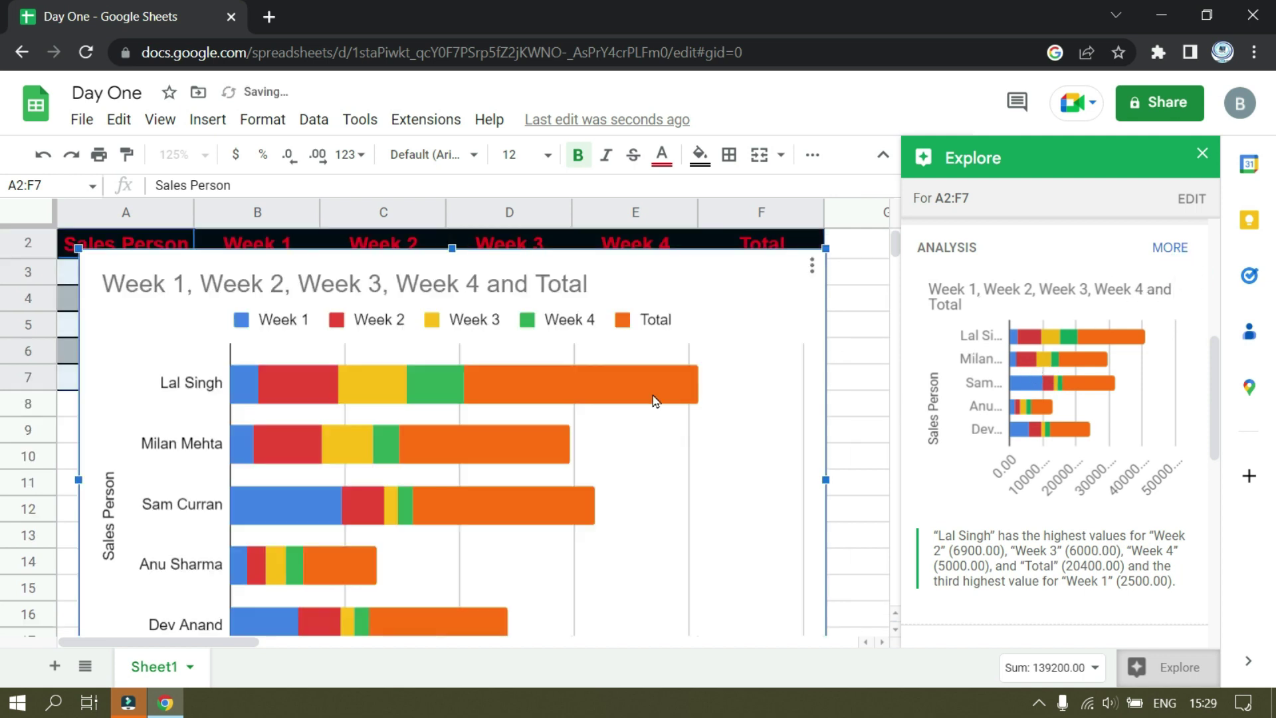
pyautogui.moveTo(670, 265)
pyautogui.mouseDown()
pyautogui.moveTo(681, 174)
pyautogui.moveTo(678, 242)
pyautogui.mouseUp()
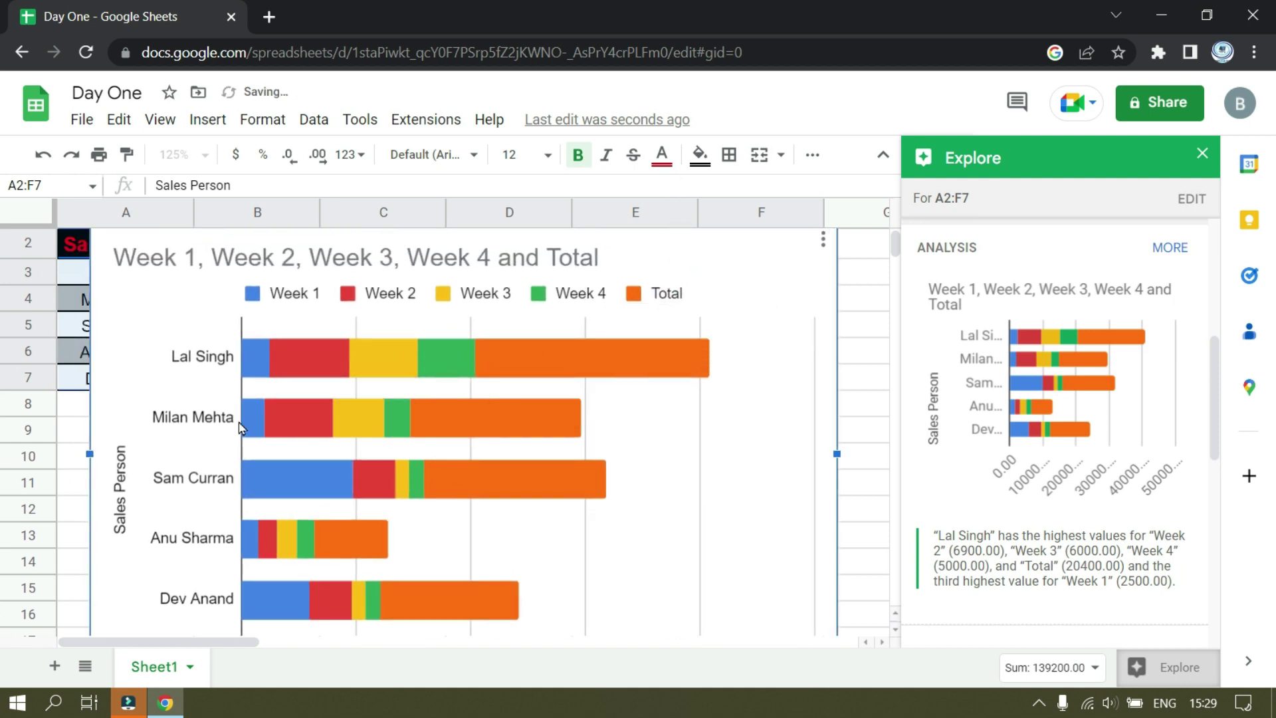
pyautogui.scroll(-1, 607, 462)
pyautogui.scroll(1, 608, 455)
pyautogui.press('Delete')
# Step: Insert Explore's suggested grouped bar chart of Week 1 to Week 4 and Total into the sheet
pyautogui.scroll(-5, 977, 428)
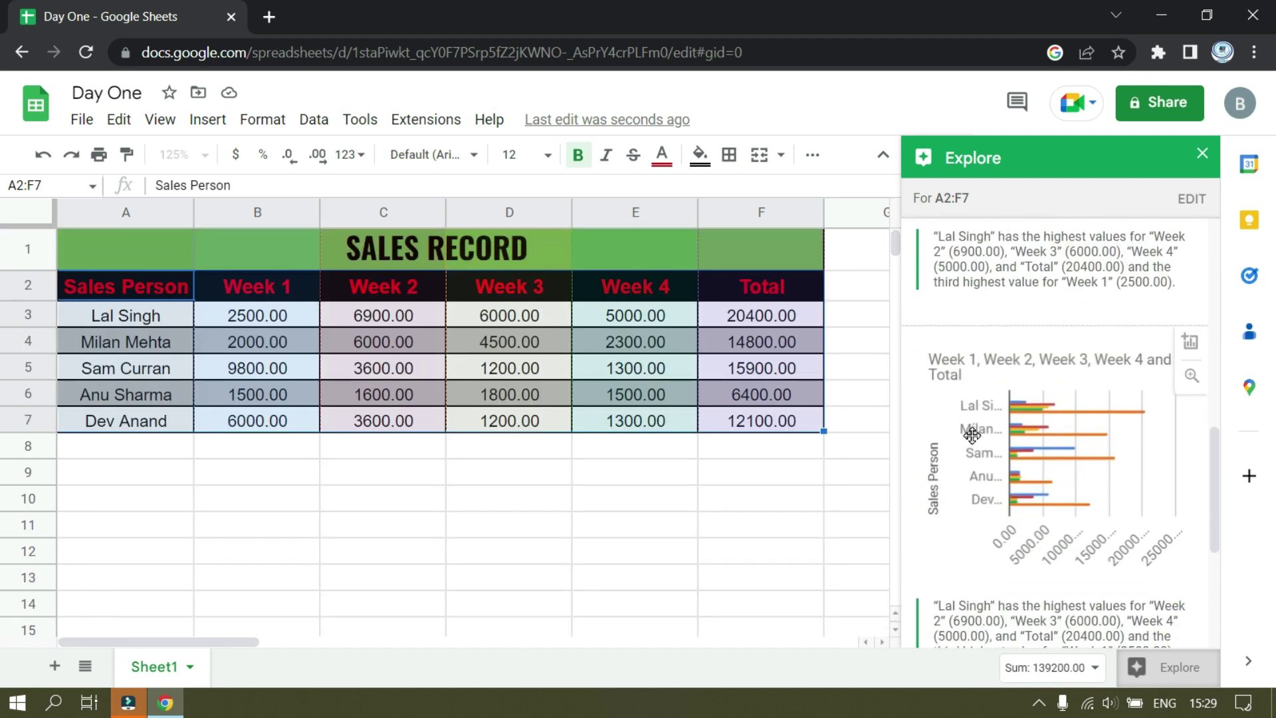
pyautogui.moveTo(1132, 409); pyautogui.dragTo(404, 371)
# Step: Preview Explore's suggested Week 1 pie chart at a larger size and close the preview
pyautogui.scroll(-5, 996, 505)
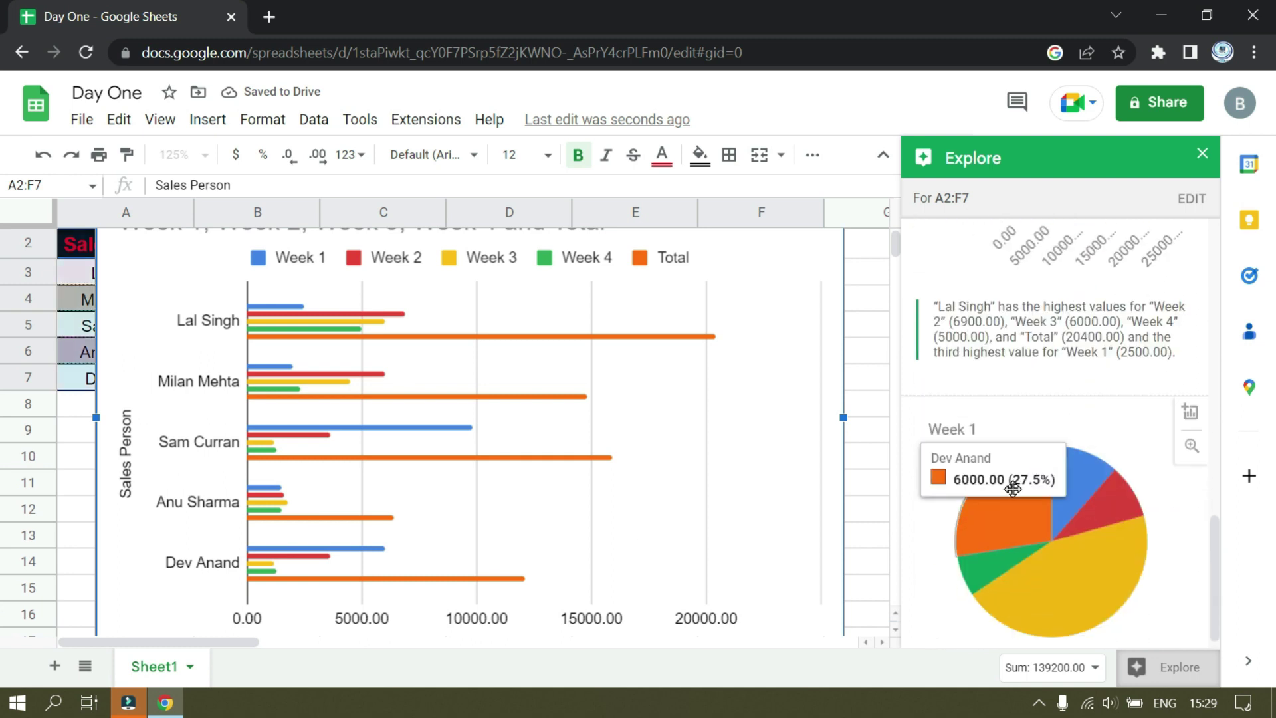
pyautogui.click(1192, 429)
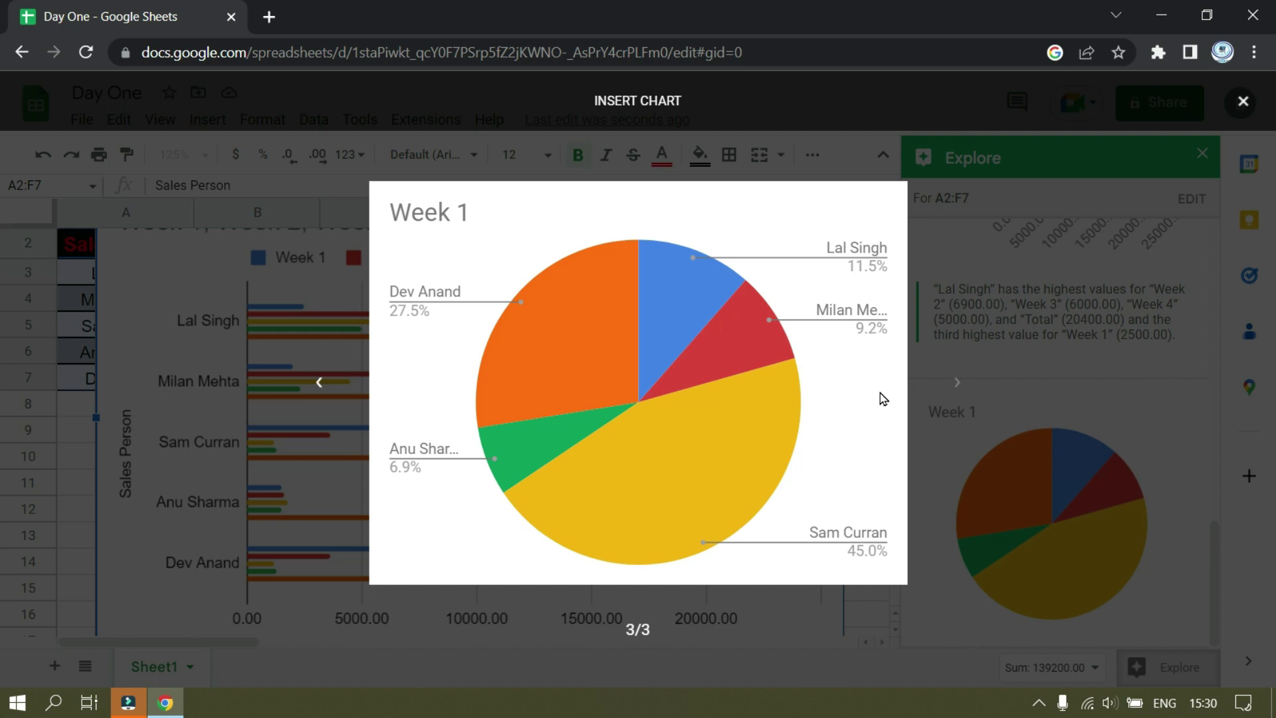
pyautogui.press('Escape')
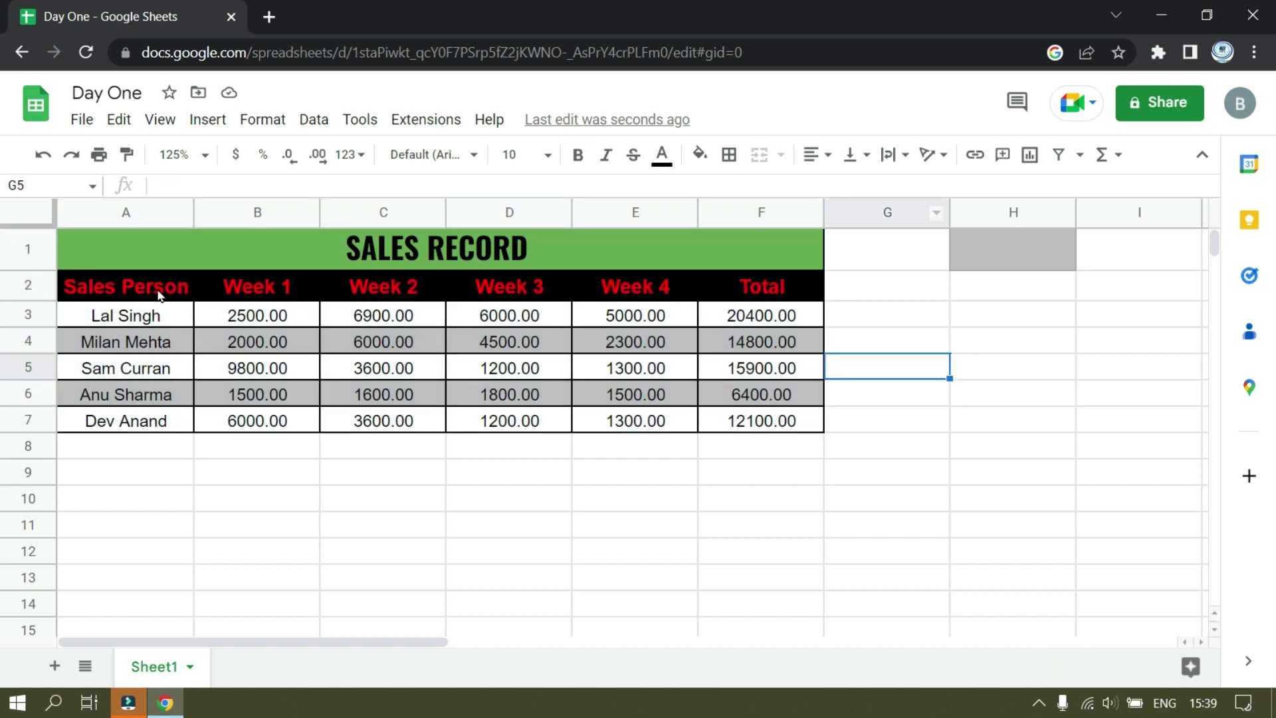
# Step: Create a new filter view for the range A2:F7 of the sales table
pyautogui.moveTo(159, 296); pyautogui.dragTo(774, 423)
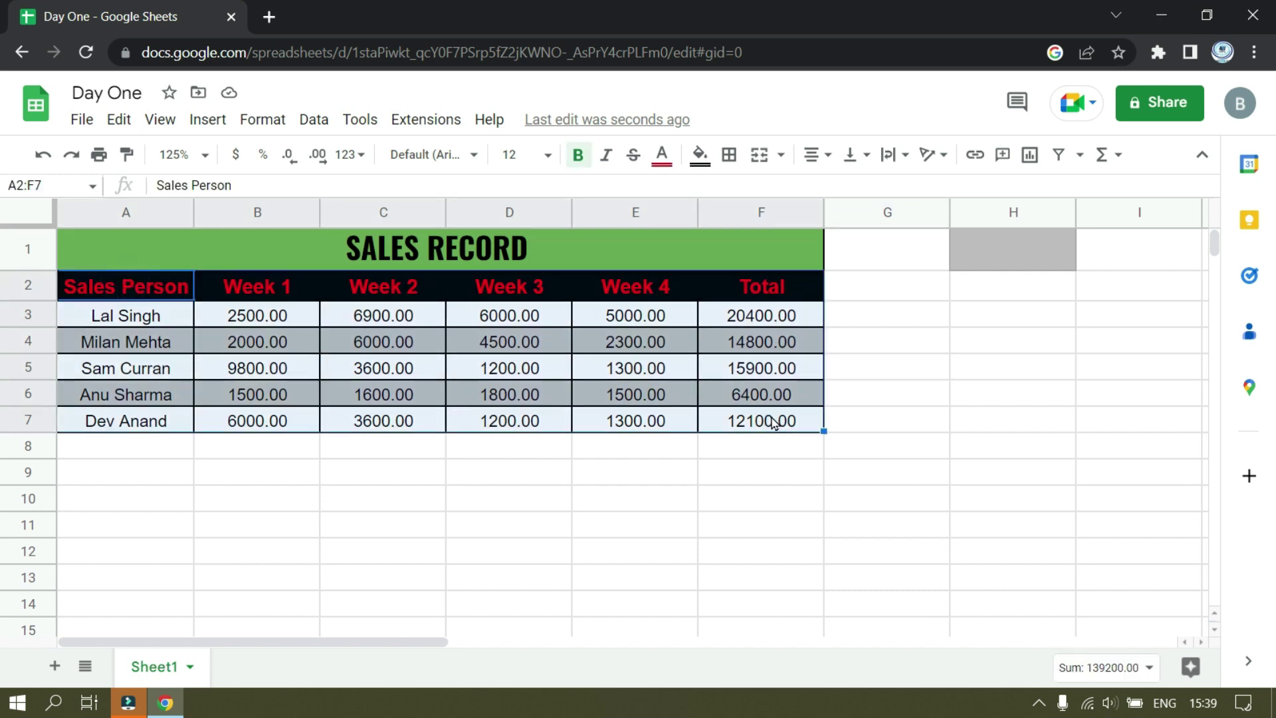
pyautogui.click(1077, 161)
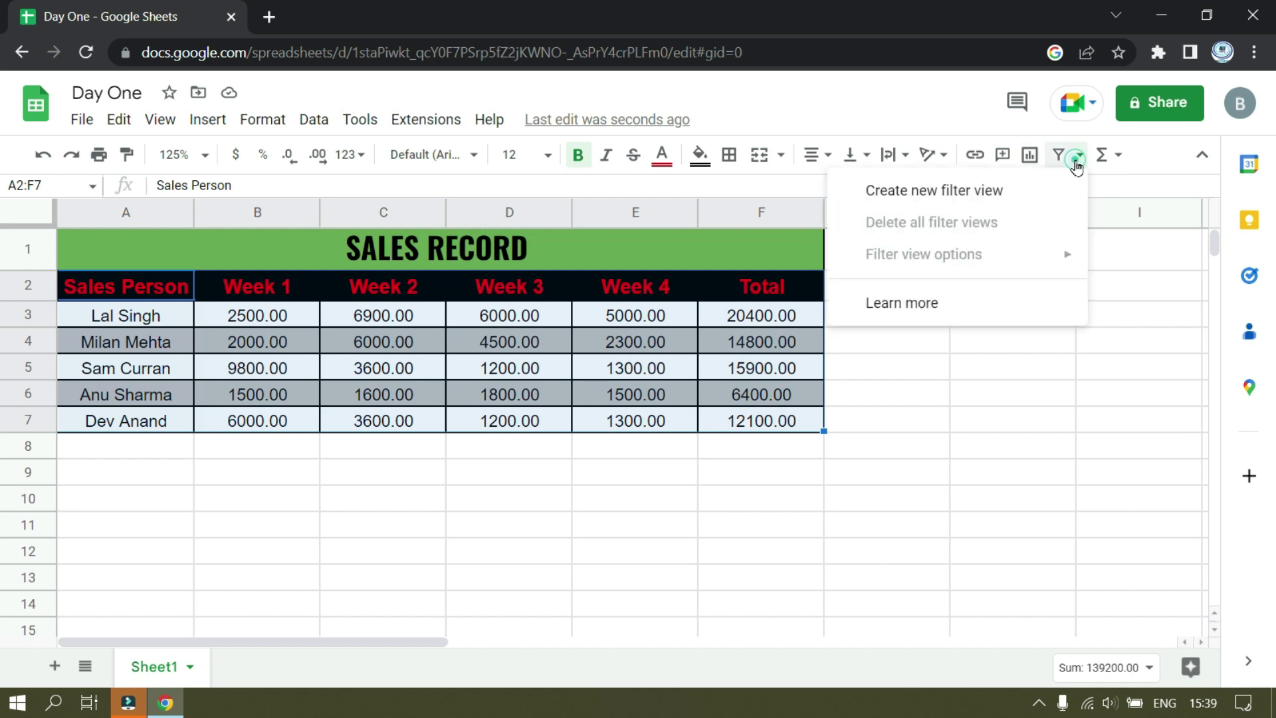
pyautogui.click(943, 198)
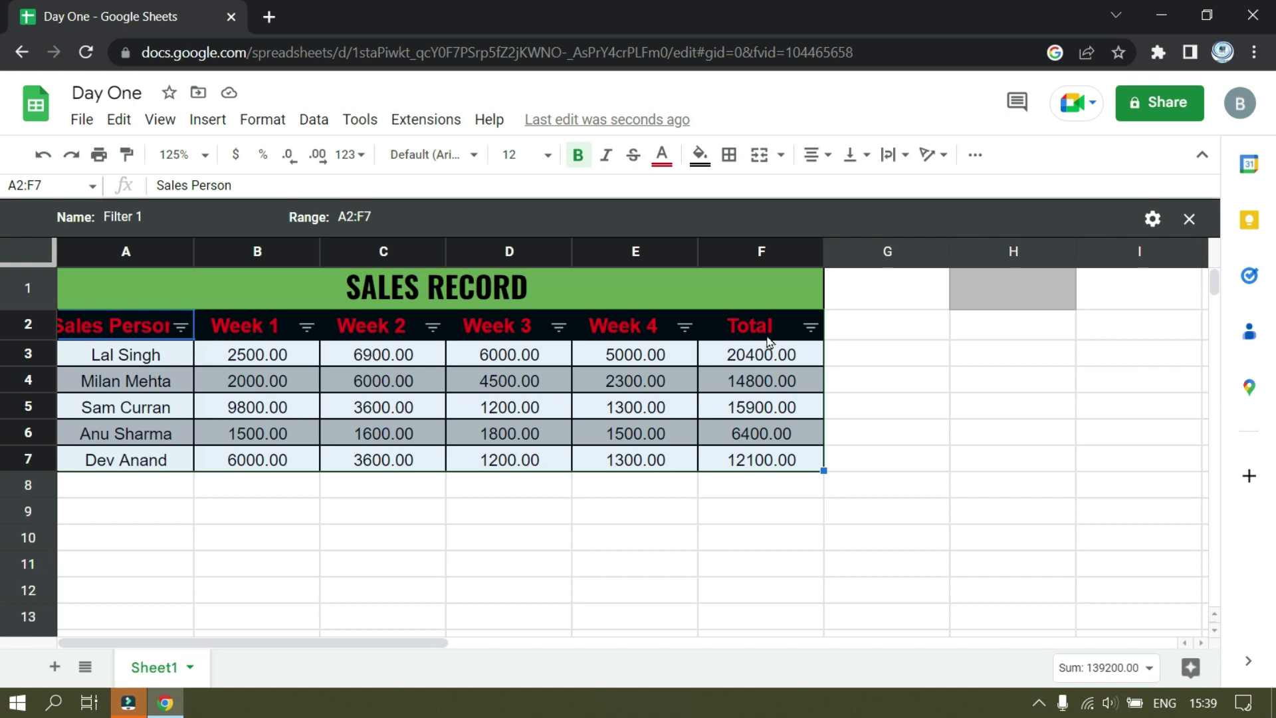
# Step: Sort the filtered sales table by the Total column in A → Z order
pyautogui.click(809, 326)
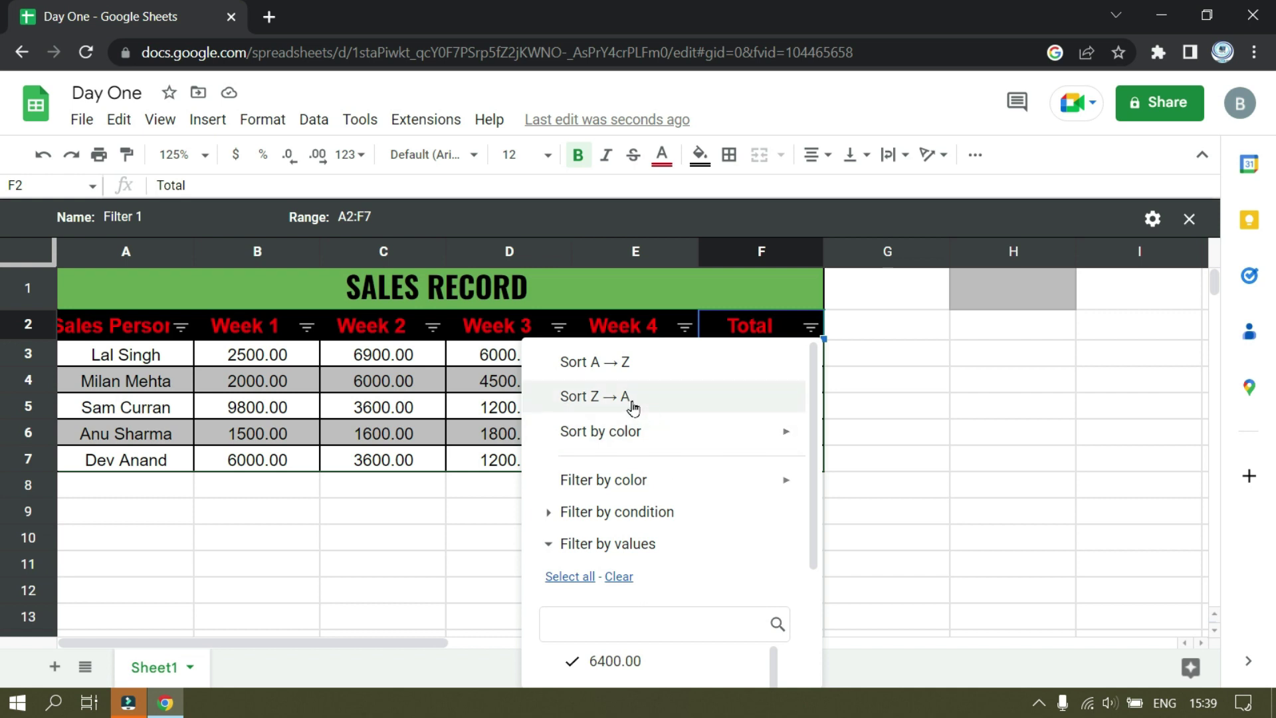
pyautogui.moveTo(694, 432)
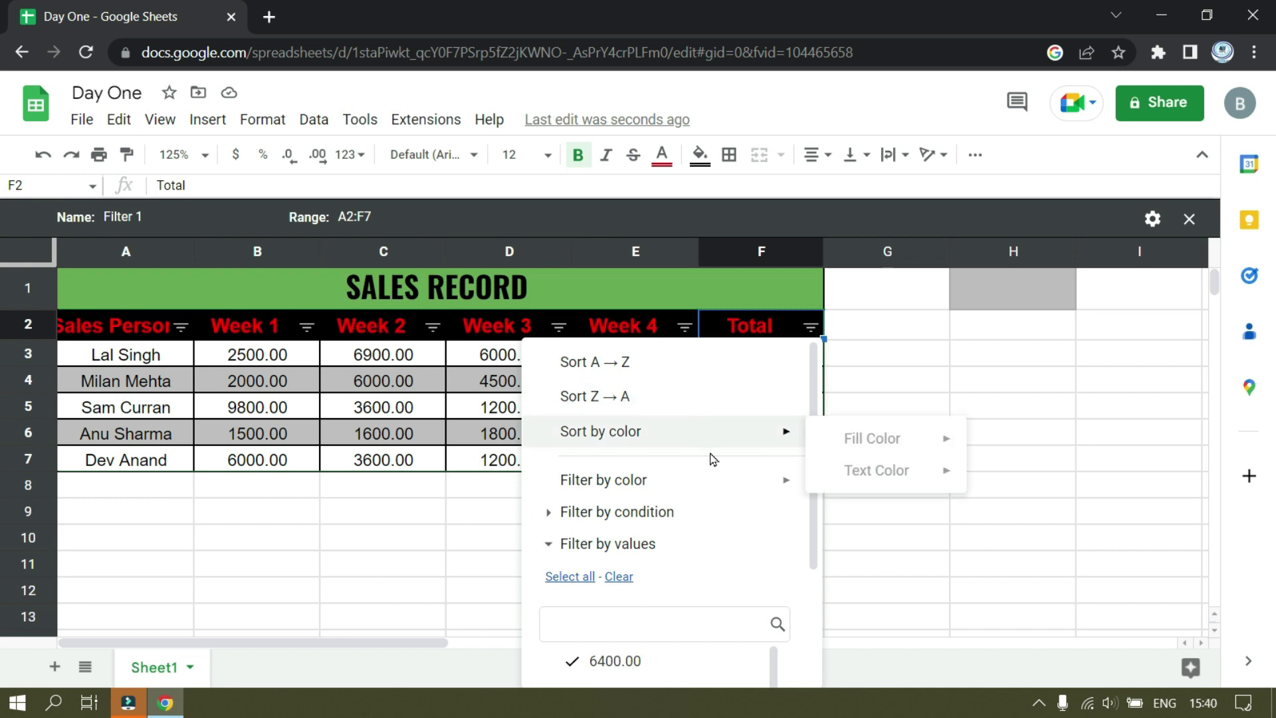
pyautogui.moveTo(709, 488)
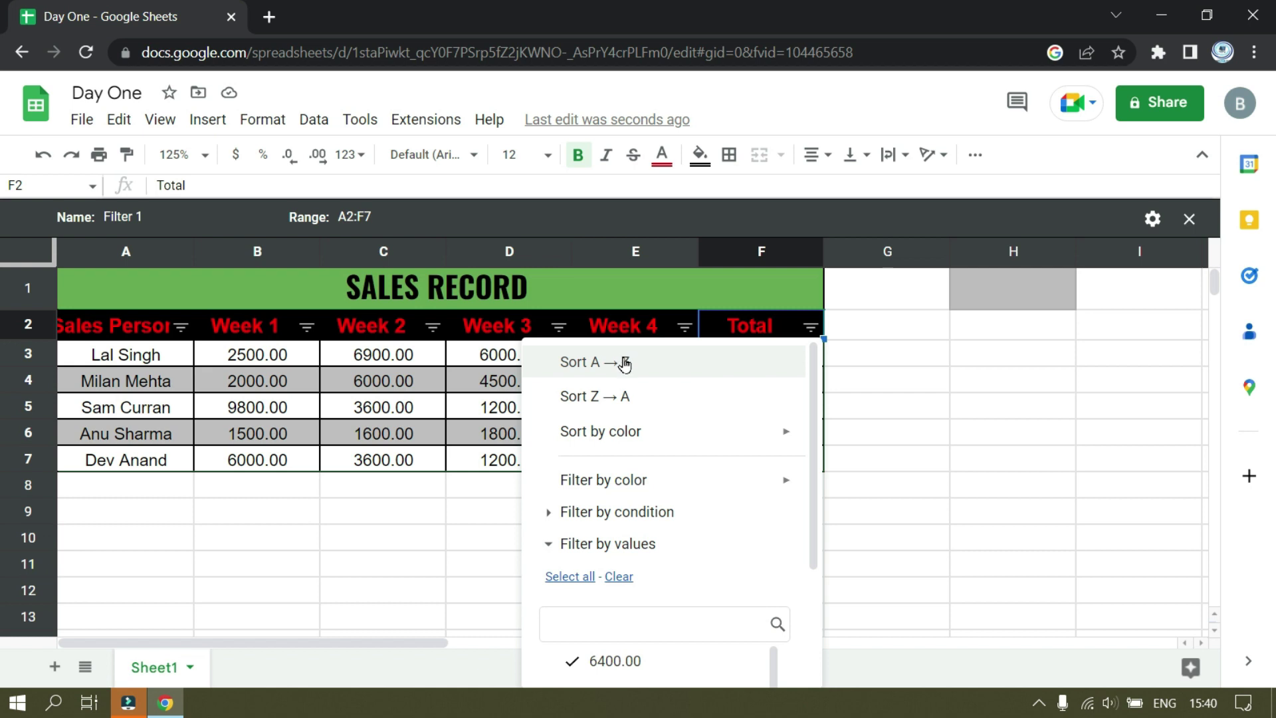
pyautogui.click(624, 364)
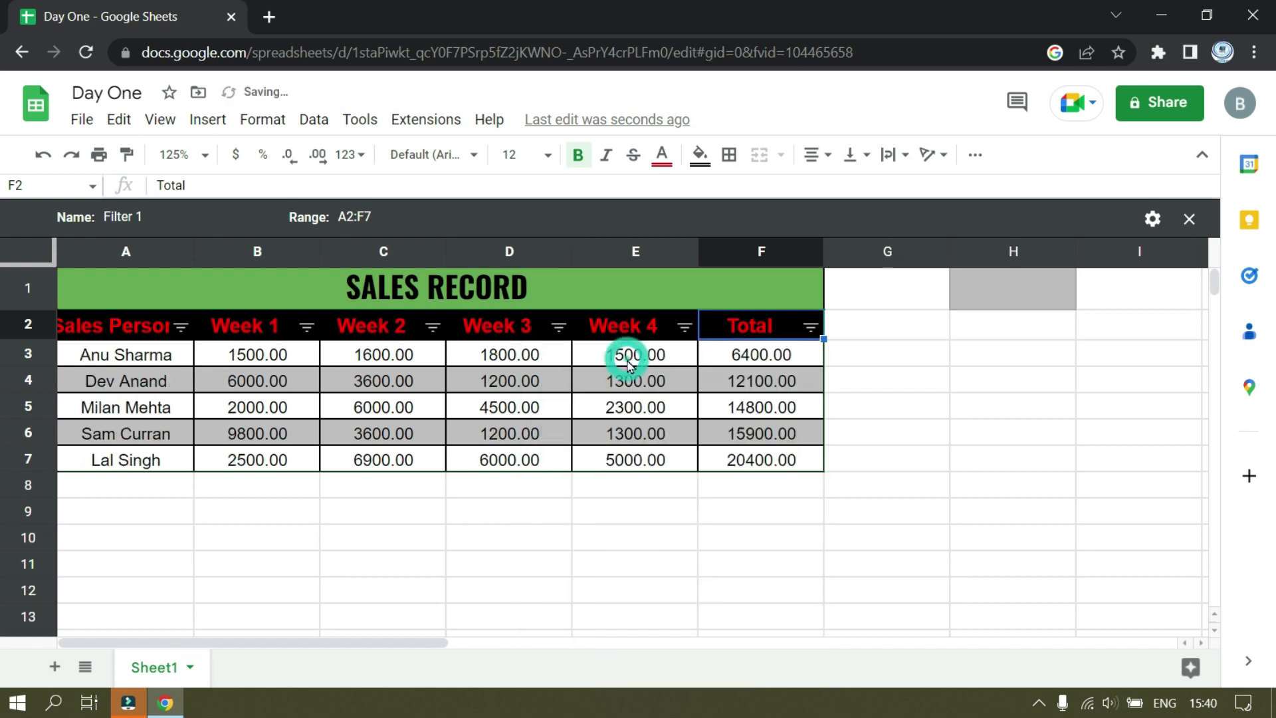
pyautogui.click(912, 385)
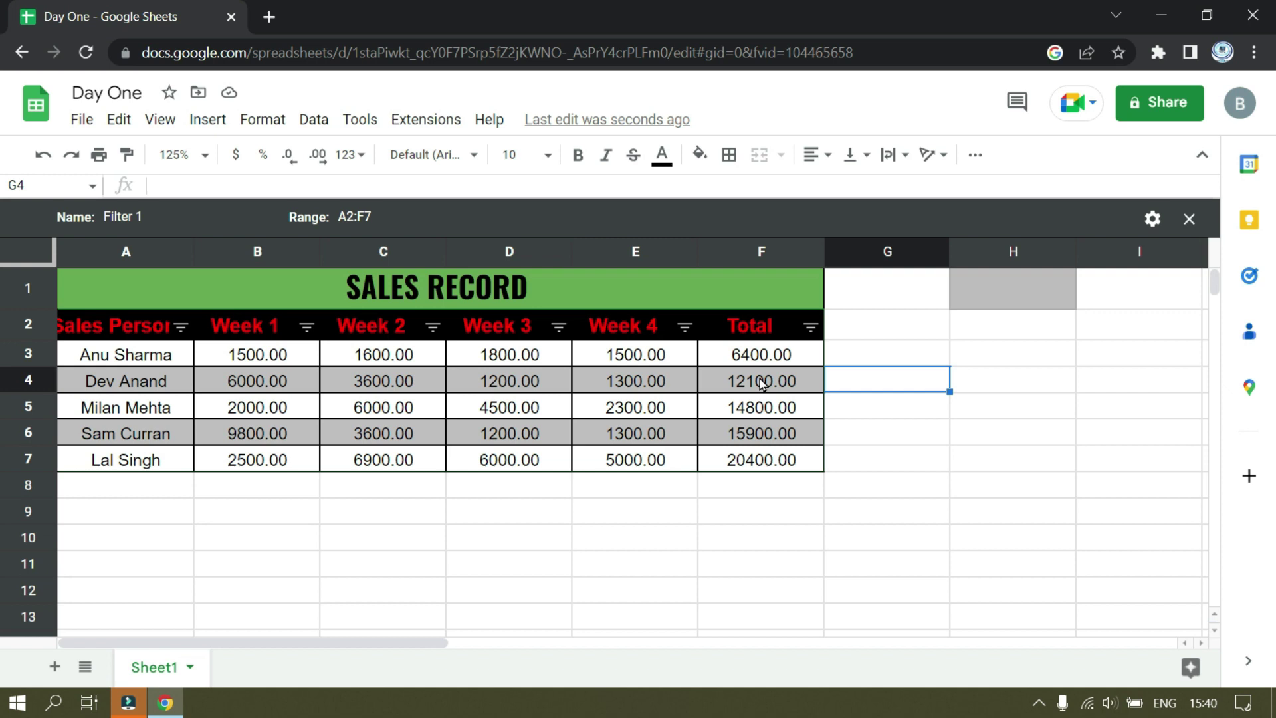
# Step: Rename the Sheet1 tab as Sales Data
pyautogui.click(189, 668)
pyautogui.click(383, 590)
pyautogui.click(189, 668)
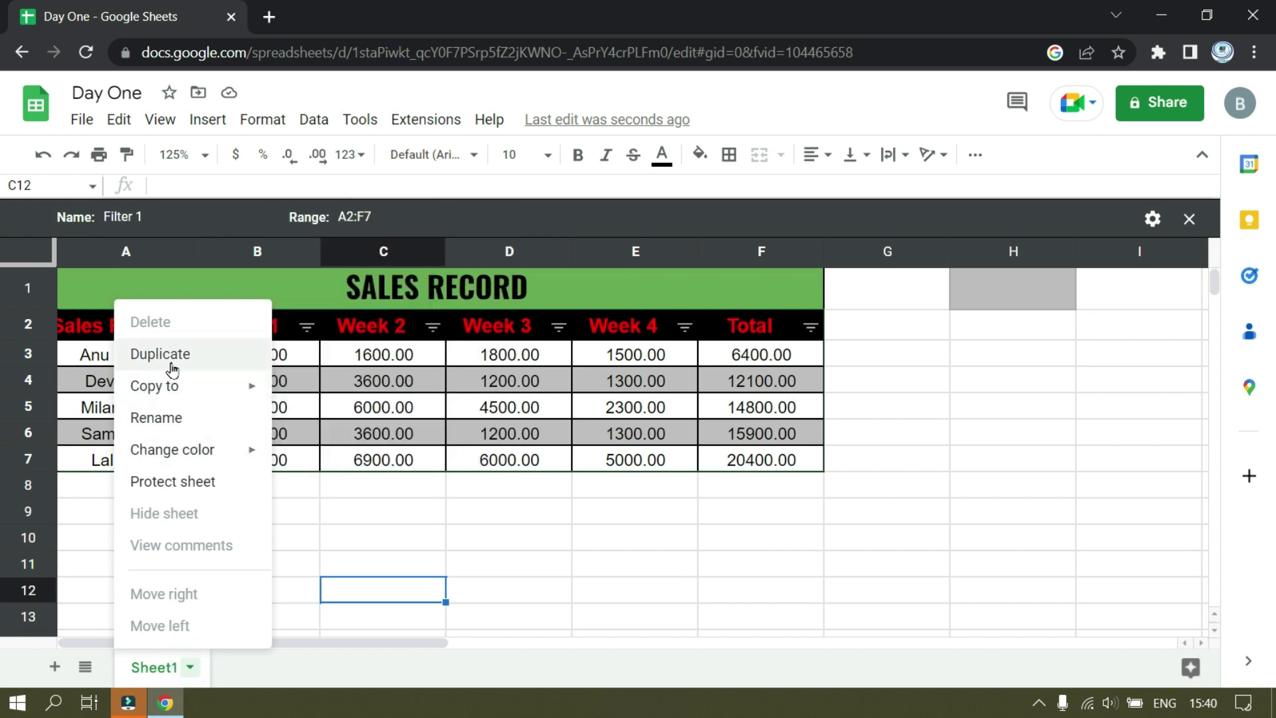
pyautogui.moveTo(170, 385)
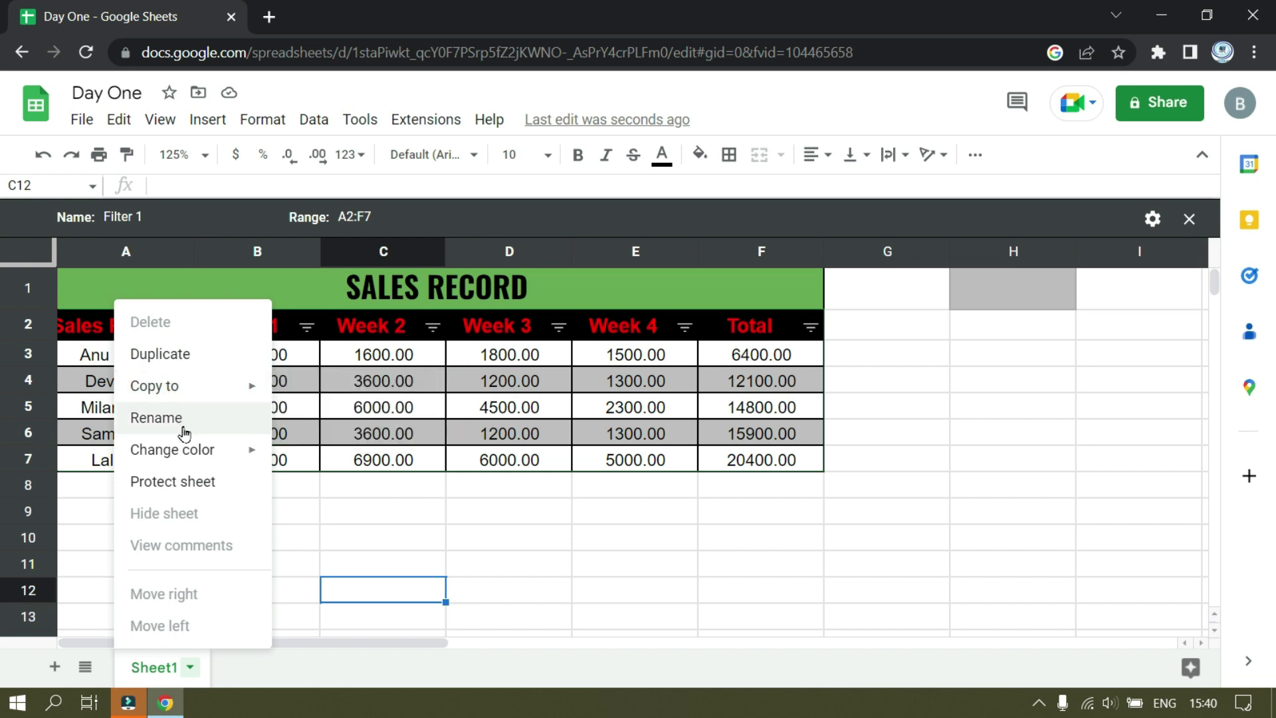
pyautogui.moveTo(188, 455)
pyautogui.click(163, 419)
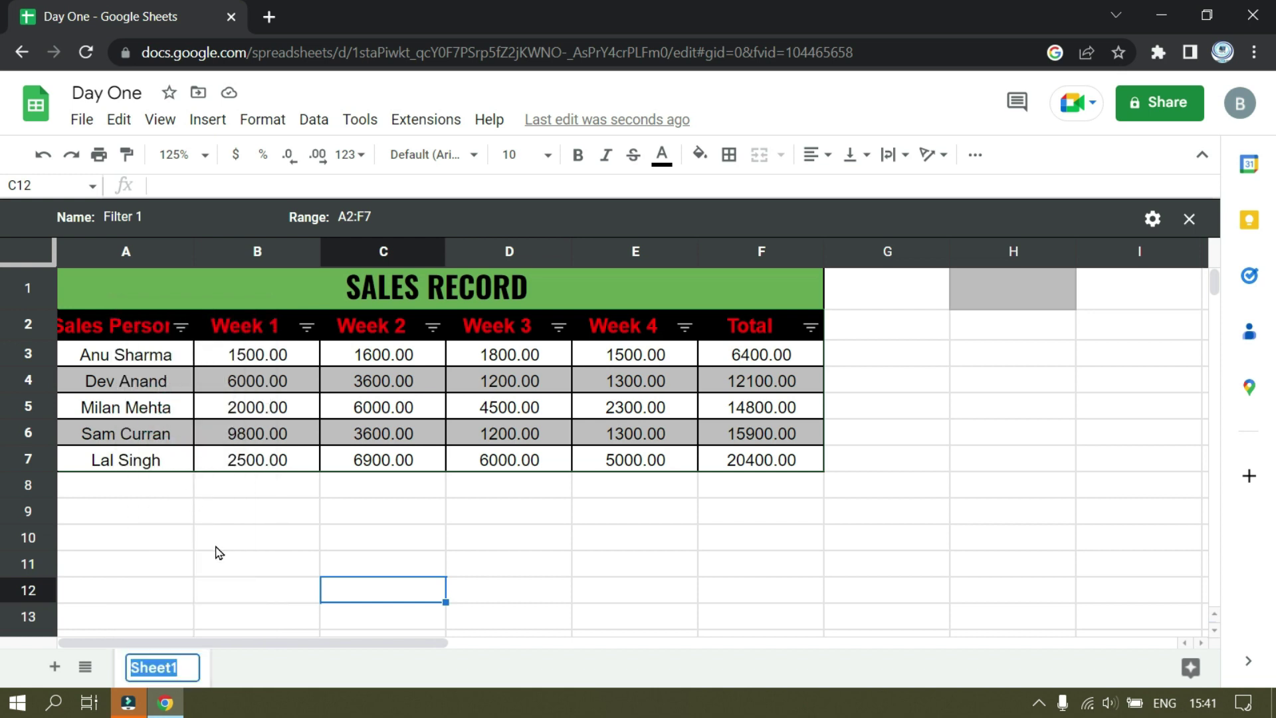
pyautogui.press('BackSpace')
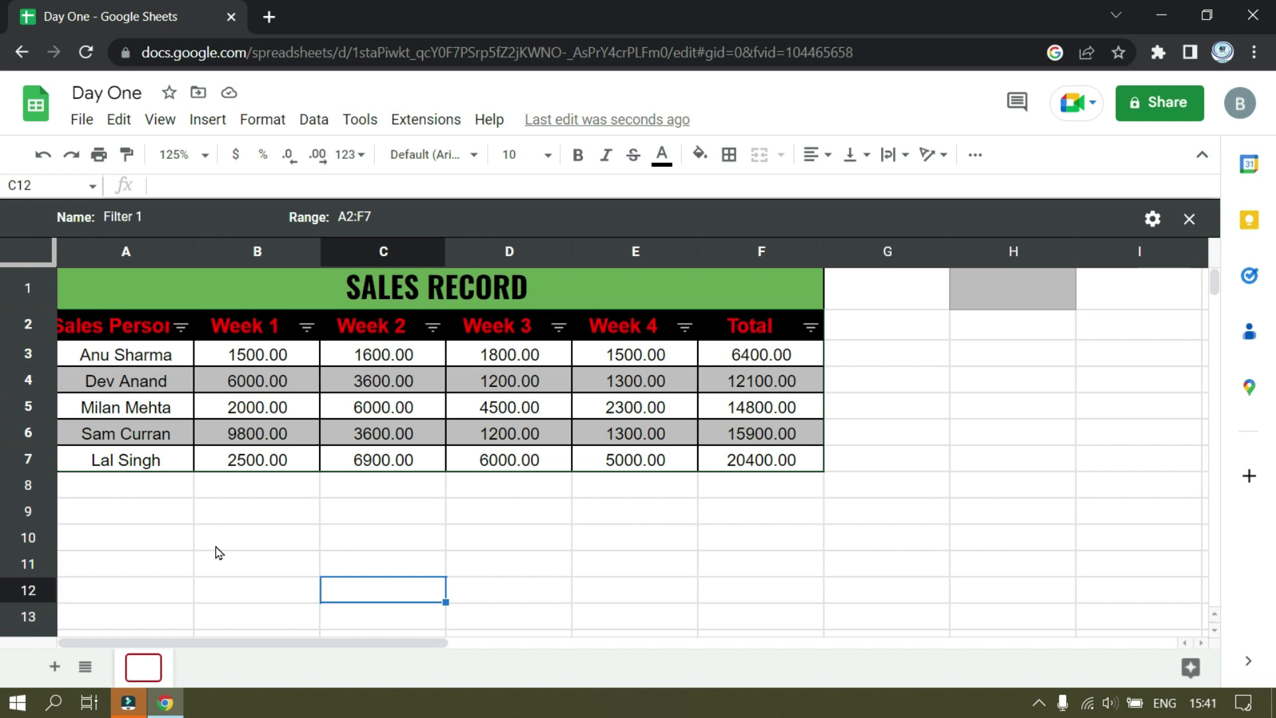
pyautogui.write('Sale')
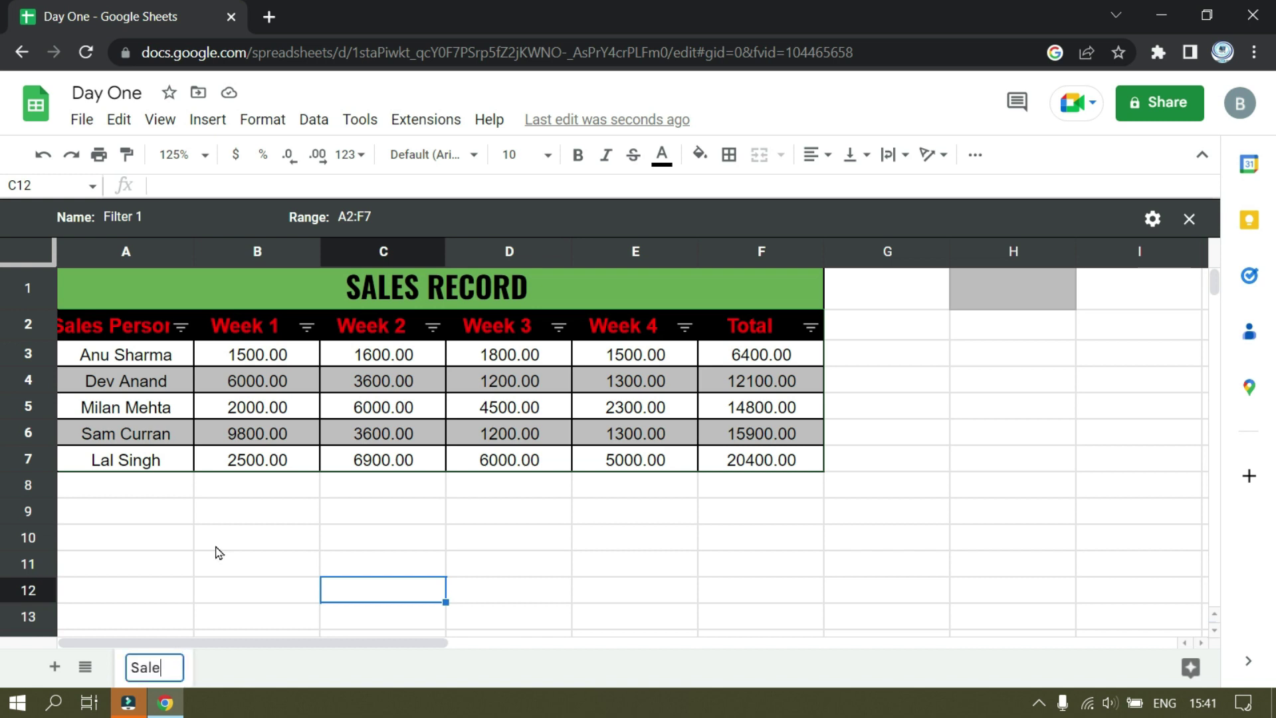
pyautogui.write('s Data')
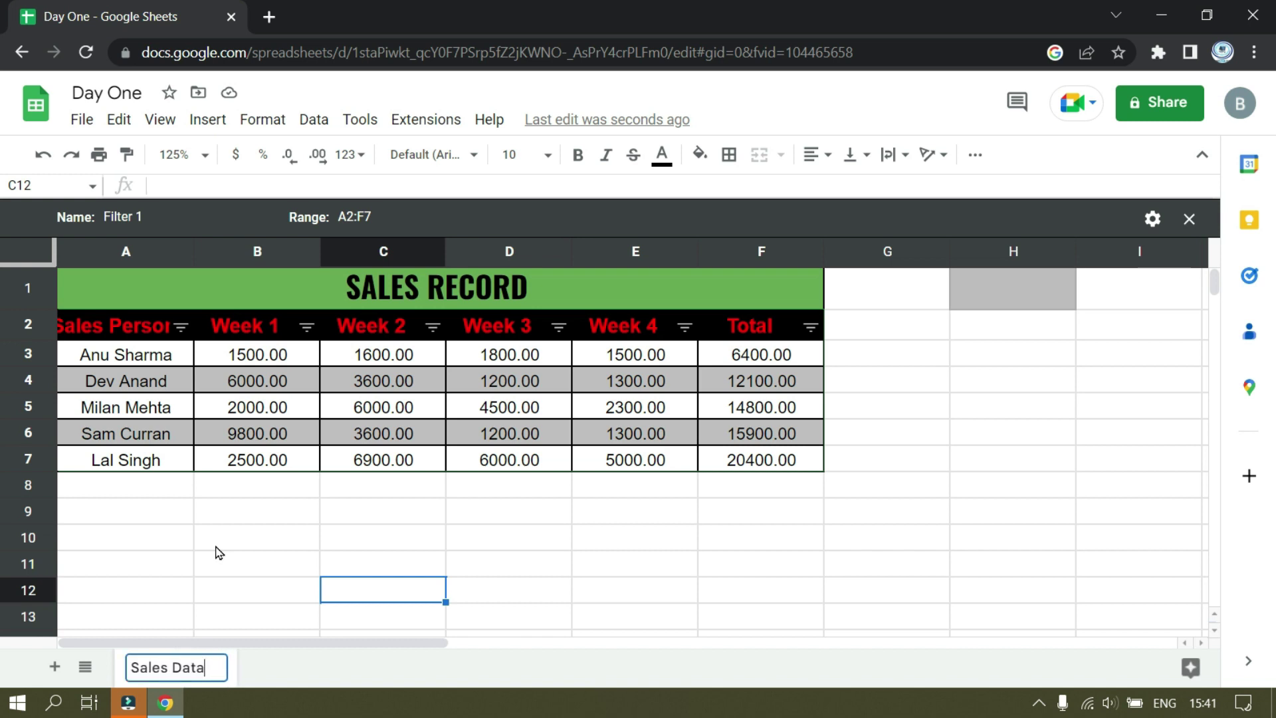
pyautogui.press('Return')
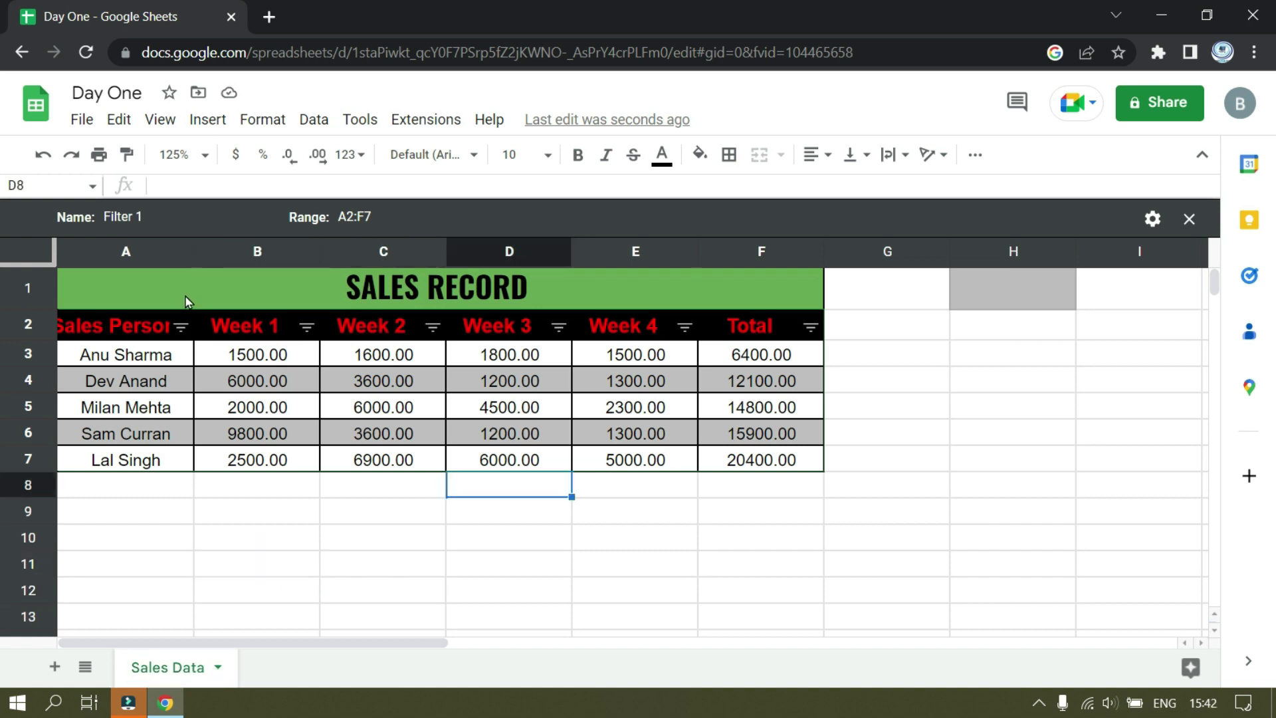
# Step: Add a new sheet, enter 1 in A1 and fill it down through A11
pyautogui.click(54, 667)
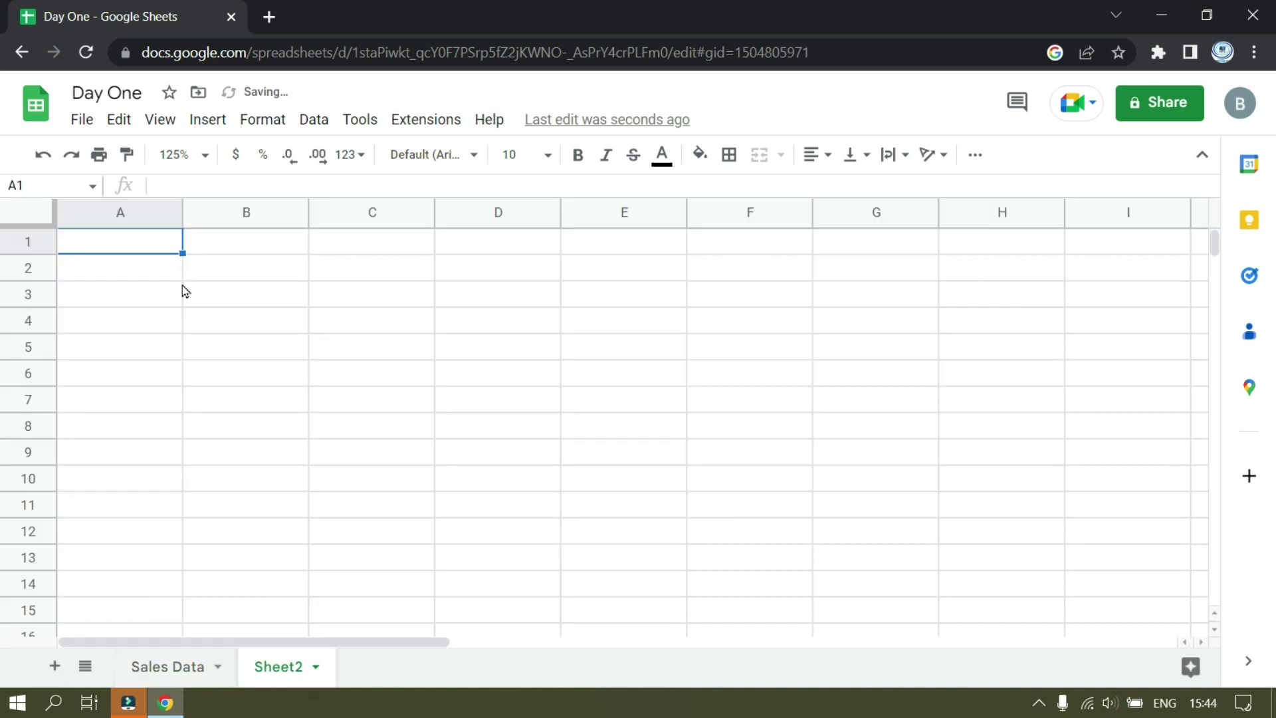
pyautogui.write('1')
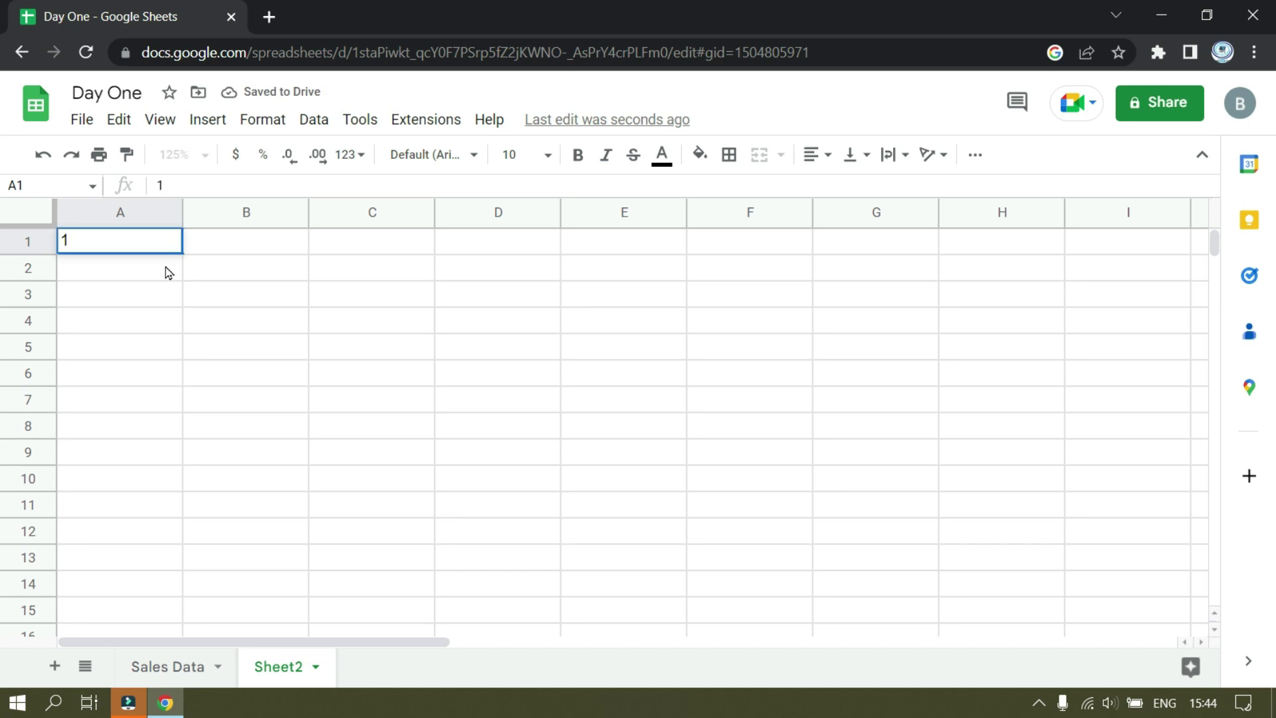
pyautogui.click(206, 263)
pyautogui.click(169, 246)
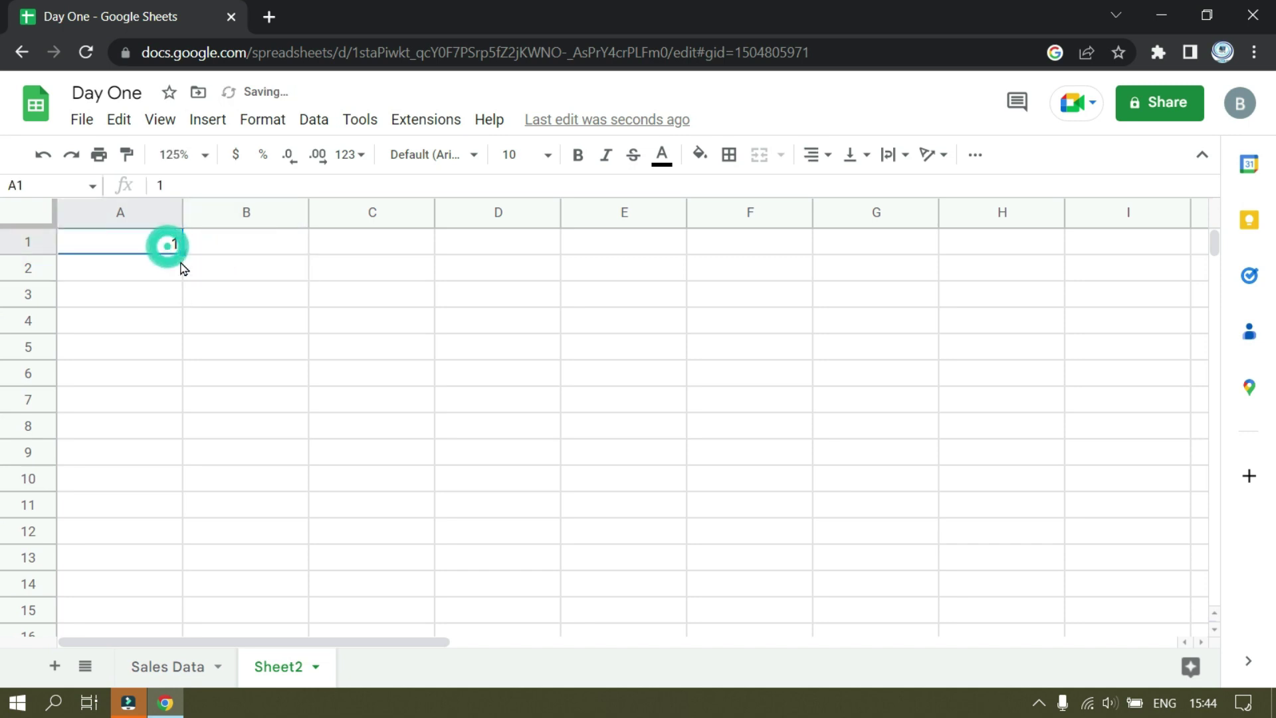
pyautogui.moveTo(181, 251); pyautogui.dragTo(180, 503)
# Step: Enter 2 in B1 and 4 in B2, and extend the series down through B11
pyautogui.click(224, 249)
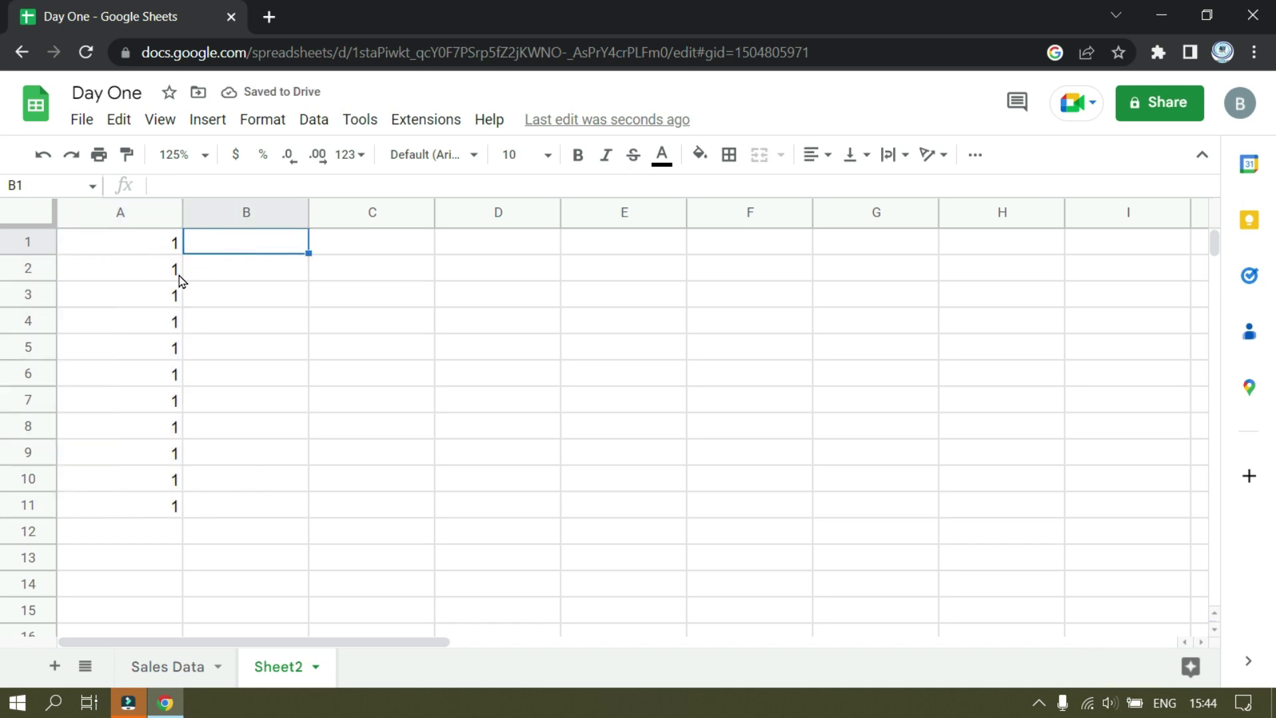
pyautogui.write('2')
pyautogui.click(357, 287)
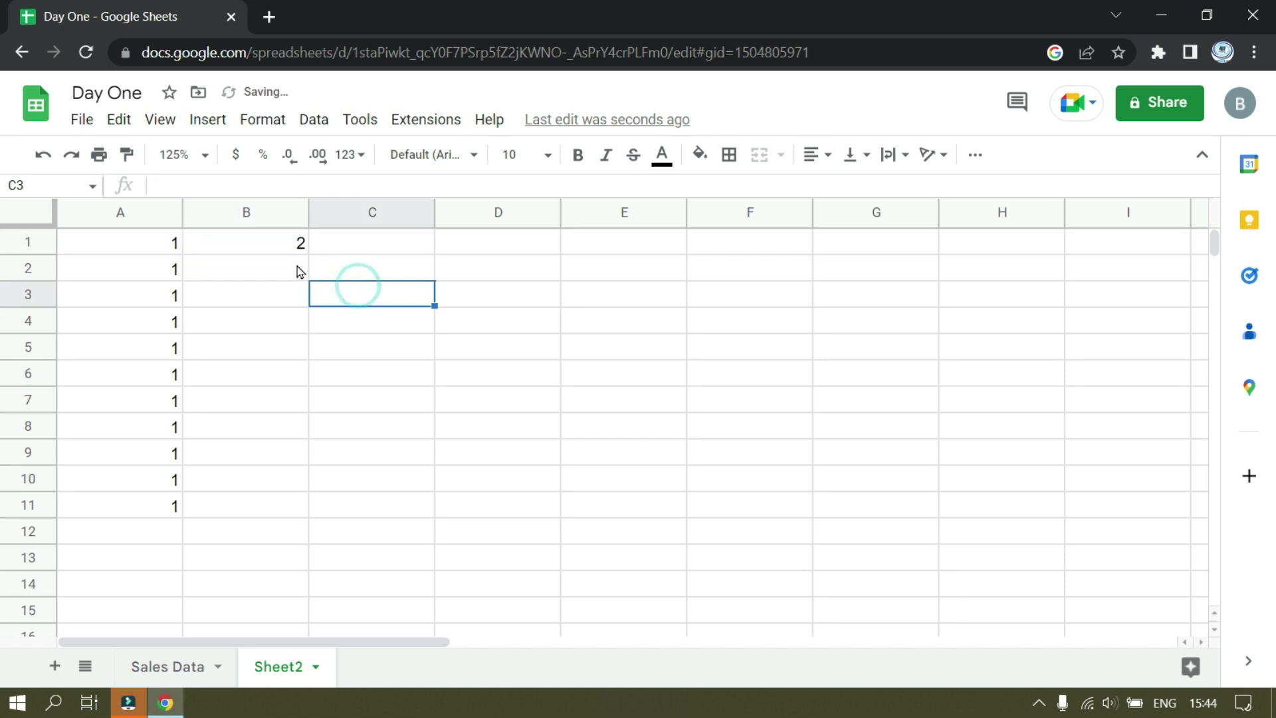
pyautogui.click(297, 267)
pyautogui.write('4')
pyautogui.click(410, 286)
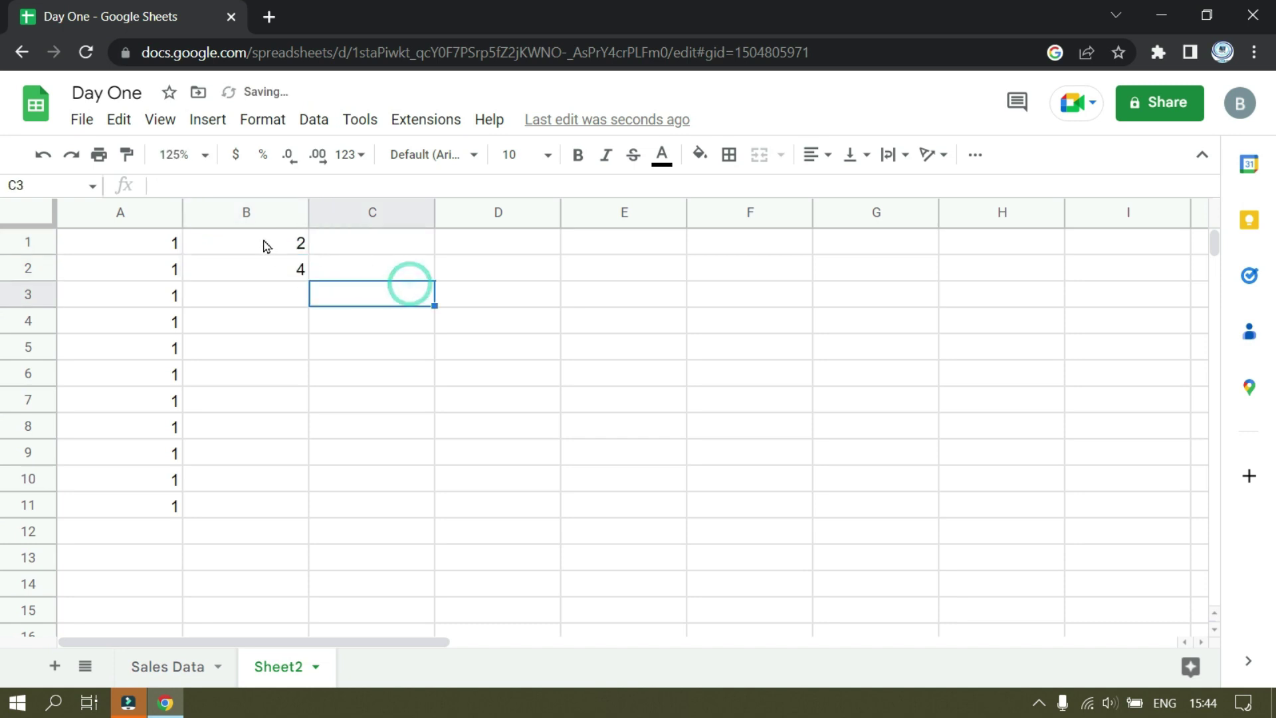
pyautogui.click(263, 241)
pyautogui.moveTo(263, 249); pyautogui.dragTo(313, 506)
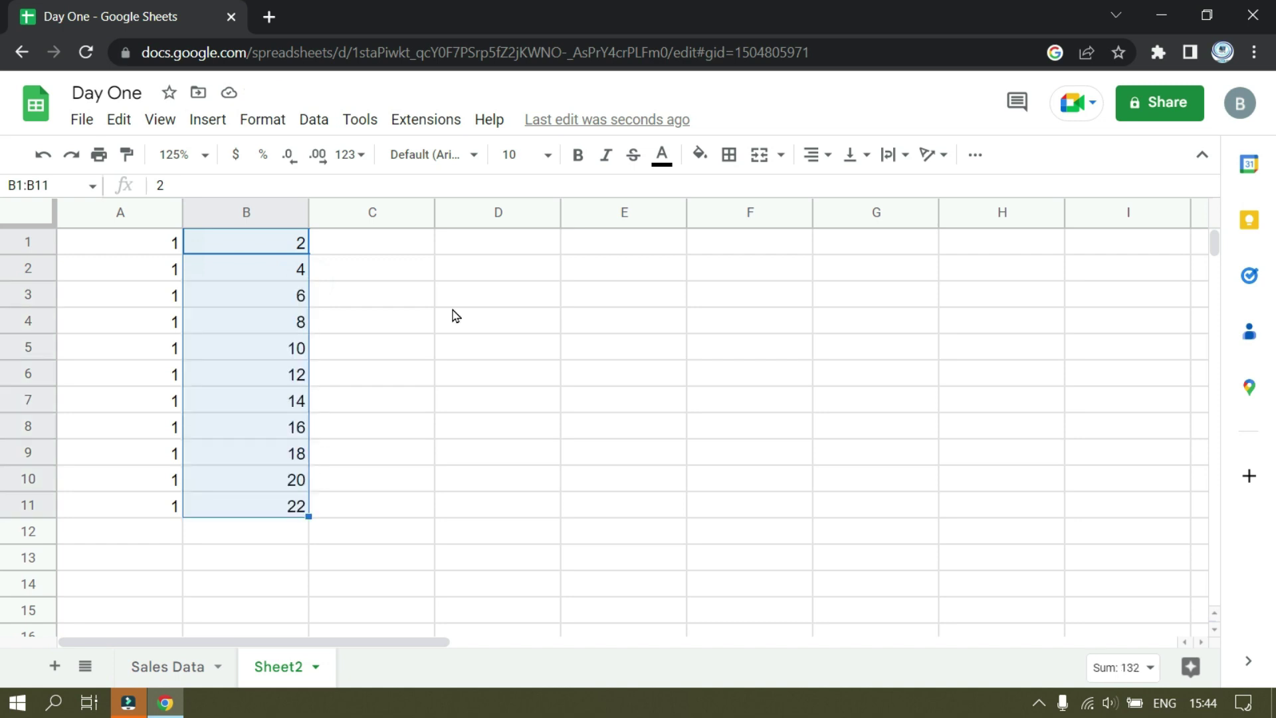
# Step: Enter Sunday in C1 and autofill the weekday names down through C9
pyautogui.click(373, 252)
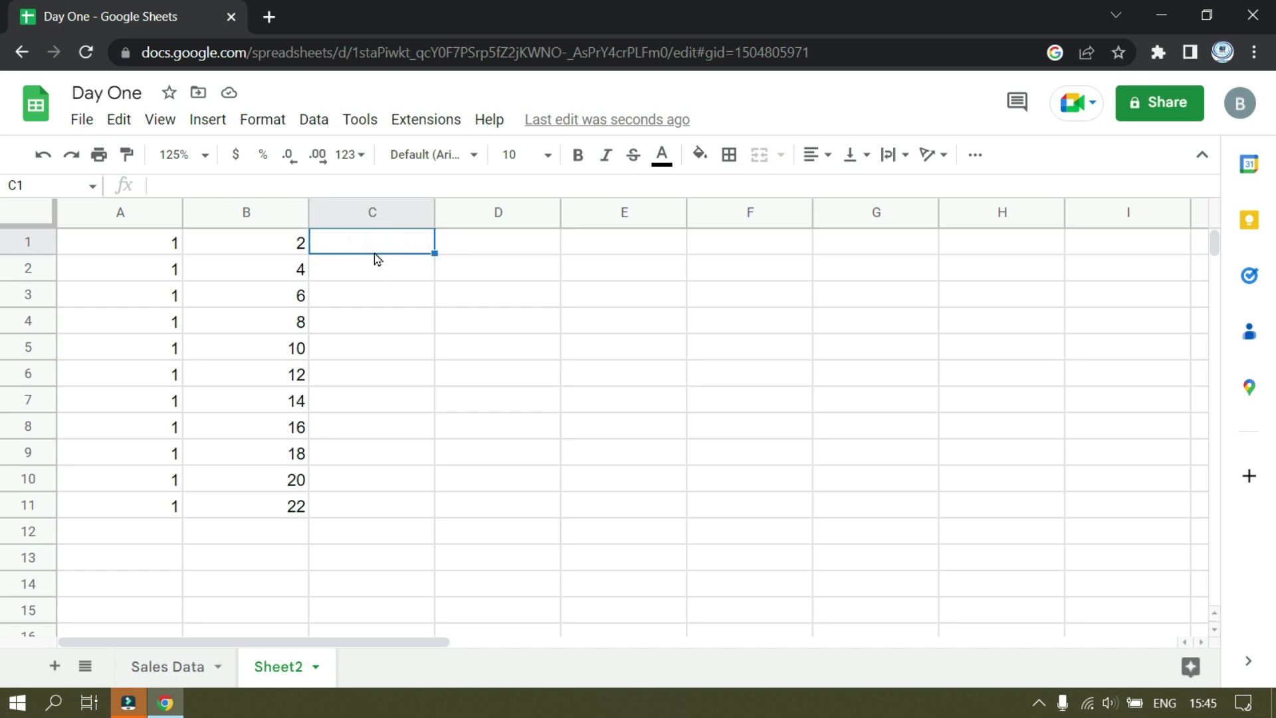
pyautogui.doubleClick(377, 254)
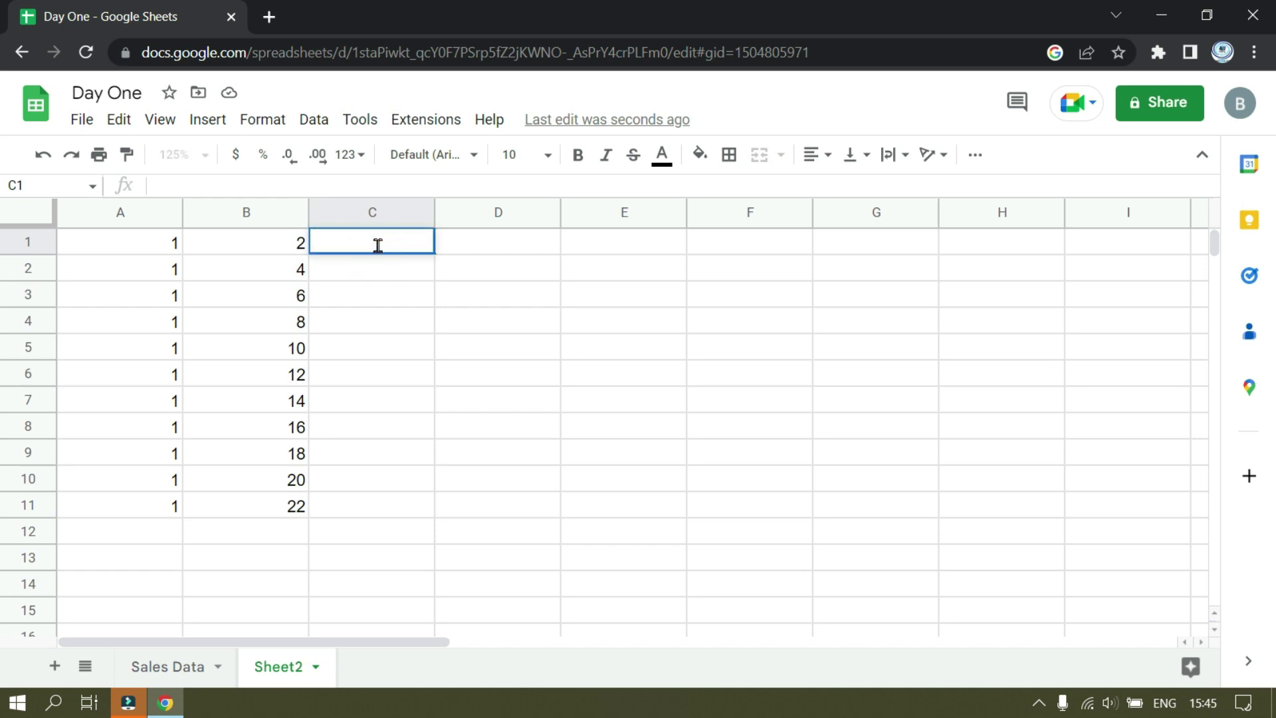
pyautogui.write('Sunday')
pyautogui.click(427, 295)
pyautogui.click(428, 242)
pyautogui.moveTo(434, 256); pyautogui.dragTo(433, 453)
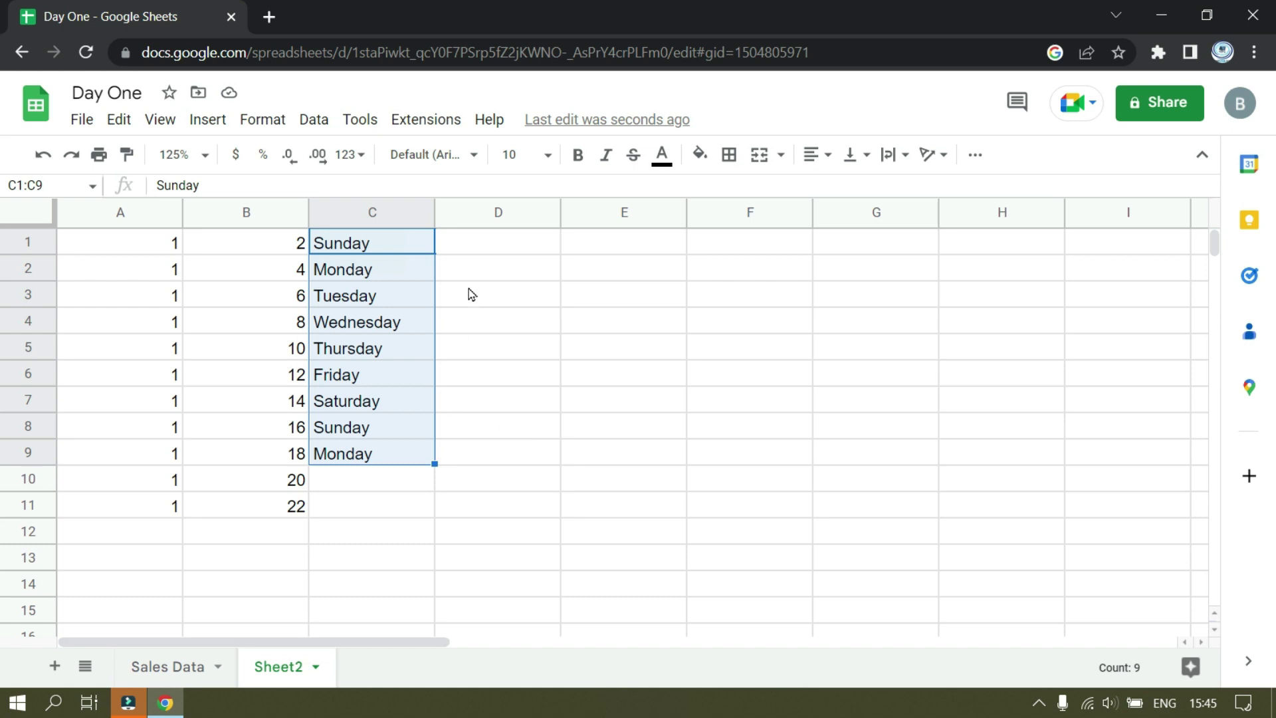
# Step: Enter Jan in D1 and autofill the month names down through D12
pyautogui.click(485, 245)
pyautogui.doubleClick(483, 243)
pyautogui.write('Jan')
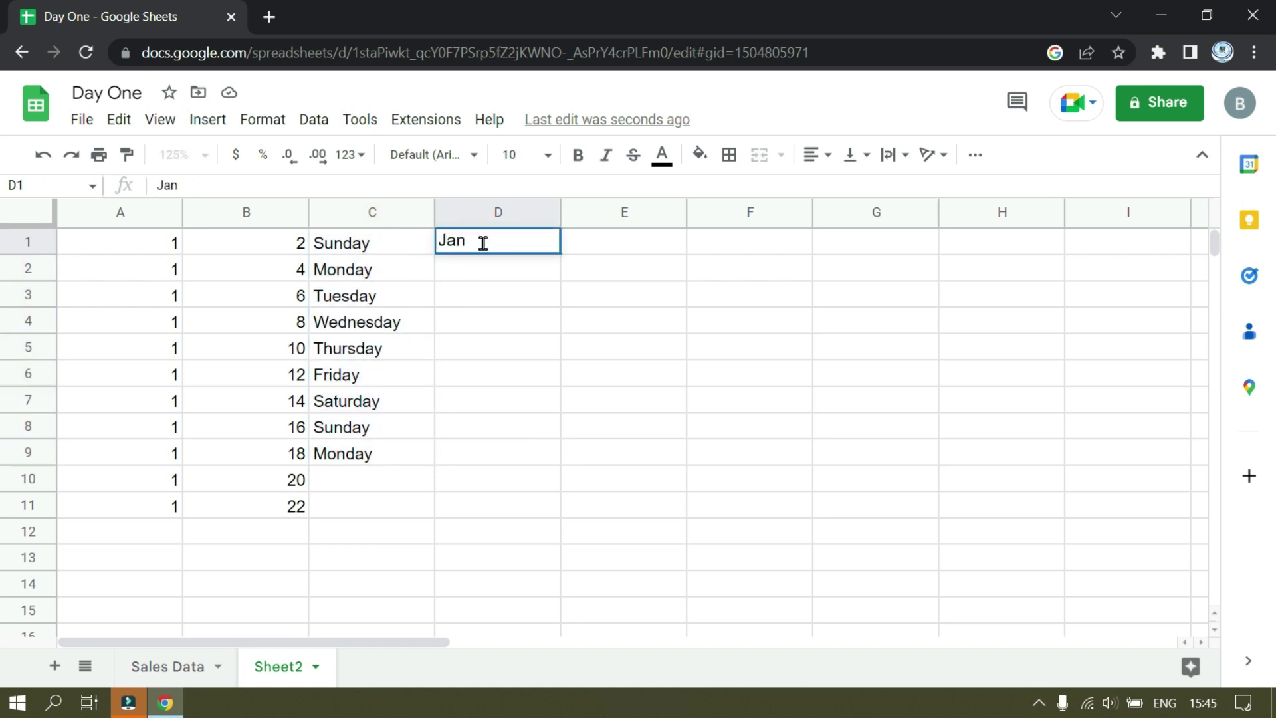
pyautogui.click(588, 359)
pyautogui.click(544, 247)
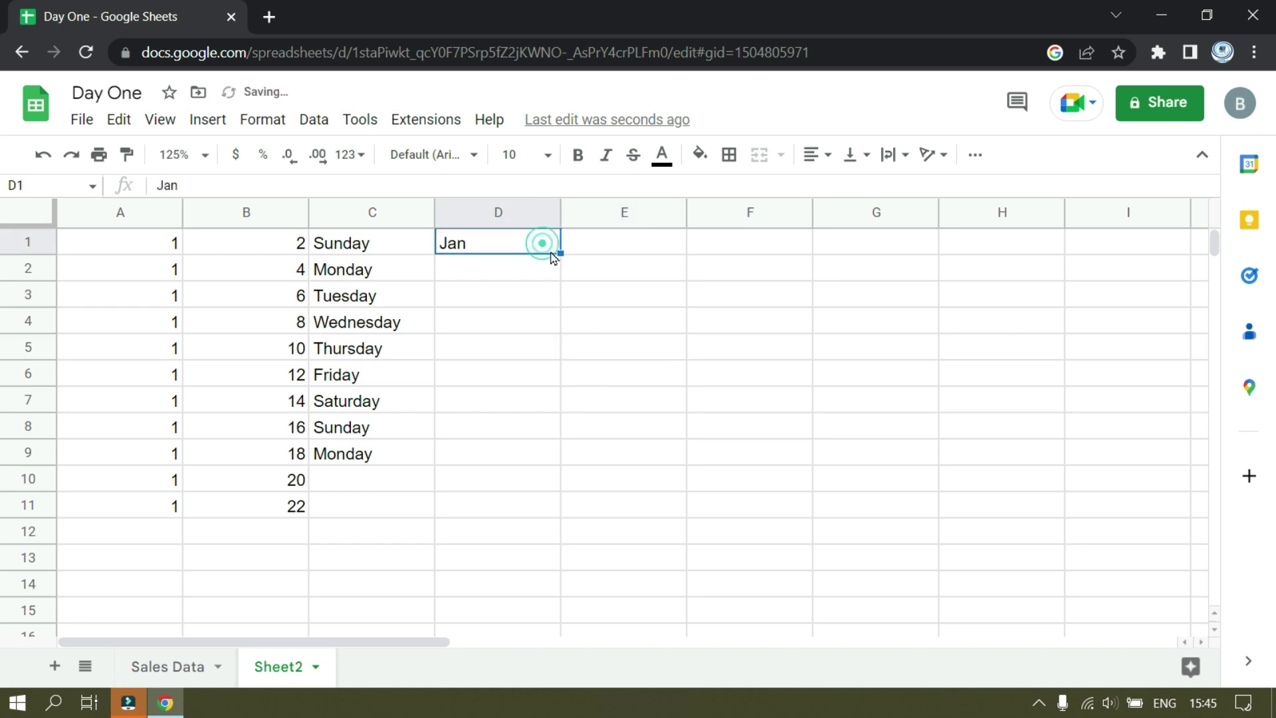
pyautogui.moveTo(560, 253); pyautogui.dragTo(551, 531)
# Step: Enter Week 1 in E1 and autofill the numbered weeks down through E12
pyautogui.click(599, 248)
pyautogui.write('Week')
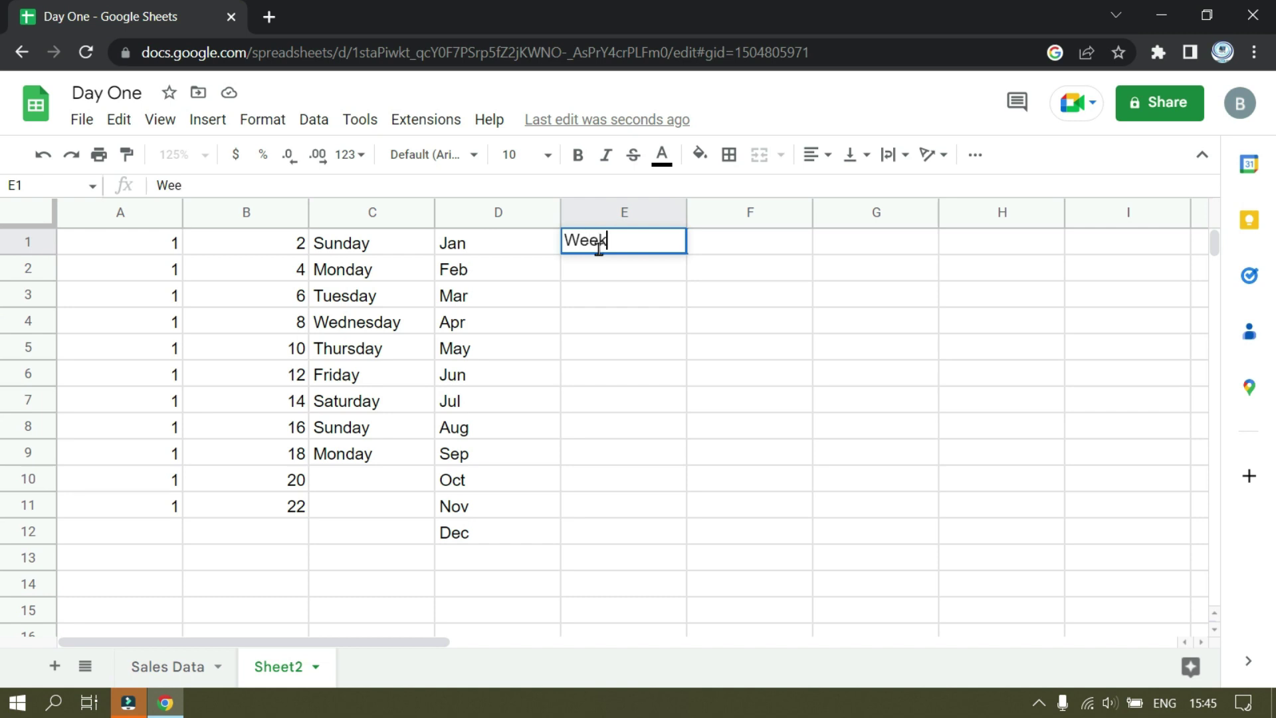
pyautogui.write(' 1')
pyautogui.click(652, 339)
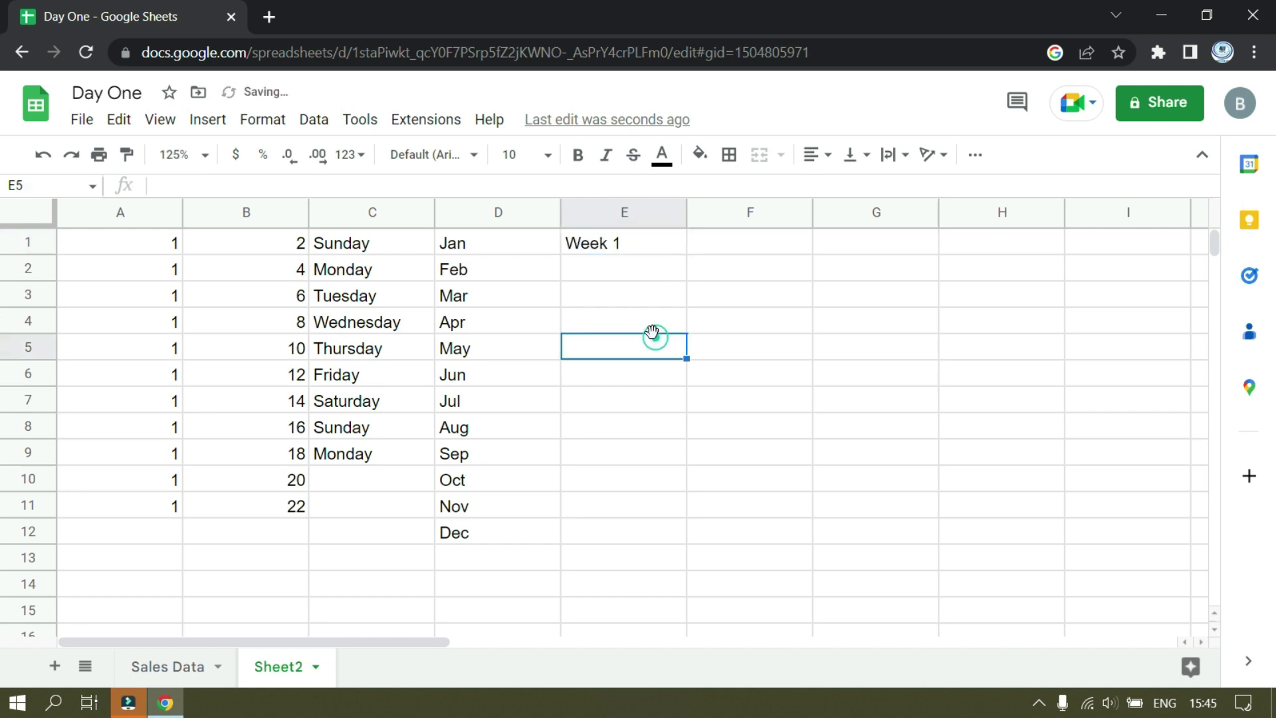
pyautogui.click(649, 245)
pyautogui.moveTo(686, 253); pyautogui.dragTo(680, 544)
pyautogui.click(694, 505)
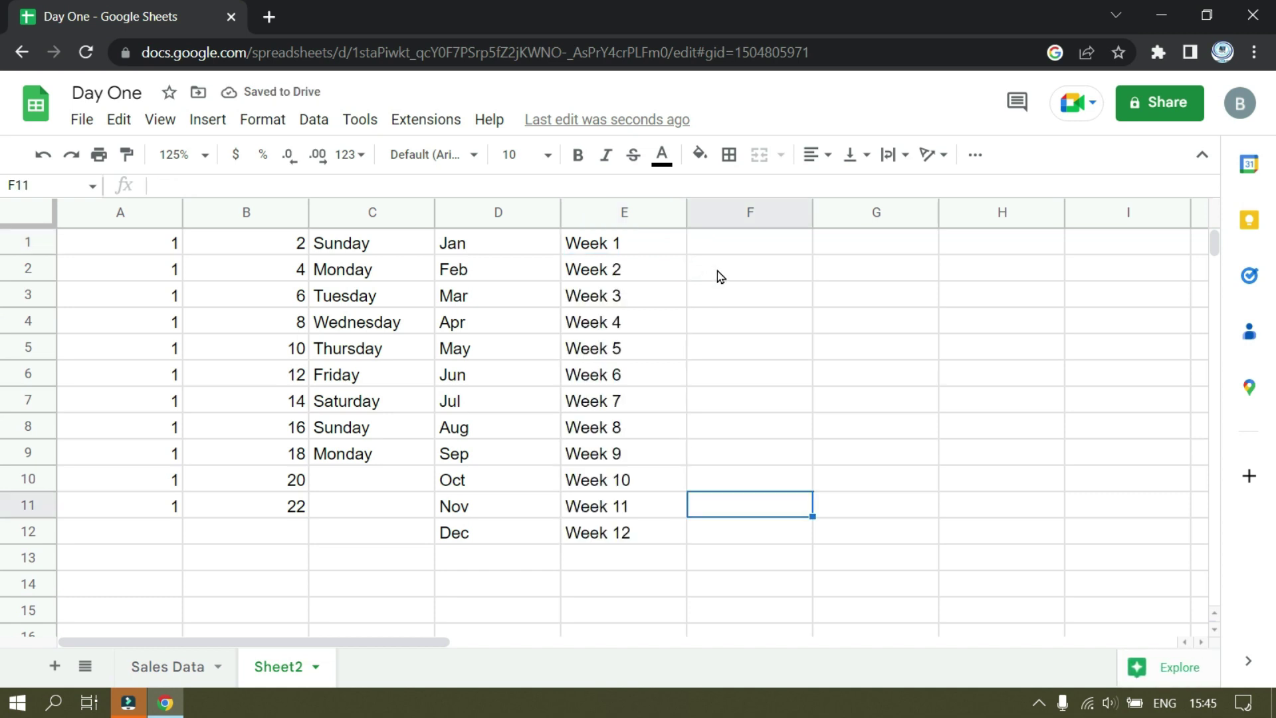
# Step: Increase the height of row 1 to about two and a half times a standard row and select E1
pyautogui.click(625, 243)
pyautogui.moveTo(42, 254); pyautogui.dragTo(42, 292)
pyautogui.click(647, 262)
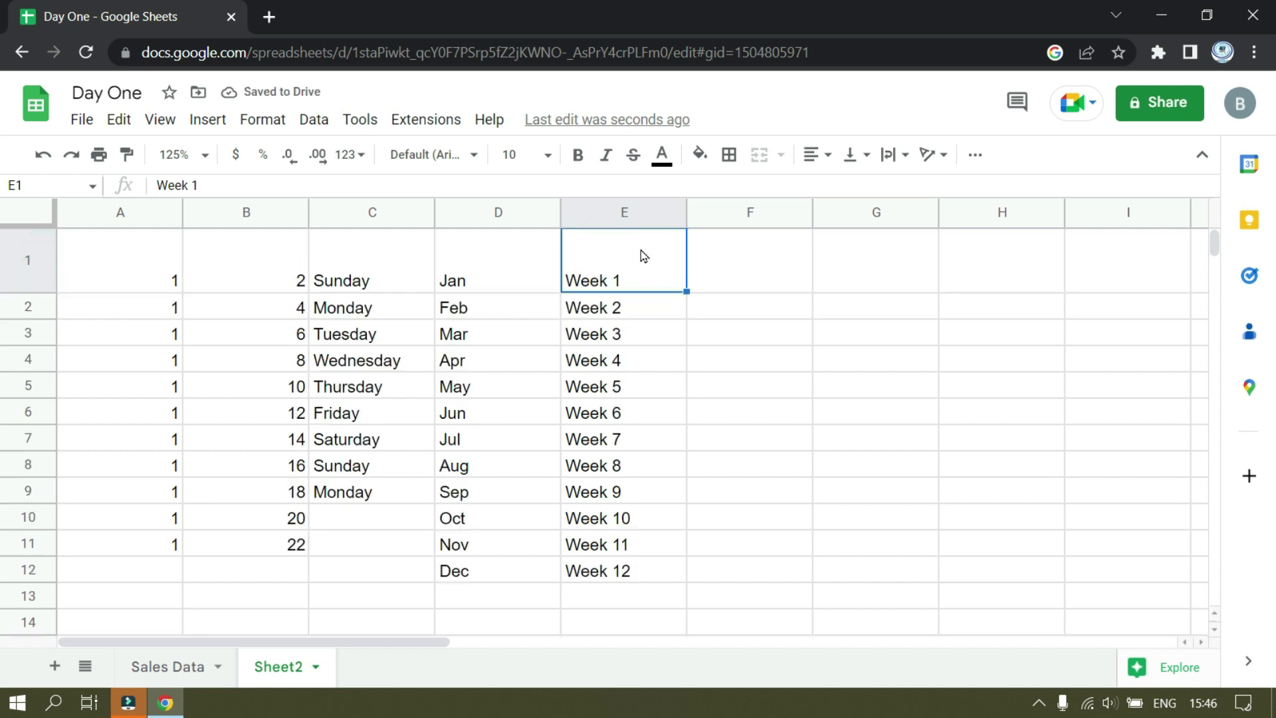
# Step: Center the Week 1 text in E1 horizontally and rotate it to tilt up
pyautogui.click(812, 155)
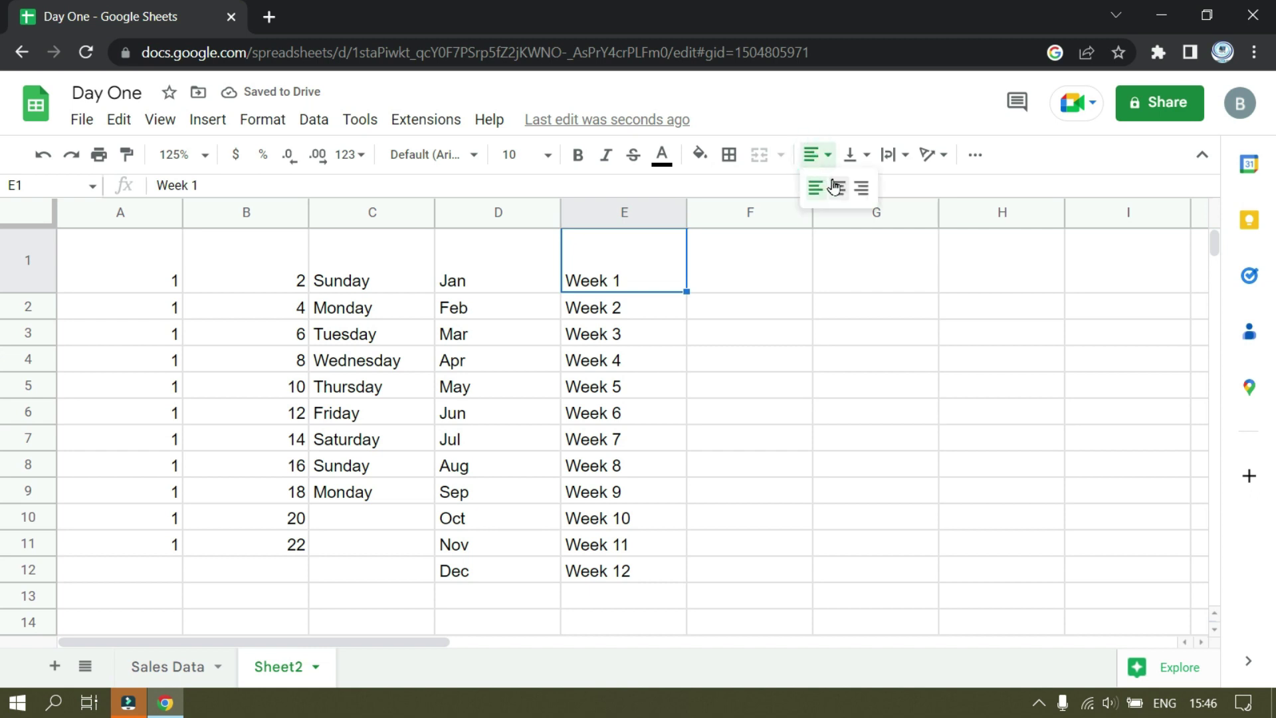
pyautogui.click(835, 187)
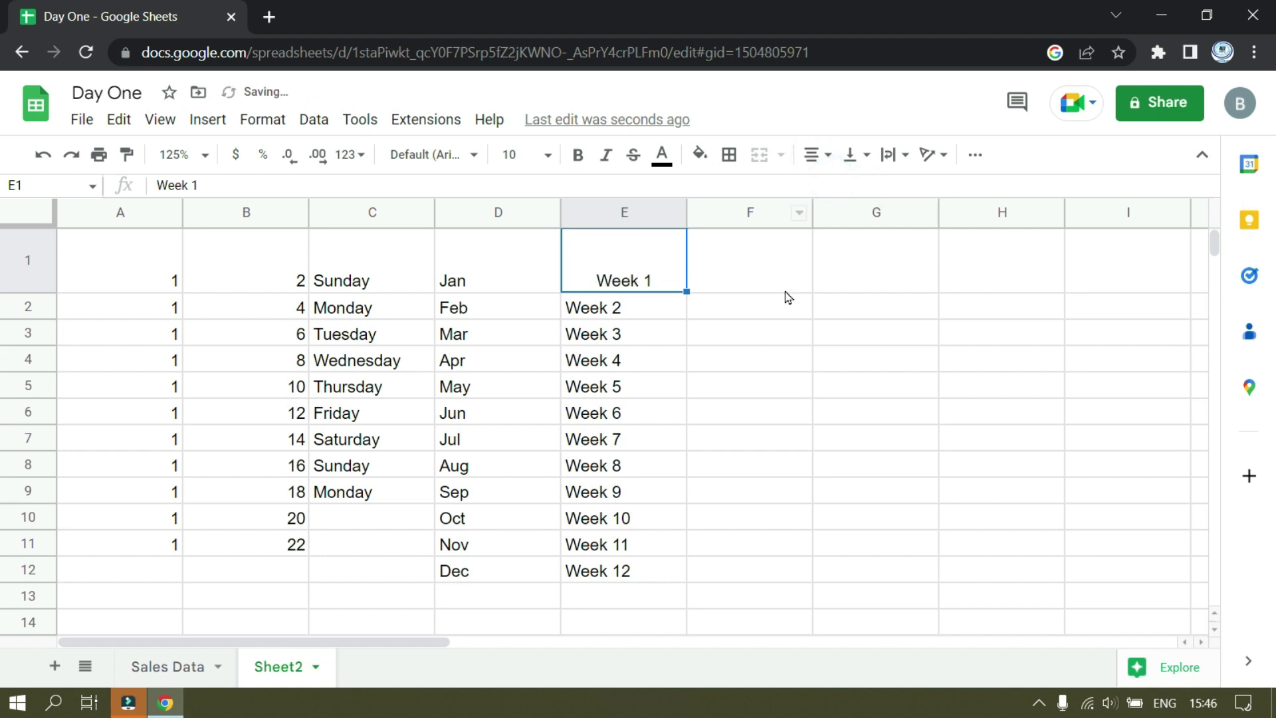
pyautogui.click(944, 157)
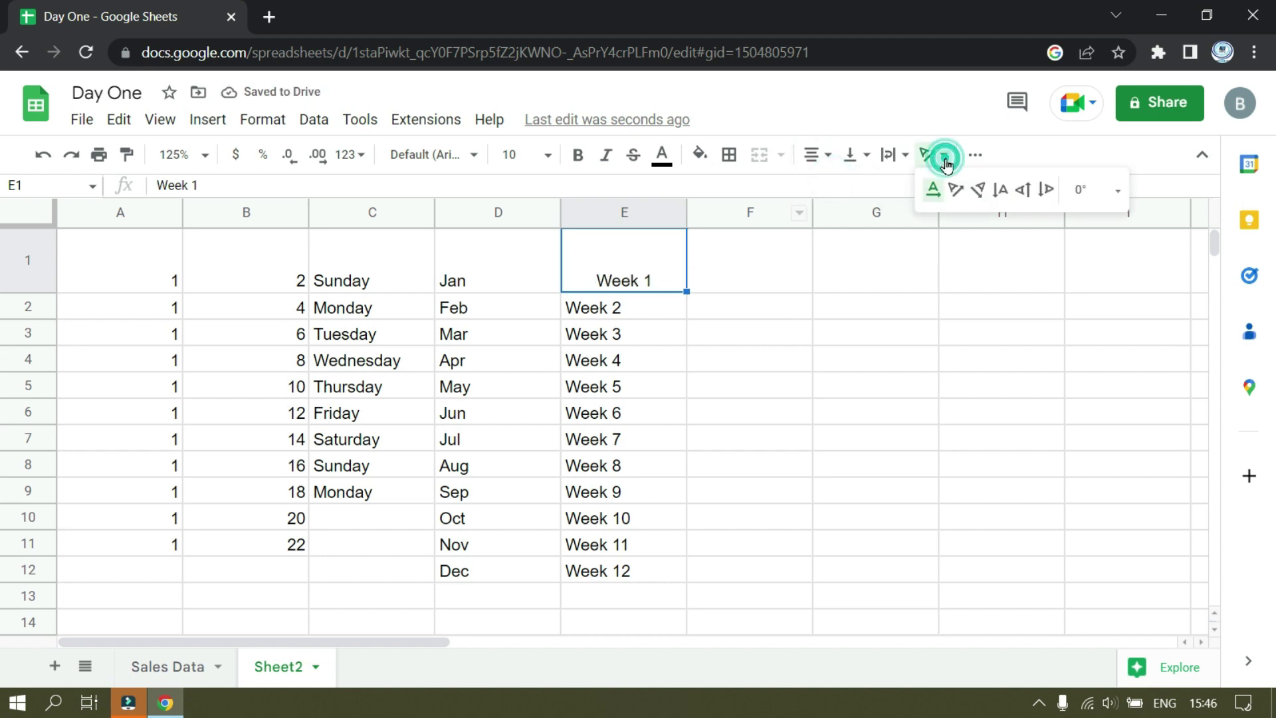
pyautogui.click(955, 193)
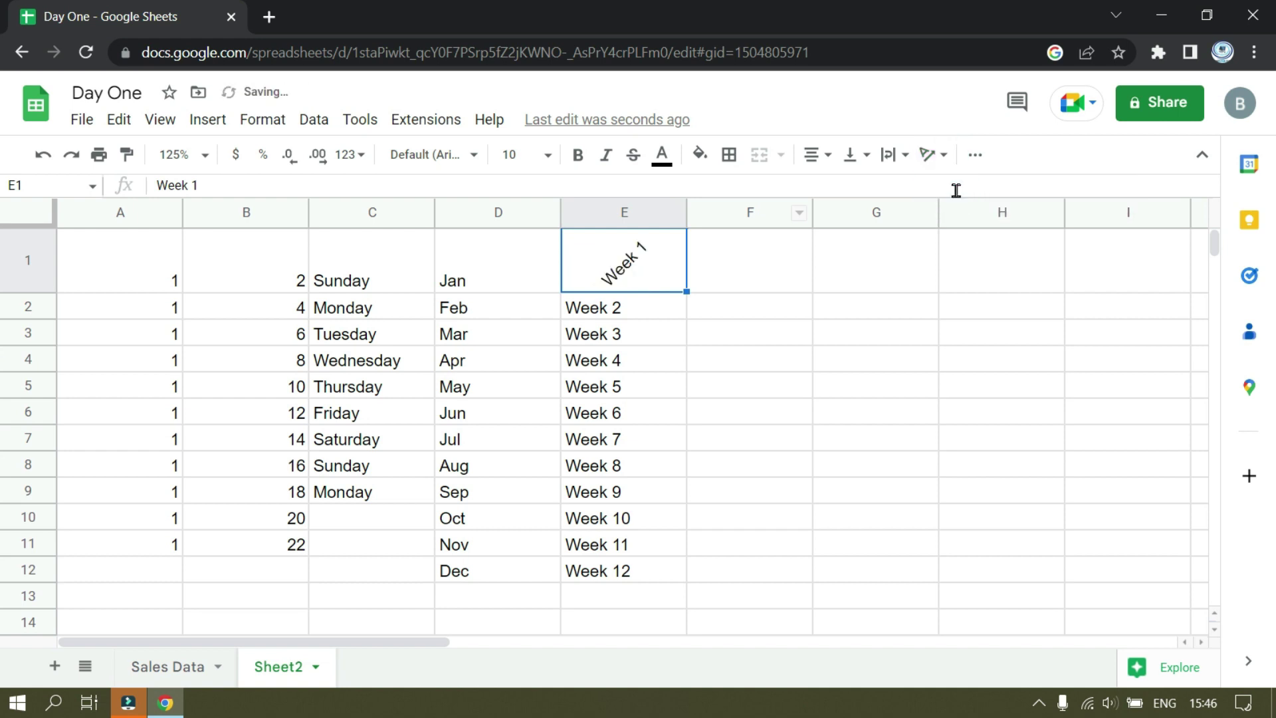
# Step: Try the tilt-down rotation and then vertical stacking on the Week 1 text in E1
pyautogui.click(944, 157)
pyautogui.click(977, 189)
pyautogui.click(943, 157)
pyautogui.click(1000, 190)
# Step: Increase the height of row 1 to about four standard rows and reset the text rotation in E1 to none
pyautogui.moveTo(43, 293); pyautogui.dragTo(50, 328)
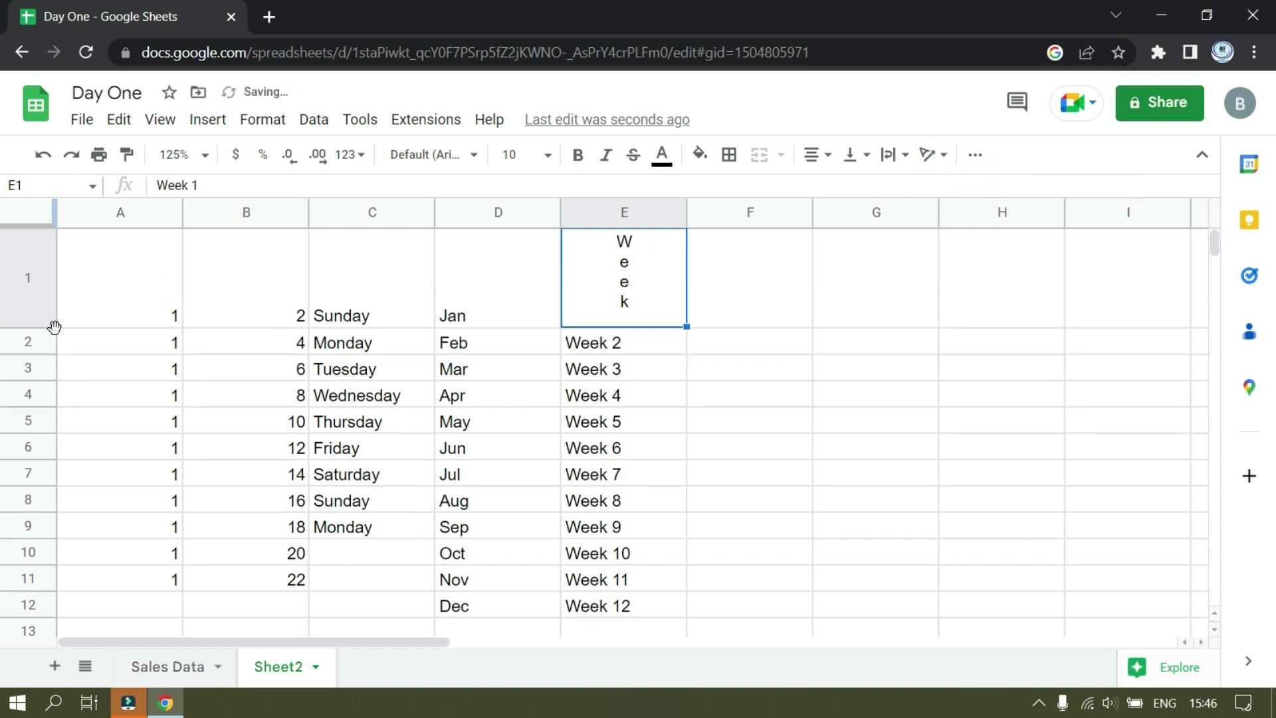
pyautogui.click(934, 155)
pyautogui.click(934, 189)
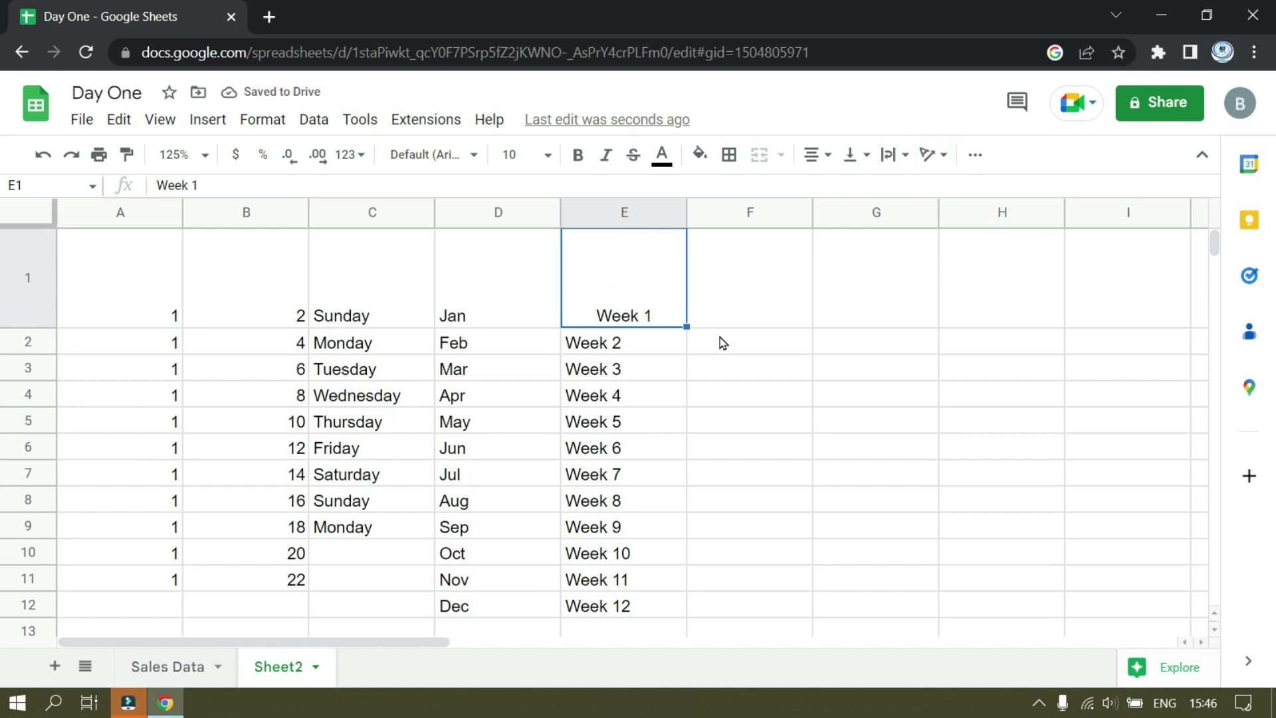
pyautogui.scroll(-1, 719, 337)
pyautogui.click(126, 131)
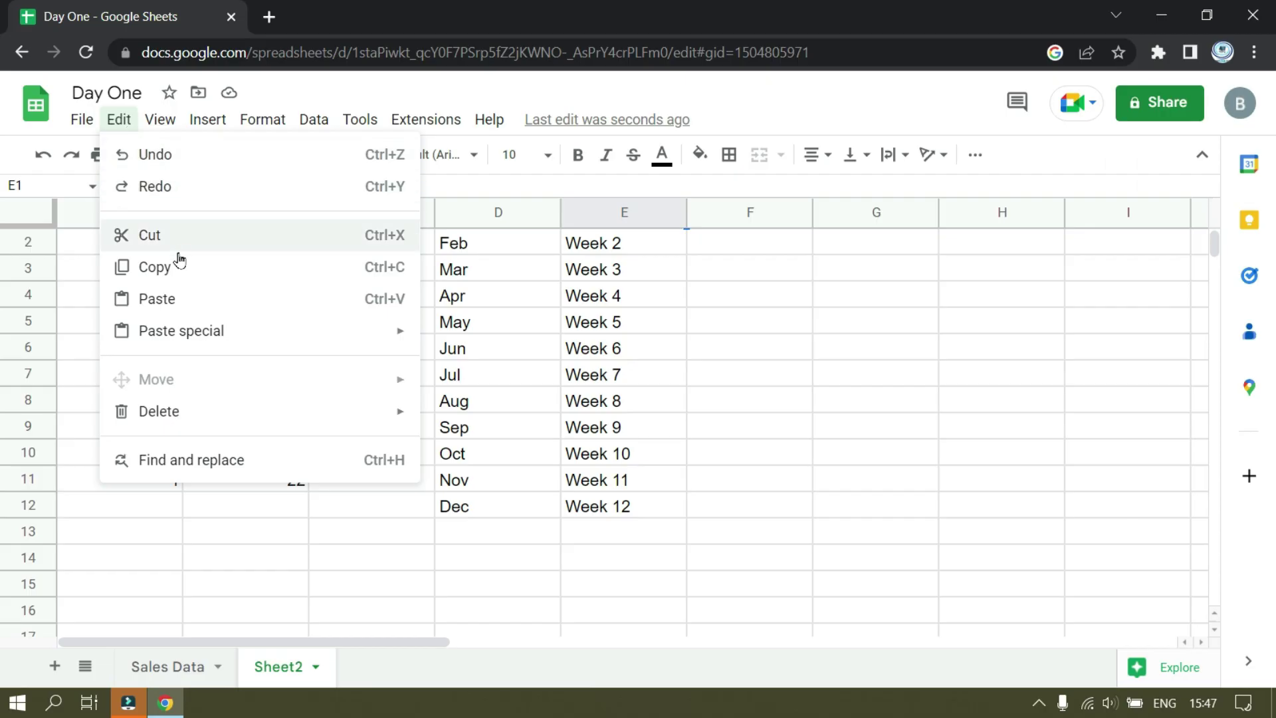
pyautogui.moveTo(193, 331)
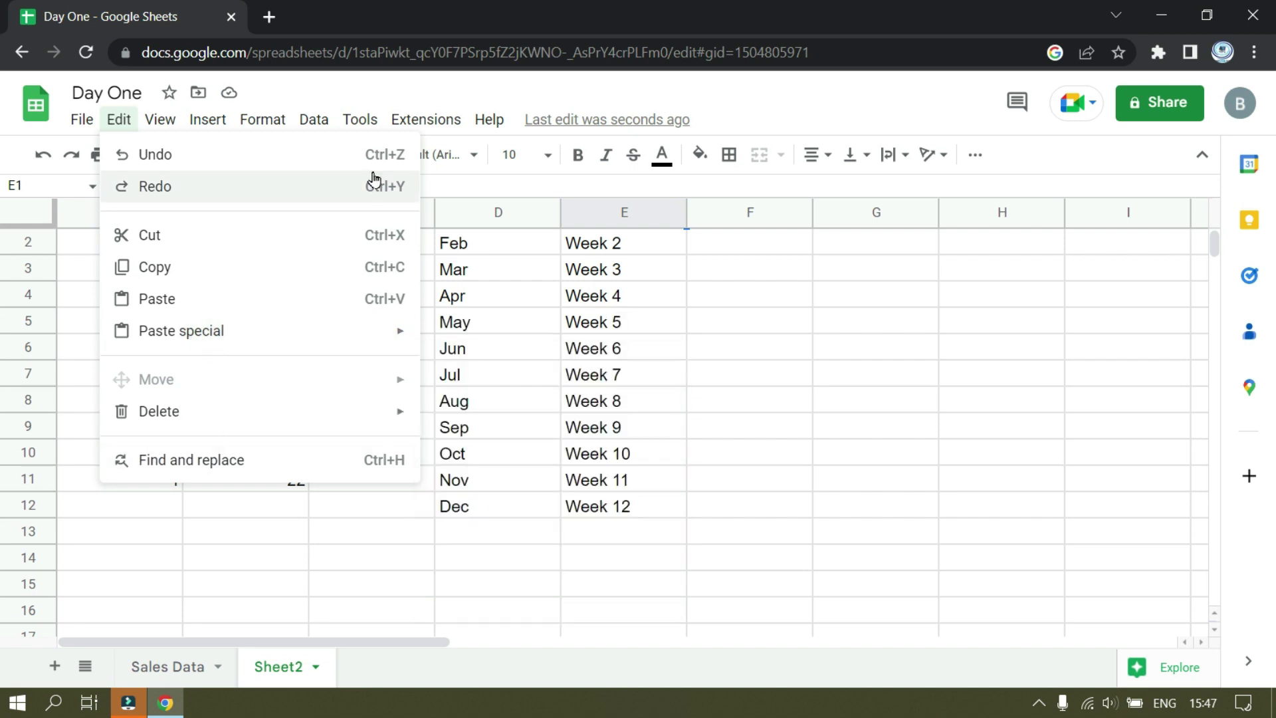
pyautogui.click(702, 373)
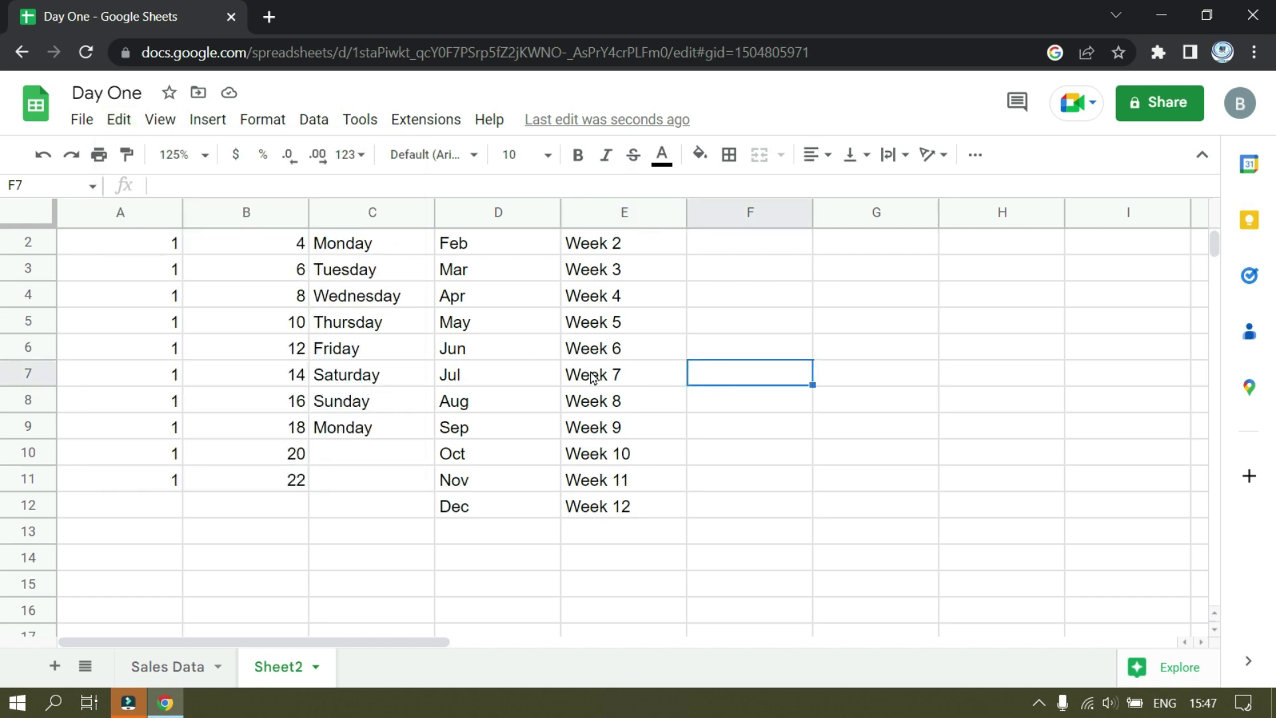
# Step: Cut Week 7 through Week 12 from E7:E12 and paste them into column F starting at F5
pyautogui.moveTo(588, 374); pyautogui.dragTo(589, 433)
pyautogui.click(592, 402)
pyautogui.moveTo(595, 374); pyautogui.dragTo(600, 506)
pyautogui.hotkey('ctrl', 'c')
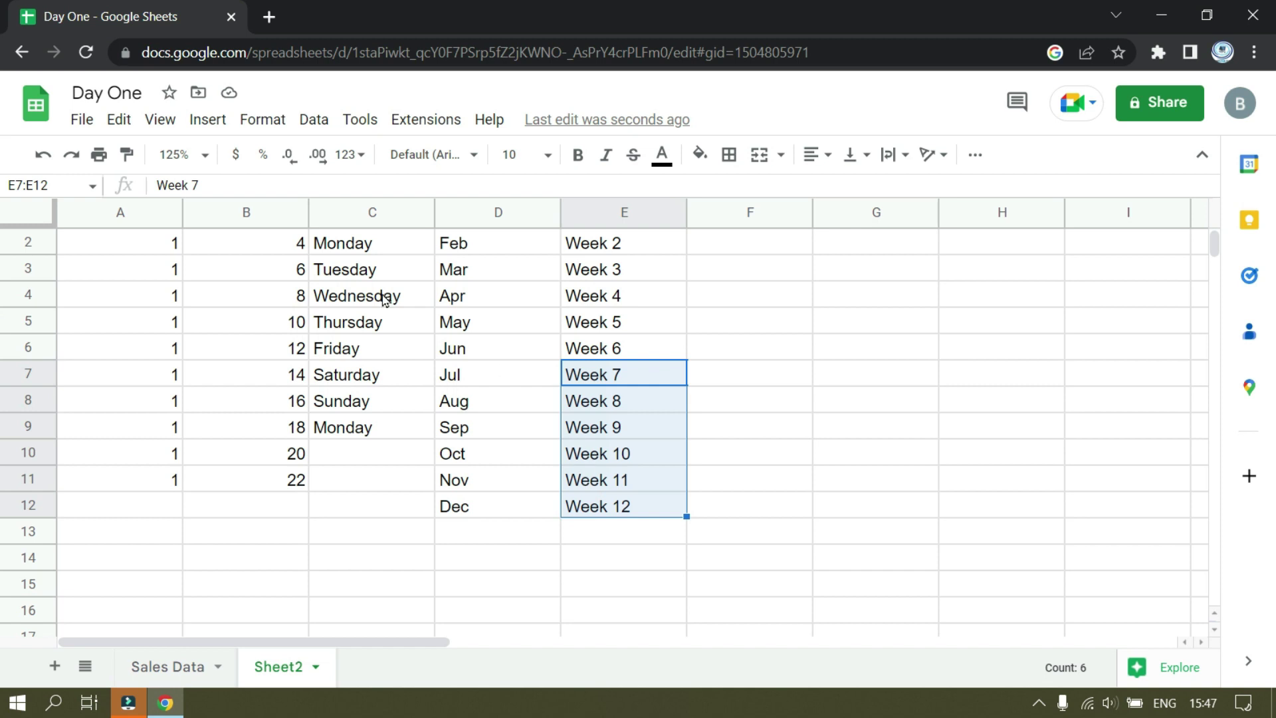
pyautogui.click(121, 122)
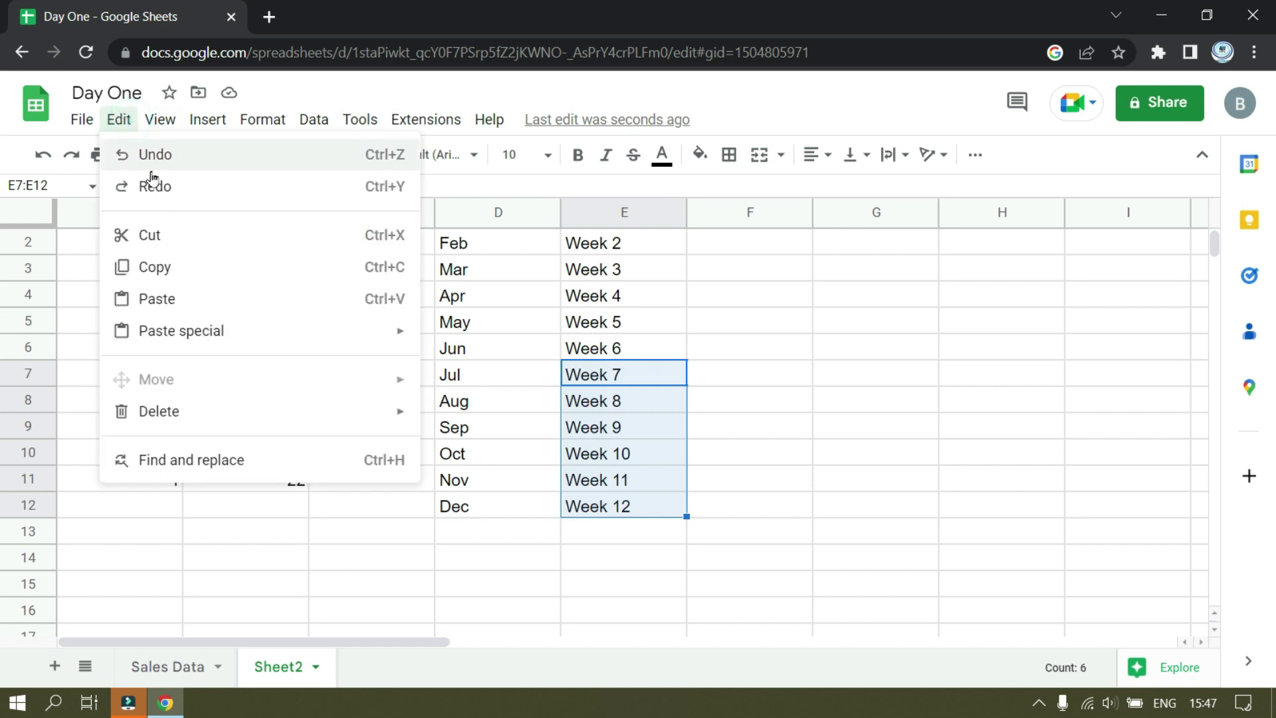
pyautogui.click(177, 236)
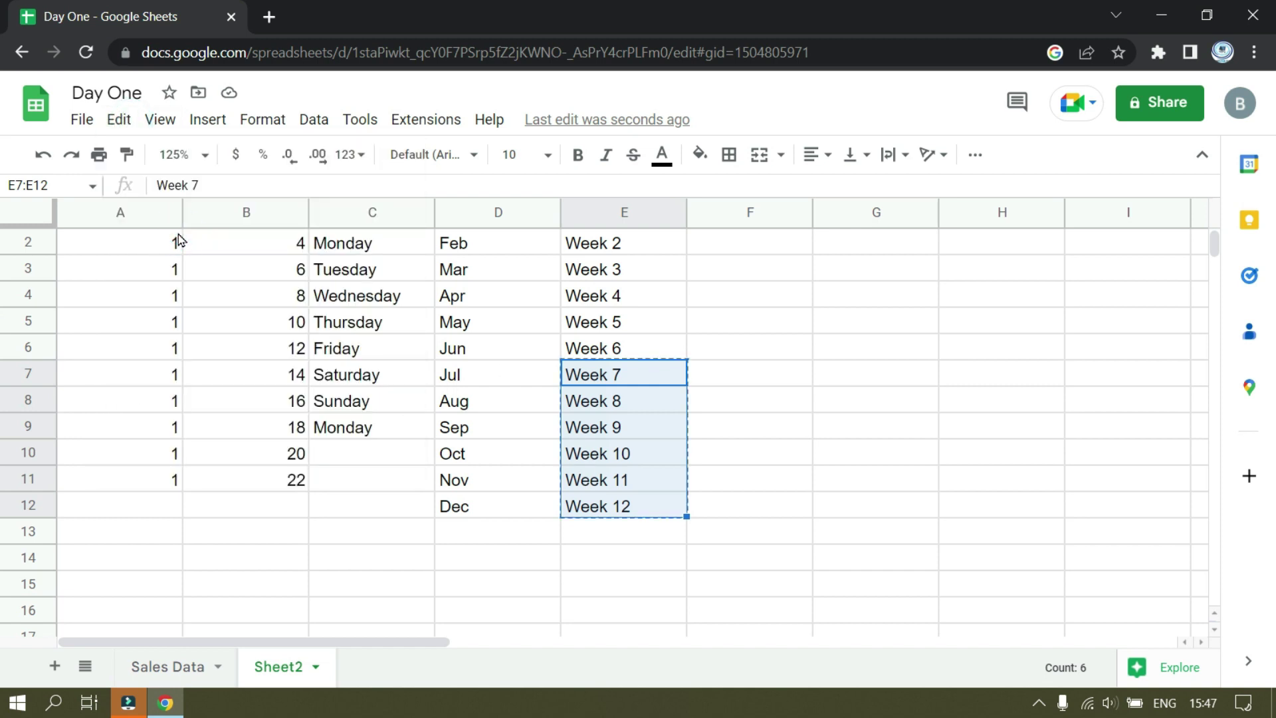
pyautogui.click(781, 322)
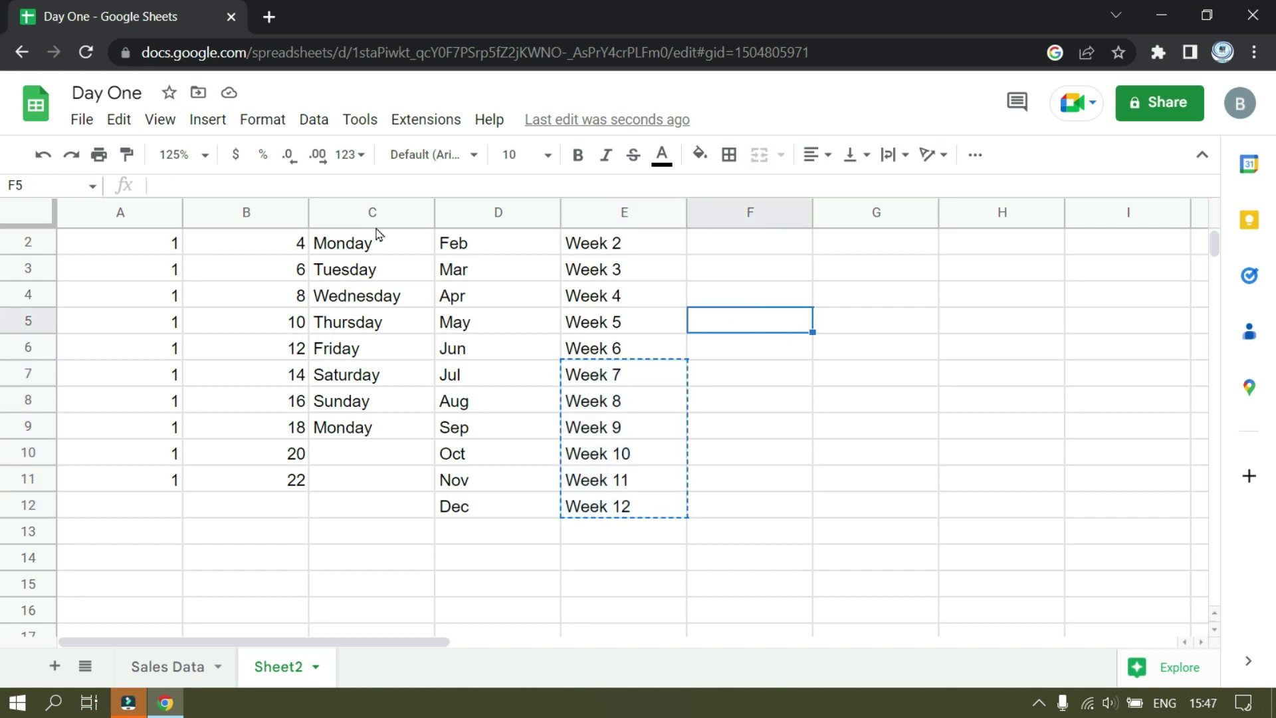
pyautogui.click(118, 120)
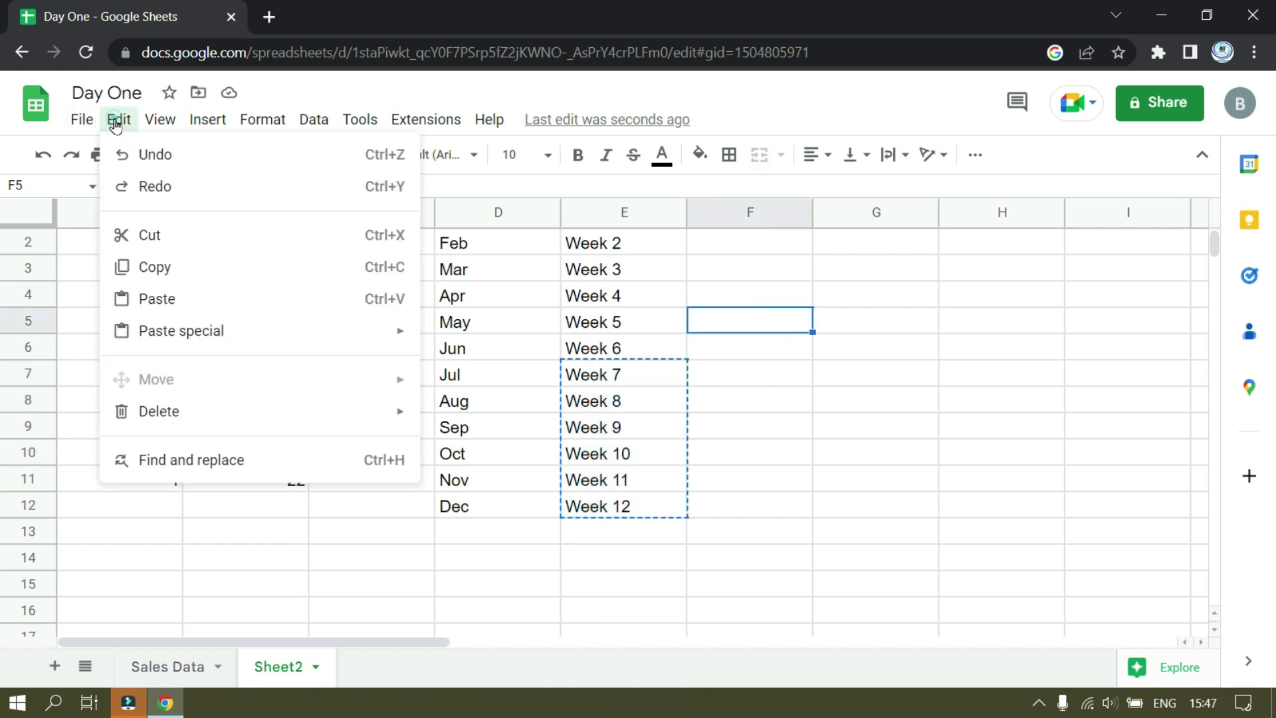
pyautogui.click(204, 298)
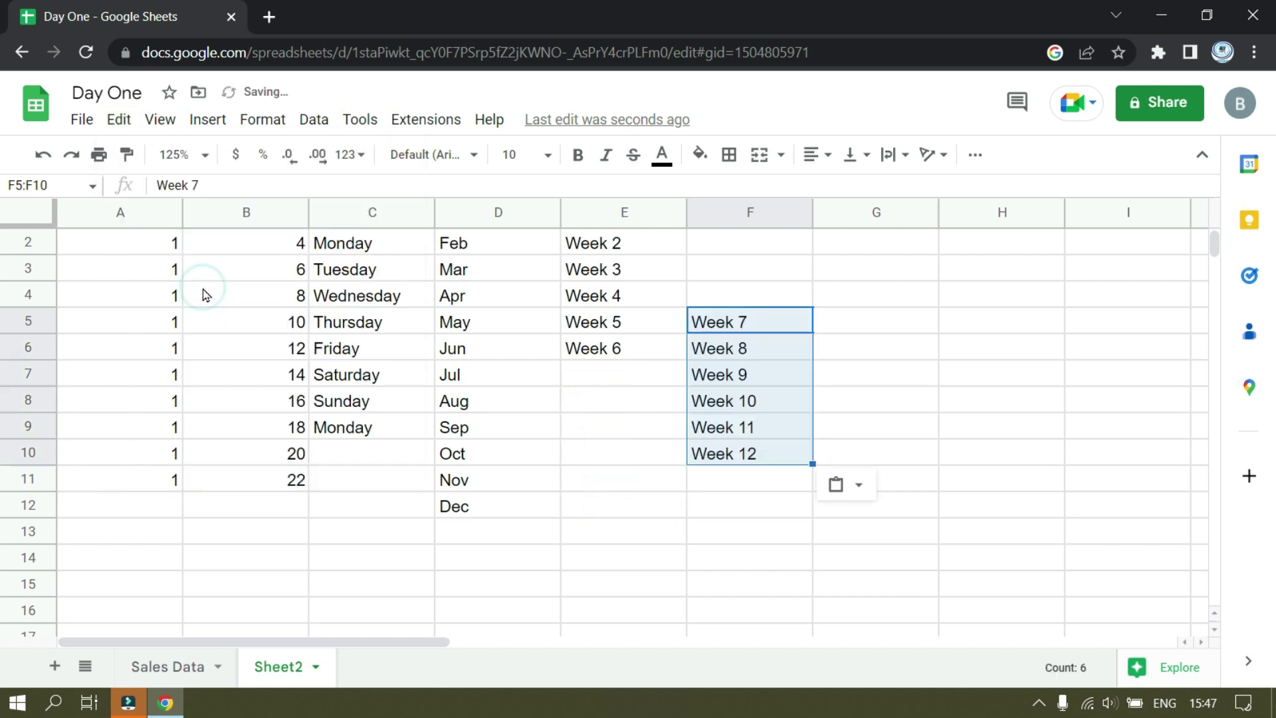
# Step: Undo the move of the Week 7 to Week 12 cells and redo it
pyautogui.click(120, 121)
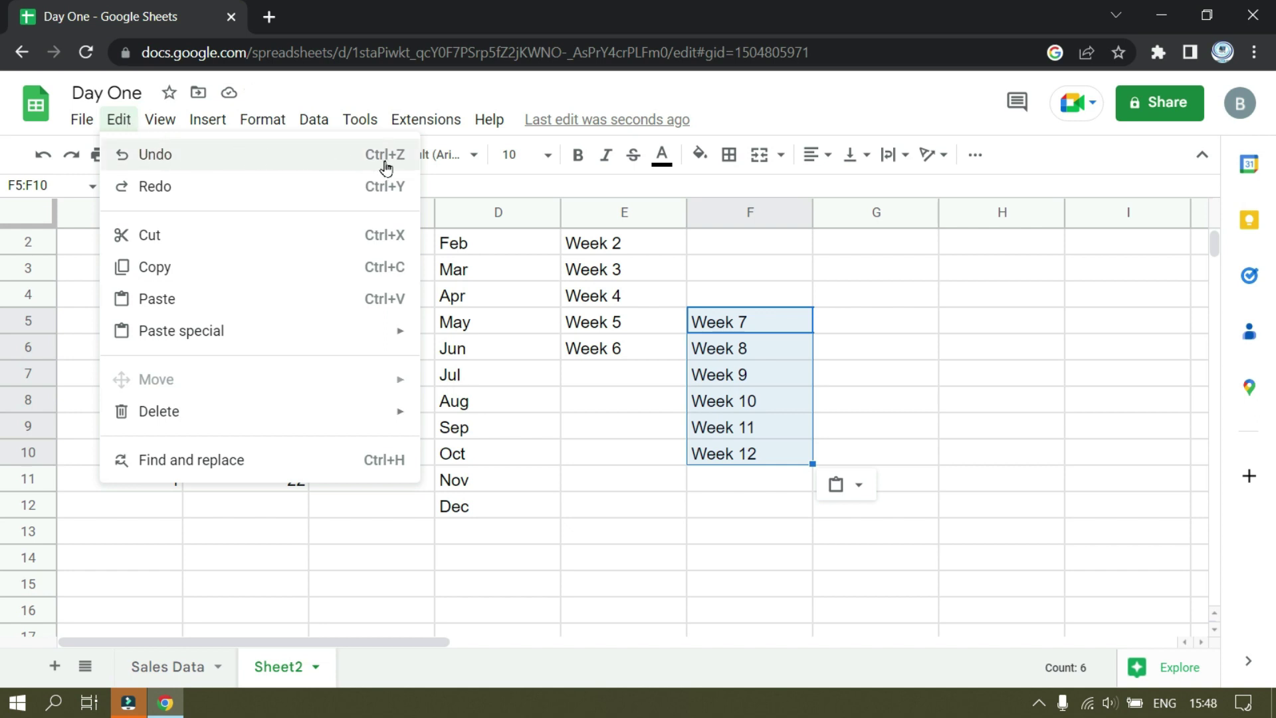
pyautogui.click(143, 155)
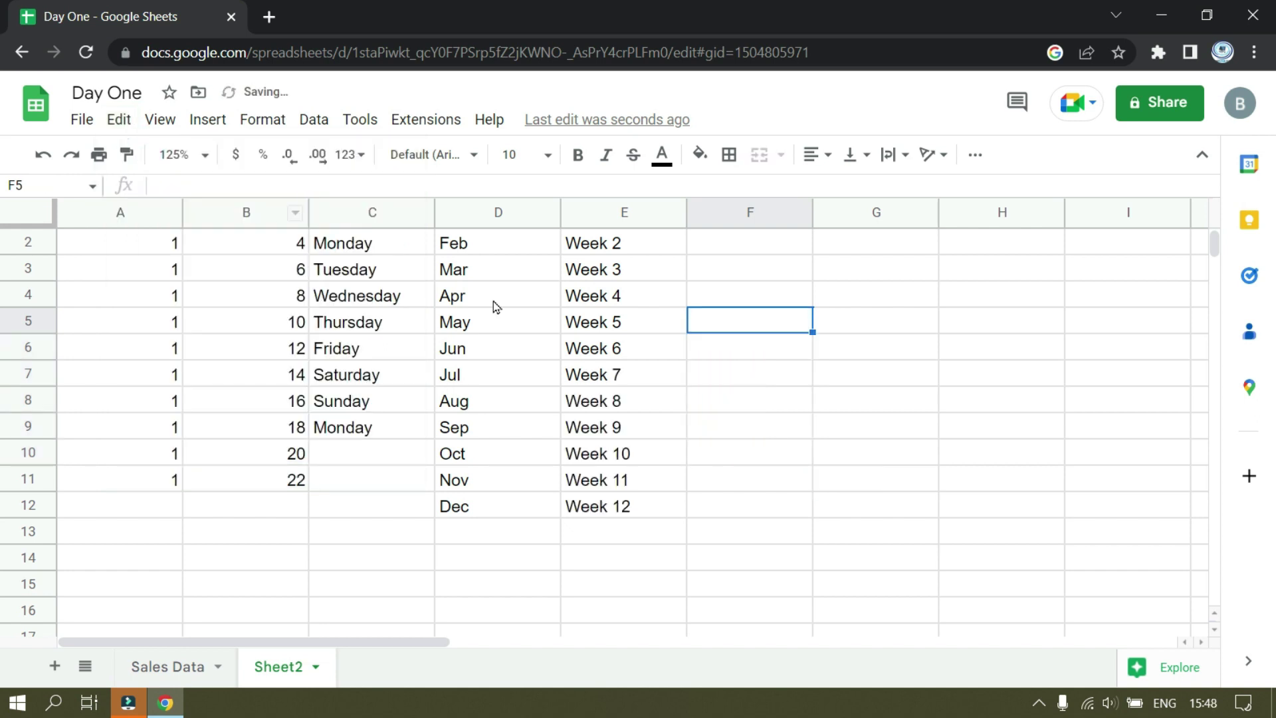
pyautogui.click(115, 124)
pyautogui.click(146, 192)
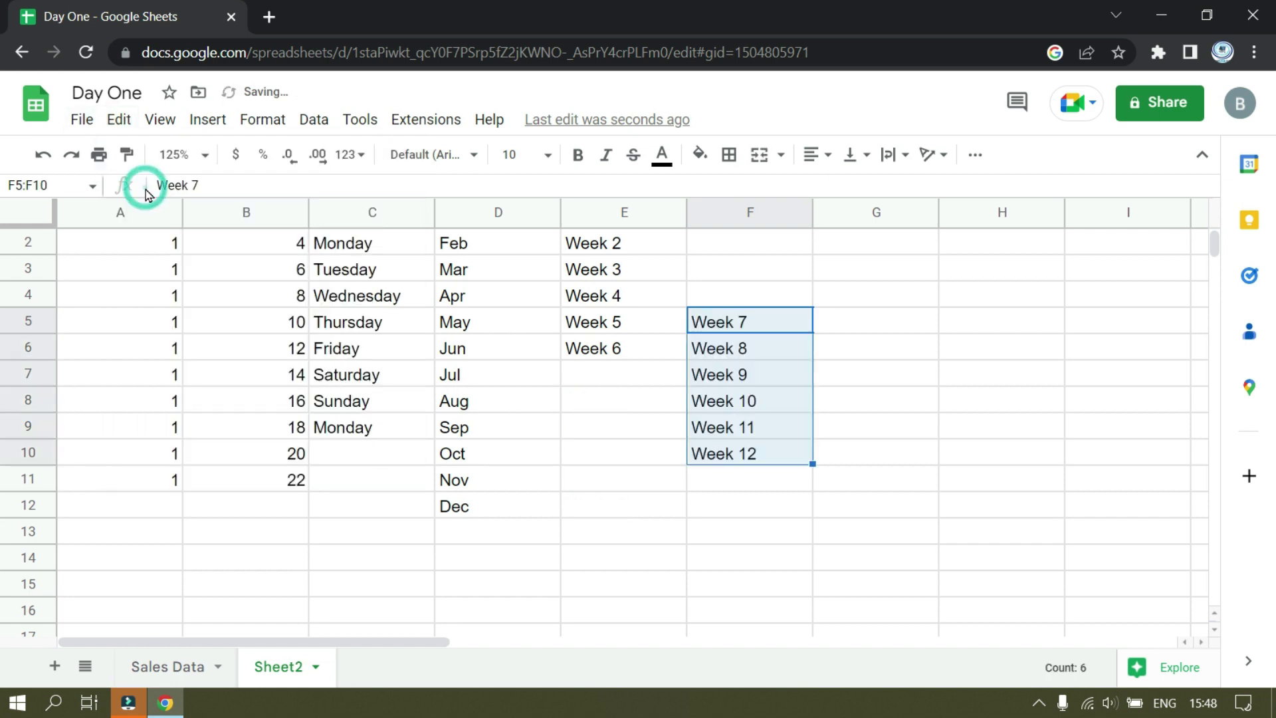
pyautogui.click(117, 124)
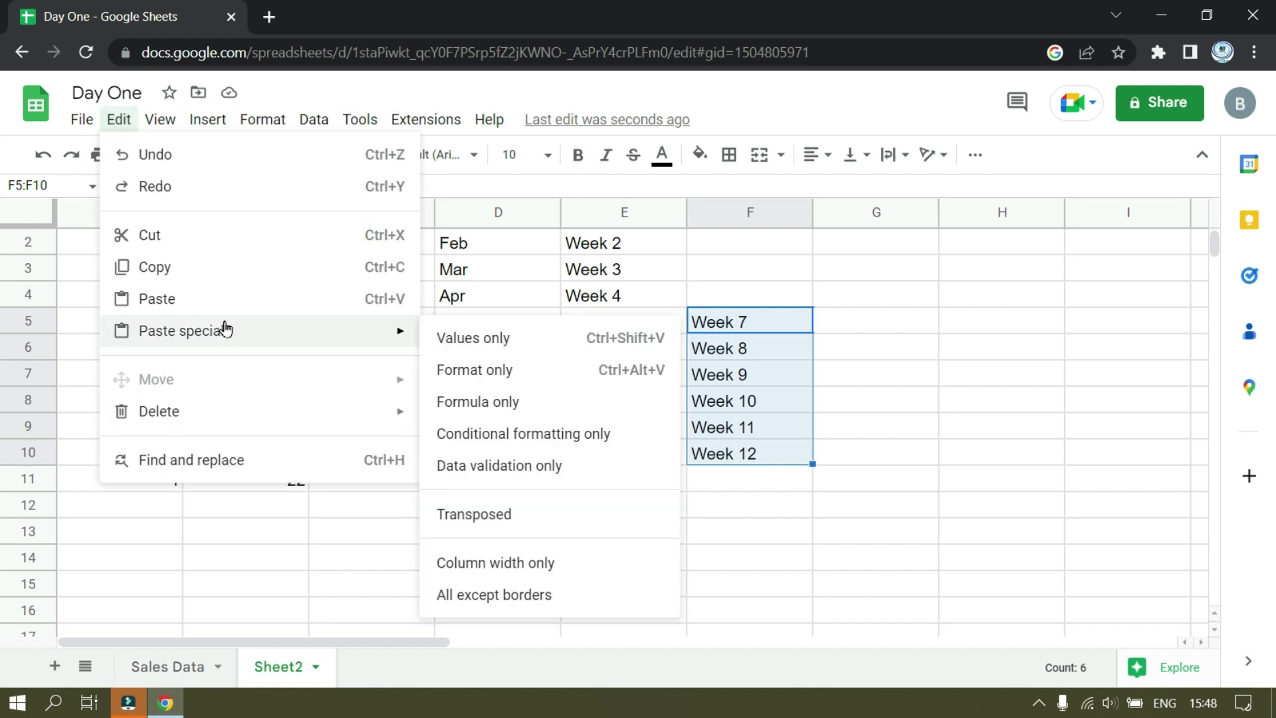
pyautogui.click(883, 317)
# Step: Select the whole data range A1:G12 on Sheet2 and delete its contents
pyautogui.scroll(1, 515, 299)
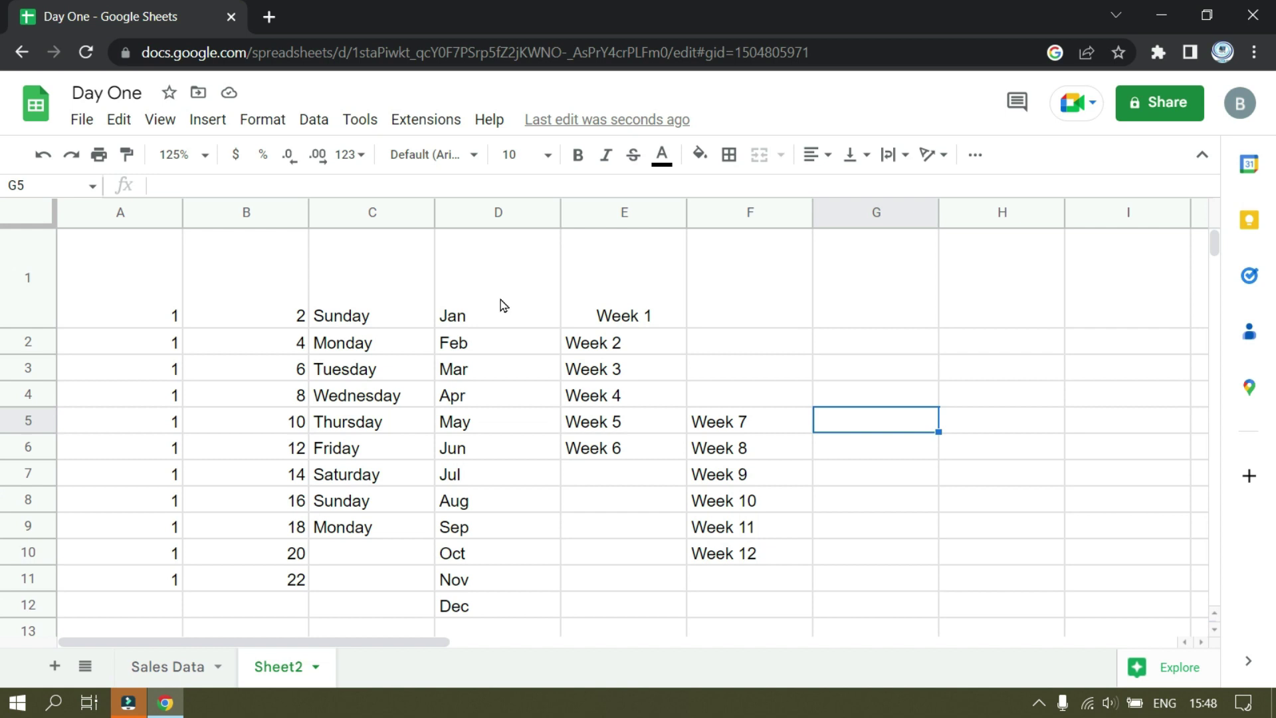
pyautogui.hotkey('ctrl', 'a')
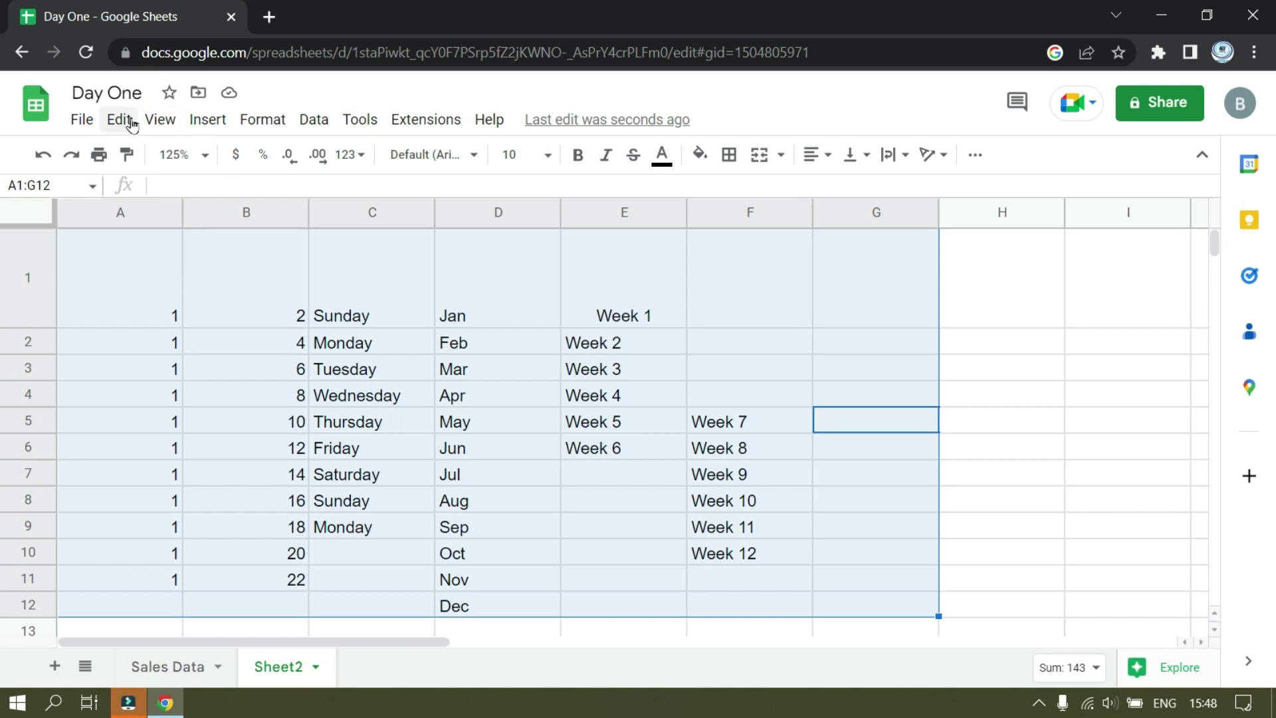
pyautogui.press('Delete')
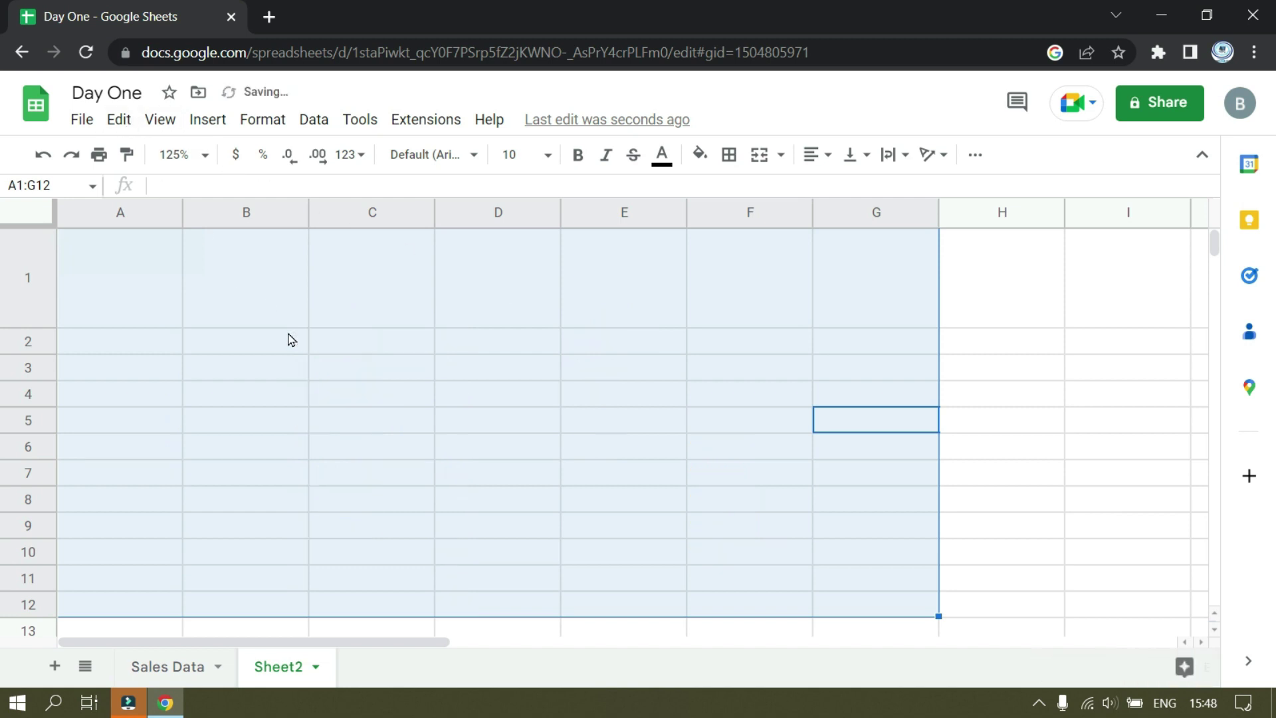
pyautogui.click(1013, 366)
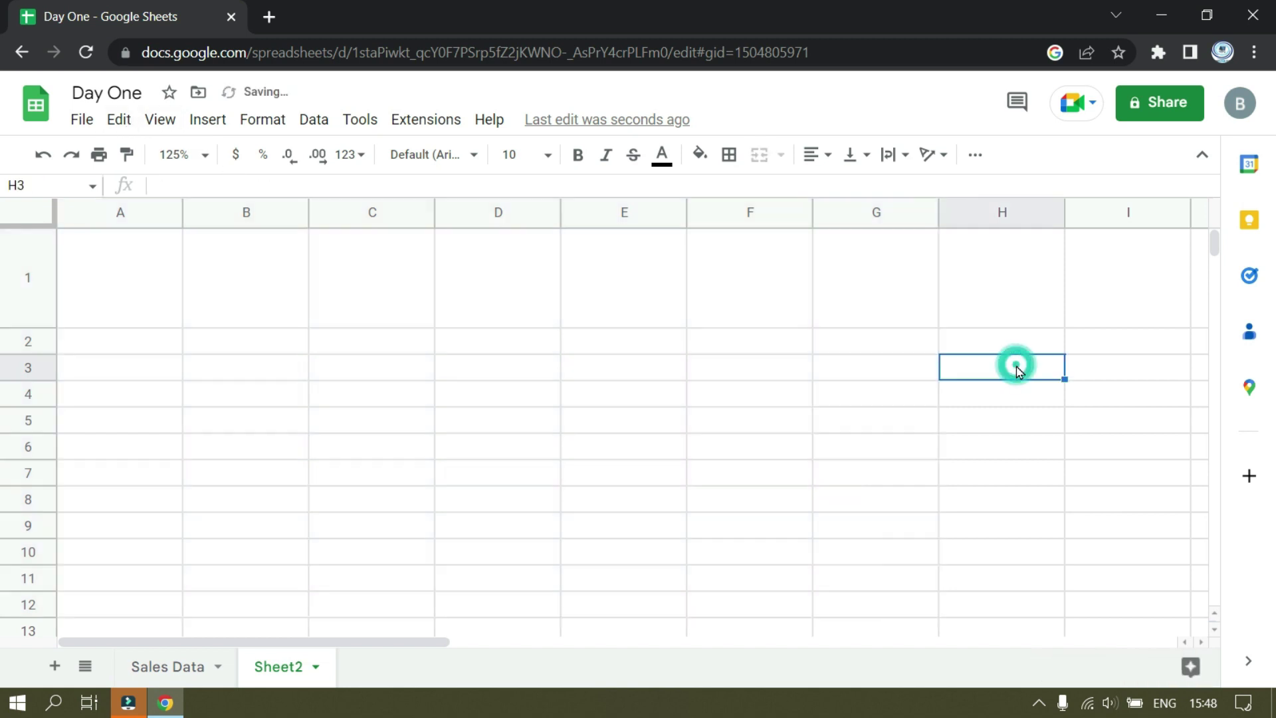
pyautogui.click(119, 120)
pyautogui.moveTo(190, 407)
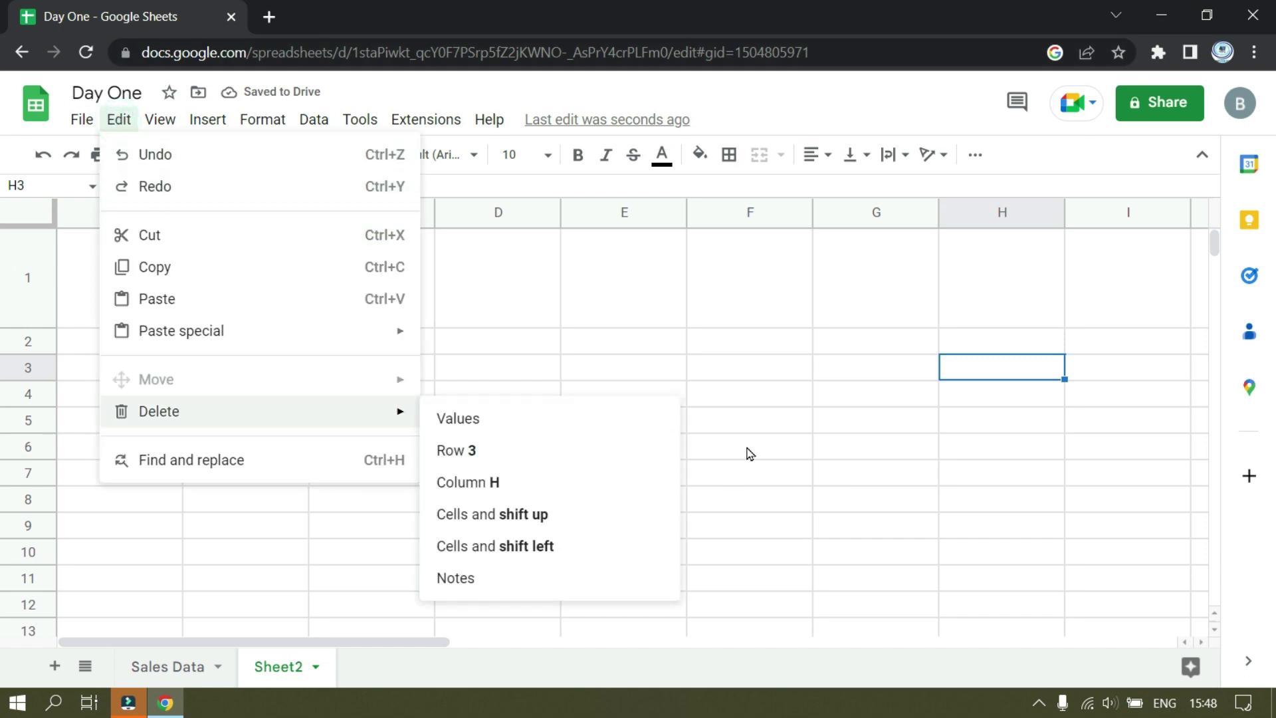
pyautogui.click(892, 420)
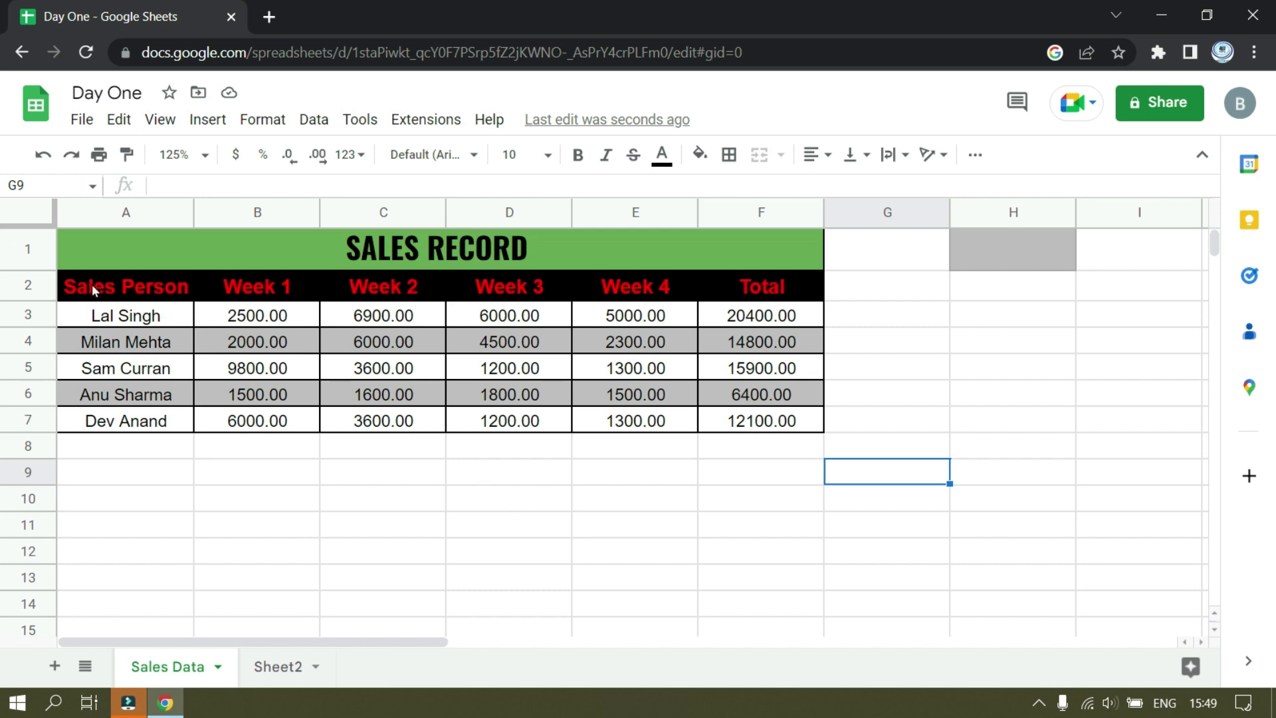
# Step: Insert one column to the right of the Sales Person column in the Sales Data sheet
pyautogui.click(93, 290)
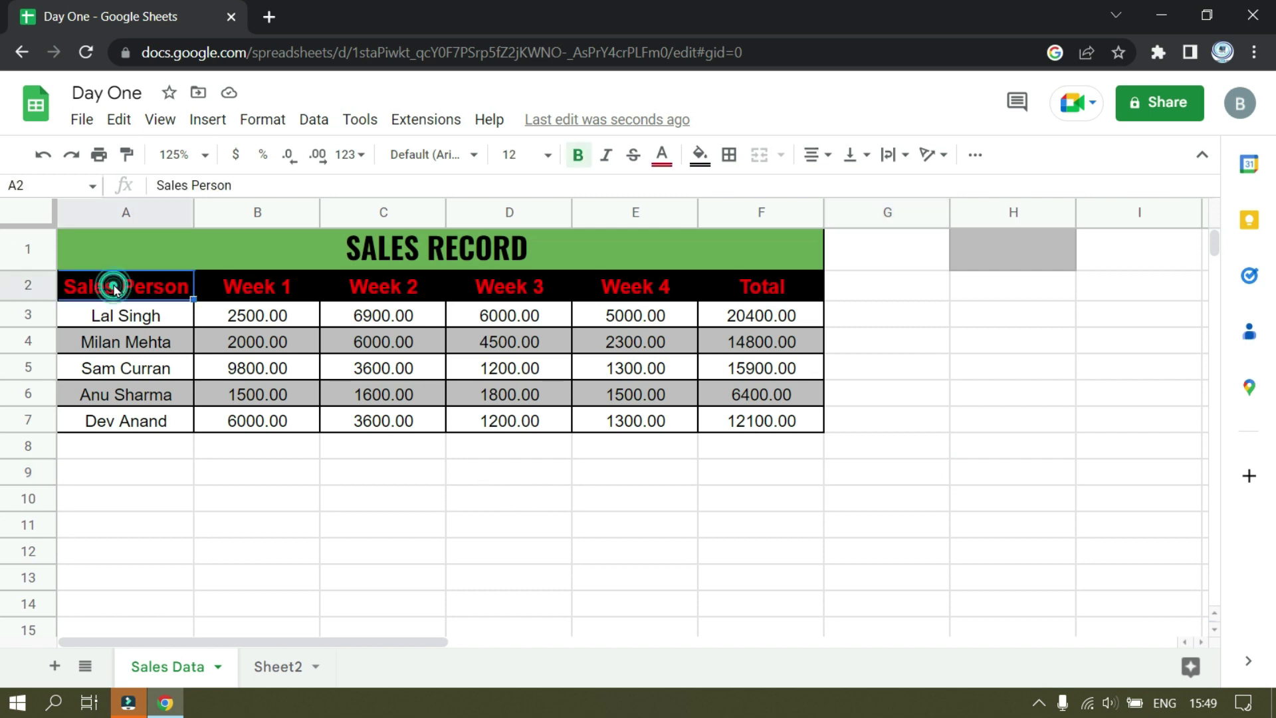
pyautogui.click(159, 210)
pyautogui.click(207, 119)
pyautogui.moveTo(254, 216)
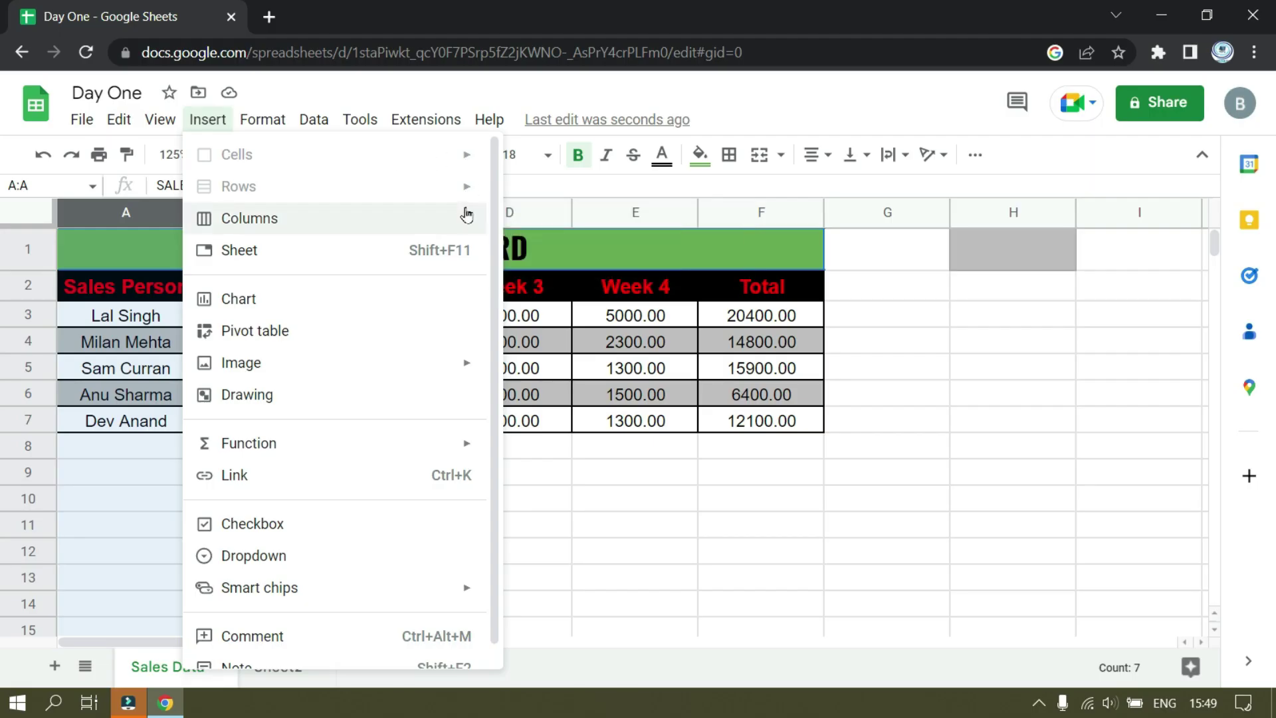
pyautogui.moveTo(464, 213)
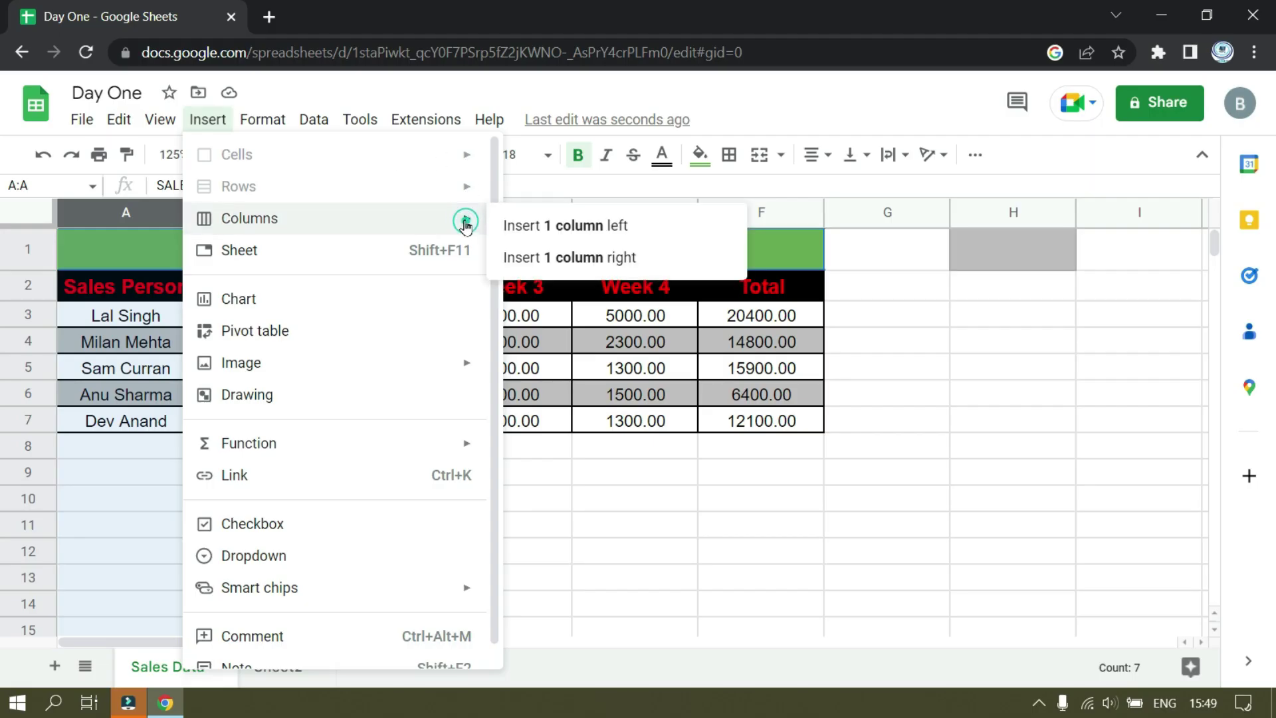
pyautogui.click(598, 258)
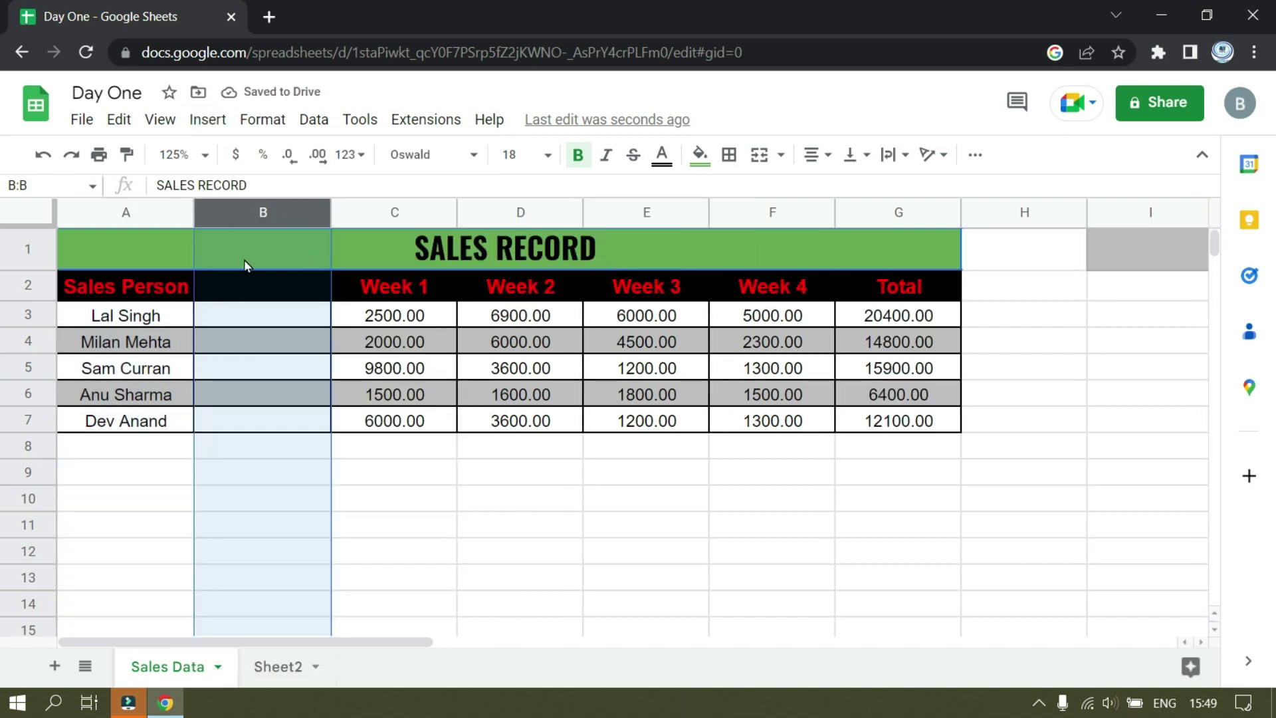
# Step: Insert one row above row 6 of the sales table and select A6:H6
pyautogui.click(161, 286)
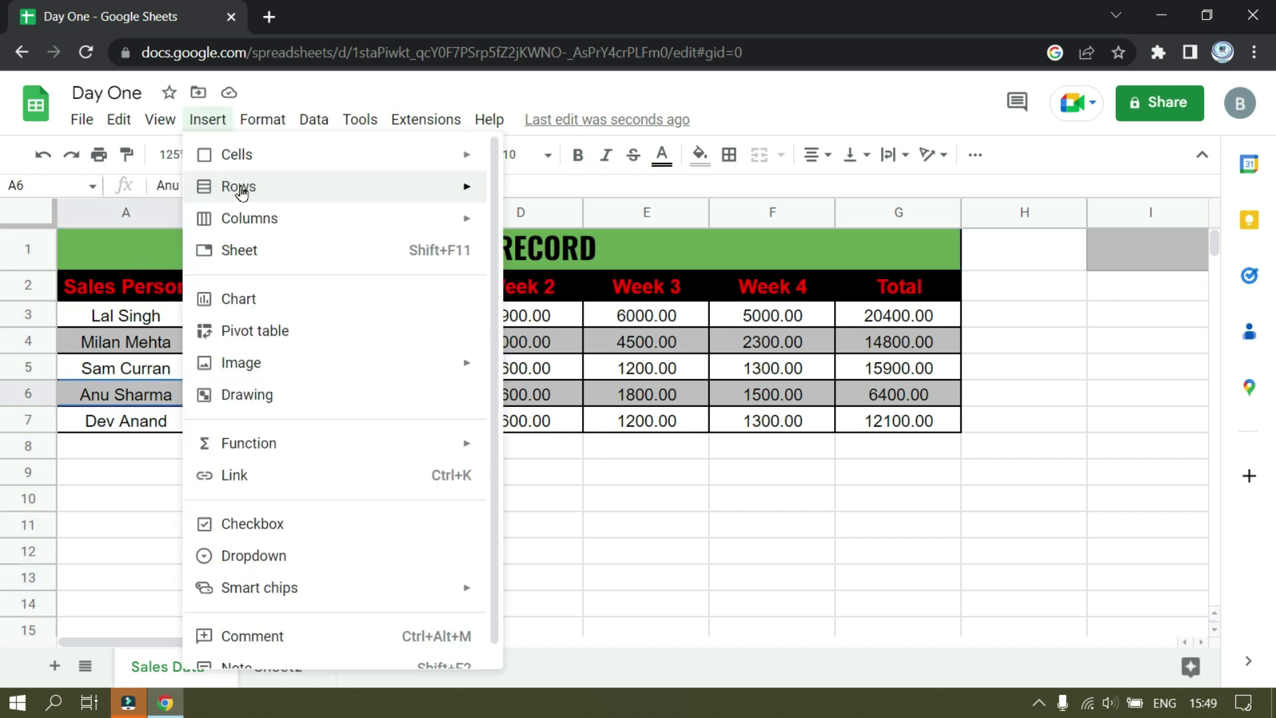
pyautogui.moveTo(242, 192)
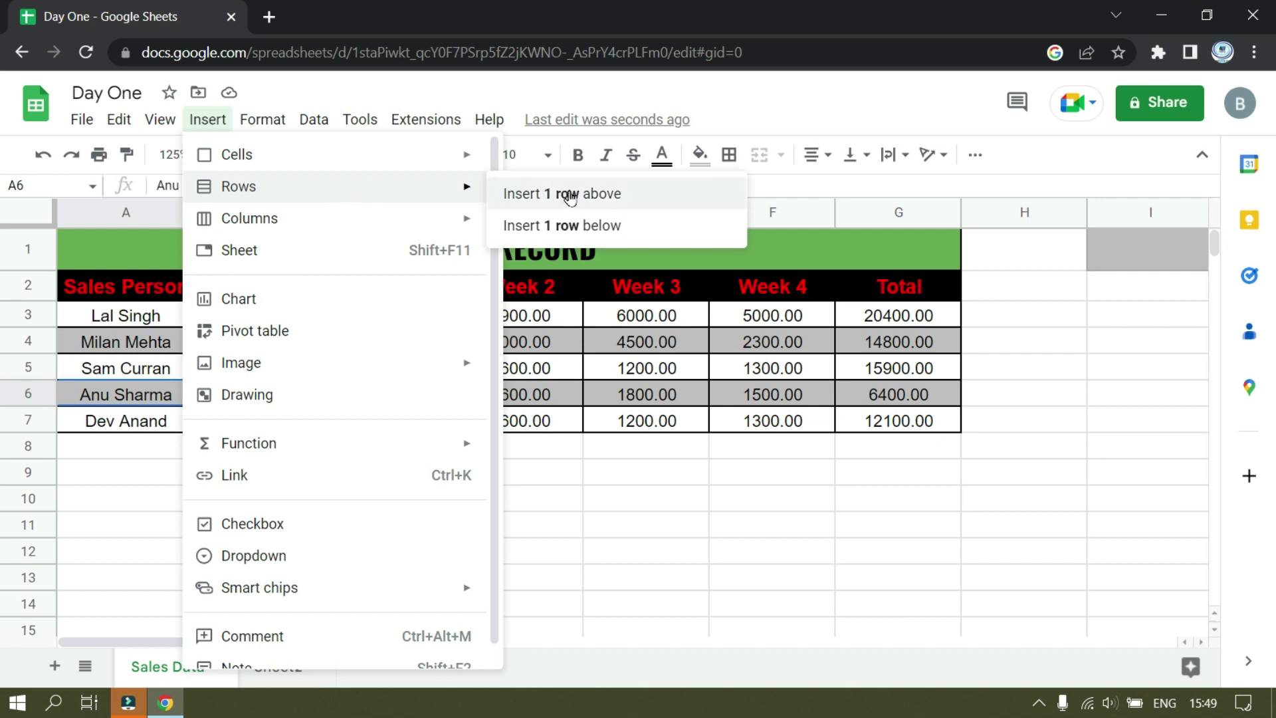
pyautogui.click(598, 197)
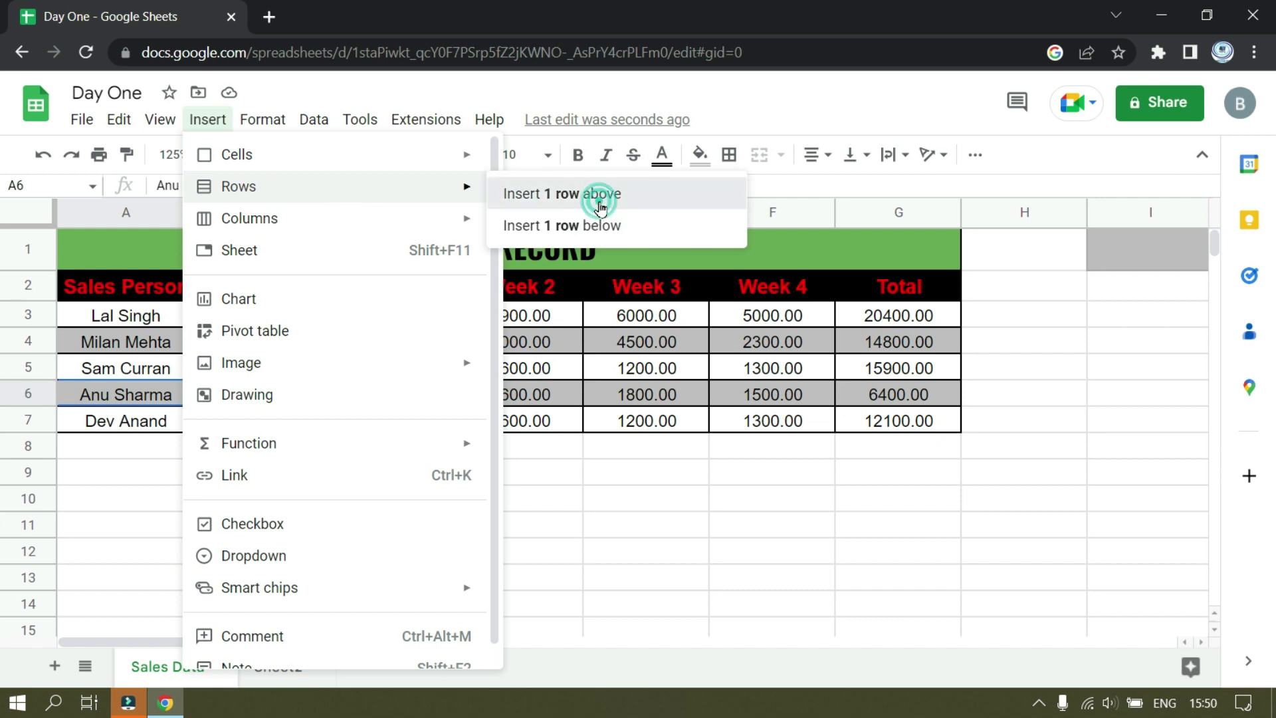
pyautogui.moveTo(123, 393); pyautogui.dragTo(1083, 401)
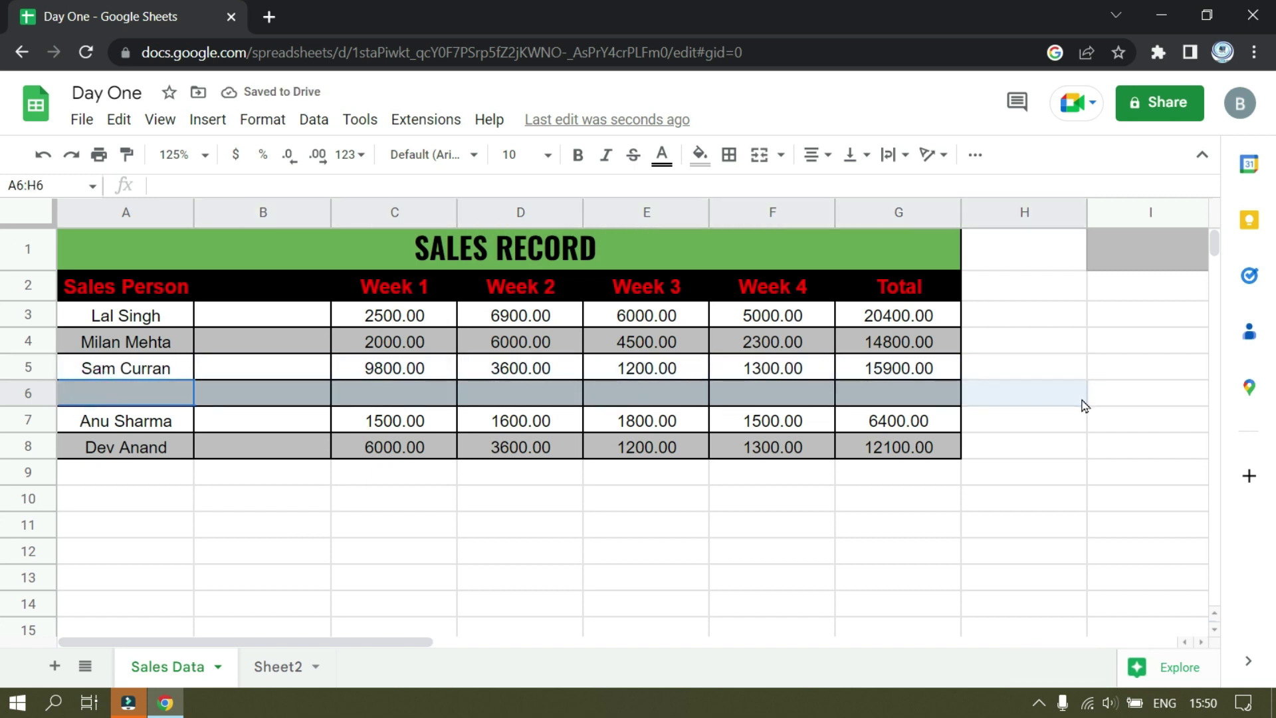
pyautogui.click(209, 532)
pyautogui.click(208, 119)
pyautogui.moveTo(252, 185)
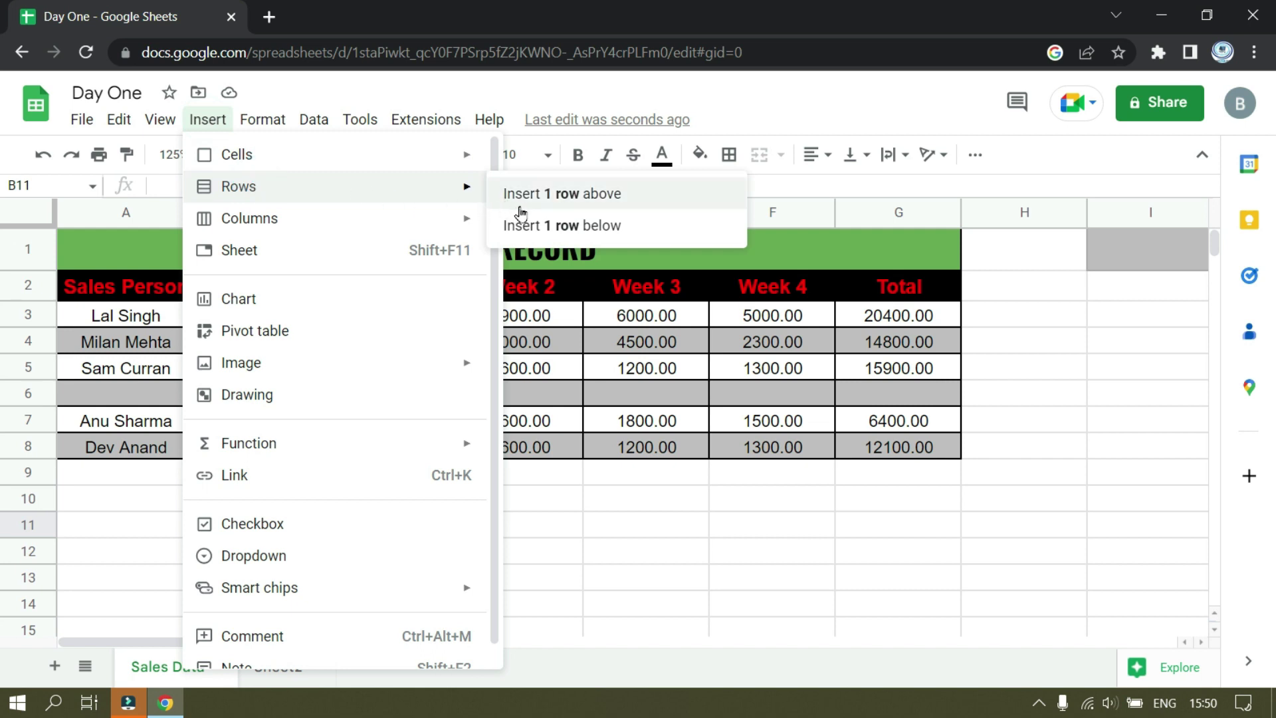
pyautogui.click(626, 557)
# Step: Try to insert three columns to the right of the selected columns A to C
pyautogui.click(146, 213)
pyautogui.moveTo(230, 213); pyautogui.dragTo(359, 214)
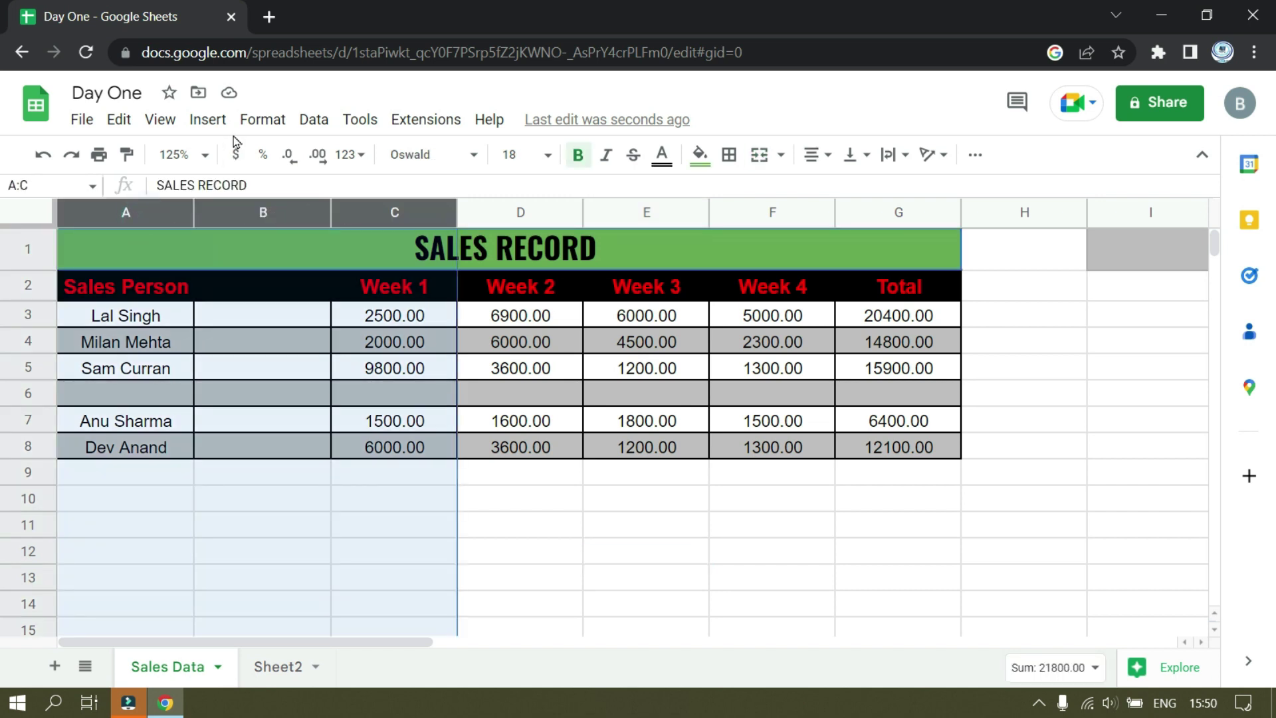
pyautogui.click(214, 124)
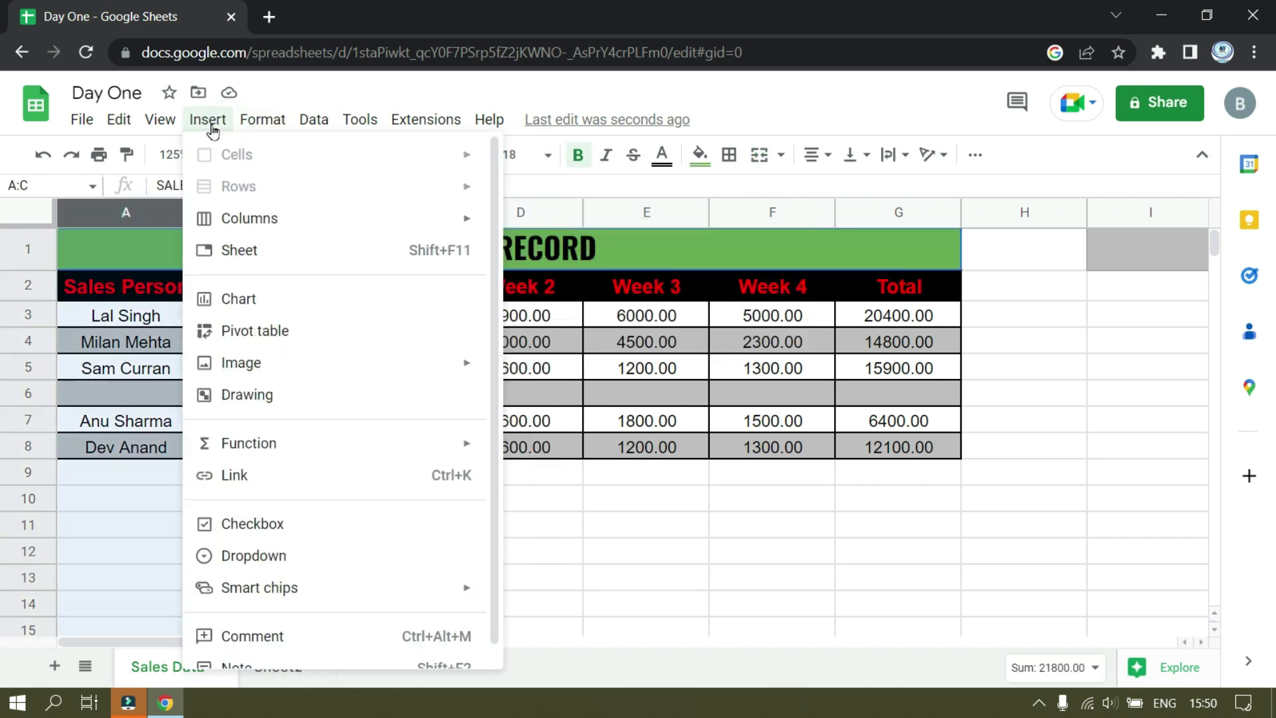
pyautogui.moveTo(234, 226)
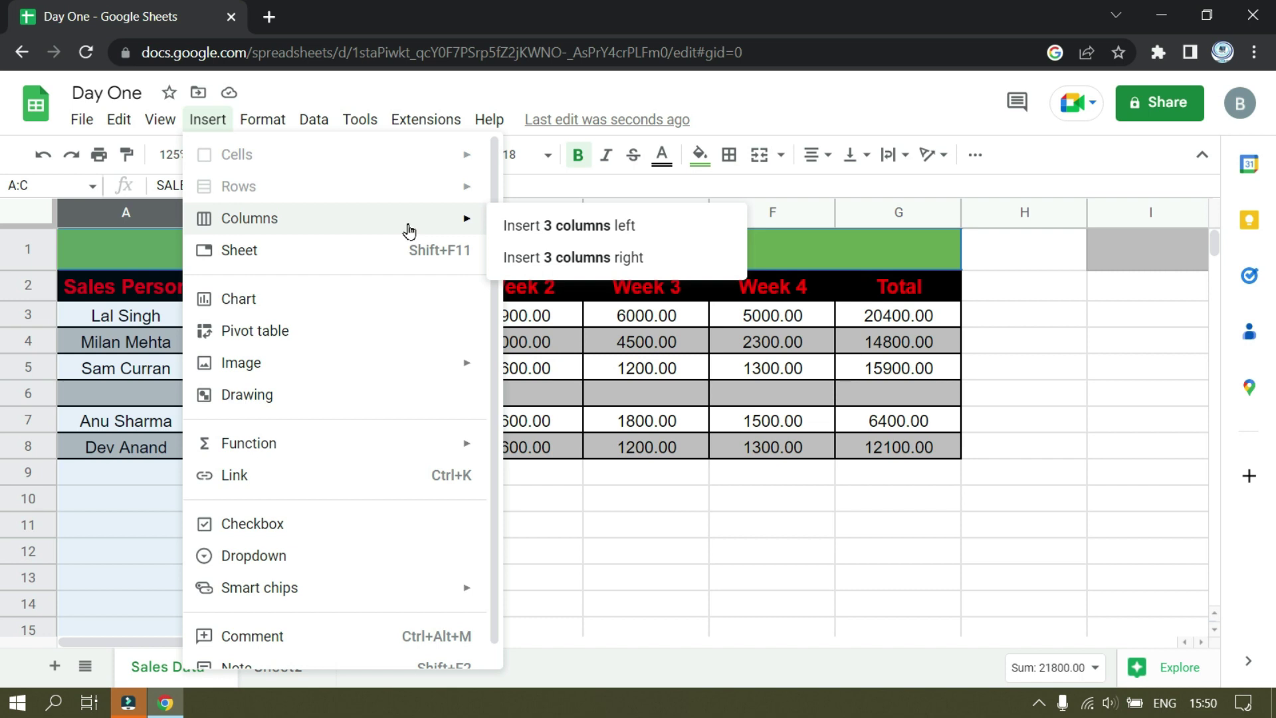
pyautogui.click(532, 257)
pyautogui.click(957, 584)
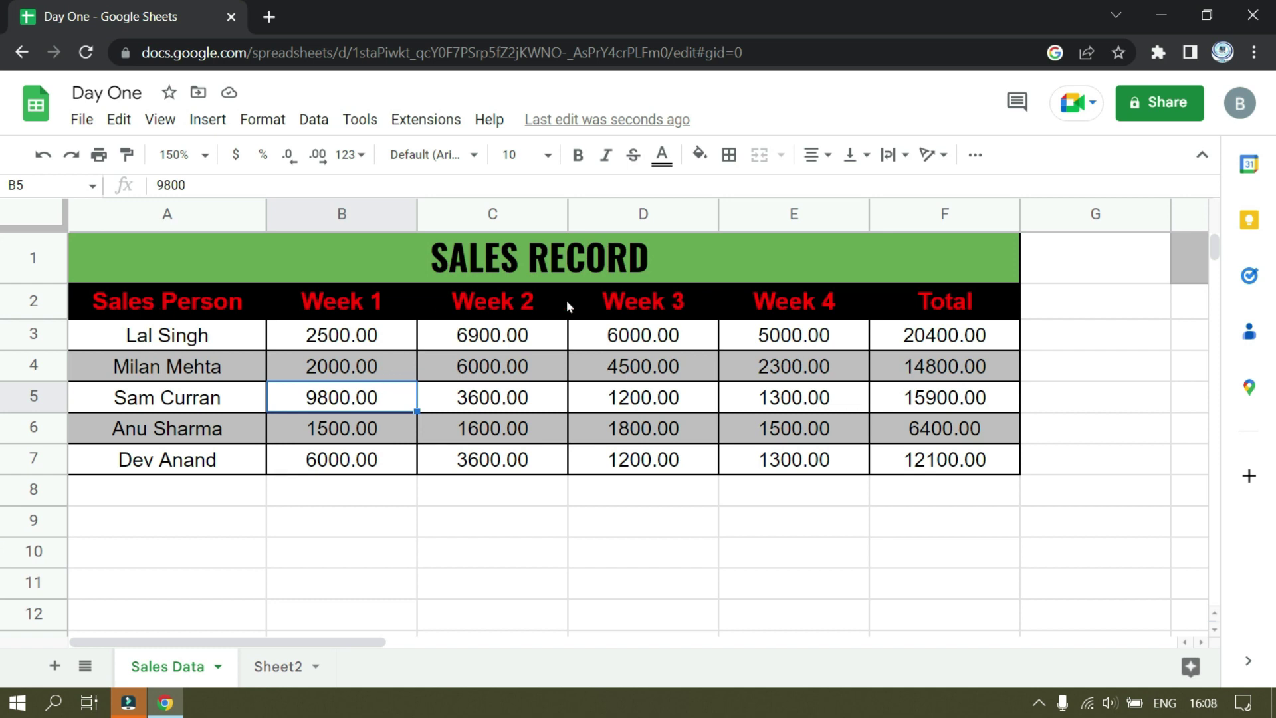
pyautogui.click(503, 410)
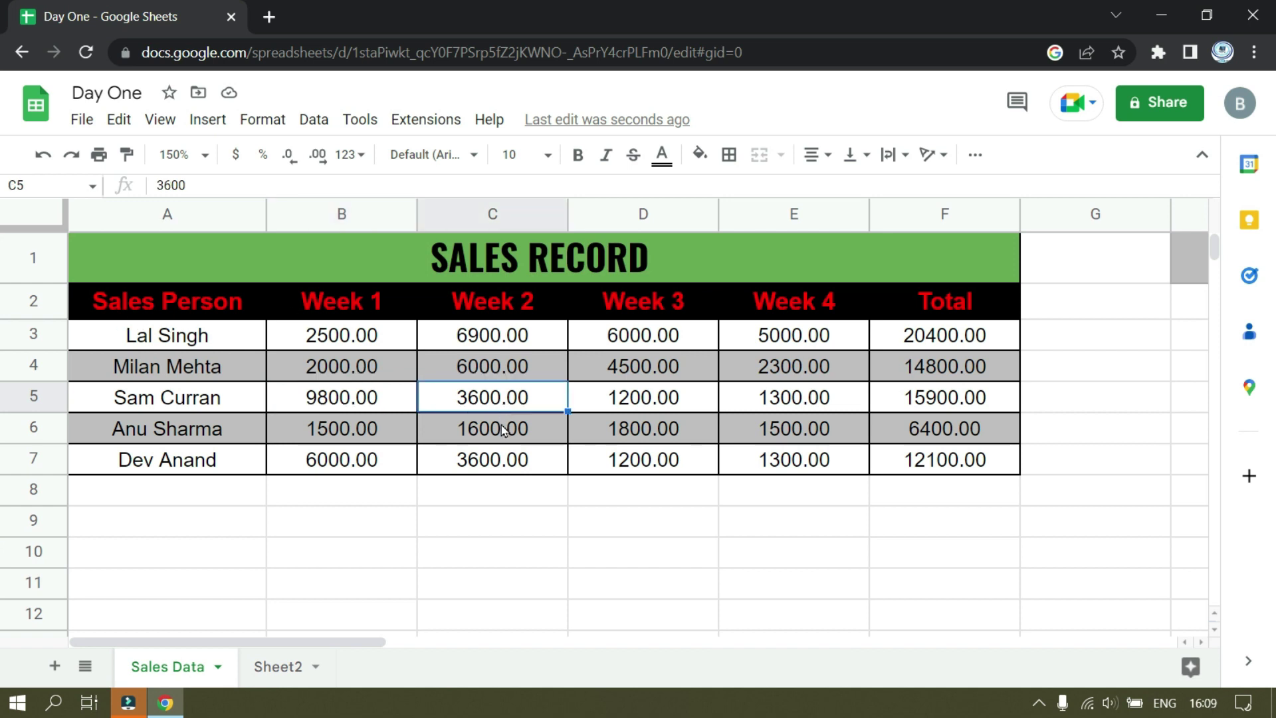
# Step: Freeze the top two rows of the Sales Data sheet, covering the title and the header row
pyautogui.scroll(-1, 505, 432)
pyautogui.scroll(1, 505, 435)
pyautogui.scroll(-1, 698, 357)
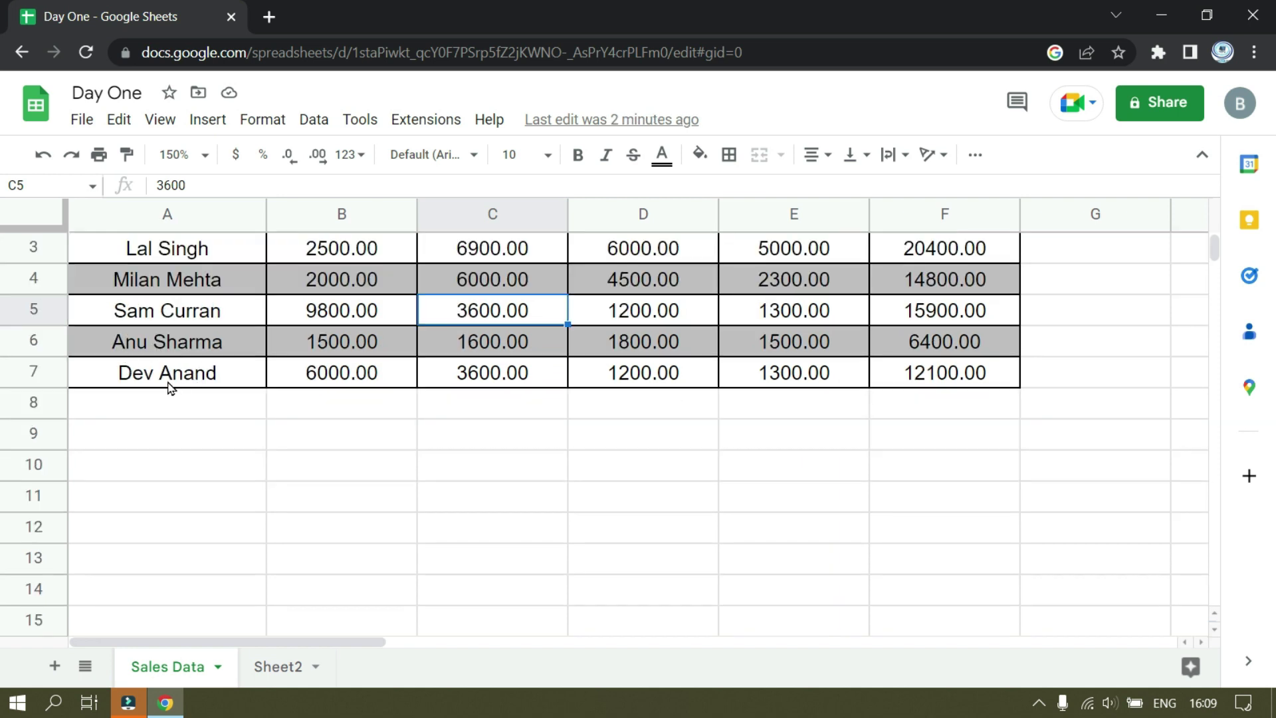
pyautogui.scroll(1, 507, 382)
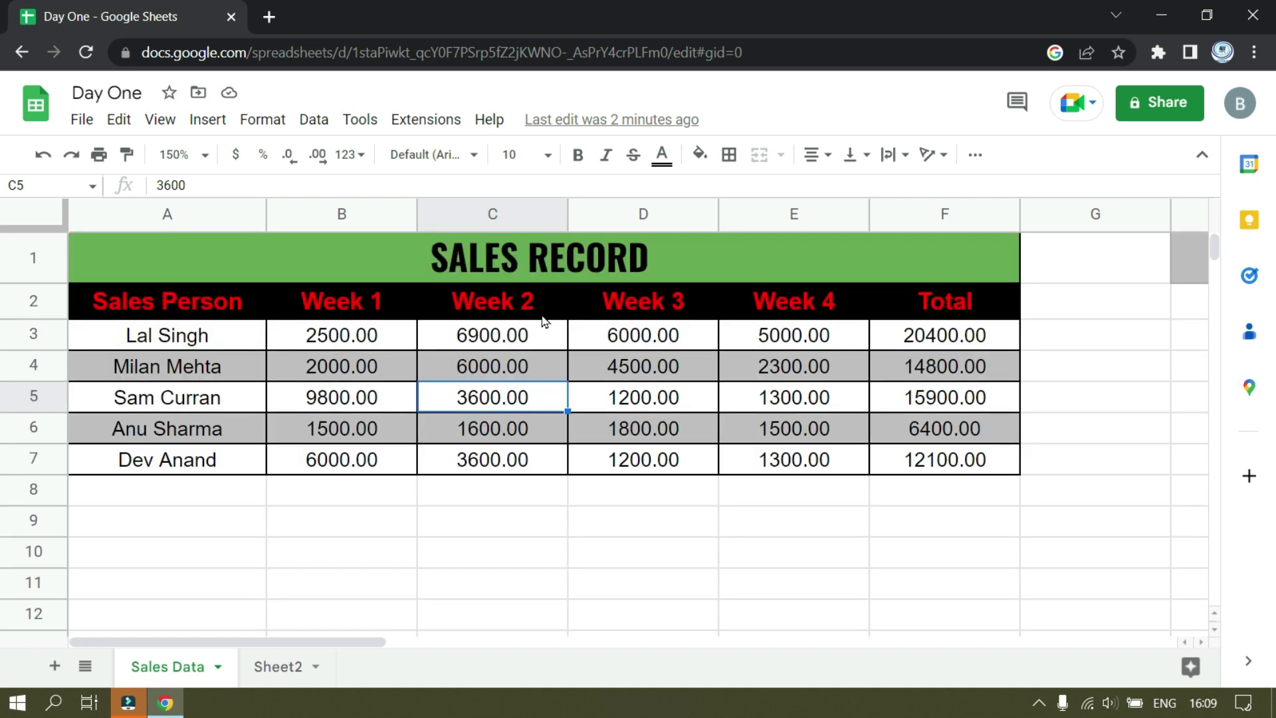
pyautogui.moveTo(23, 229); pyautogui.dragTo(16, 322)
pyautogui.click(396, 419)
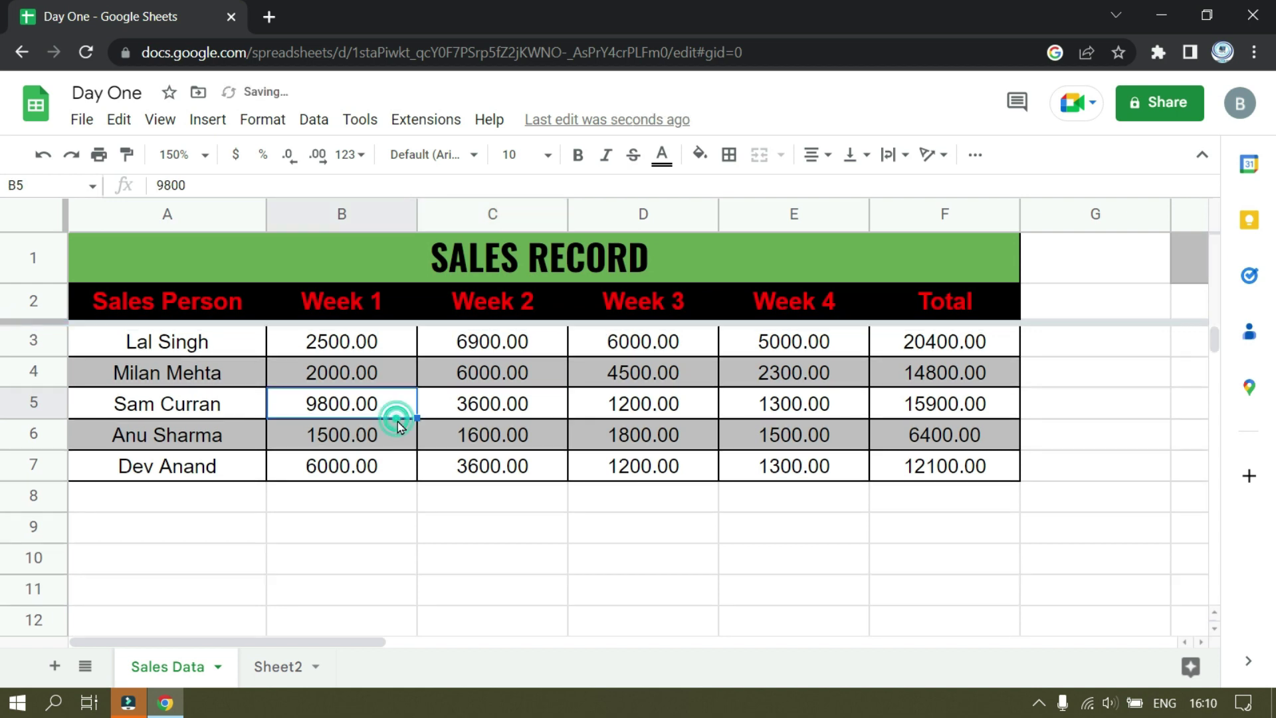
pyautogui.scroll(-2, 397, 421)
pyautogui.scroll(2, 384, 405)
pyautogui.scroll(-1, 384, 404)
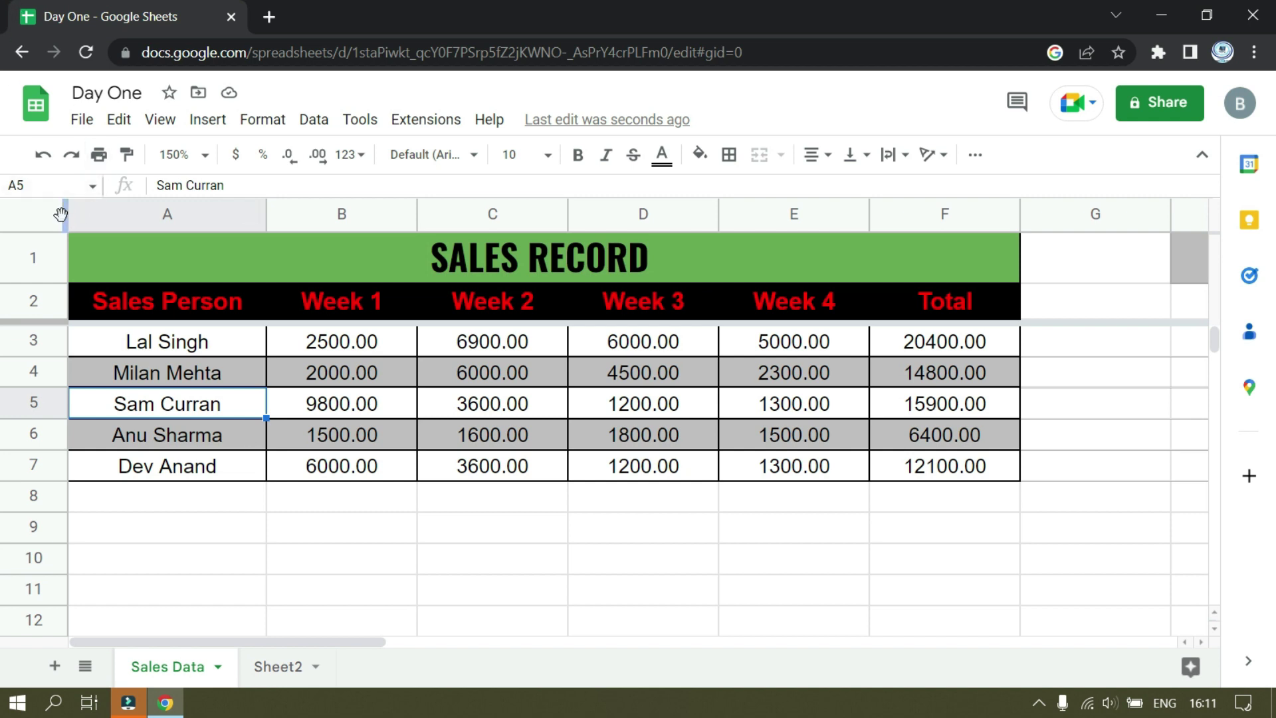
# Step: Try to freeze column A, and unmerge the SALES RECORD title cells A1:F1
pyautogui.moveTo(71, 226); pyautogui.dragTo(271, 232)
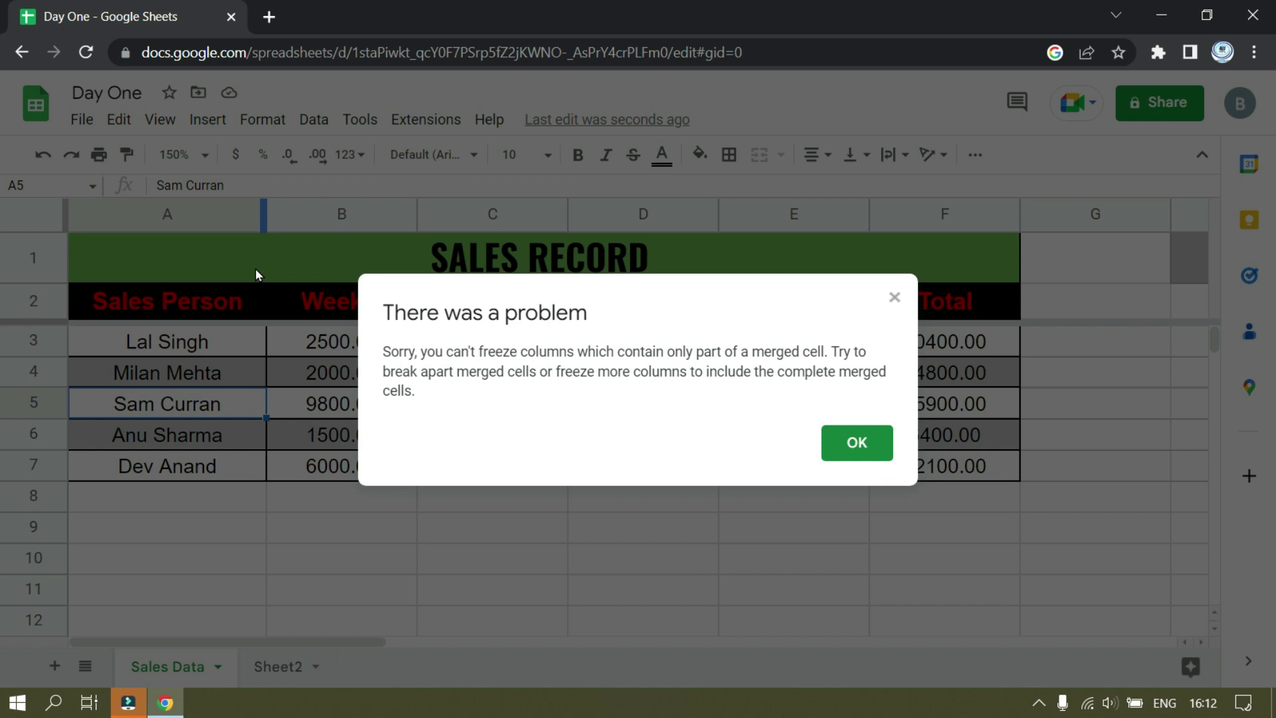
pyautogui.click(255, 268)
pyautogui.click(780, 154)
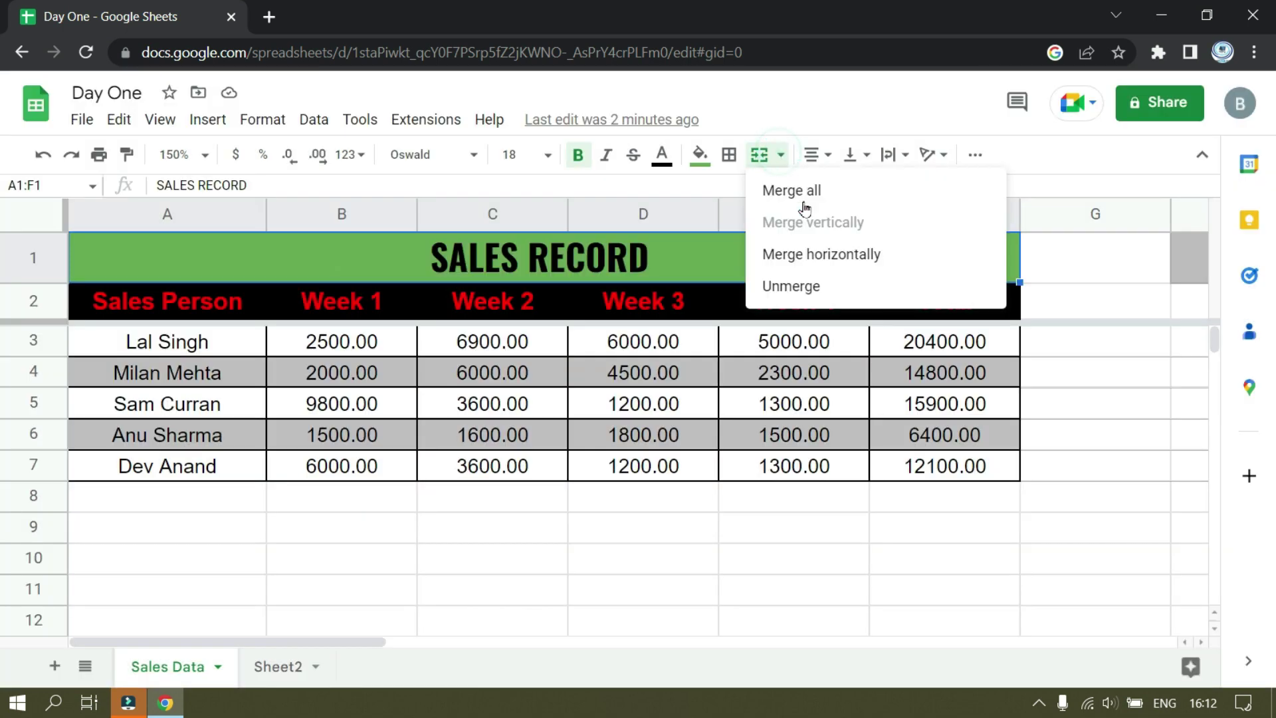
pyautogui.click(805, 289)
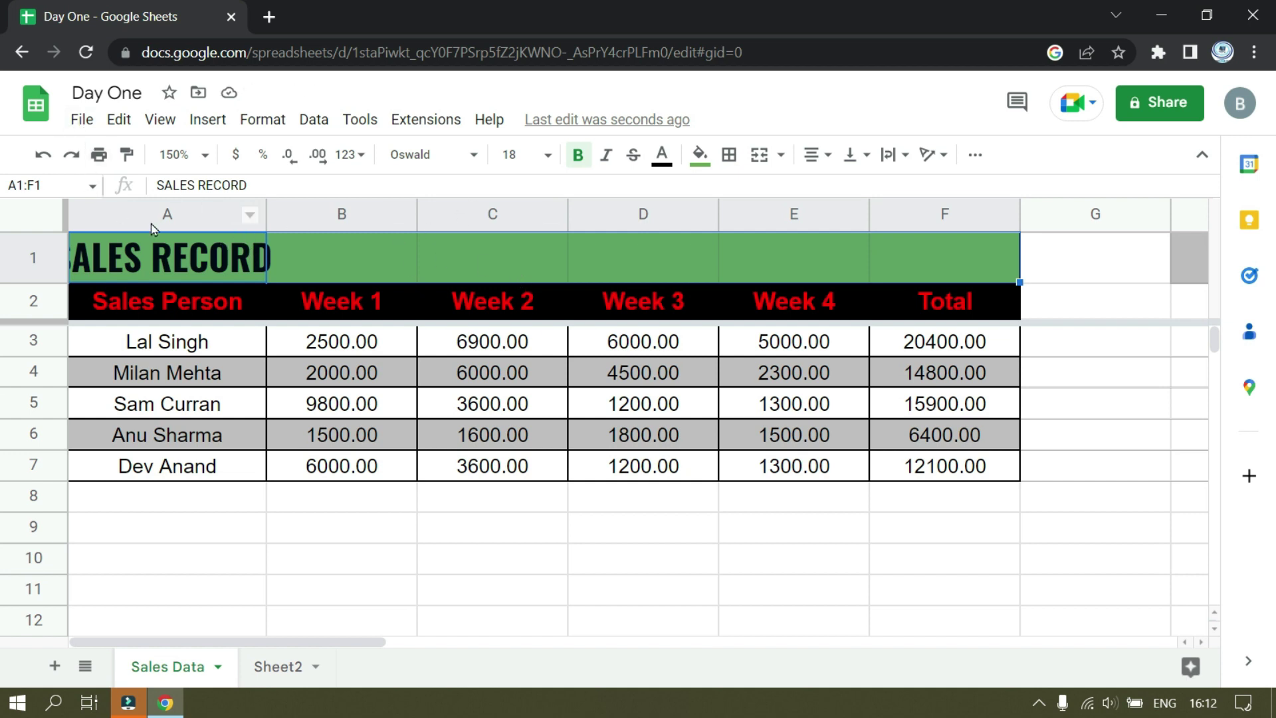
# Step: Freeze the Sales Person column (column A) and check the frozen area in both directions
pyautogui.moveTo(65, 212); pyautogui.dragTo(270, 213)
pyautogui.scroll(-1, 467, 488)
pyautogui.scroll(1, 458, 525)
pyautogui.moveTo(459, 642); pyautogui.dragTo(501, 633)
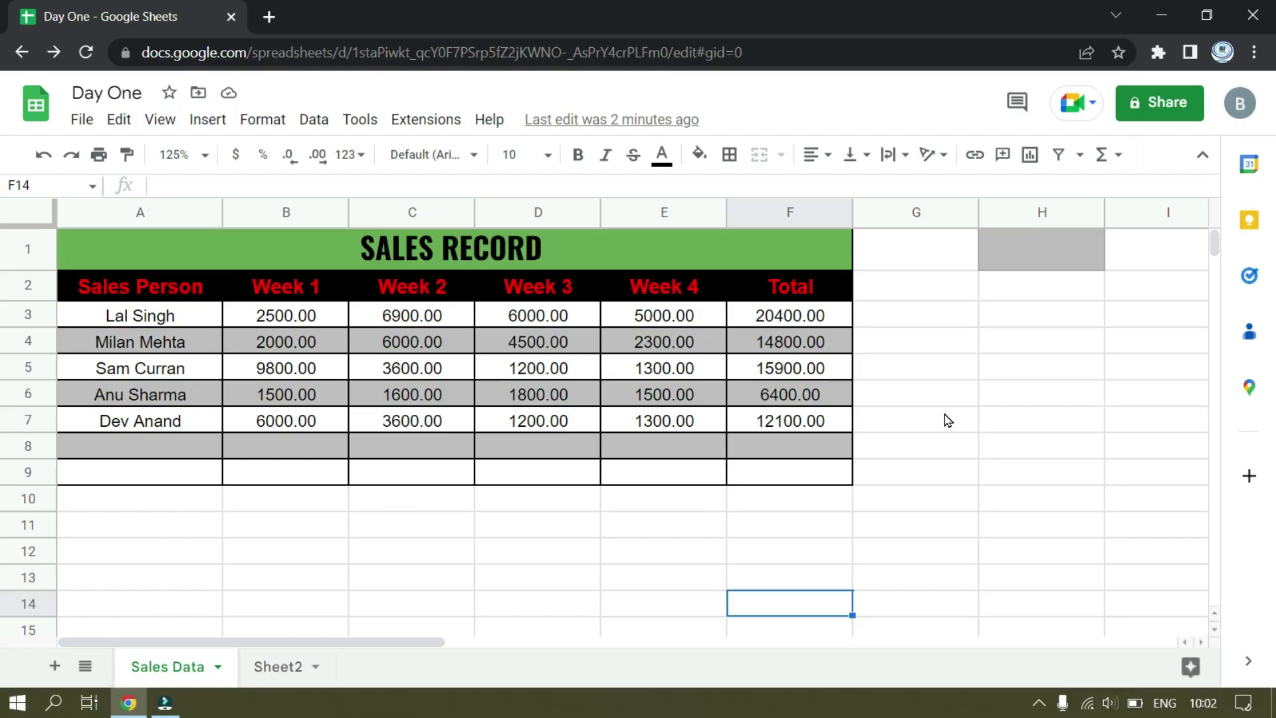
# Step: Open the sharing settings of the Day One spreadsheet and add the recipient's e-mail address from the suggestion
pyautogui.click(1157, 107)
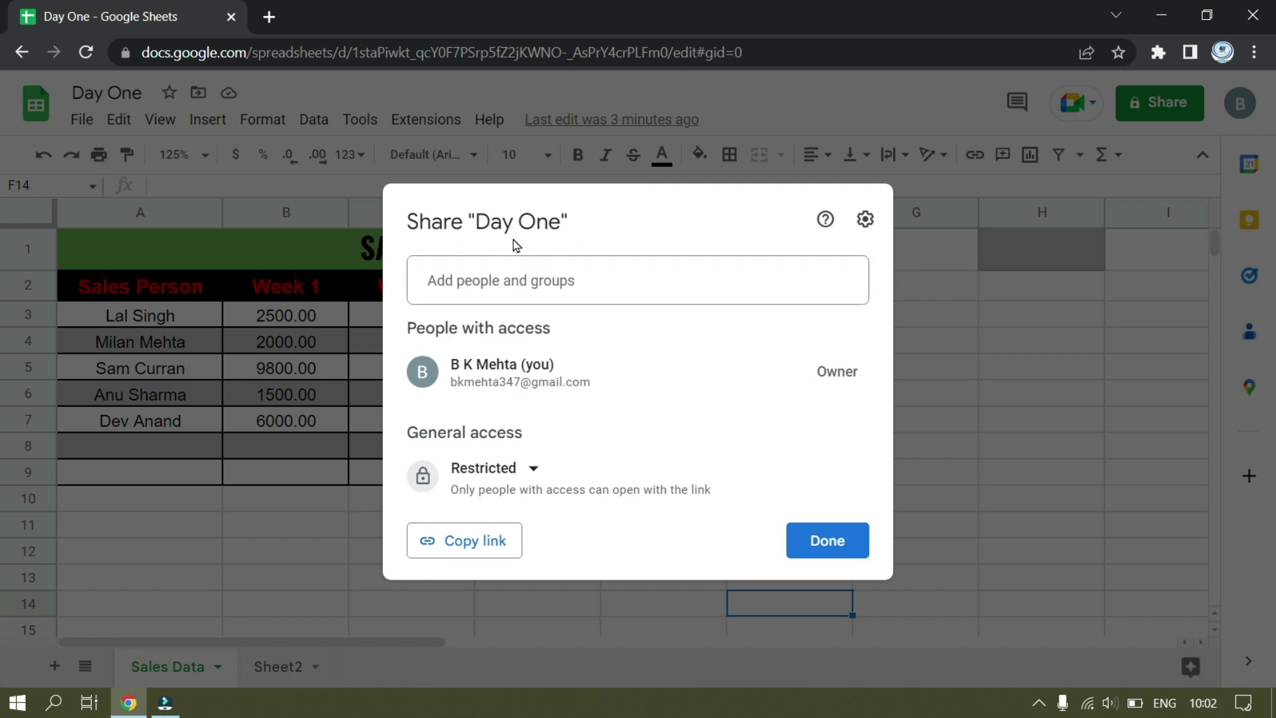
pyautogui.click(611, 277)
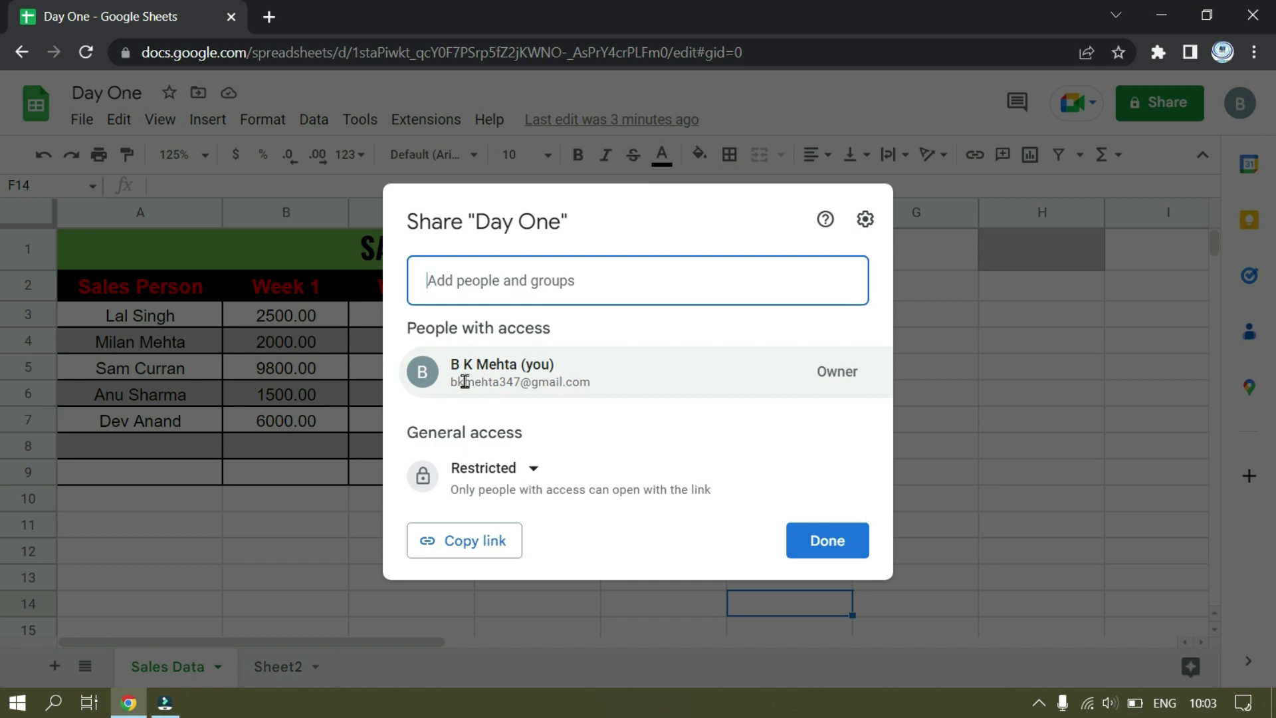
pyautogui.moveTo(551, 380)
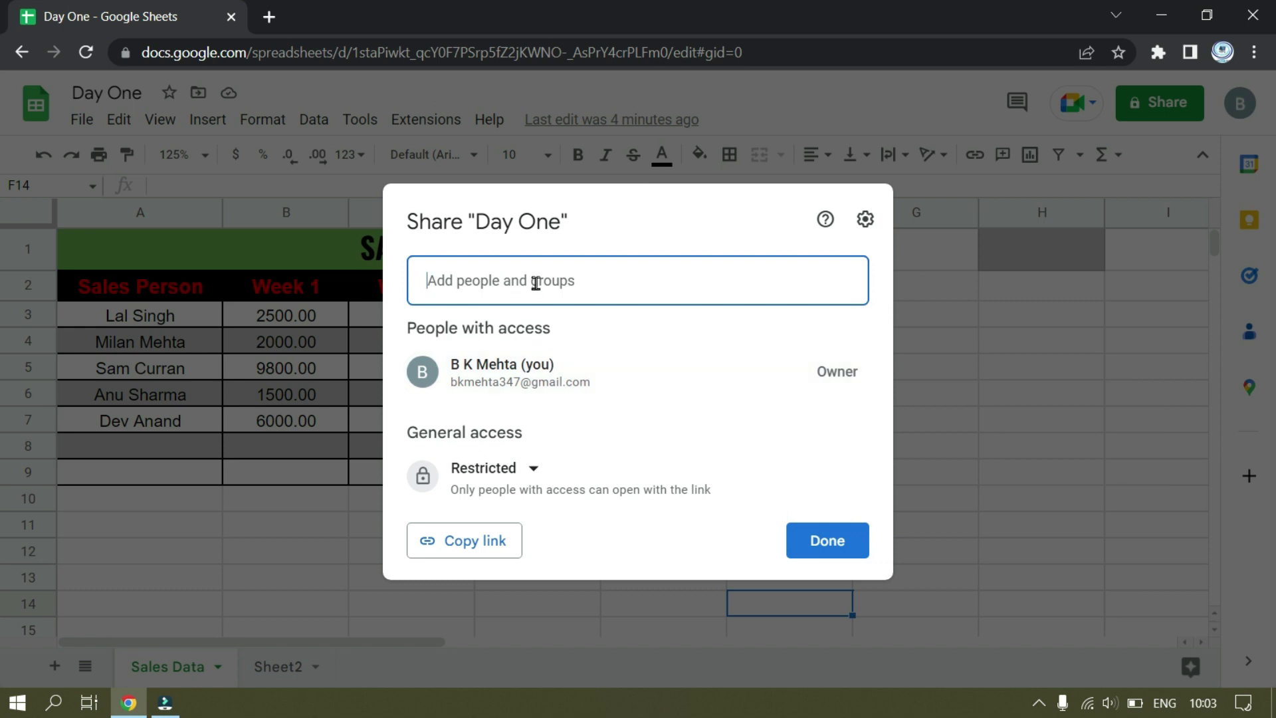
pyautogui.hotkey('ctrl', 'v')
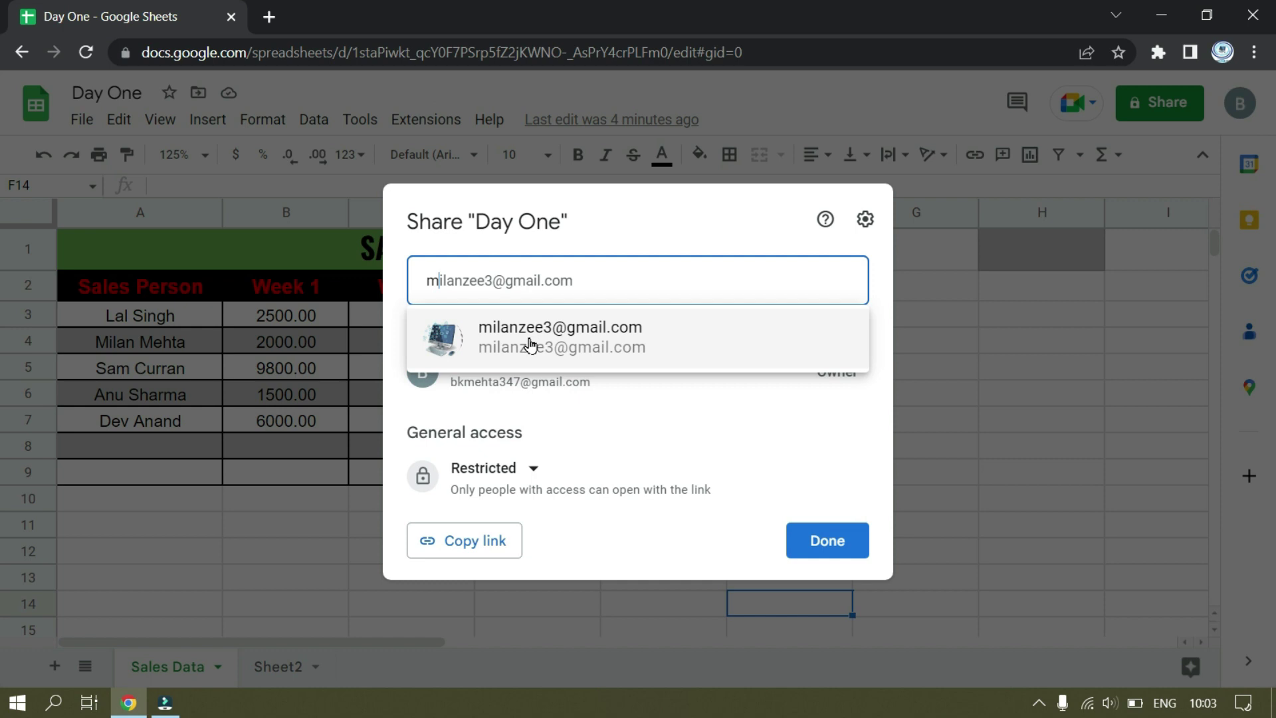
pyautogui.moveTo(527, 343)
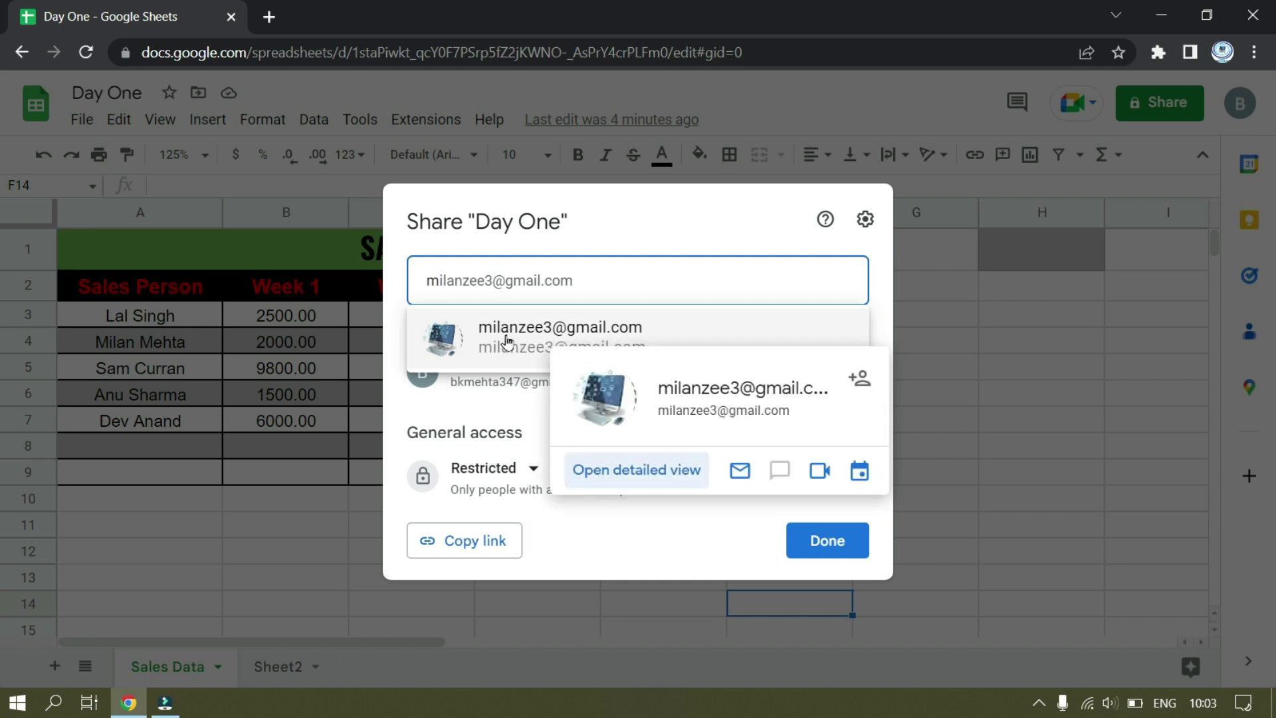
pyautogui.click(503, 344)
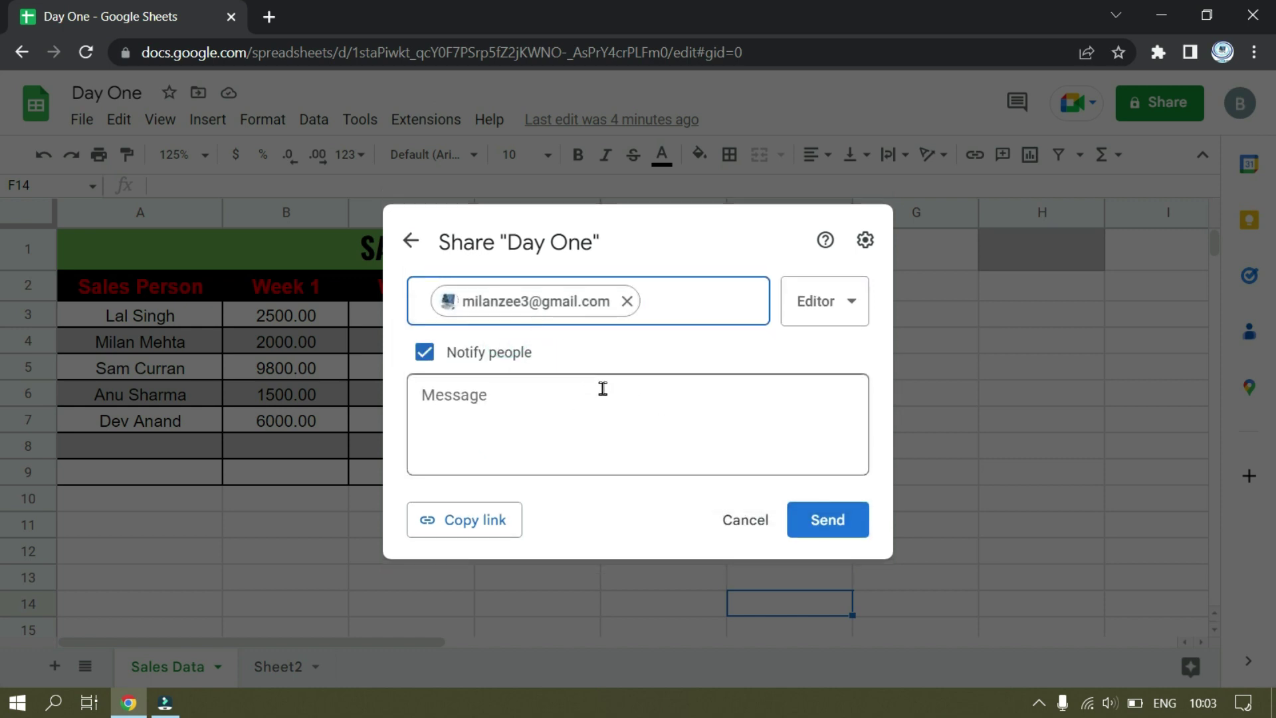
# Step: Add the message "missing one data" to the sharing invitation and send it with the Editor role kept
pyautogui.click(560, 405)
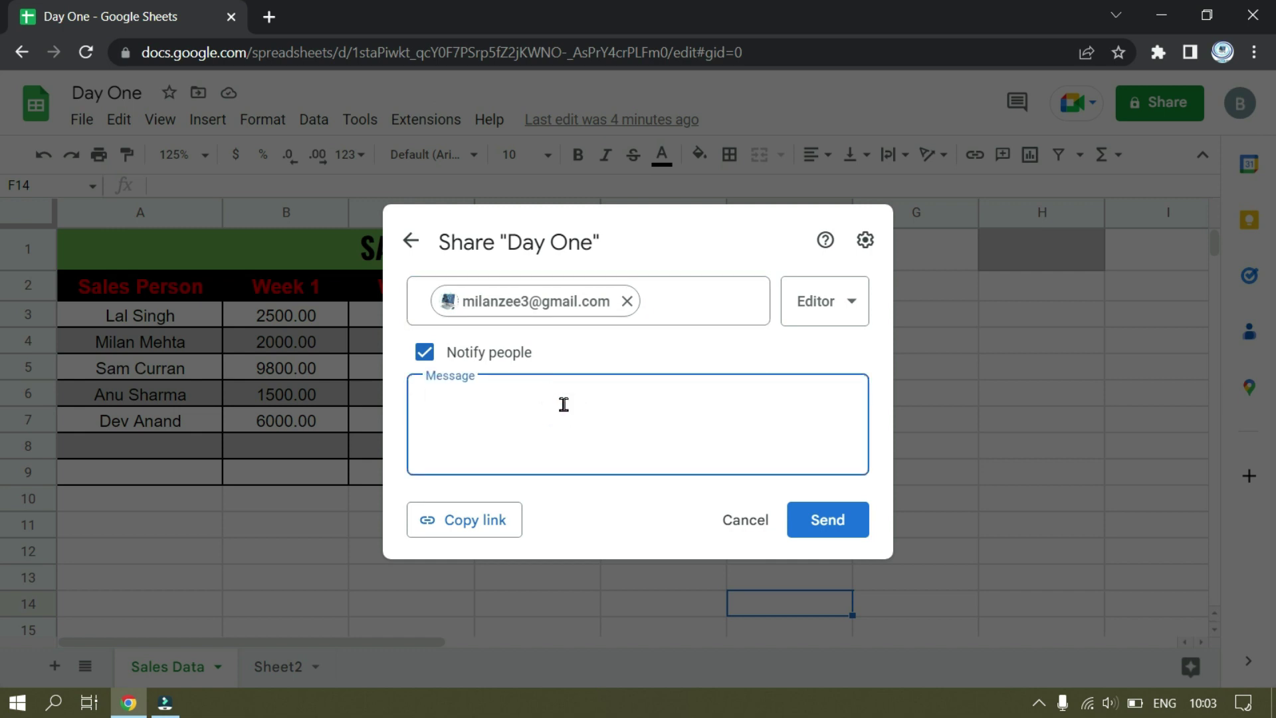
pyautogui.write('missing one data')
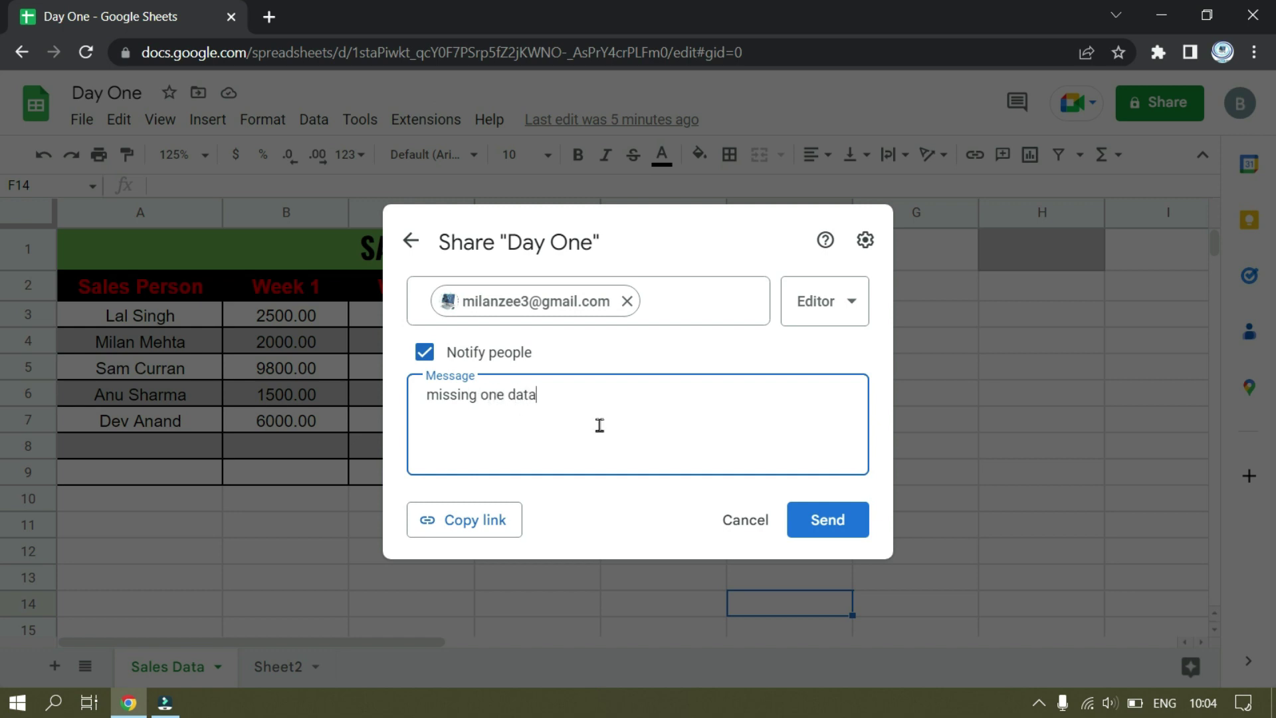
pyautogui.click(866, 318)
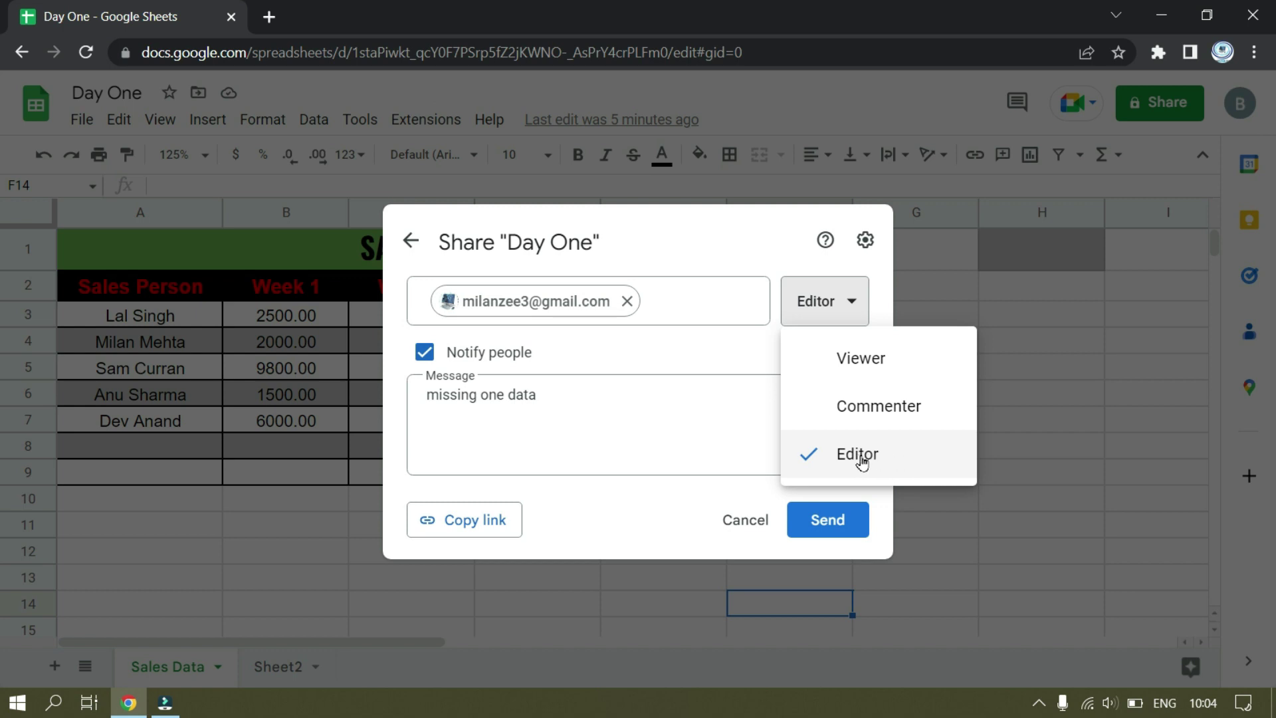
pyautogui.click(919, 526)
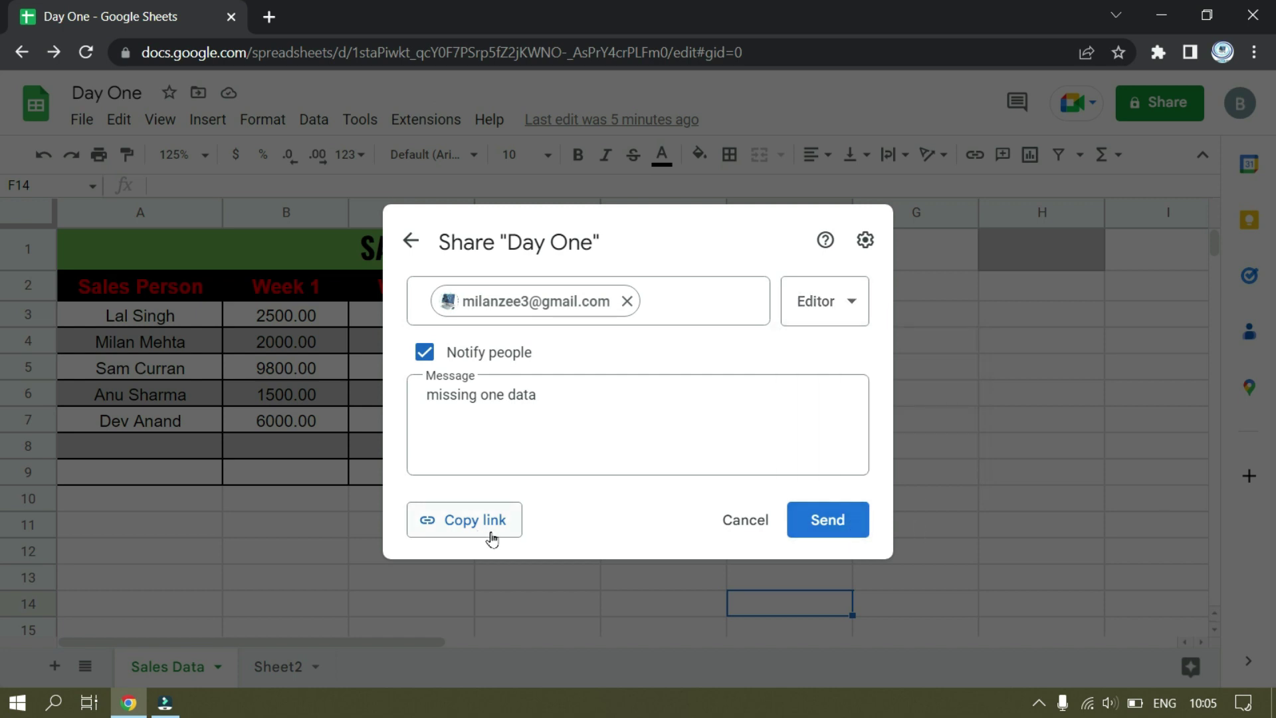
pyautogui.click(831, 522)
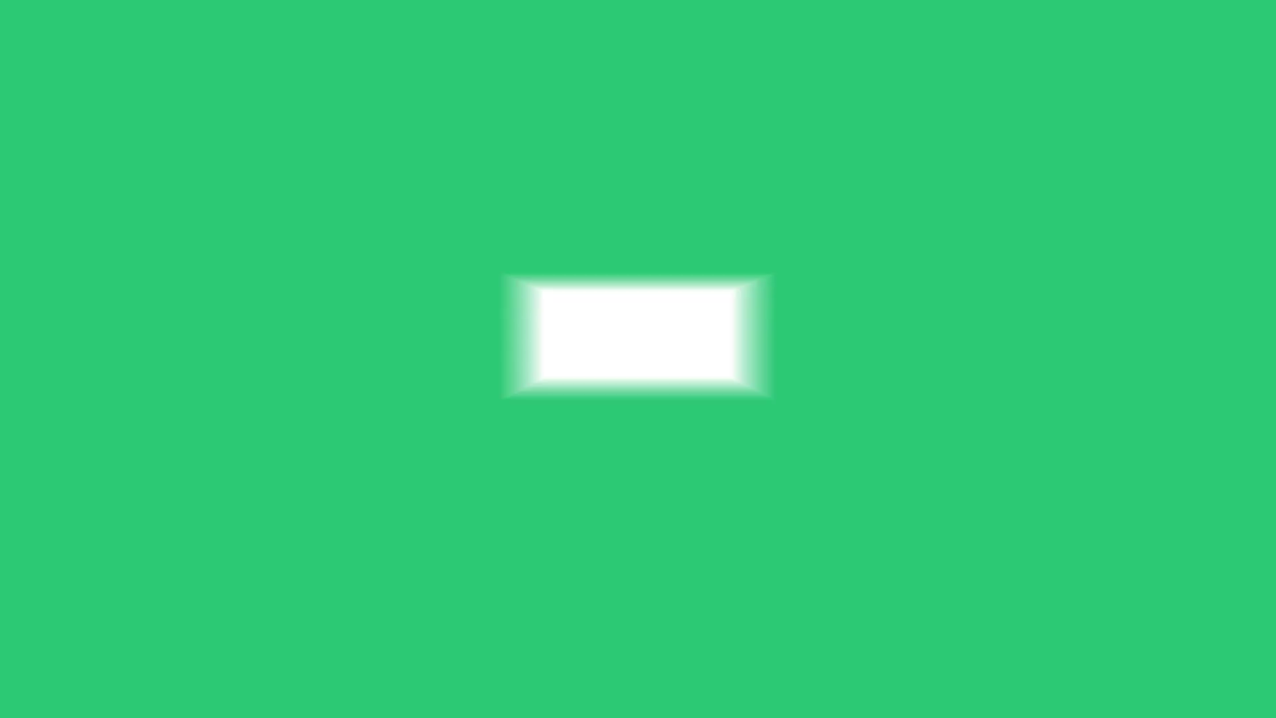